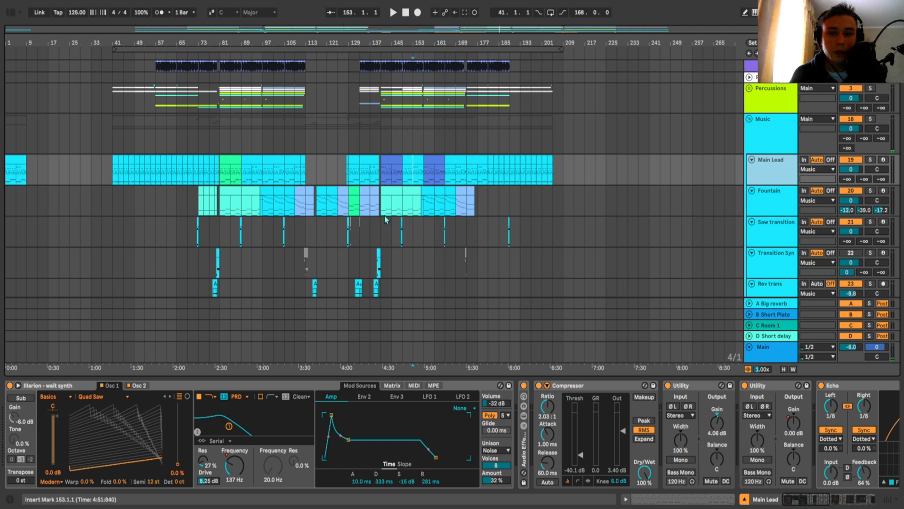
click(216, 388)
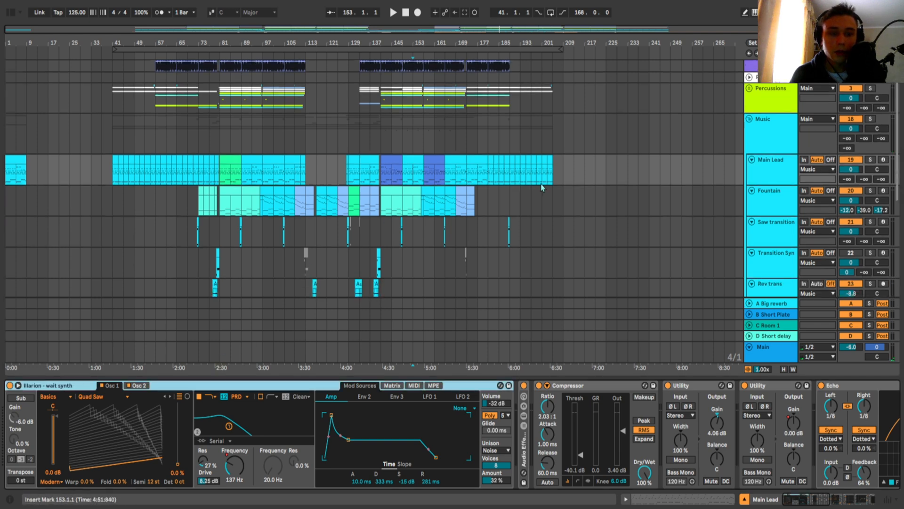
click(777, 201)
click(473, 157)
scroll(467, 166, up, 1)
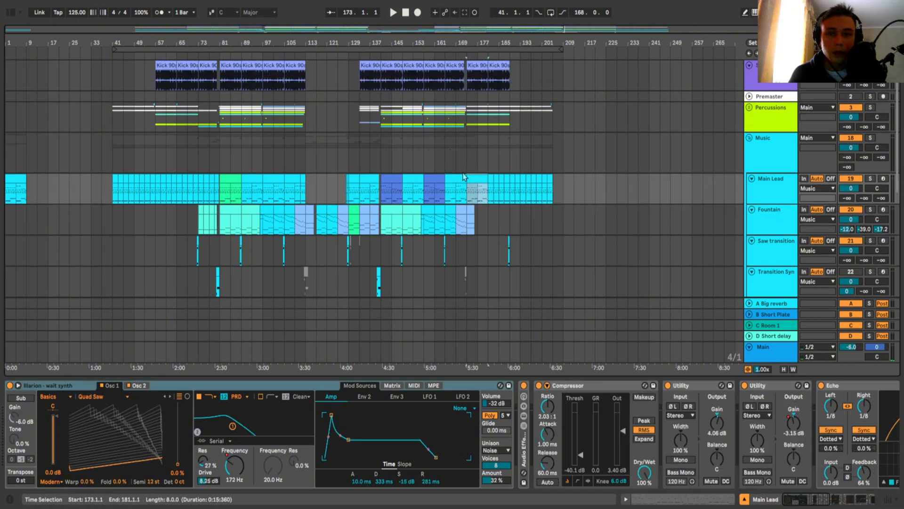
click(465, 165)
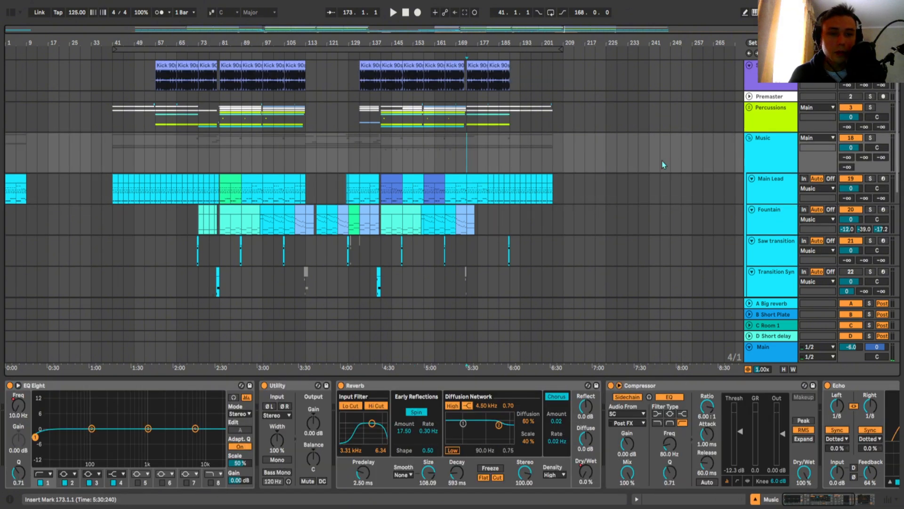
- Unfold the Percussions group track and solo it
click(750, 108)
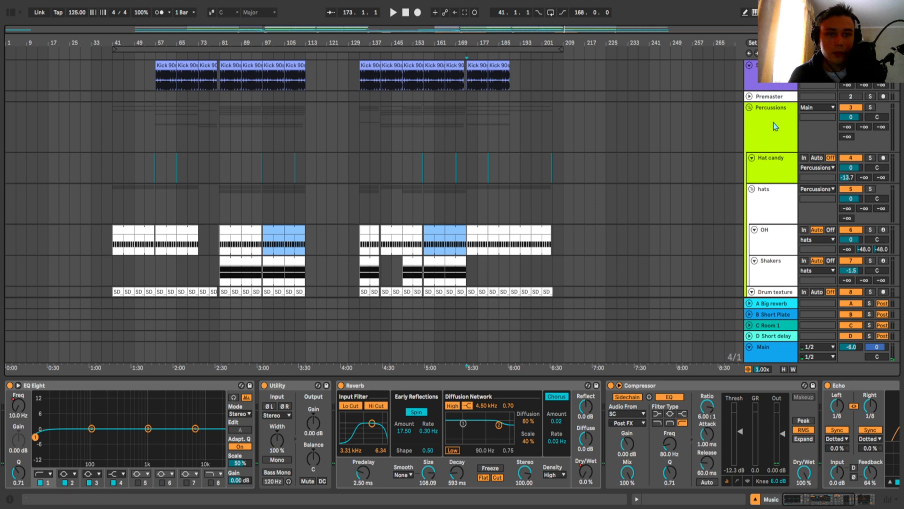
click(775, 124)
scroll(429, 136, up, 4)
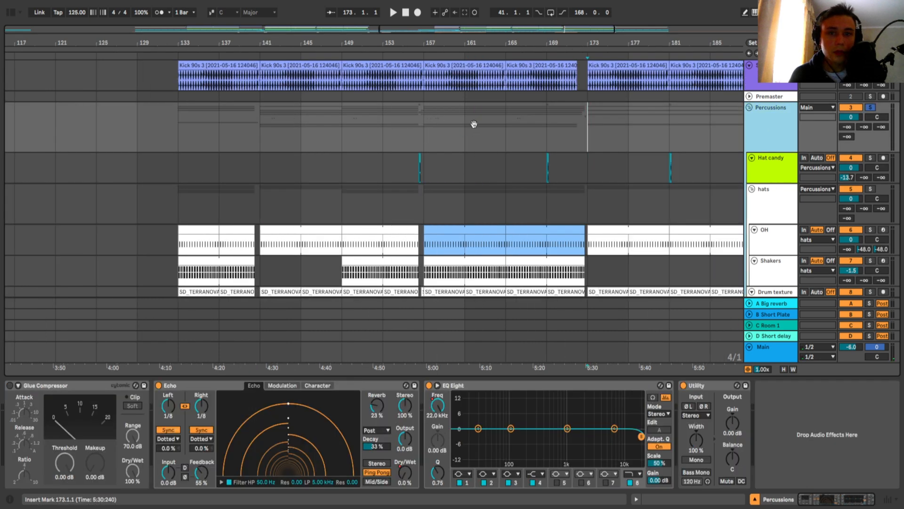
- Play the soloed Percussions group from bar 157 to hear the drum layers together
scroll(474, 124, right, 2)
click(366, 141)
scroll(377, 141, right, 1)
drag(304, 139, 390, 137)
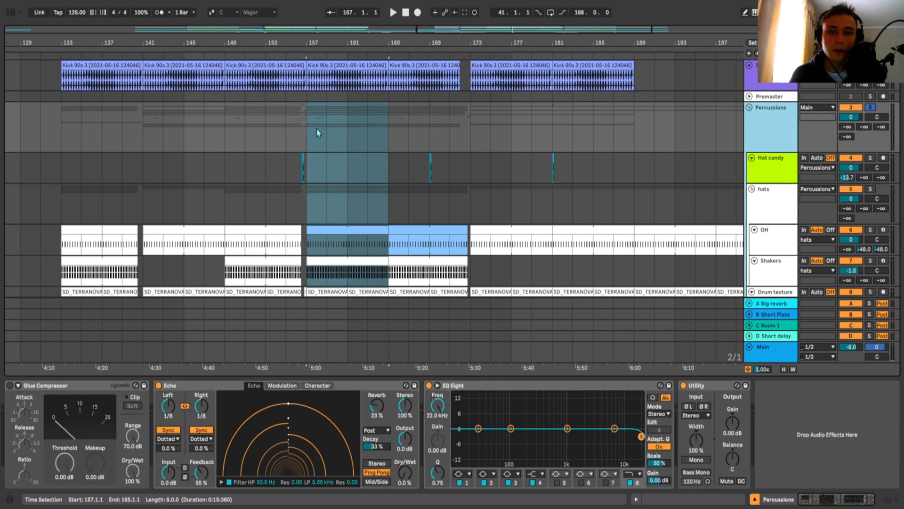
click(318, 133)
key(space)
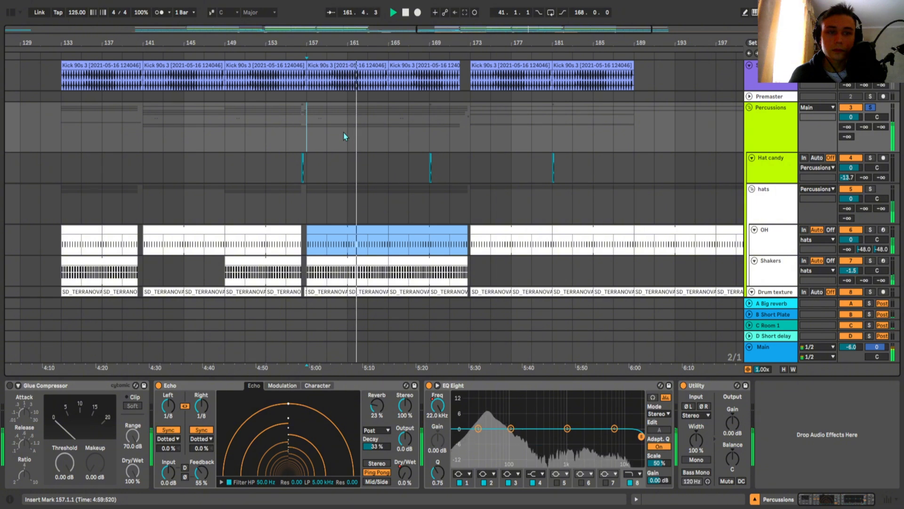
key(space)
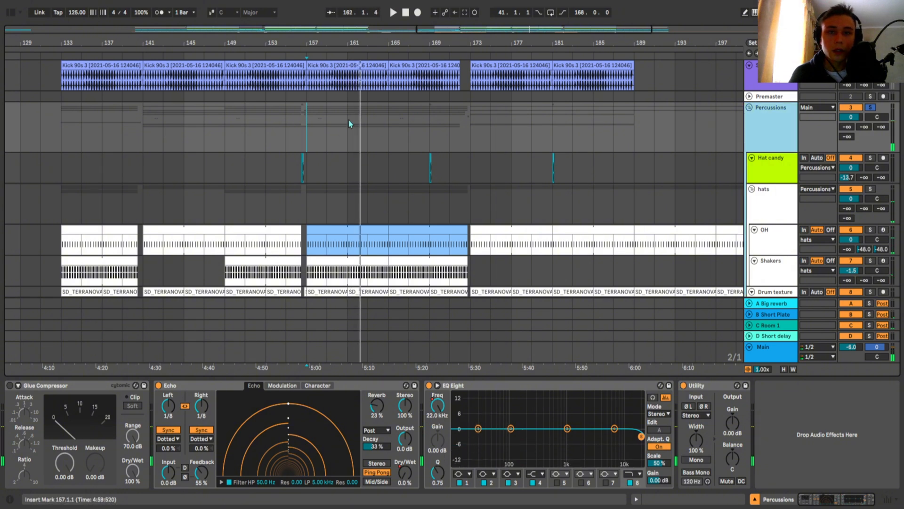
- Show the Dry/Wet automation of the Echo on the Percussions group
scroll(349, 124, left, 3)
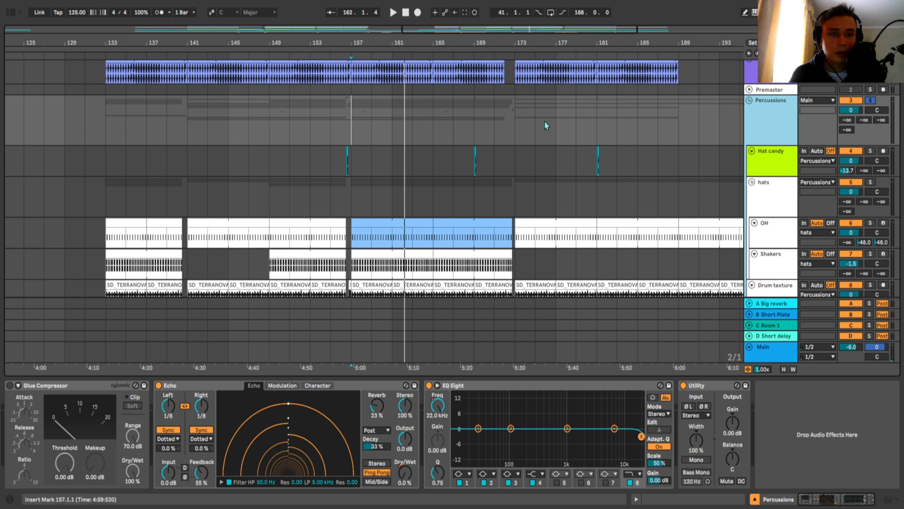
scroll(546, 126, left, 4)
click(482, 116)
click(761, 122)
right_click(405, 472)
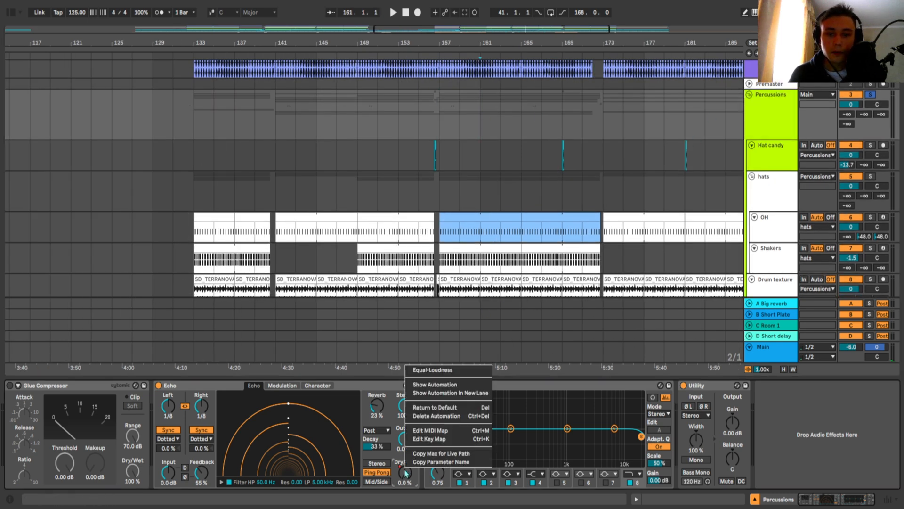
click(433, 384)
scroll(309, 153, left, 5)
- Play the end of the rising Echo Dry/Wet automation, from around bar 139 into bar 141
click(301, 128)
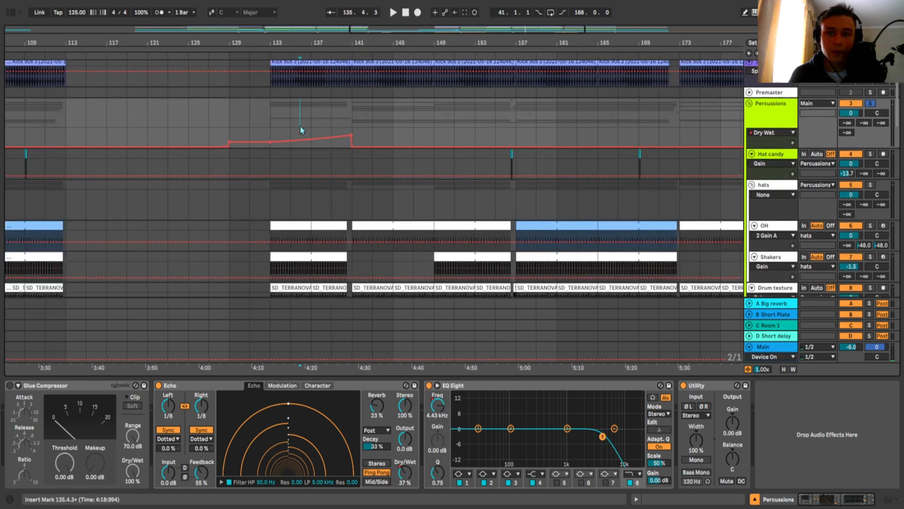
click(333, 125)
key(space)
key(space)
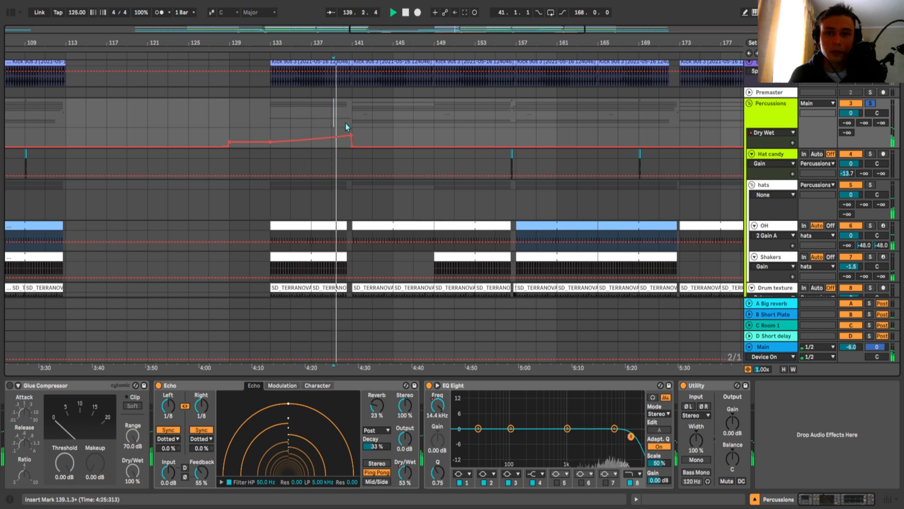
click(345, 124)
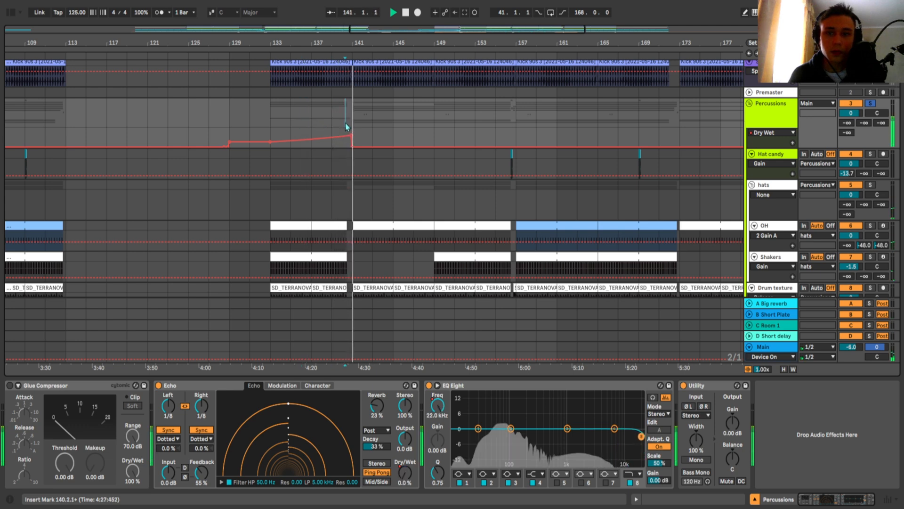
scroll(308, 134, up, 1)
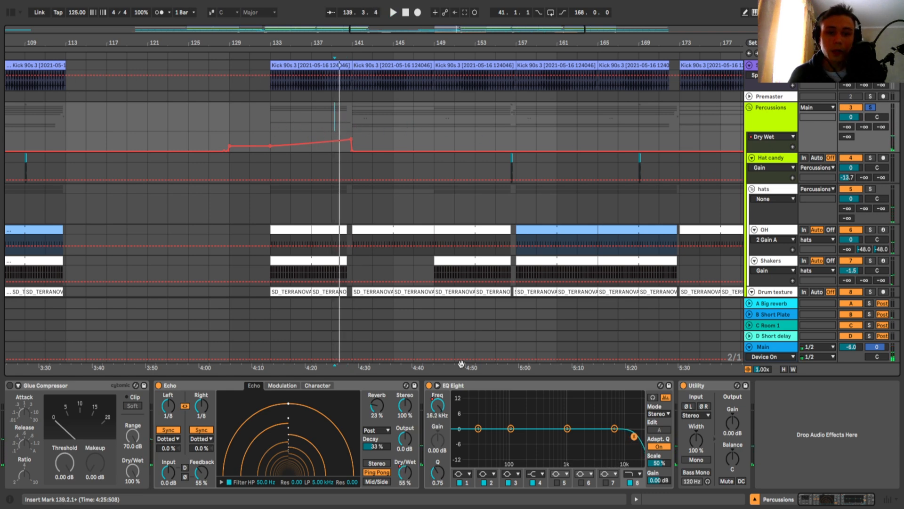
- Show the automation of the EQ Eight's band 8 frequency on the Percussions group
right_click(441, 413)
click(452, 417)
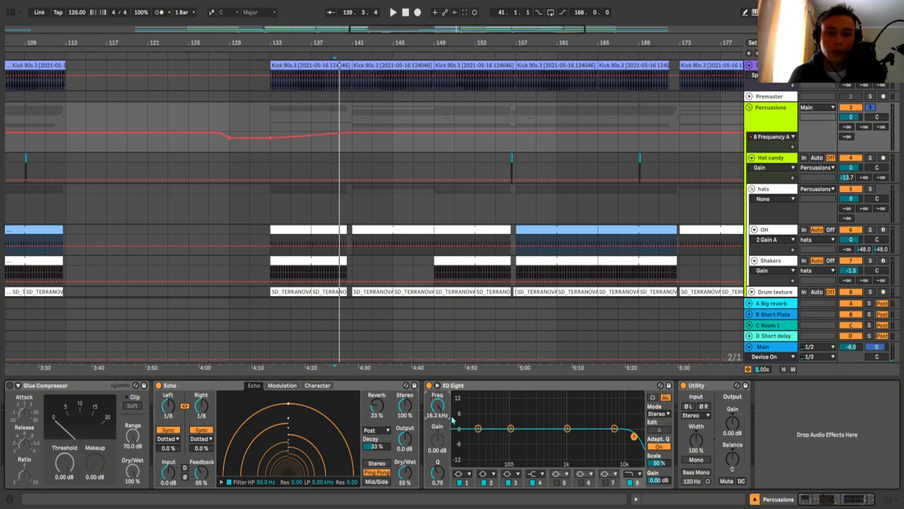
scroll(349, 149, down, 1)
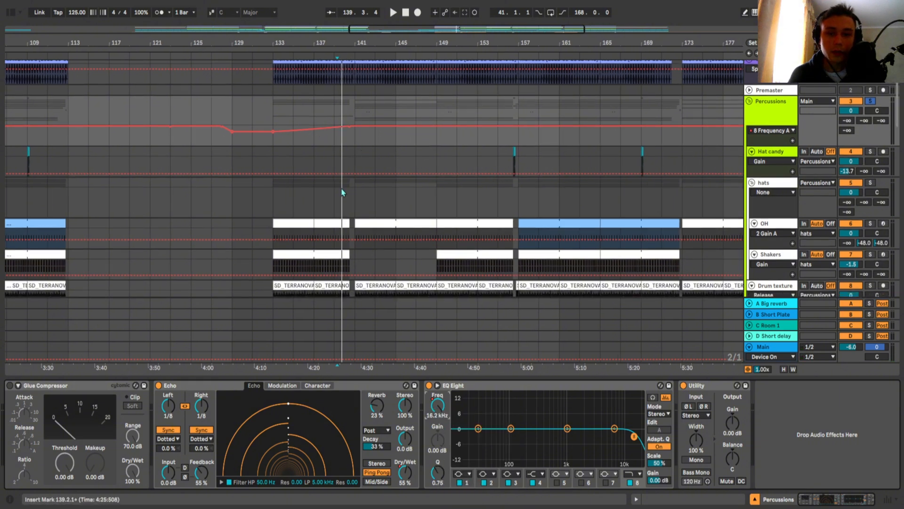
- Play the filter sweep on the Percussions group from bar 133 and select its automation from 133.1.1 to 140.3.1
scroll(336, 152, up, 2)
click(275, 142)
key(space)
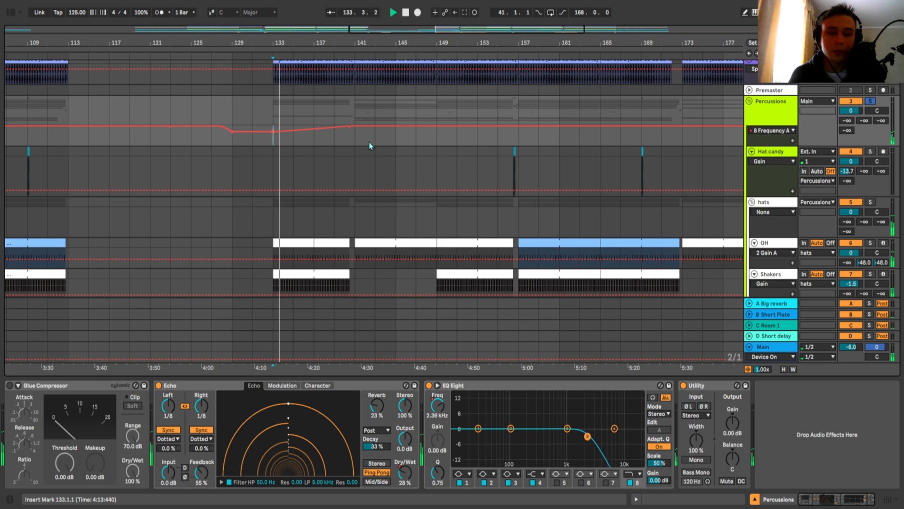
click(344, 141)
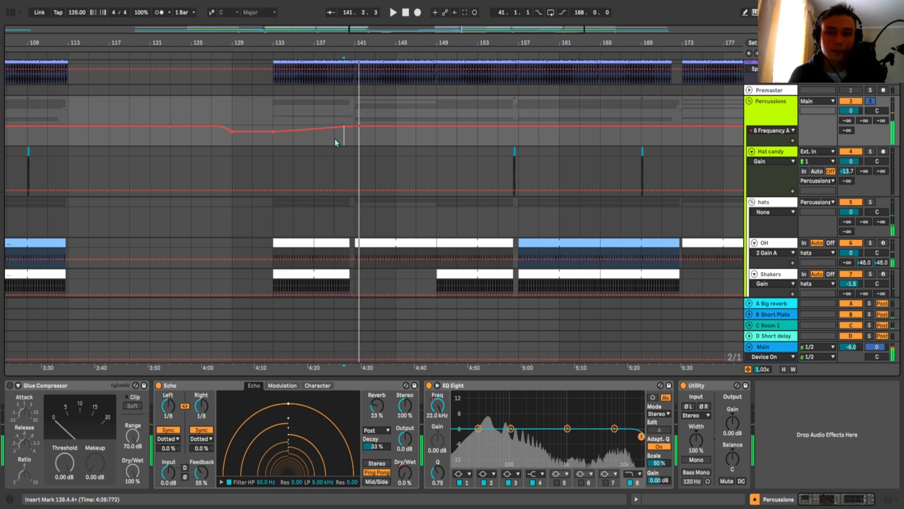
scroll(349, 144, up, 2)
drag(273, 161, 350, 164)
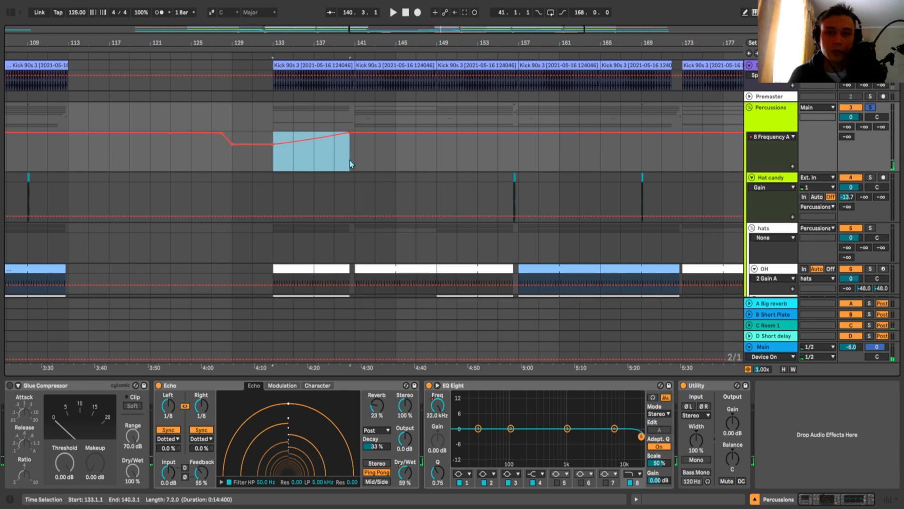
- Hide the automation lanes and solo the Hat candy track
scroll(452, 146, right, 4)
scroll(454, 145, down, 1)
key(a)
scroll(438, 135, right, 3)
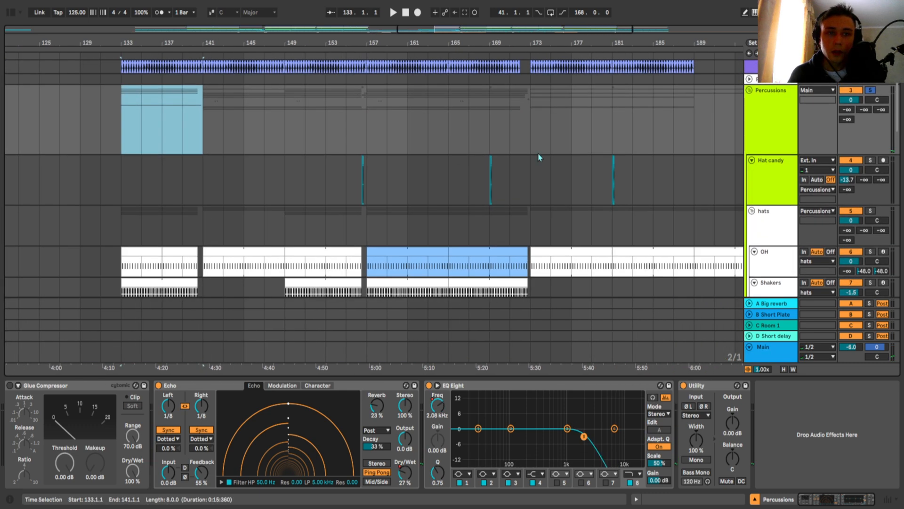
click(619, 182)
scroll(697, 186, down, 1)
click(759, 168)
scroll(462, 154, right, 1)
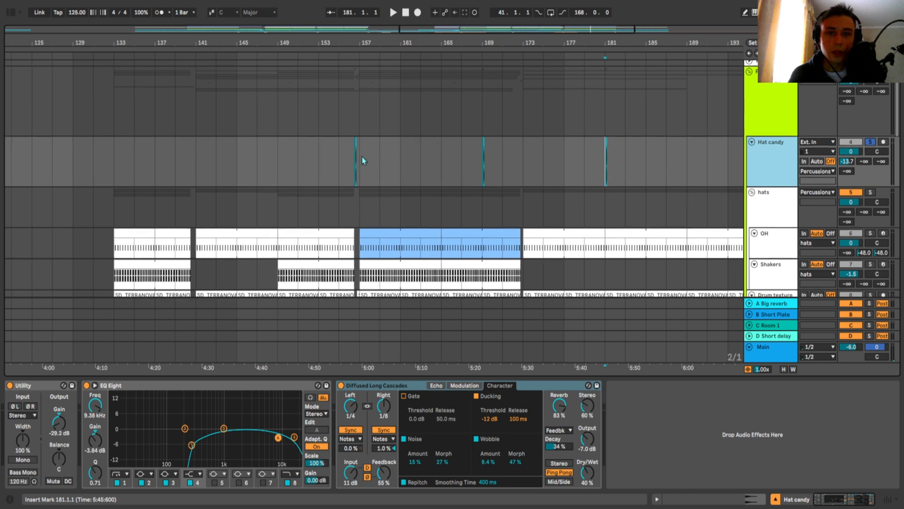
- Play the short Hat candy fill from 156.3.1, just before bar 157
scroll(364, 167, up, 1)
scroll(360, 183, up, 5)
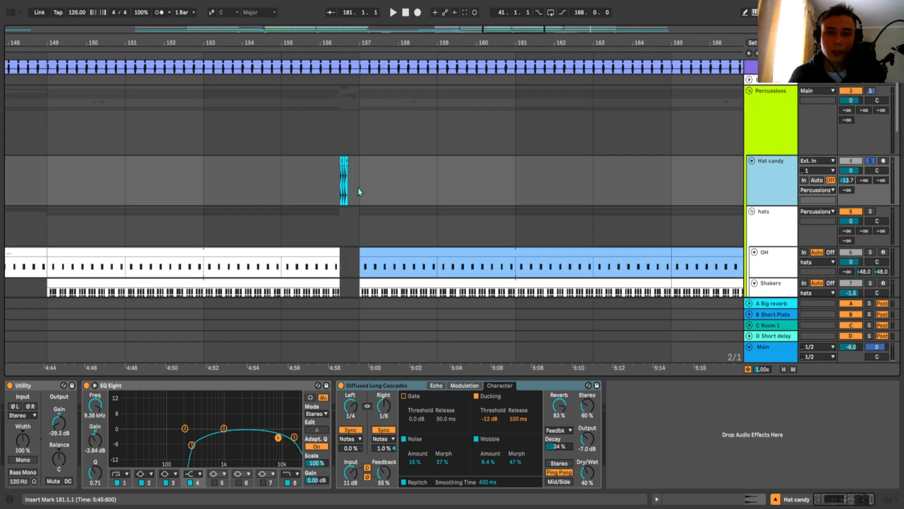
click(359, 191)
scroll(349, 191, right, 1)
click(332, 189)
scroll(333, 190, down, 1)
scroll(339, 175, left, 1)
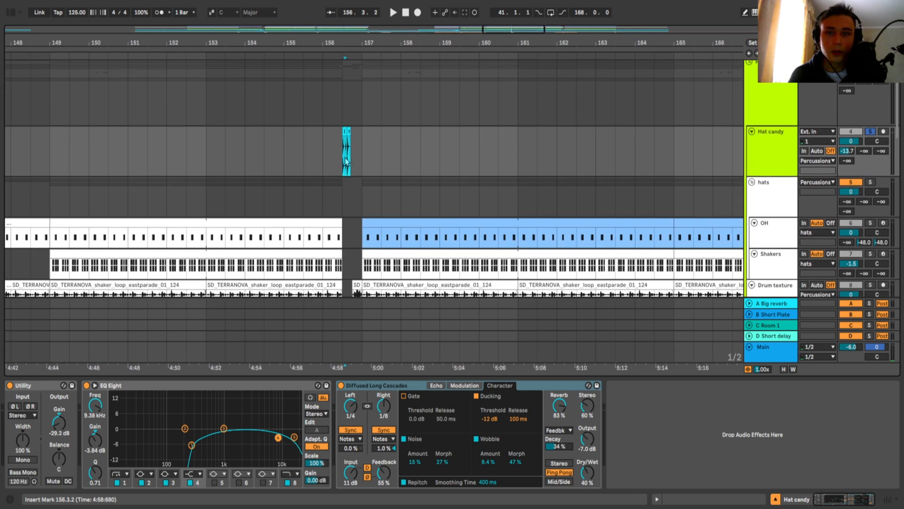
scroll(347, 165, up, 4)
key(space)
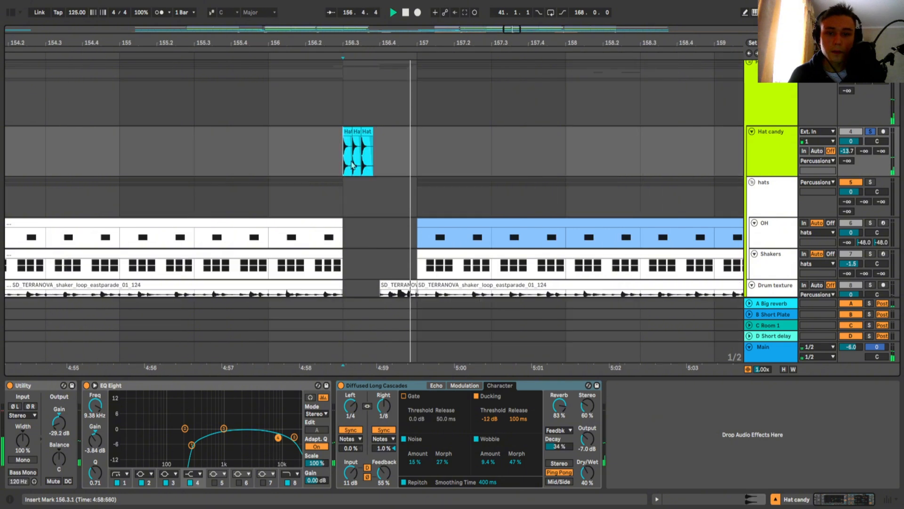
- Compare the Hat candy fill with the Diffused Long Cascades echo switched off and back on
click(341, 385)
key(space)
key(space)
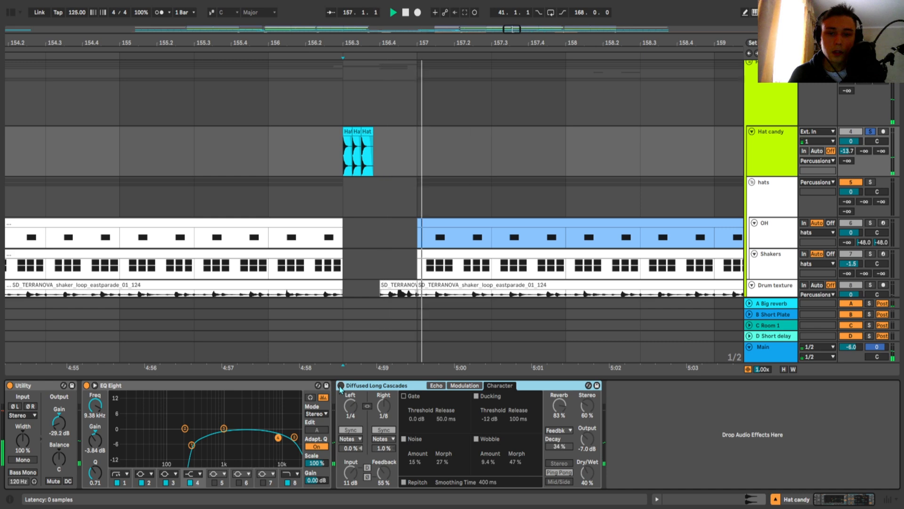
click(341, 386)
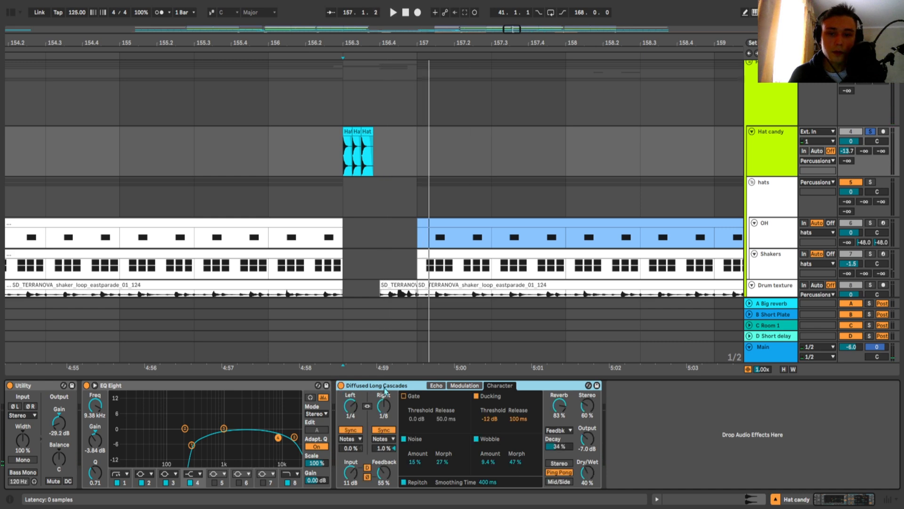
key(space)
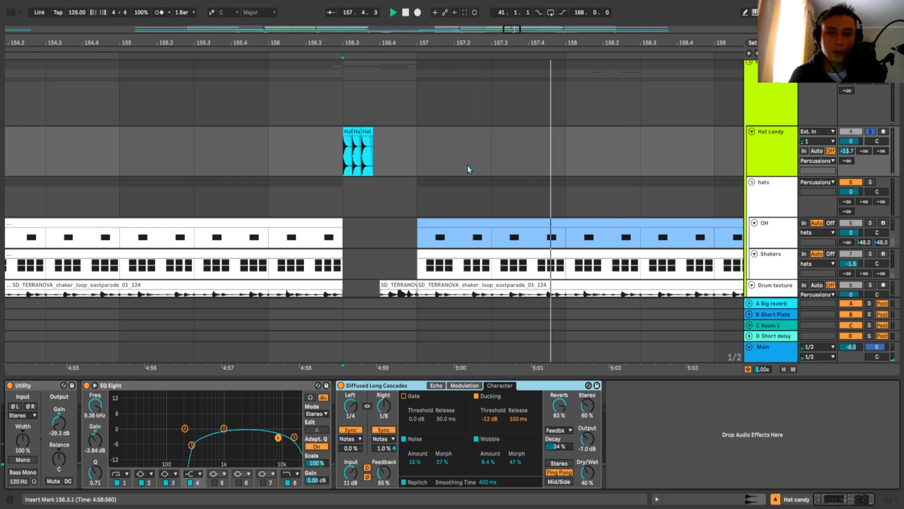
scroll(454, 202, down, 3)
scroll(493, 171, down, 1)
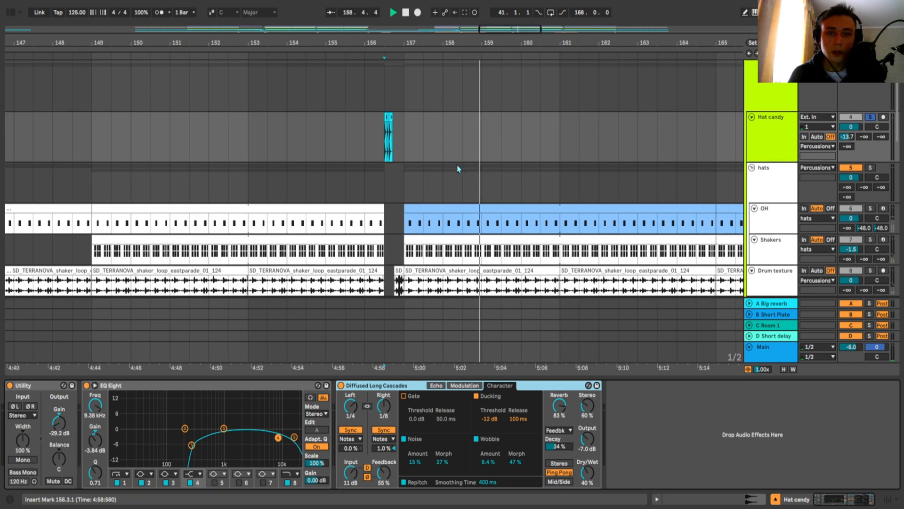
scroll(441, 167, right, 2)
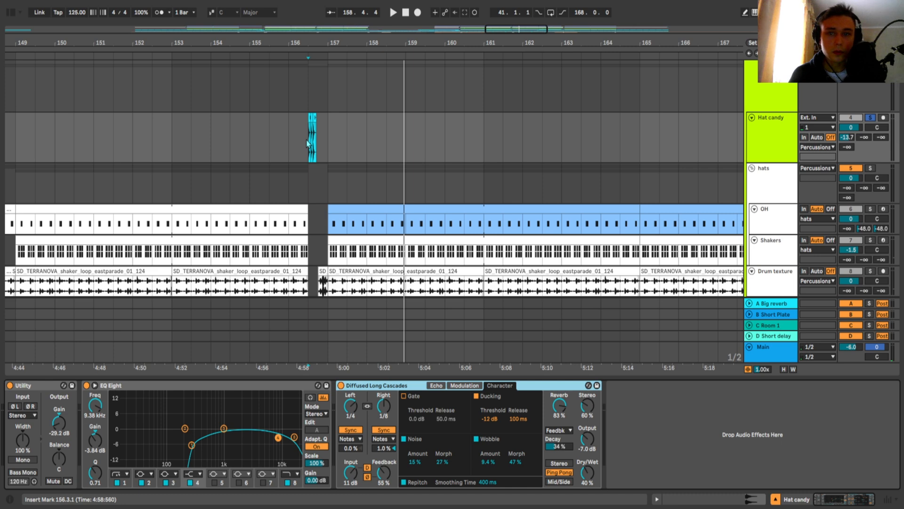
- Select the hats group and solo it in place of the Hat candy track
scroll(460, 167, down, 1)
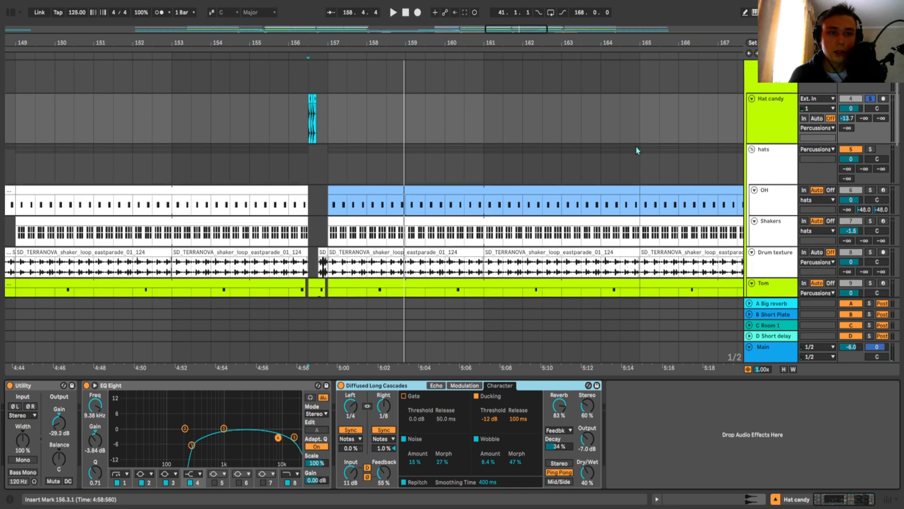
click(401, 150)
scroll(424, 151, down, 1)
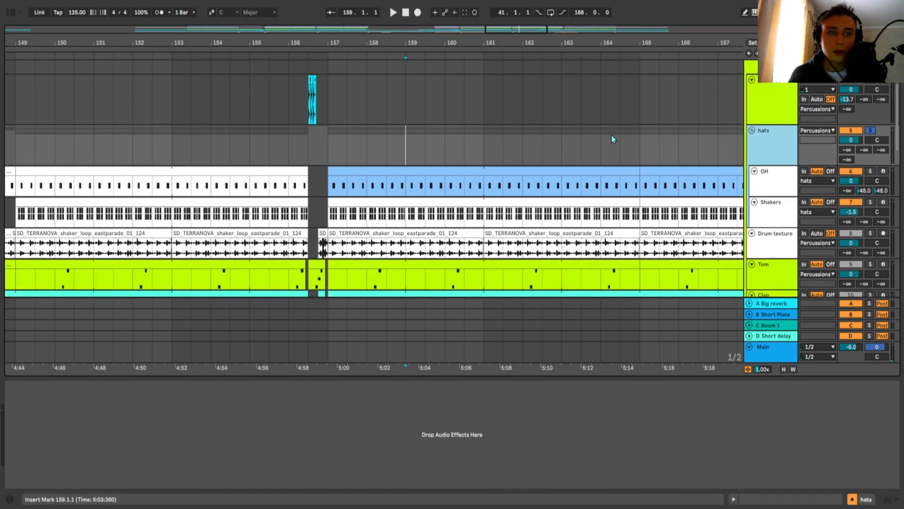
click(771, 173)
click(770, 139)
click(278, 414)
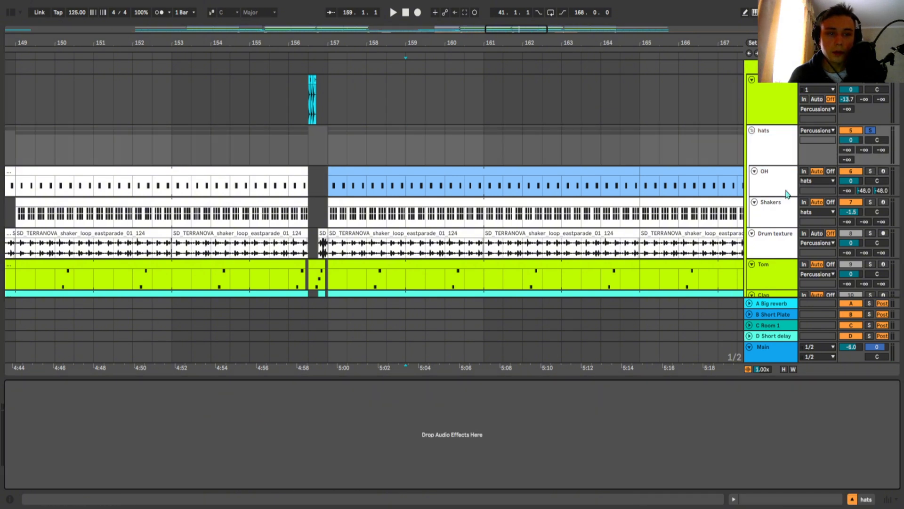
- Solo the OH track inside the hats group and play it from bar 157
click(429, 195)
scroll(732, 185, right, 1)
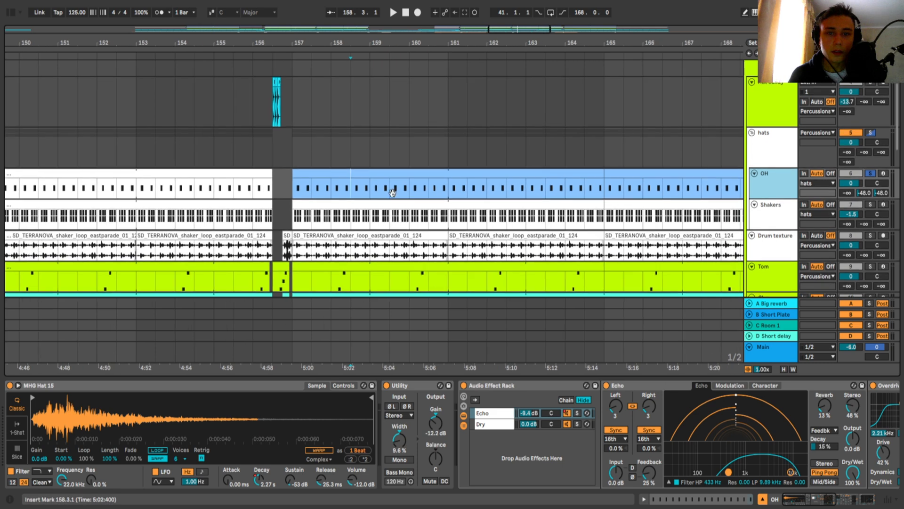
click(296, 192)
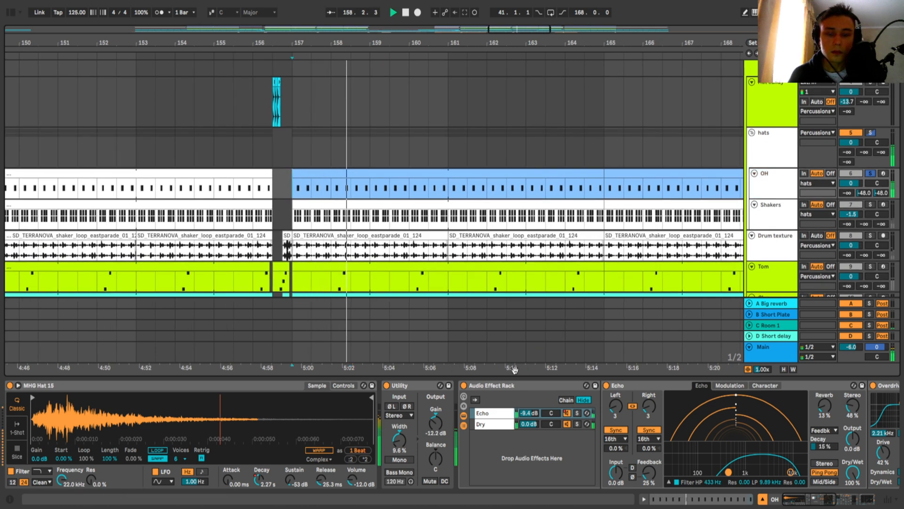
key(space)
scroll(471, 393, right, 5)
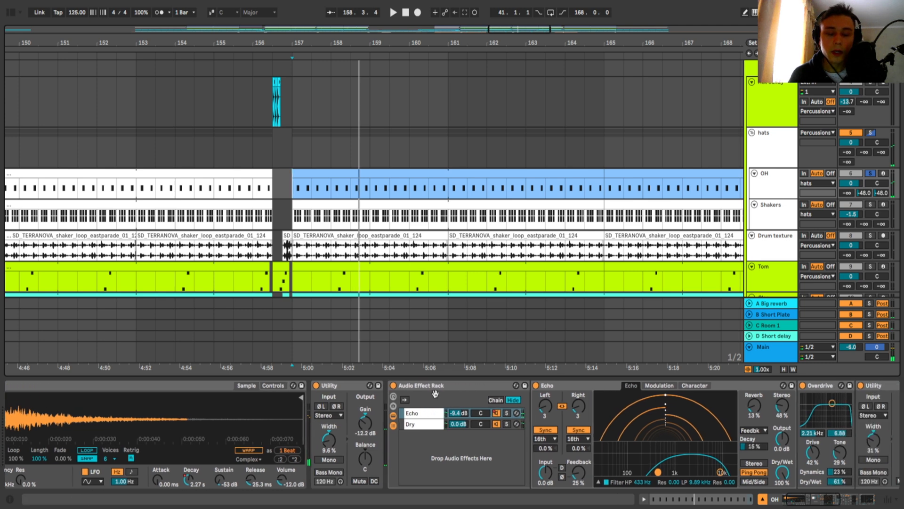
- Play the soloed OH track from bar 157 and show the automation of its rack's Echo chain activator
key(space)
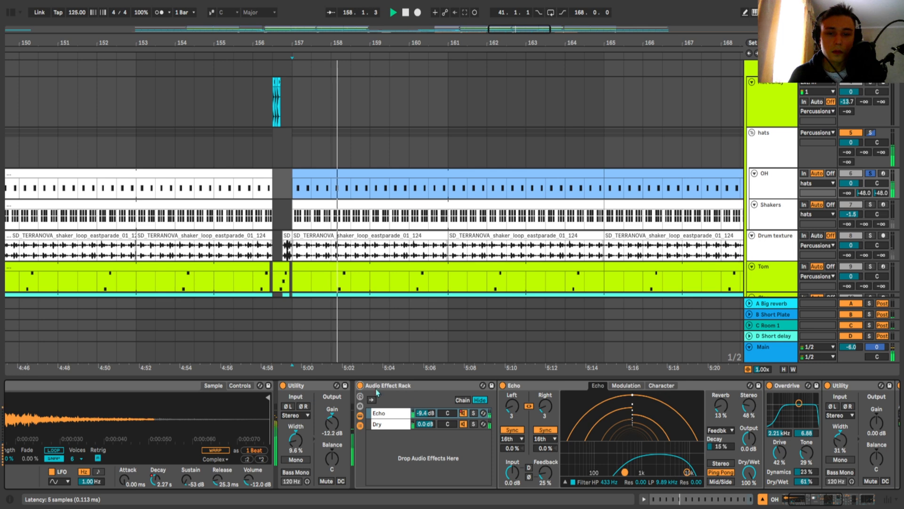
key(space)
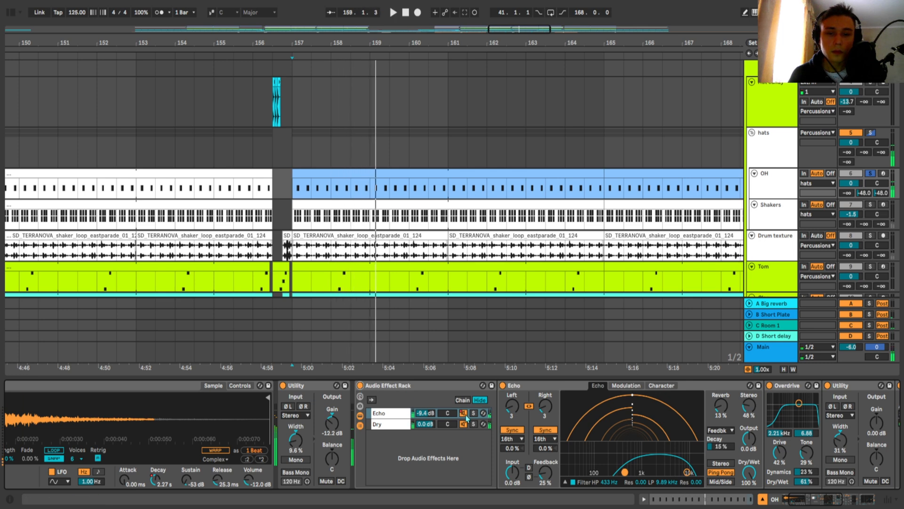
right_click(464, 413)
click(490, 182)
scroll(438, 204, down, 10)
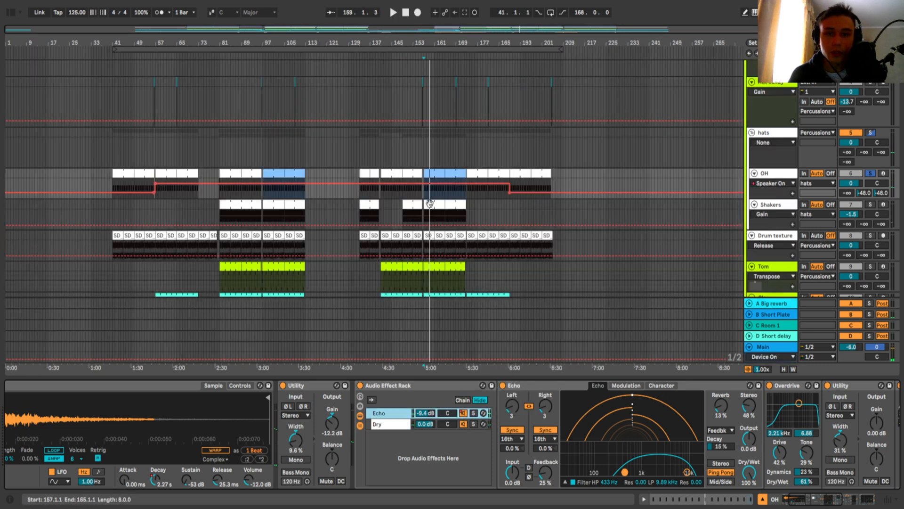
drag(430, 204, 455, 195)
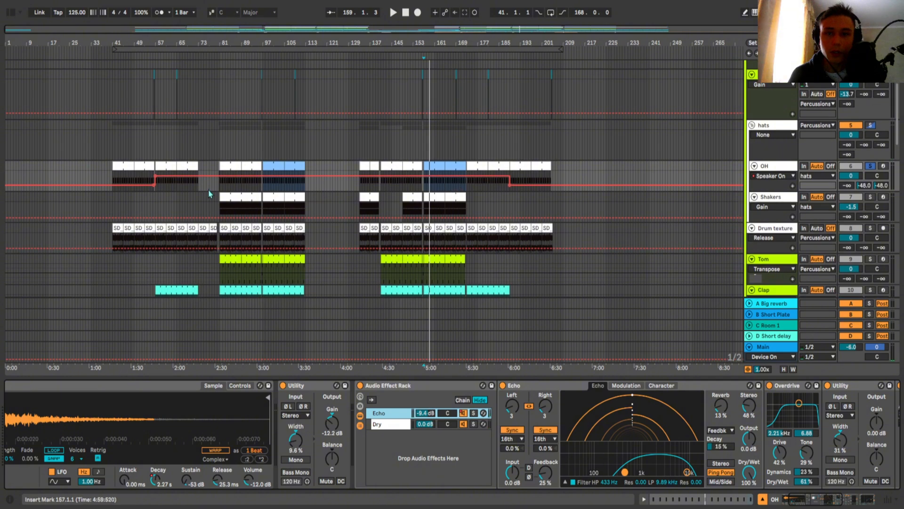
- Hide the automation and play the soloed OH track from 189.1.1
scroll(495, 189, up, 5)
key(a)
click(503, 182)
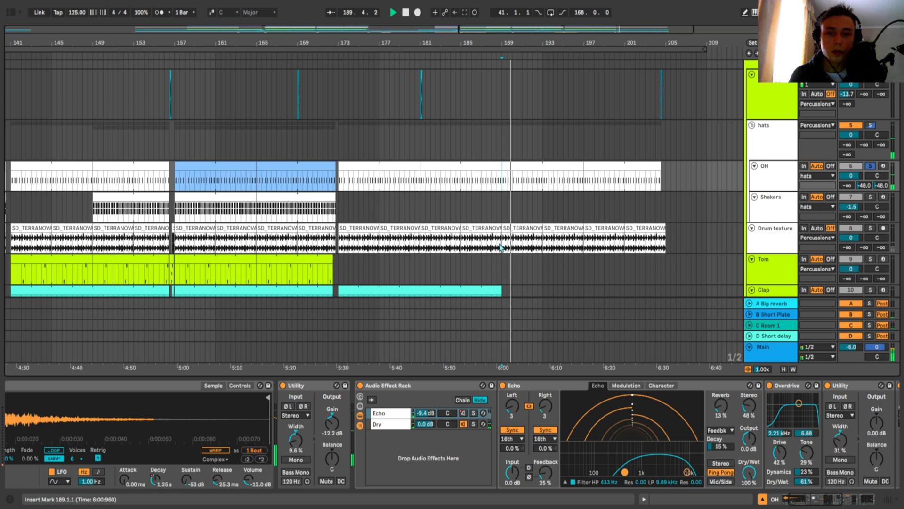
scroll(516, 183, down, 8)
key(space)
- Play the soloed OH track from 42.3.1 in its first section
click(118, 183)
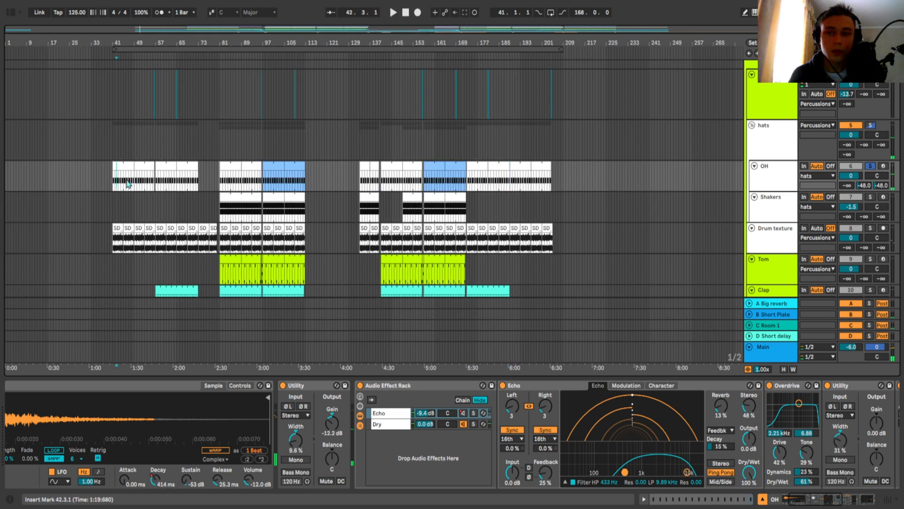
key(space)
scroll(128, 185, up, 5)
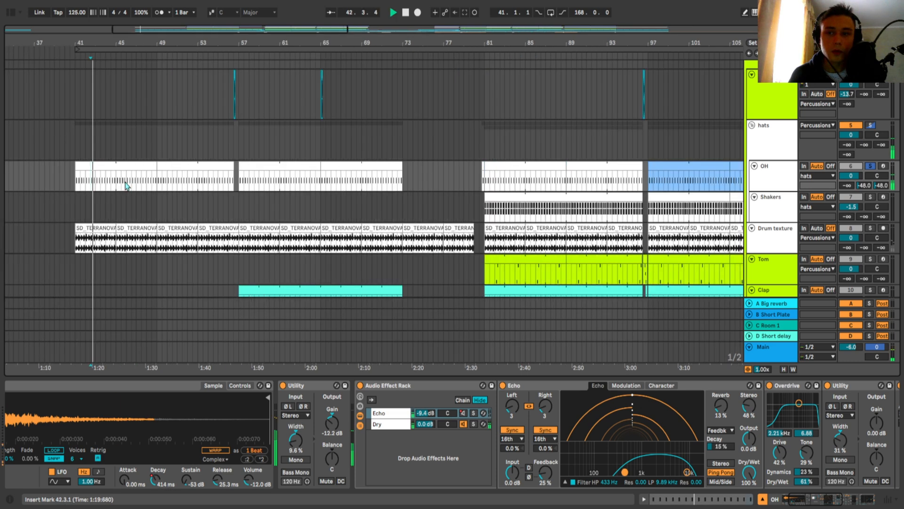
- Unsolo the hats group and OH track and play the full arrangement from 59.1.1
click(261, 186)
scroll(257, 187, down, 6)
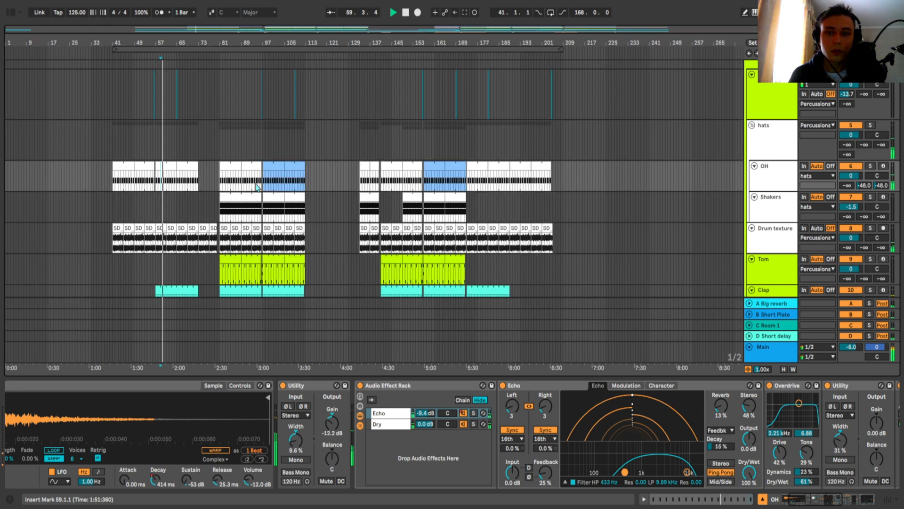
click(171, 203)
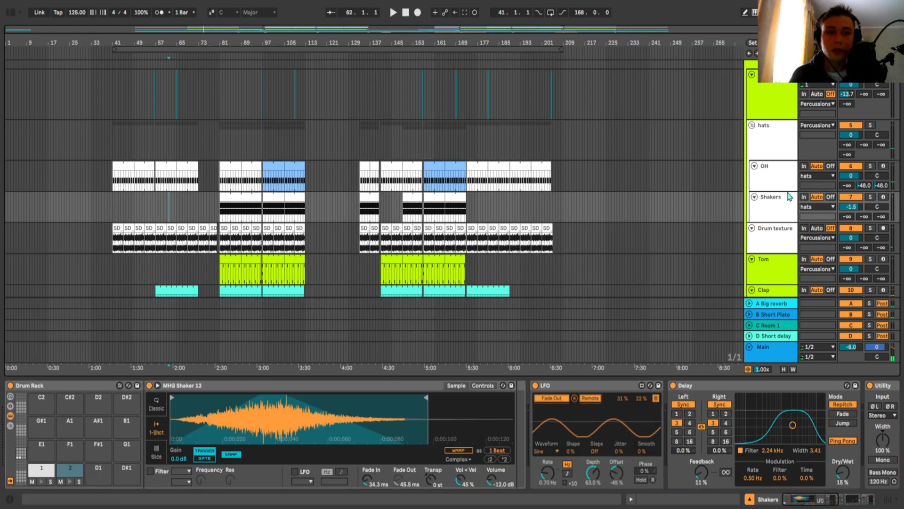
- Select the OH track and show the Speaker On automation of its Echo chain again
click(169, 184)
right_click(463, 172)
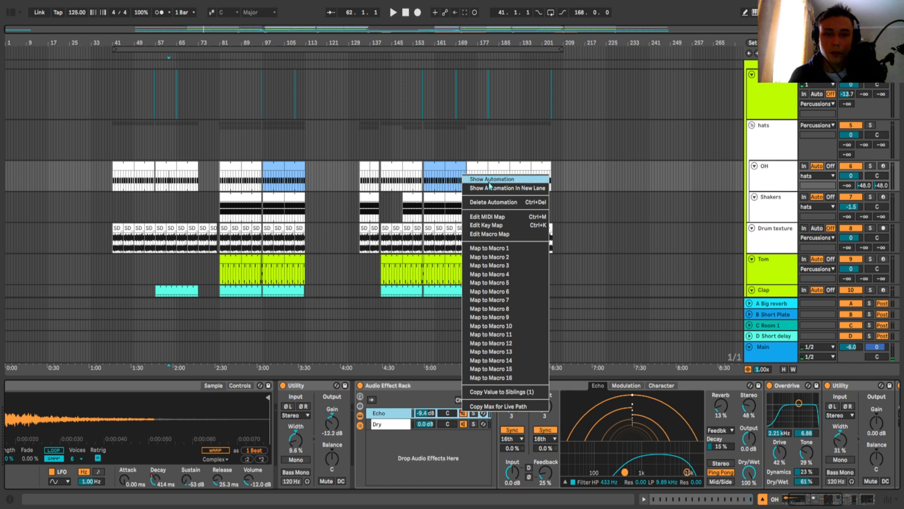
click(475, 178)
- Play the OH section from 157.1.1 in the full arrangement and with the OH track soloed
scroll(441, 193, up, 4)
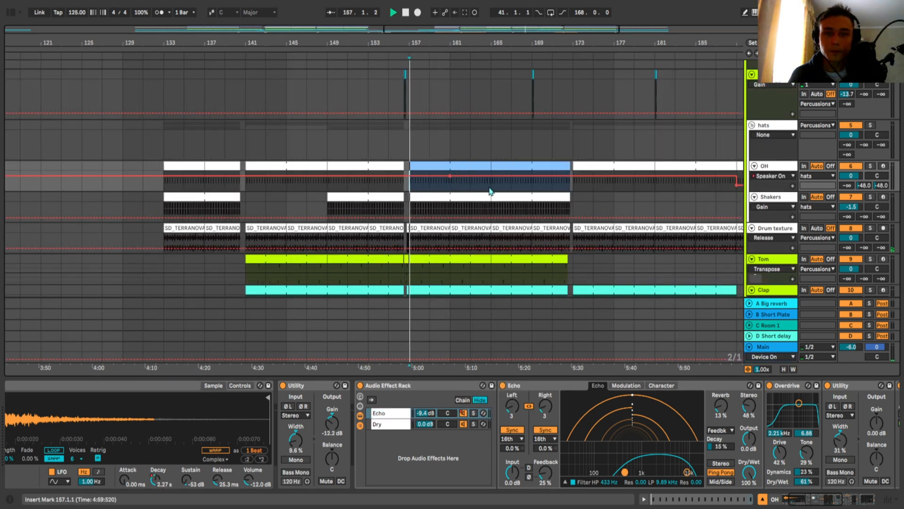
scroll(490, 191, right, 1)
key(s)
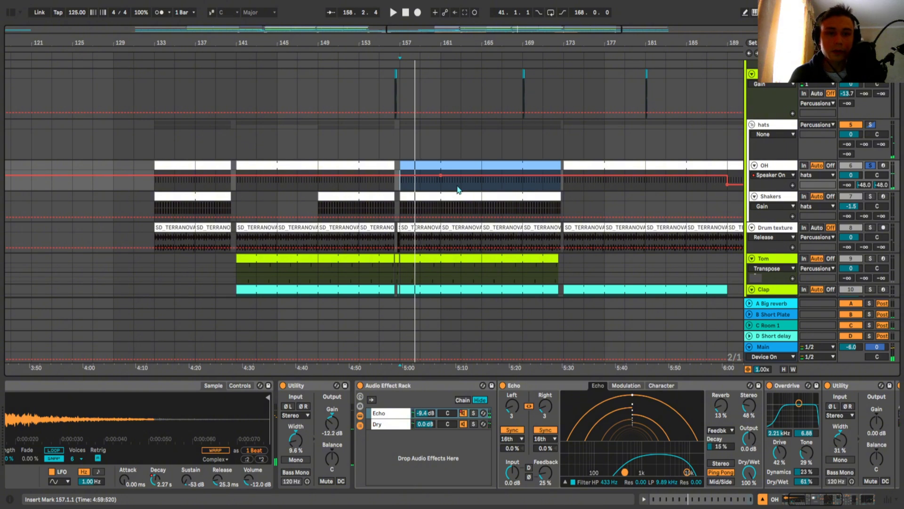
scroll(458, 190, right, 2)
click(403, 187)
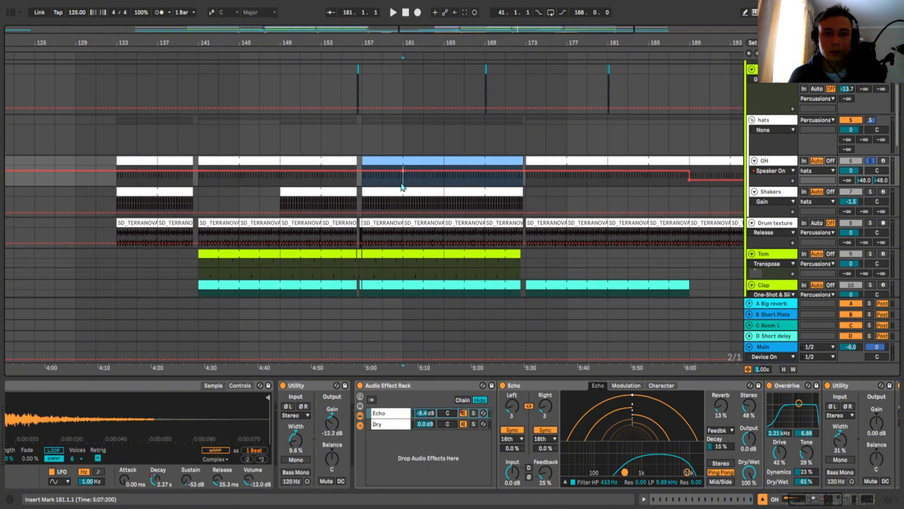
scroll(404, 167, down, 1)
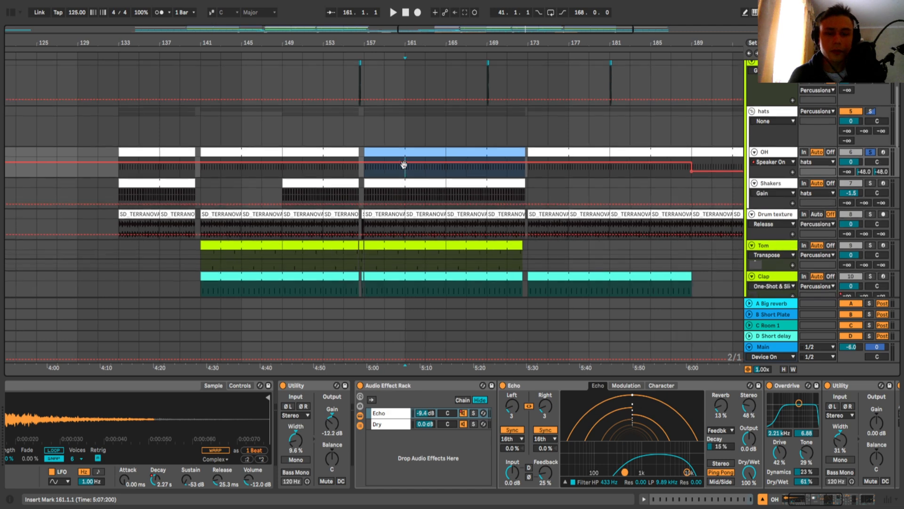
- Solo the Shakers track with automation hidden, set the start point to 157.1.1 and enlarge the track's lane
drag(375, 180, 446, 184)
click(780, 183)
key(s)
key(a)
click(370, 190)
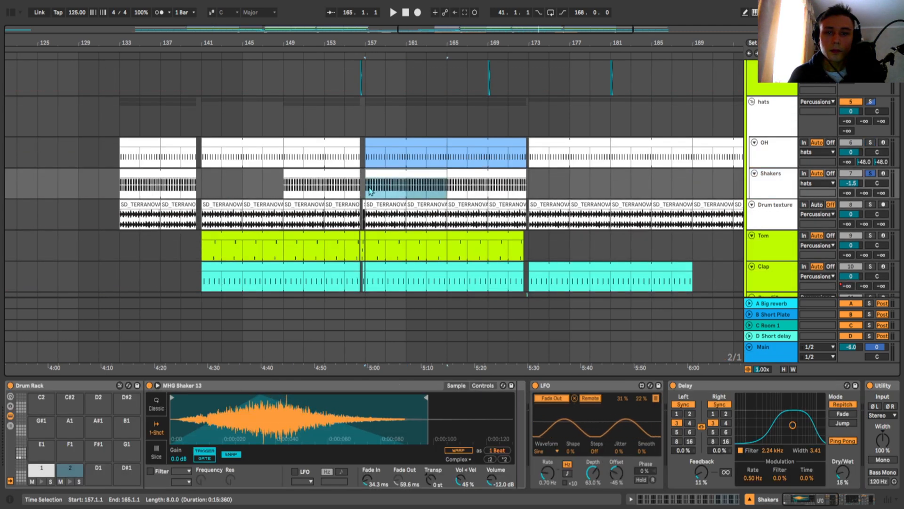
scroll(774, 188, up, 1)
click(758, 191)
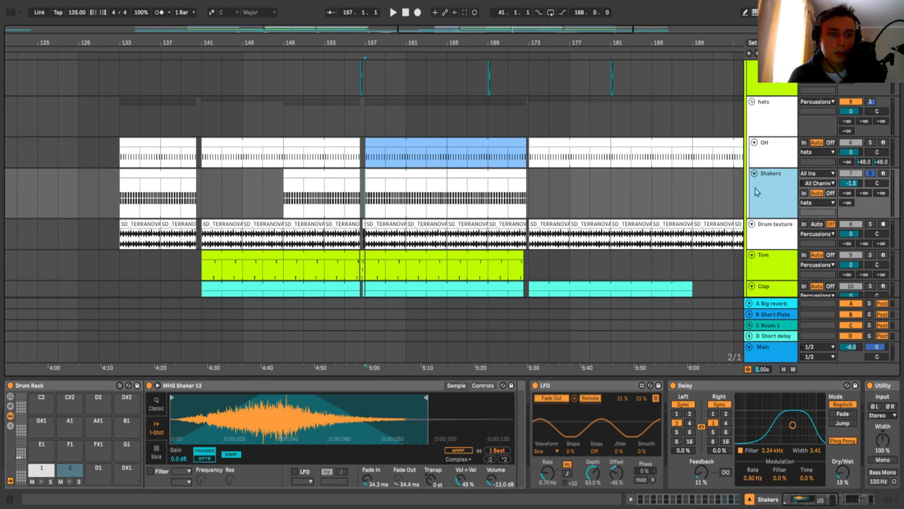
- Play the soloed Shakers from 157.1.1 while looking through the track's device chain
key(space)
drag(683, 409, 490, 418)
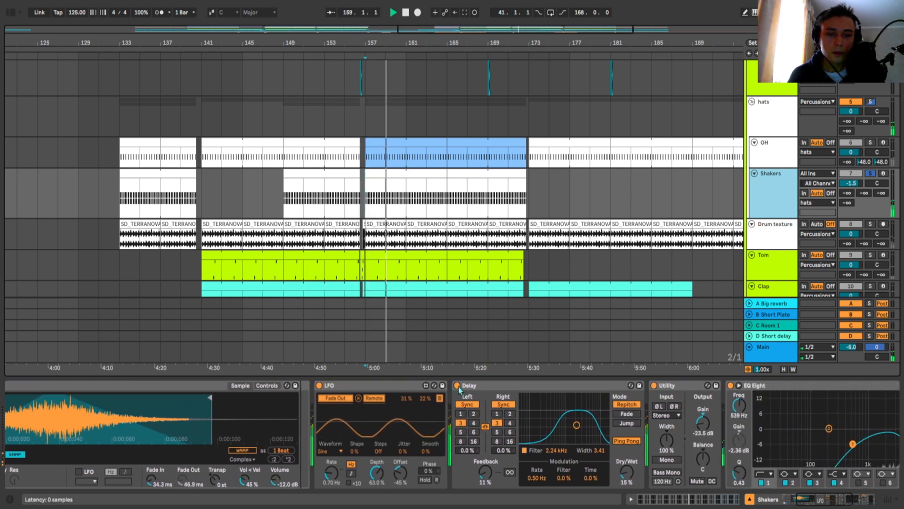
drag(305, 390, 522, 396)
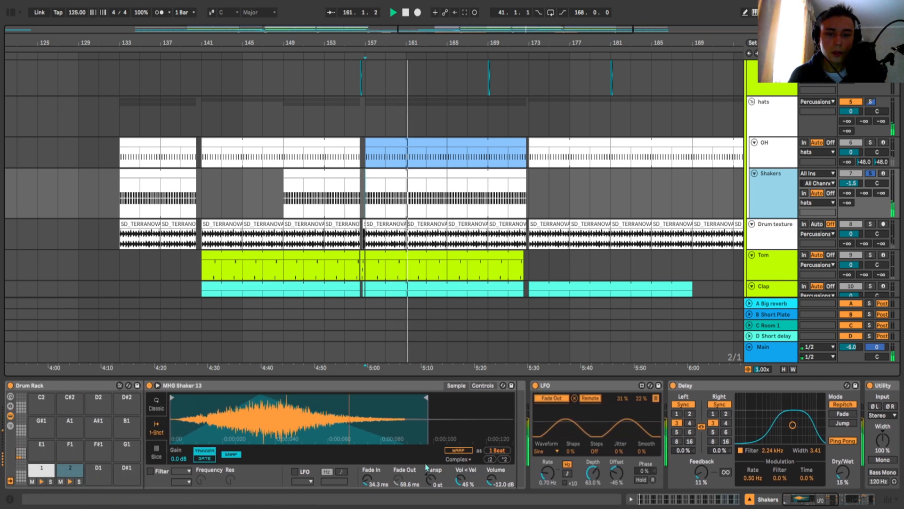
key(space)
- Play the Shakers from 157.1.1 again, toggling the LFO device to compare its effect
key(space)
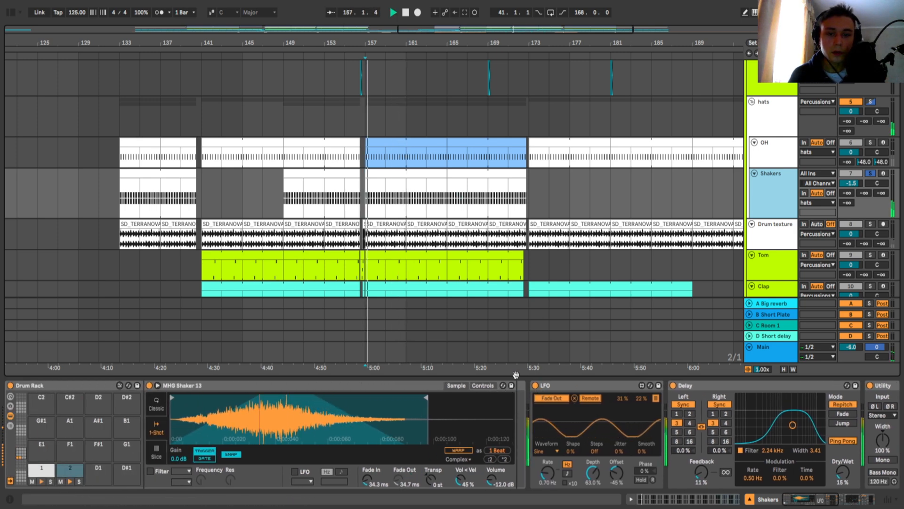
click(535, 387)
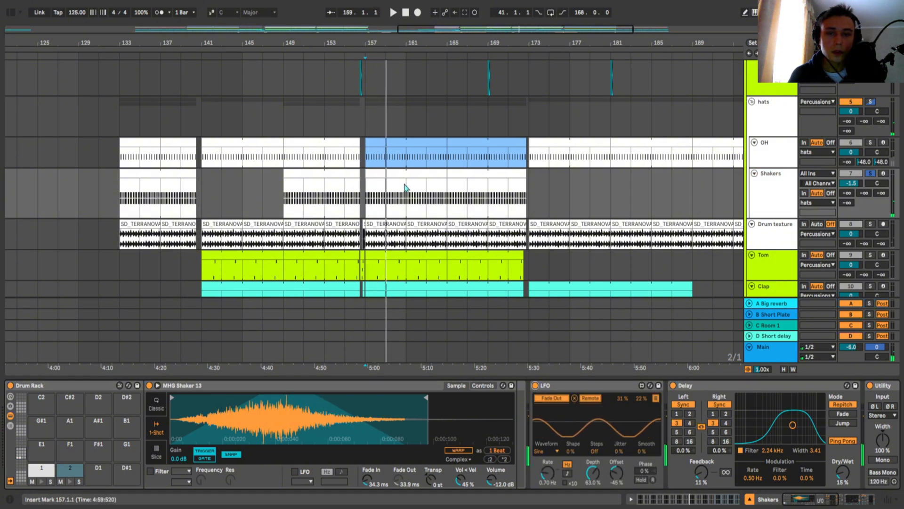
scroll(405, 188, down, 1)
scroll(405, 188, right, 1)
click(360, 189)
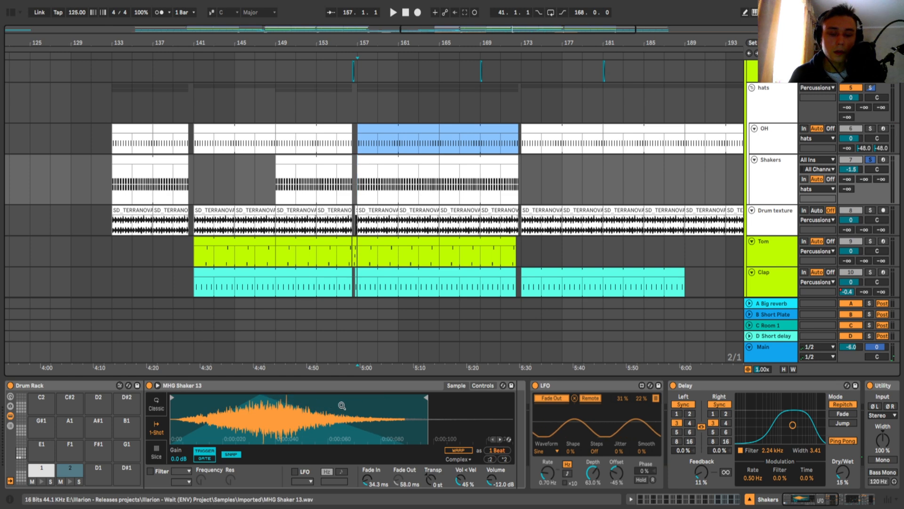
- Play the Shakers from 157.1.1 in a close-up view and examine the Delay device
scroll(378, 191, up, 4)
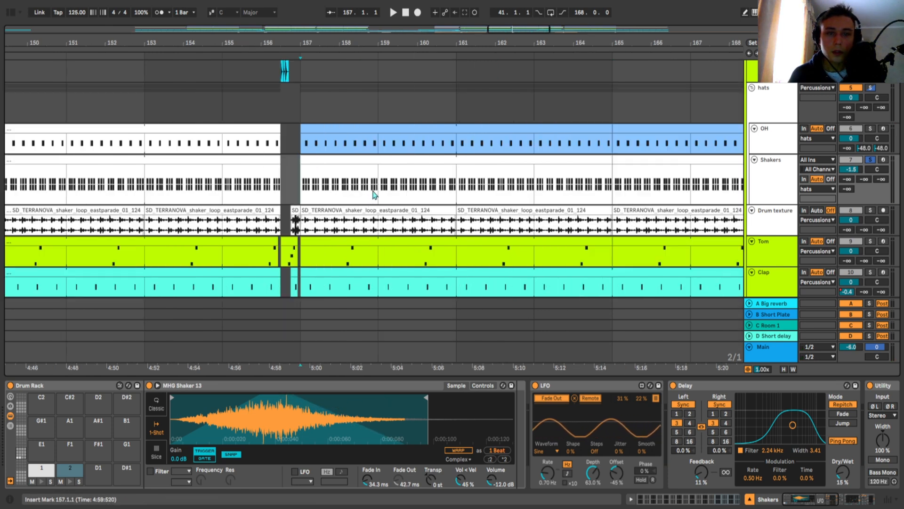
drag(314, 181, 272, 179)
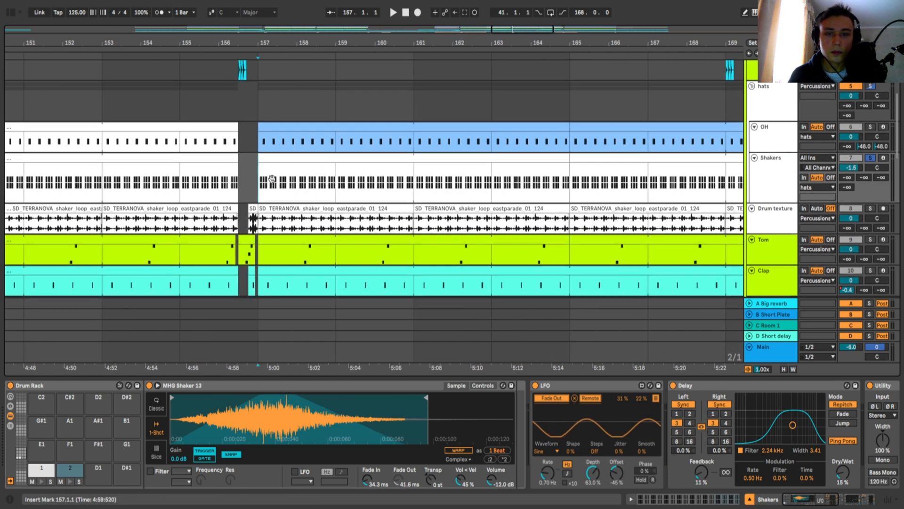
key(space)
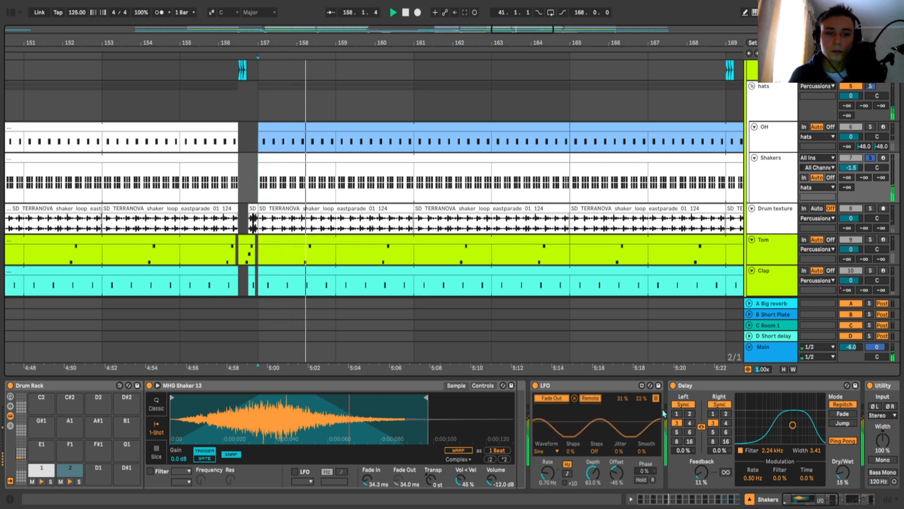
drag(682, 397, 476, 393)
key(space)
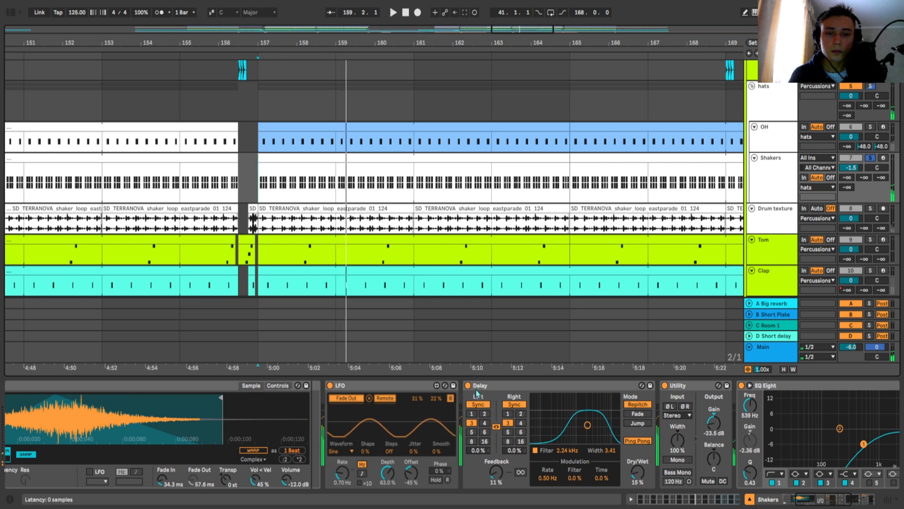
- Compare the Shakers from 157.1.1 with the Delay switched off and back on
scroll(503, 402, right, 3)
key(space)
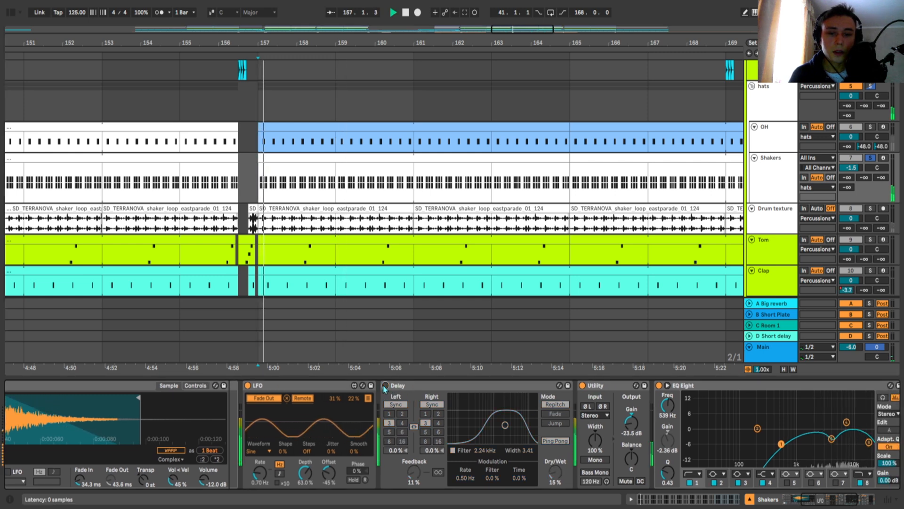
drag(425, 387, 565, 390)
scroll(565, 393, right, 12)
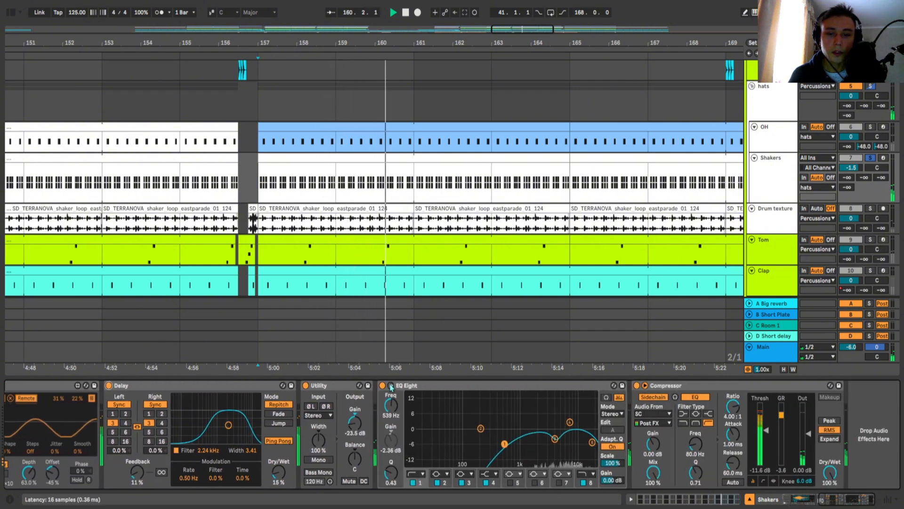
- Compare the Shakers with EQ Eight switched off and back on, and inspect EQ band 3
click(406, 385)
click(383, 386)
click(383, 386)
click(555, 439)
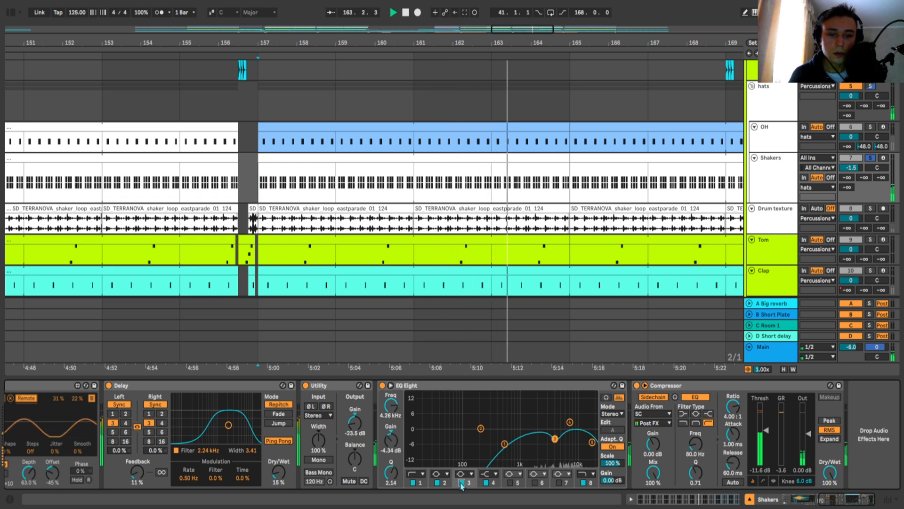
scroll(777, 188, down, 2)
key(space)
- Enlarge and solo the Drum texture track in place of the Shakers and play it from 157.1.1
scroll(778, 189, up, 1)
click(778, 189)
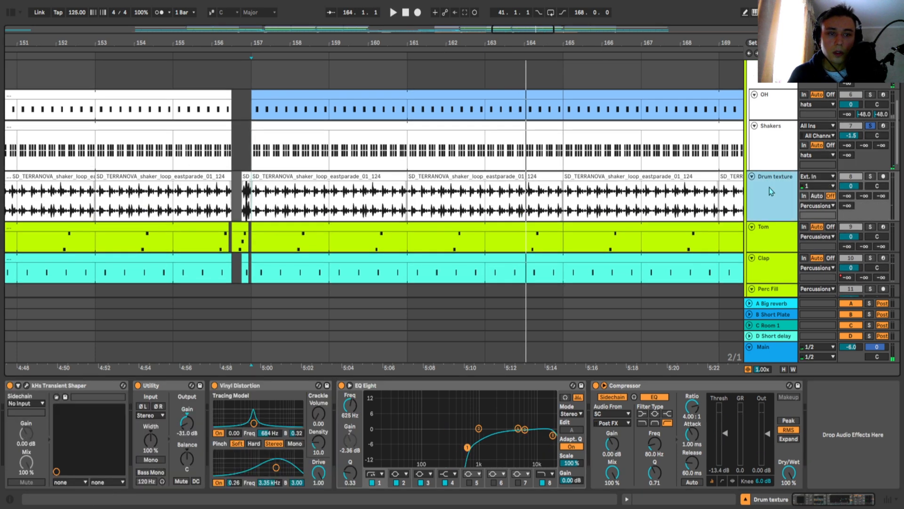
click(297, 217)
drag(273, 210, 318, 205)
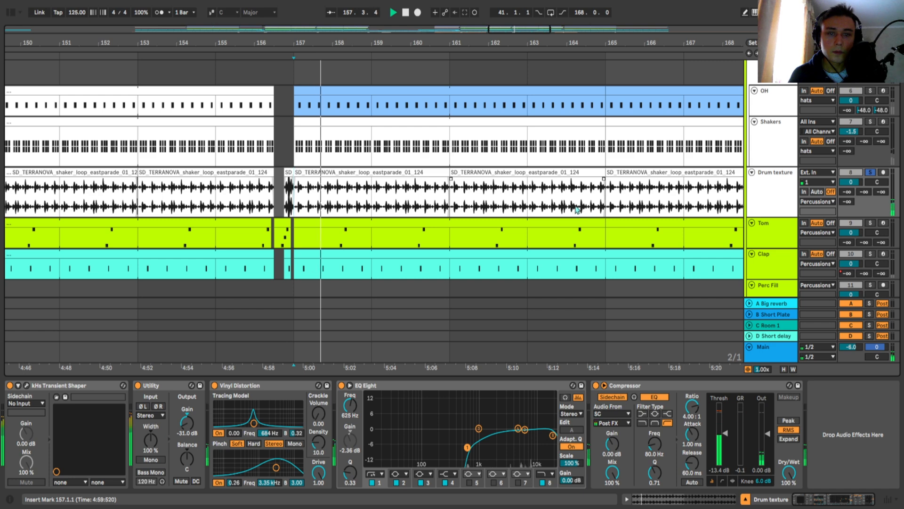
click(761, 199)
scroll(435, 207, right, 1)
scroll(435, 206, up, 1)
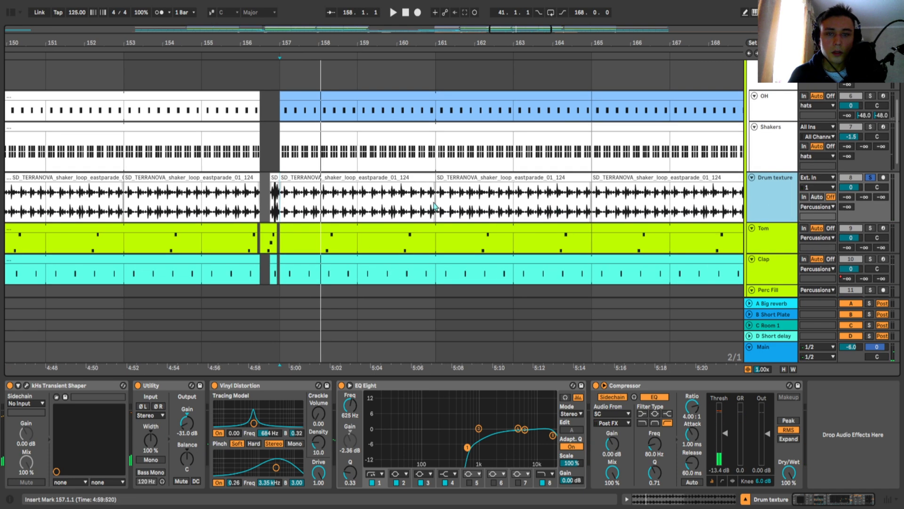
- Play the Drum texture and view the kHs Transient Shaper plug-in window, closing it again
key(space)
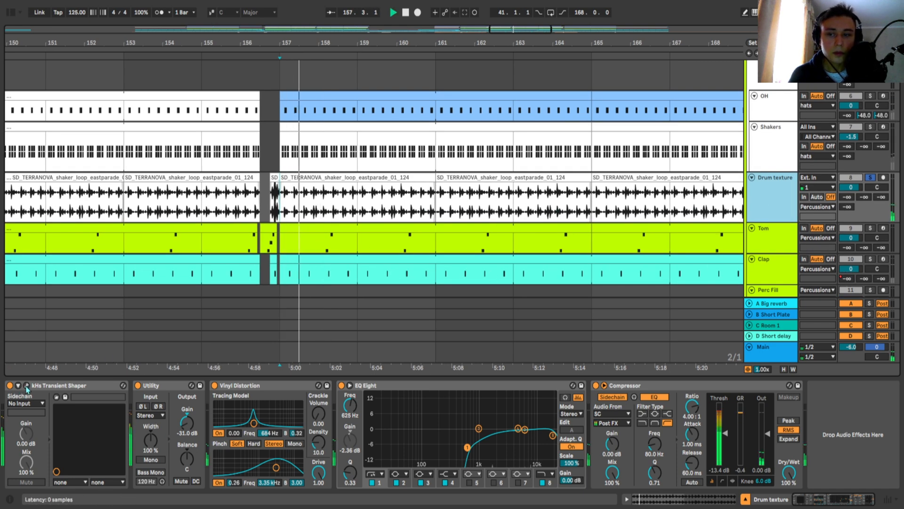
click(27, 385)
drag(71, 76, 476, 85)
click(552, 86)
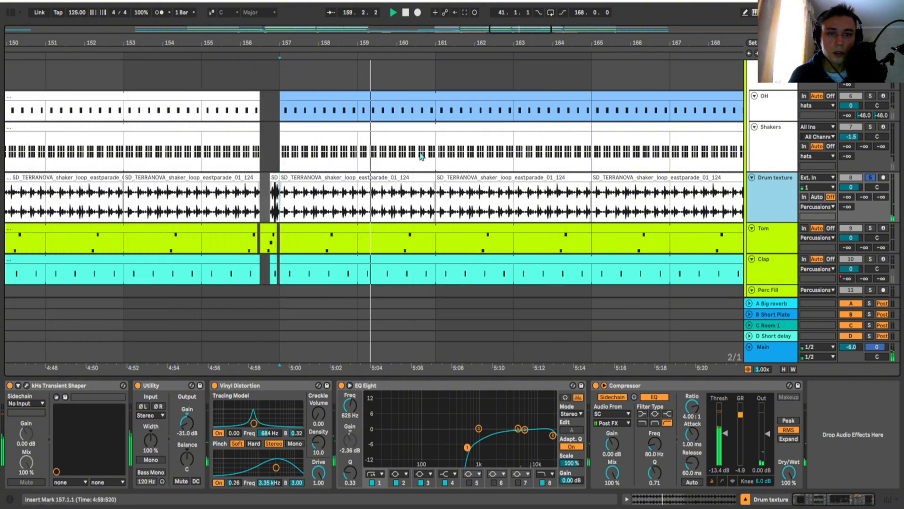
- Compare the Drum texture with kHs Transient Shaper switched off and back on
click(10, 385)
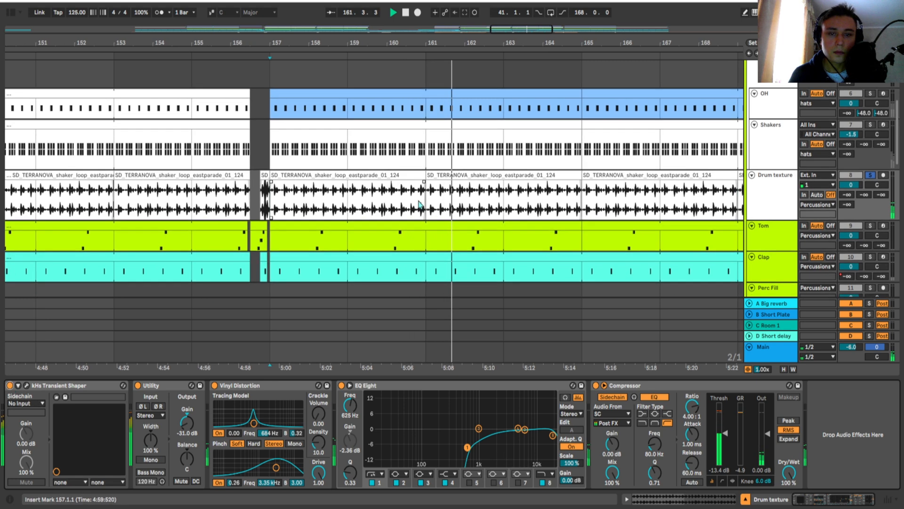
click(9, 386)
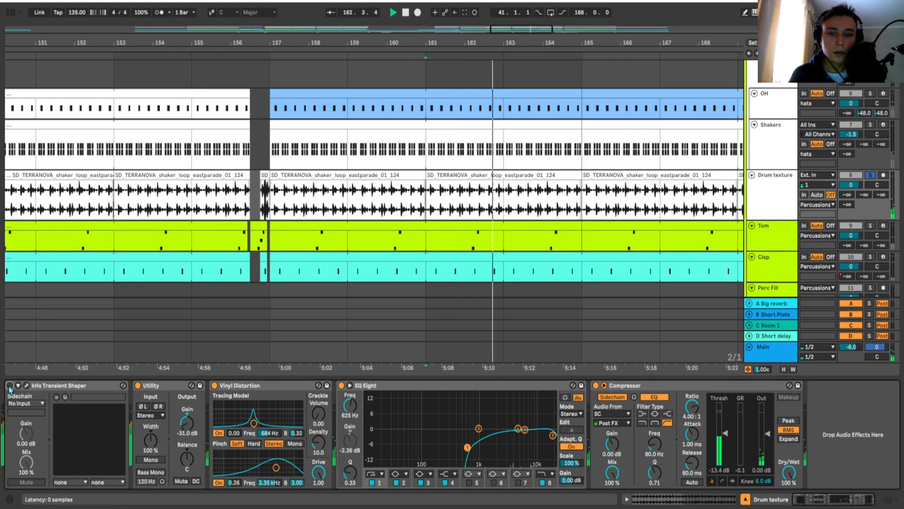
click(9, 386)
click(433, 206)
key(space)
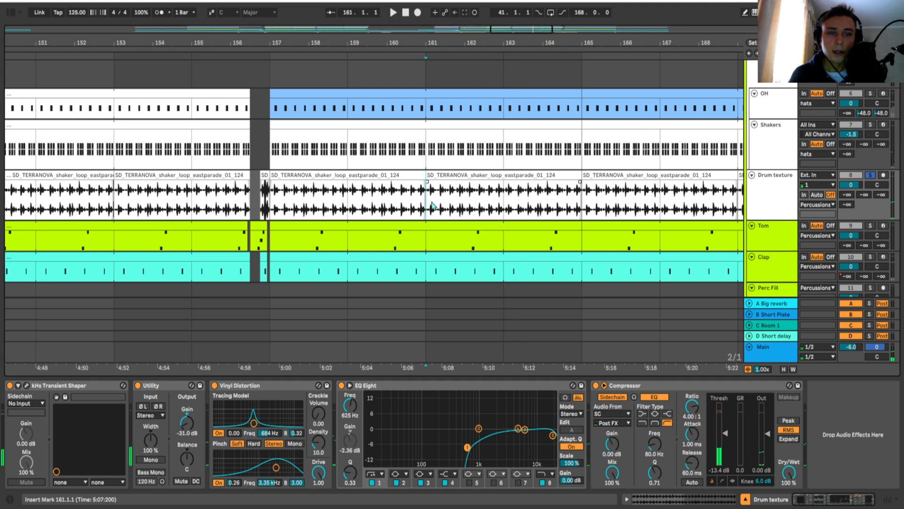
- Play the Drum texture from 157.1.1 and again from 161.1.1, enlarging its track
drag(437, 213, 404, 207)
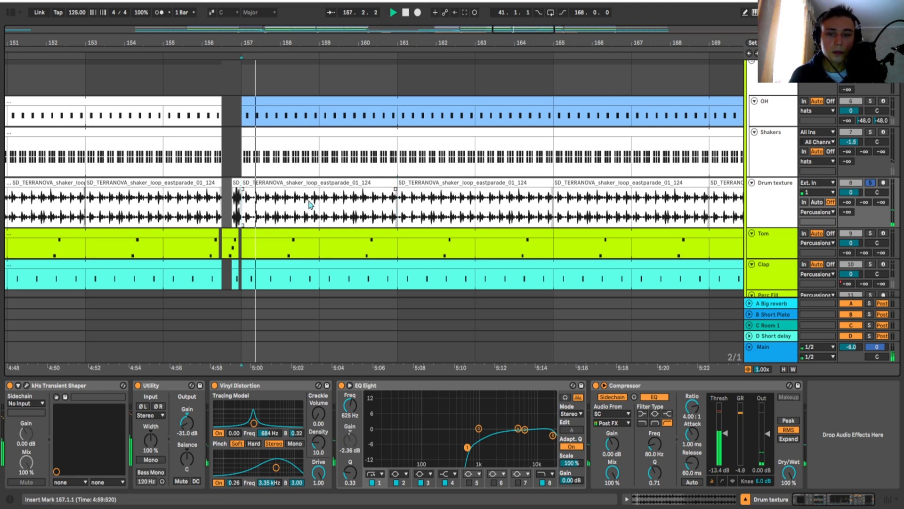
key(space)
scroll(447, 226, down, 1)
scroll(426, 196, up, 1)
click(401, 198)
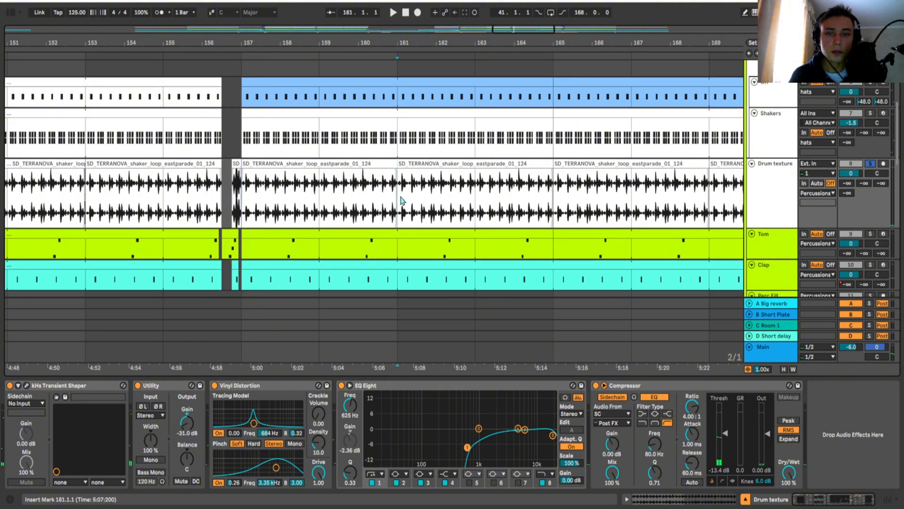
scroll(448, 212, up, 1)
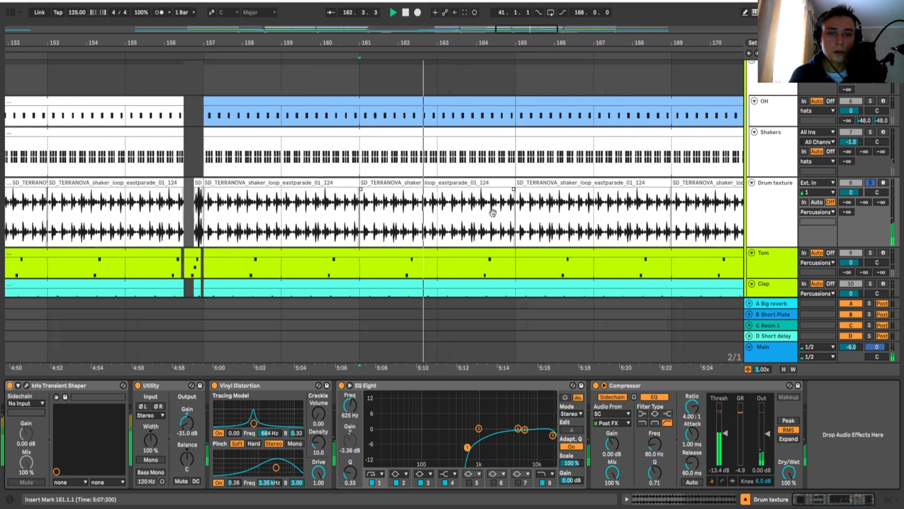
key(space)
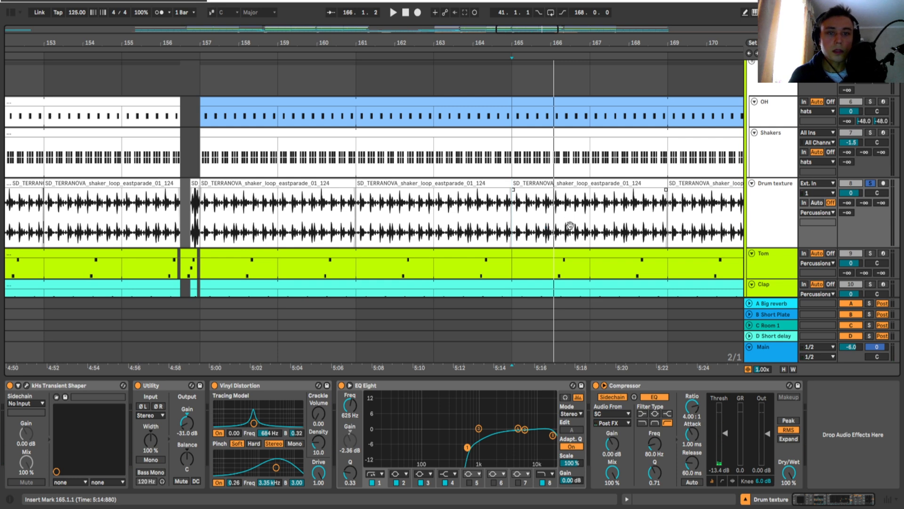
- Replay the Drum texture from 165.1.1, comparing it with kHs Transient Shaper bypassed and re-enabled
drag(570, 225, 446, 211)
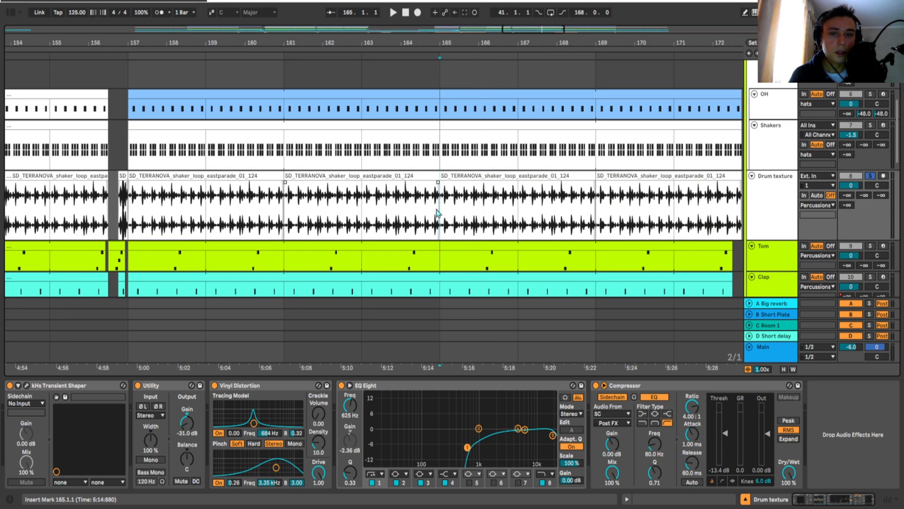
key(space)
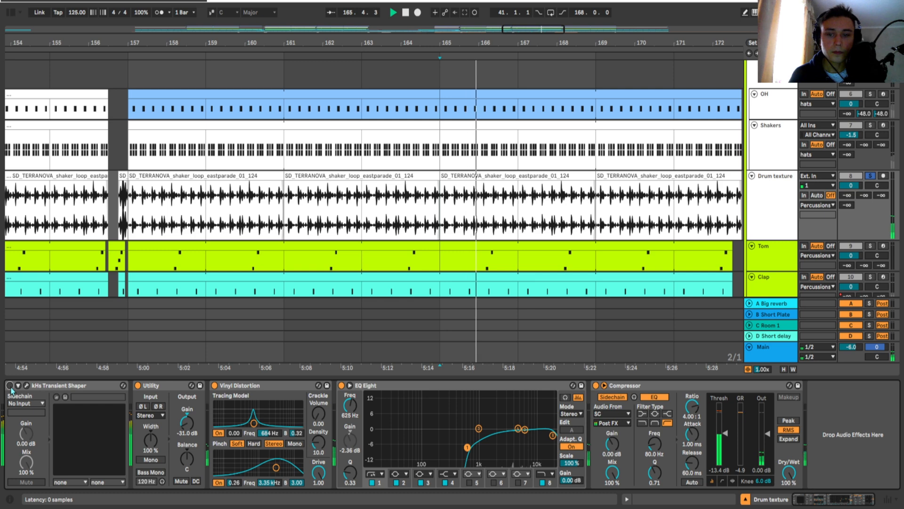
click(10, 386)
drag(472, 250, 458, 239)
click(778, 198)
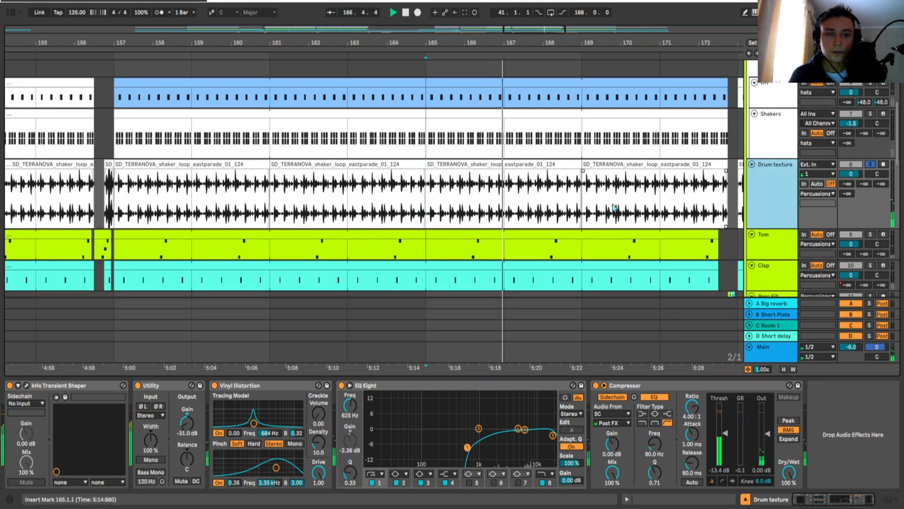
scroll(609, 248, up, 1)
drag(591, 235, 599, 216)
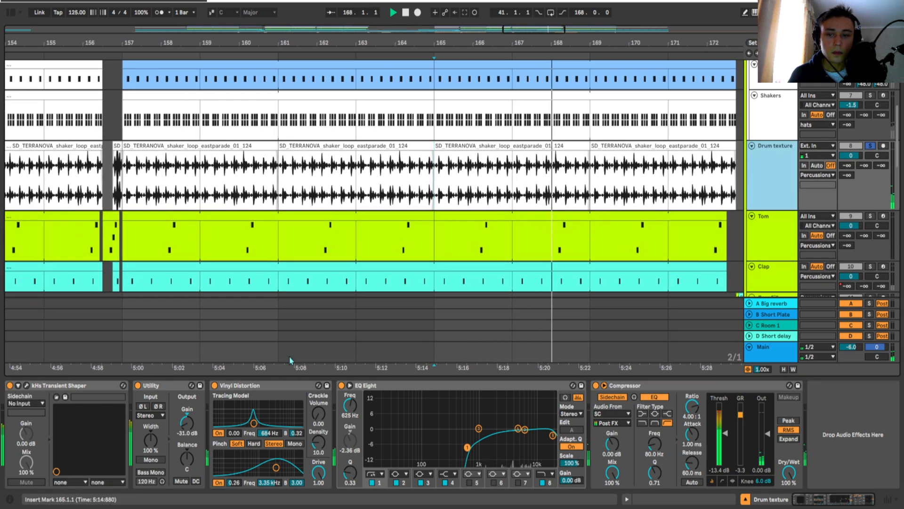
key(space)
- Compare the Drum texture from 161.1.1 with Vinyl Distortion switched off and back on, and replay it from 165.1.1
click(273, 252)
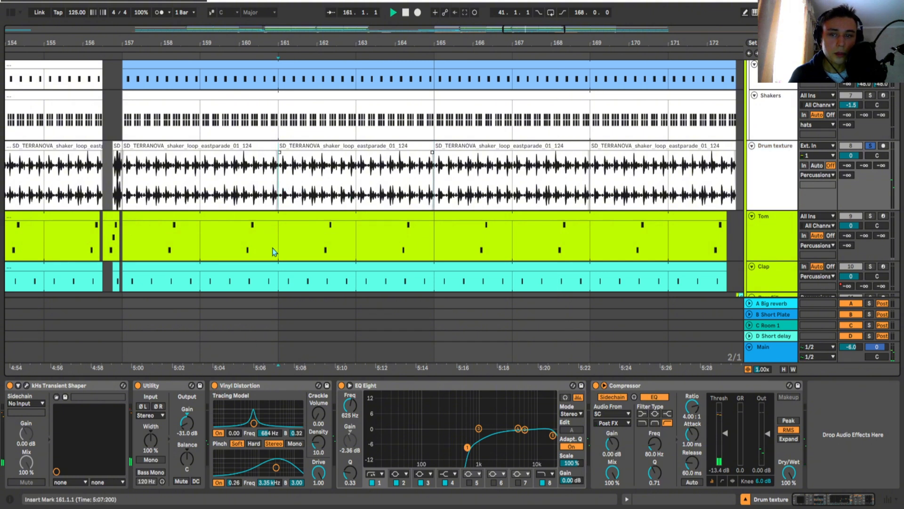
key(space)
click(214, 385)
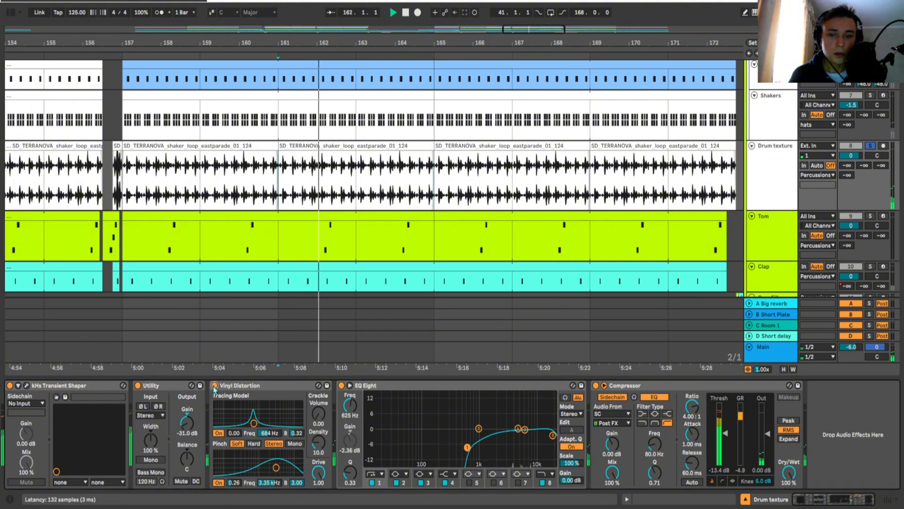
click(214, 385)
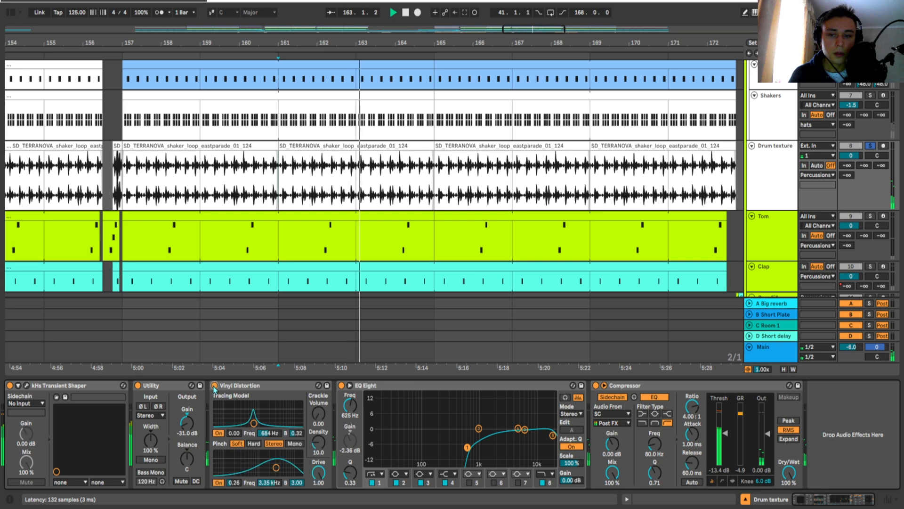
click(427, 188)
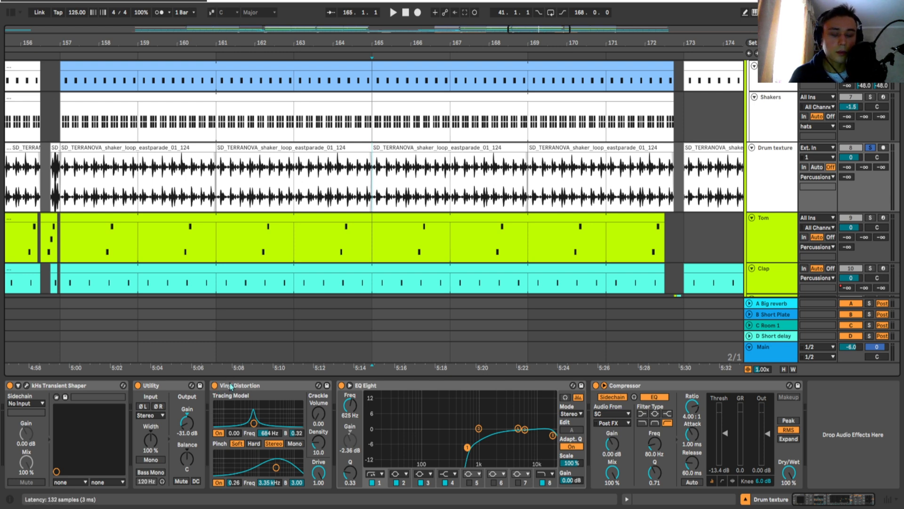
key(space)
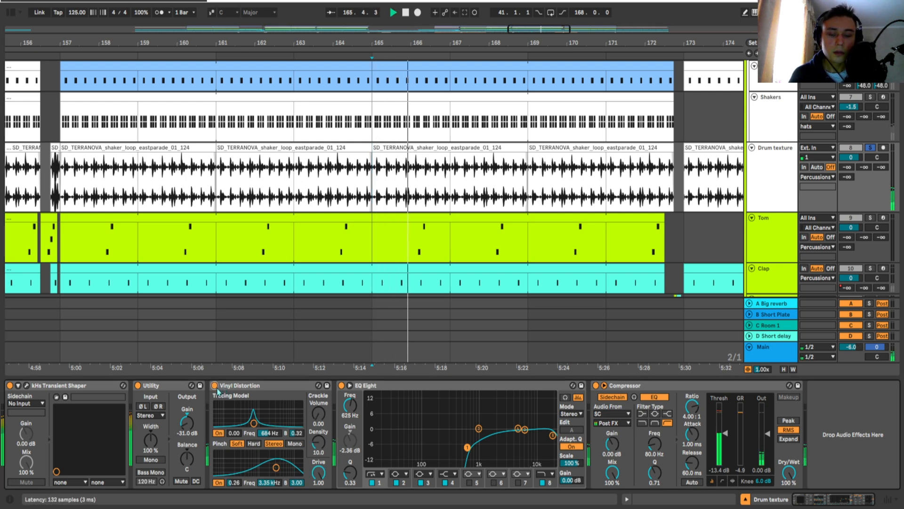
key(space)
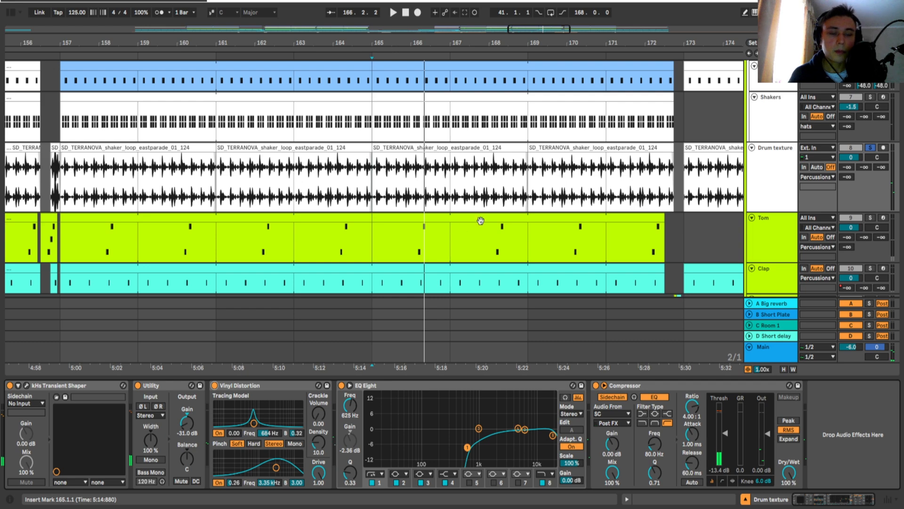
- Enlarge and solo the Tom track in place of the Drum texture and play it from 158.1.1
scroll(480, 220, down, 2)
scroll(411, 201, left, 2)
click(775, 196)
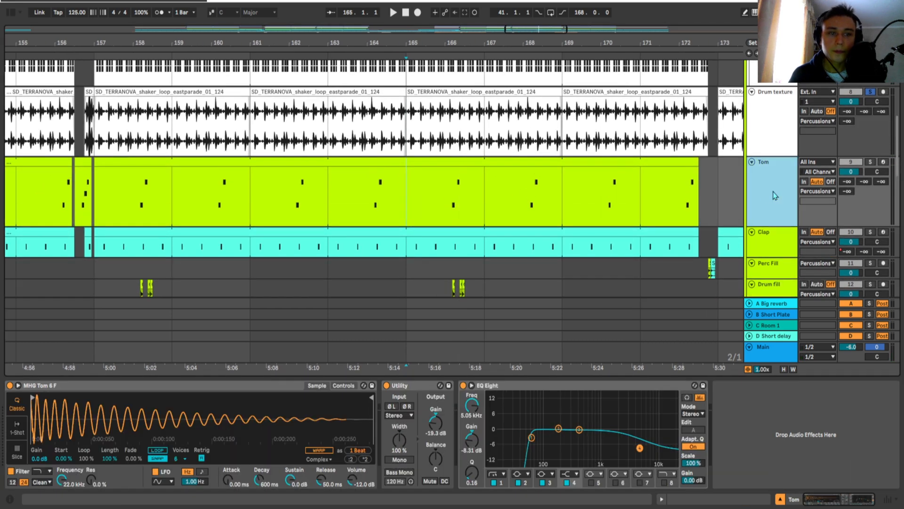
scroll(434, 207, left, 3)
scroll(433, 207, up, 1)
click(291, 219)
key(ctrl+1)
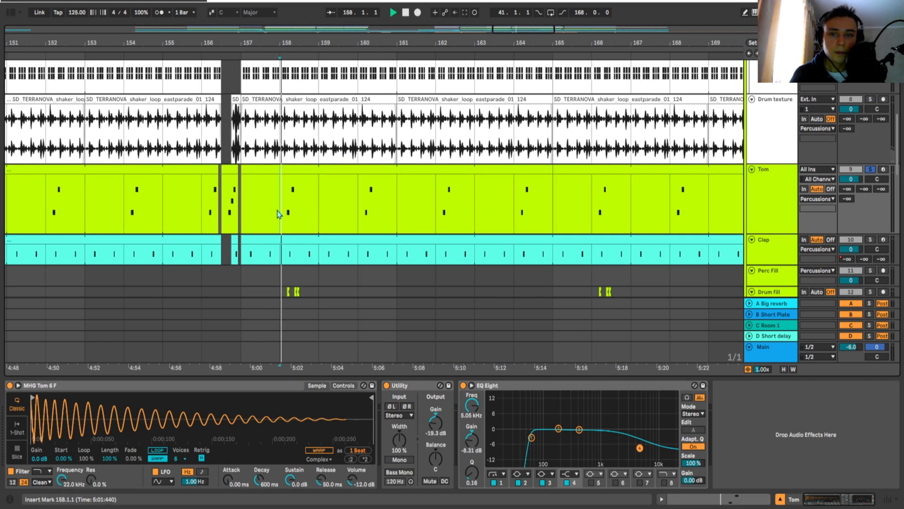
click(368, 211)
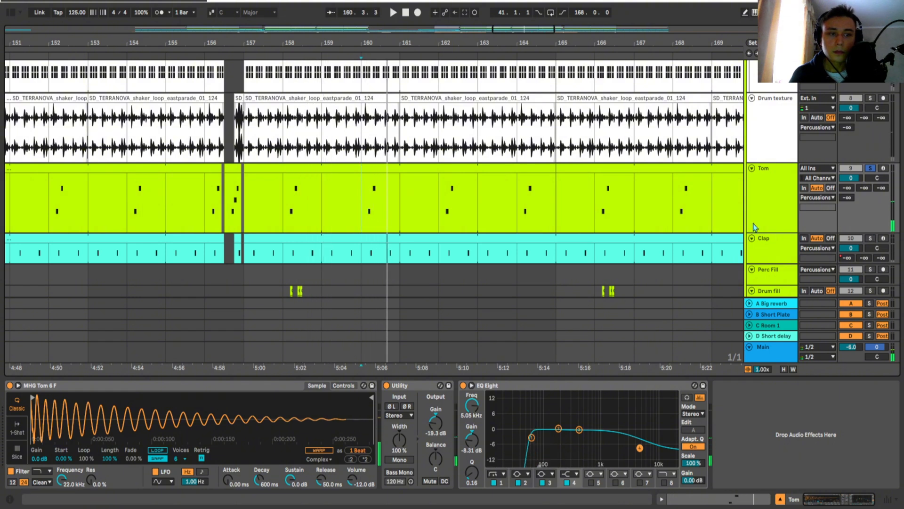
- Add the Kick2 22 track in the KB group to the solo and play it together with the Tom
scroll(629, 201, down, 2)
scroll(629, 202, down, 5)
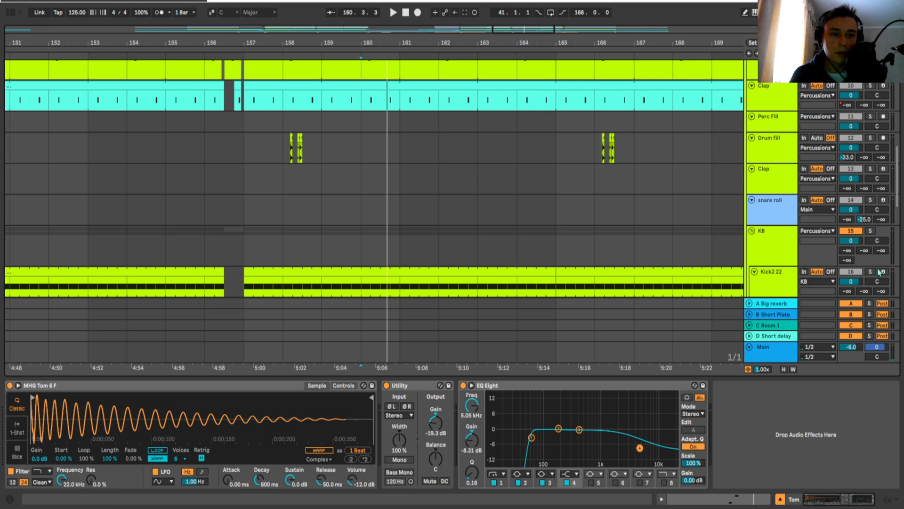
click(879, 272)
scroll(508, 137, up, 3)
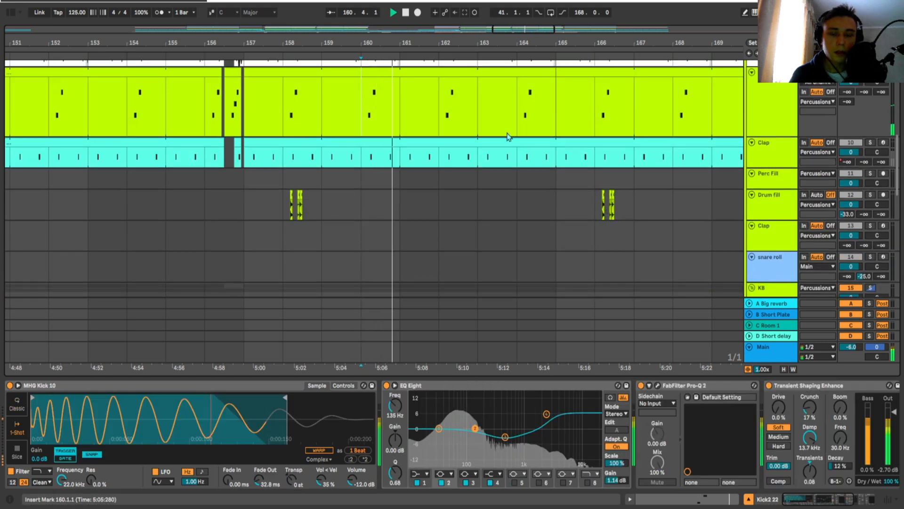
click(428, 115)
scroll(491, 133, up, 1)
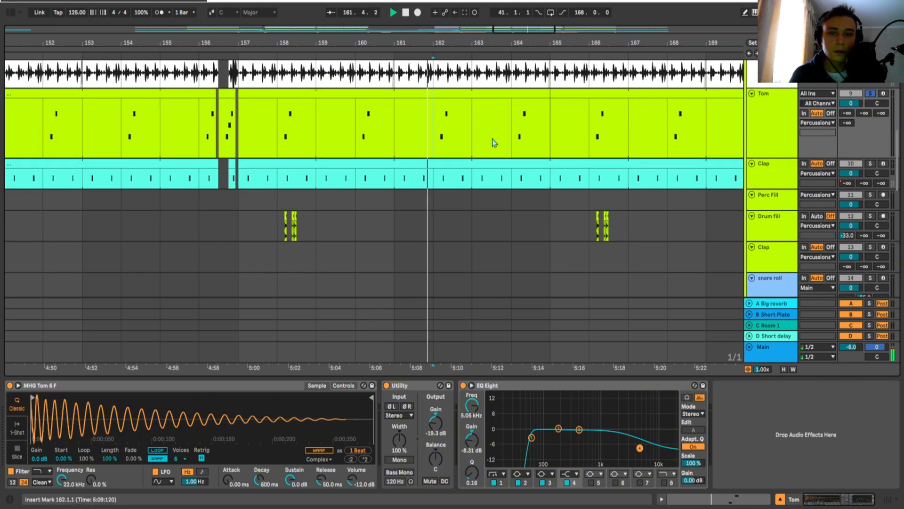
scroll(476, 151, up, 1)
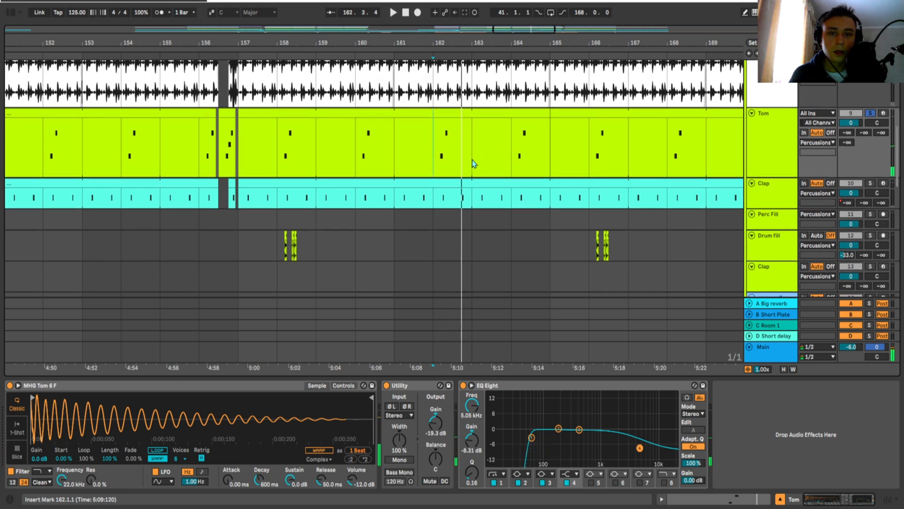
key(space)
- Open the Tom MIDI clip and inspect its C3 and E3 notes by selecting both
double_click(463, 114)
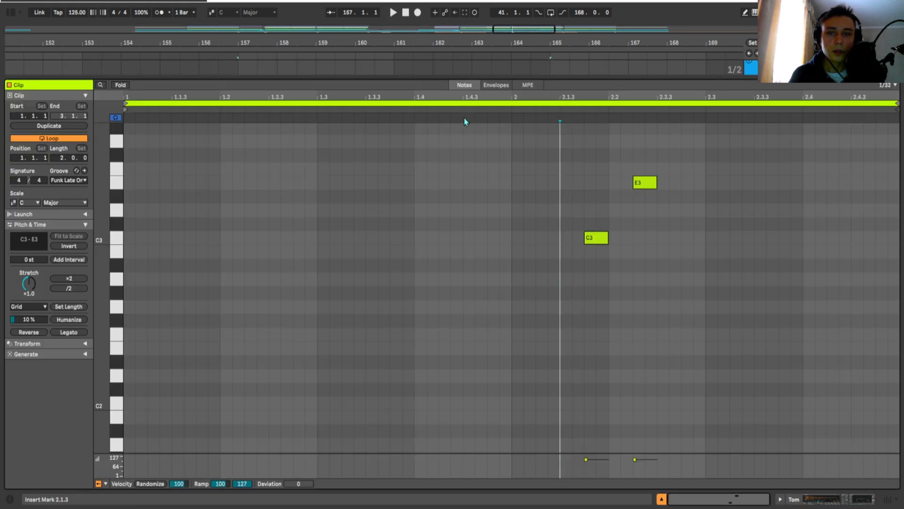
scroll(644, 207, up, 2)
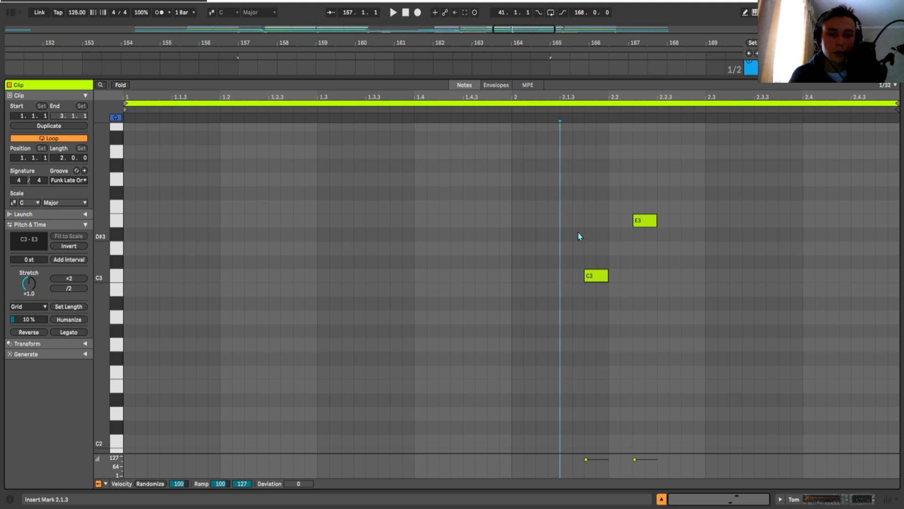
drag(566, 206, 680, 313)
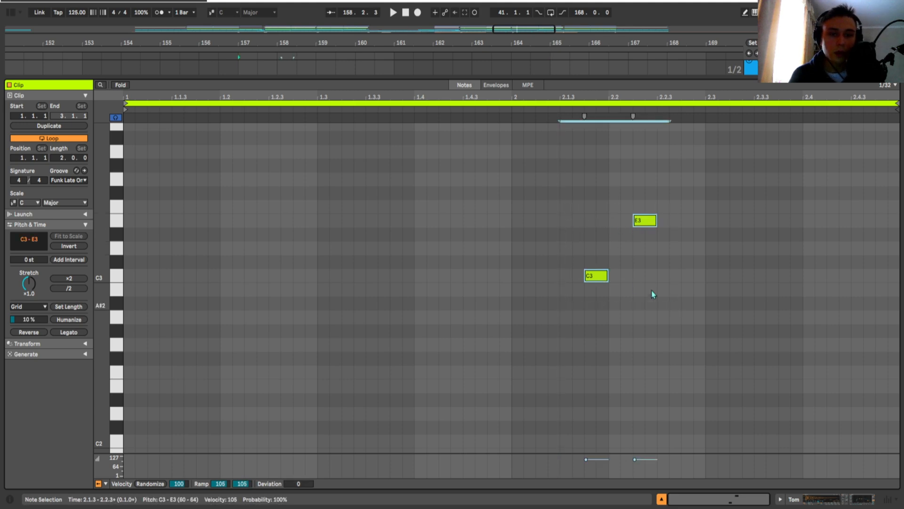
key(space)
- Return to the Tom track's device chain and play the Tom pattern around bar 158
key(shift+Tab)
scroll(516, 145, up, 3)
click(767, 157)
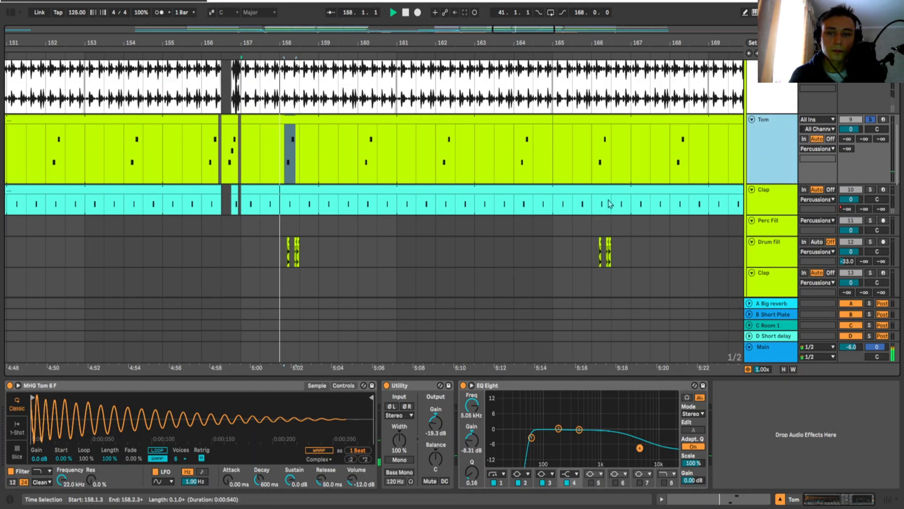
click(370, 173)
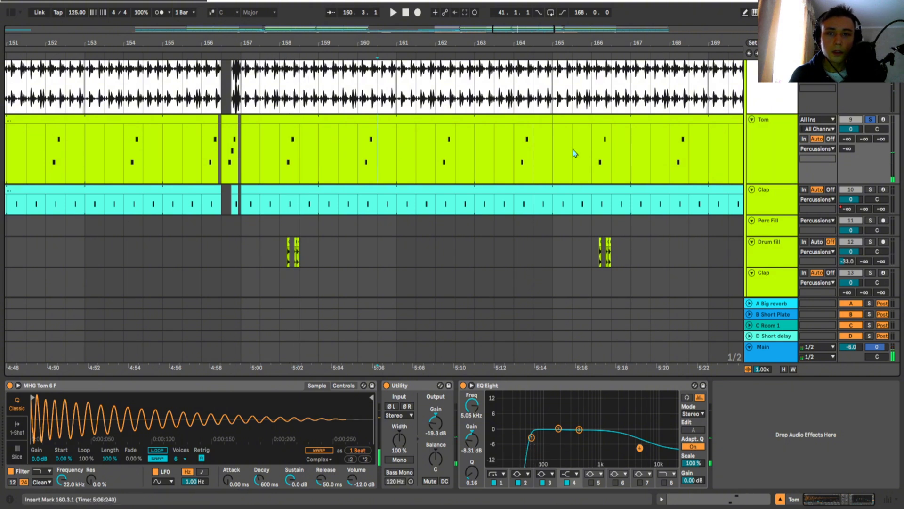
- View the Controls page of the MHG Tom 6 F sampler and return to its Sample page
scroll(493, 173, up, 2)
click(337, 387)
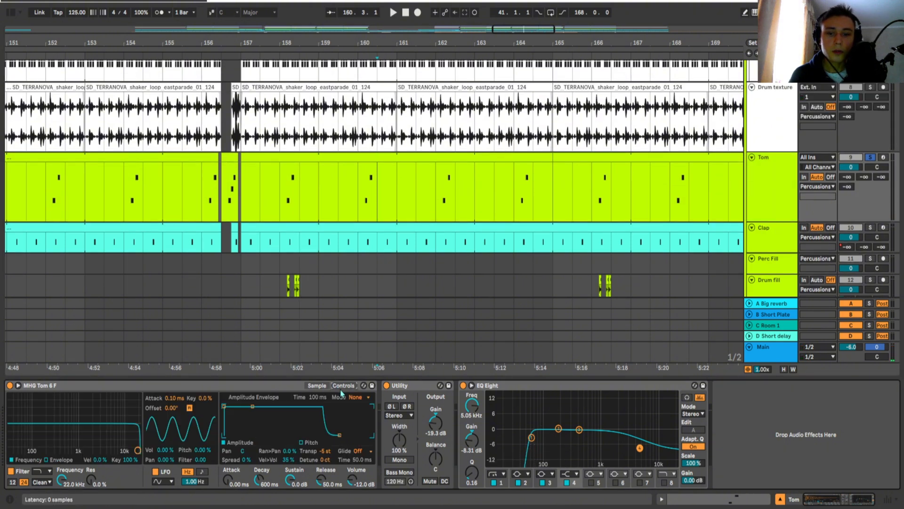
click(323, 387)
click(437, 189)
scroll(490, 188, down, 1)
scroll(580, 190, right, 1)
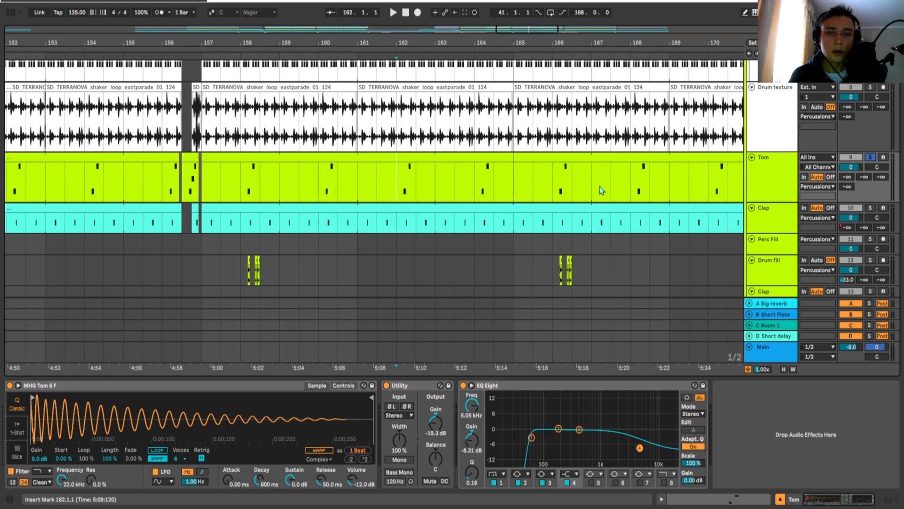
- Enlarge and solo the Clap track in place of the Tom and play it from 157.1.1
click(768, 191)
click(764, 217)
scroll(490, 191, left, 1)
scroll(475, 191, down, 1)
scroll(474, 190, down, 1)
scroll(474, 190, left, 1)
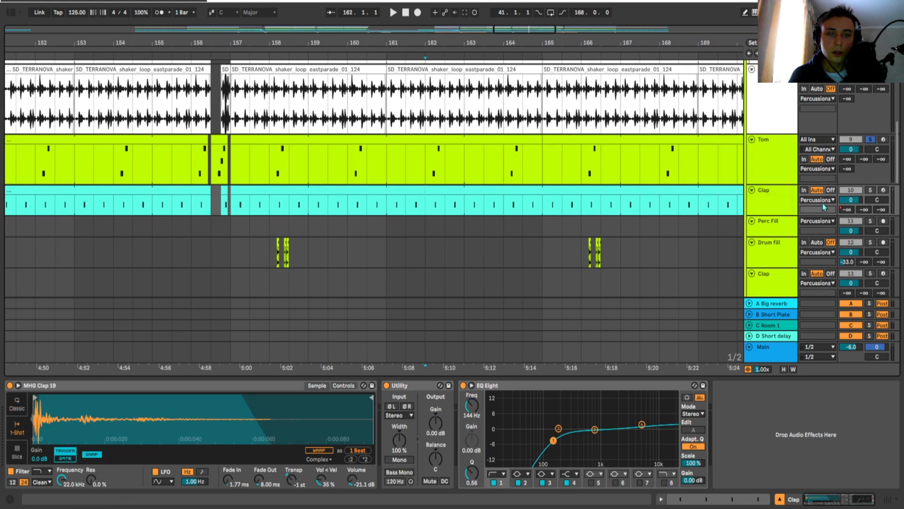
click(780, 175)
click(762, 175)
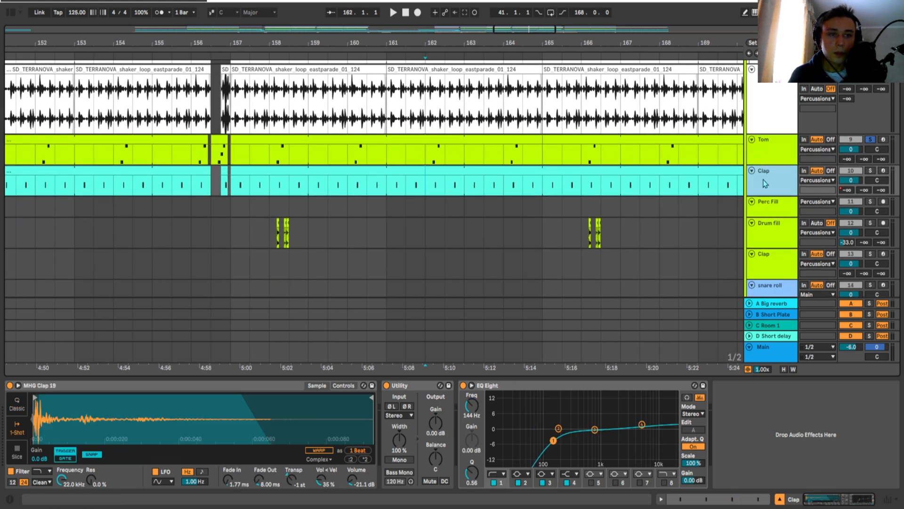
click(233, 191)
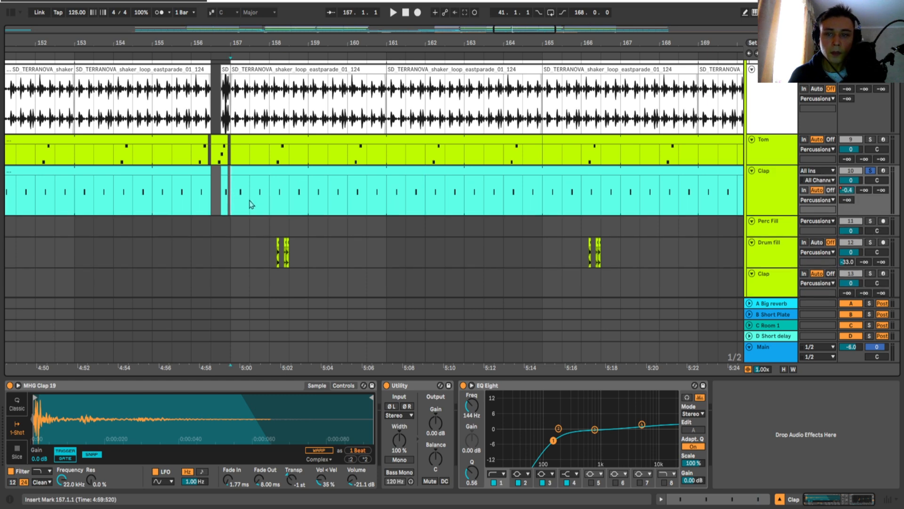
key(space)
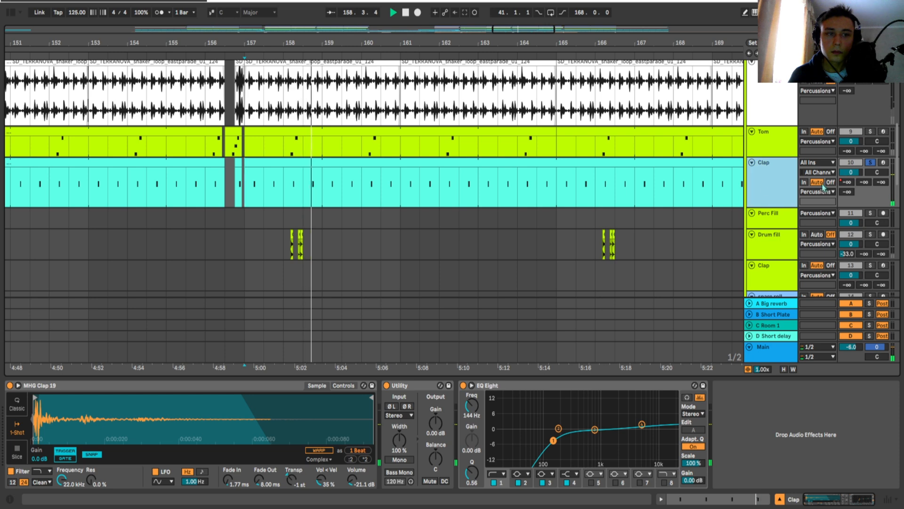
- Stop playback and show the Clap track's A-Big reverb send automation across the whole arrangement
right_click(810, 190)
click(767, 212)
scroll(504, 184, down, 5)
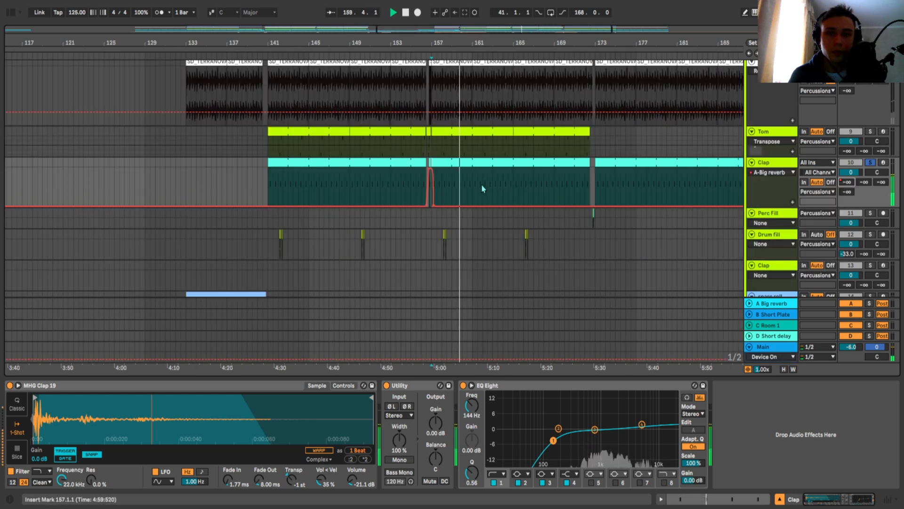
key(space)
scroll(452, 190, down, 5)
scroll(313, 175, down, 1)
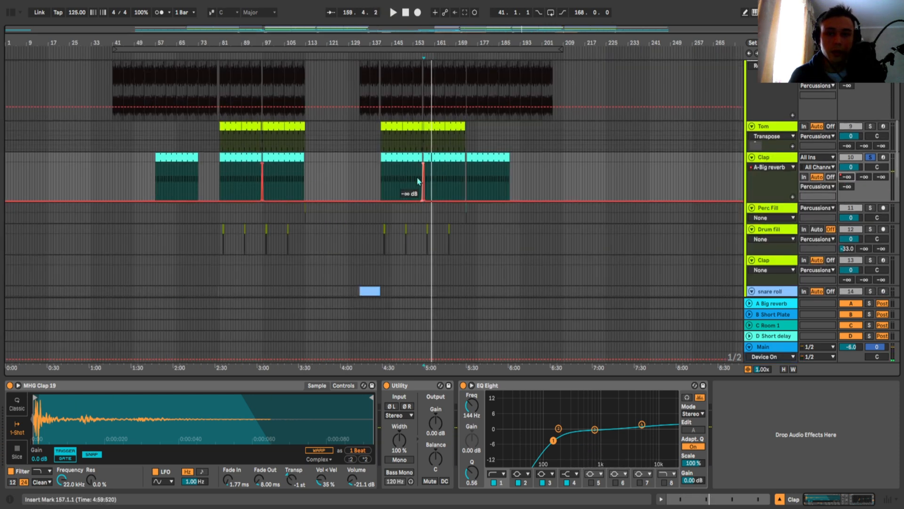
- Examine the Clap's reverb send automation rise just before bar 97 and play it from 96.3.4
drag(269, 177, 258, 177)
key(z)
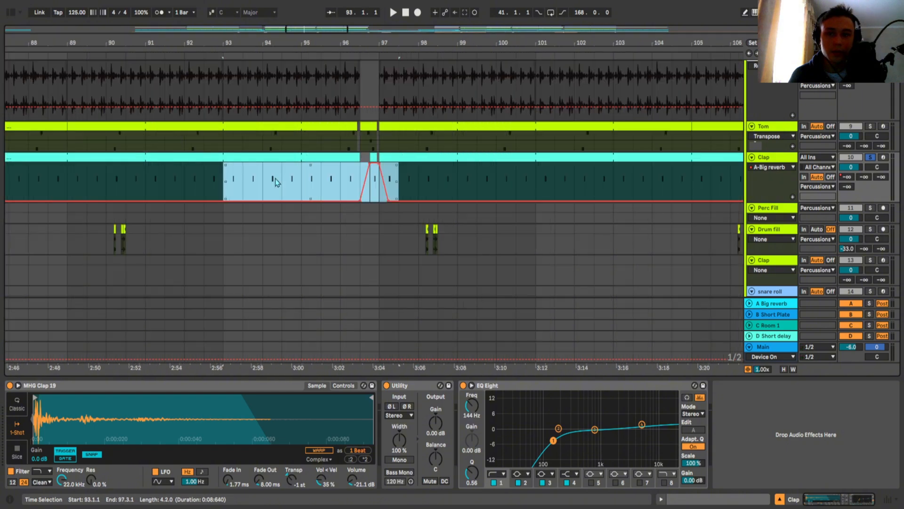
scroll(370, 186, up, 5)
click(371, 185)
key(space)
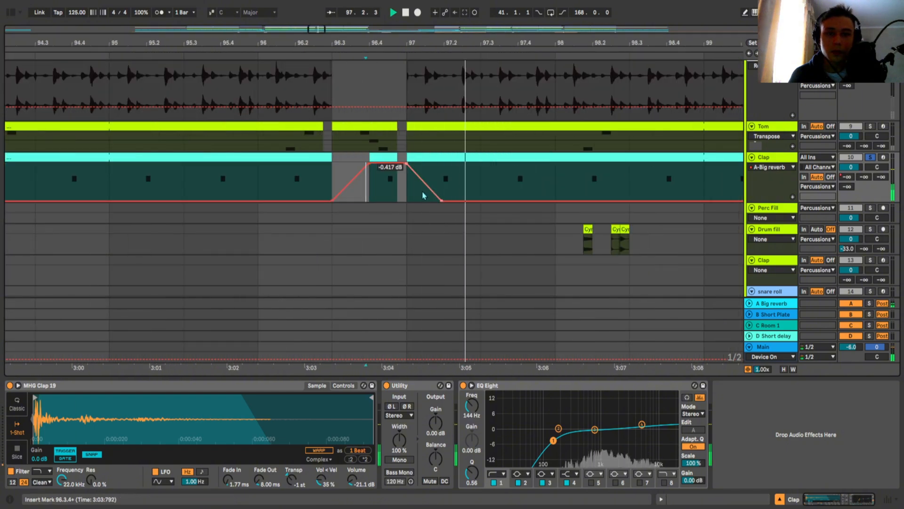
scroll(462, 191, down, 4)
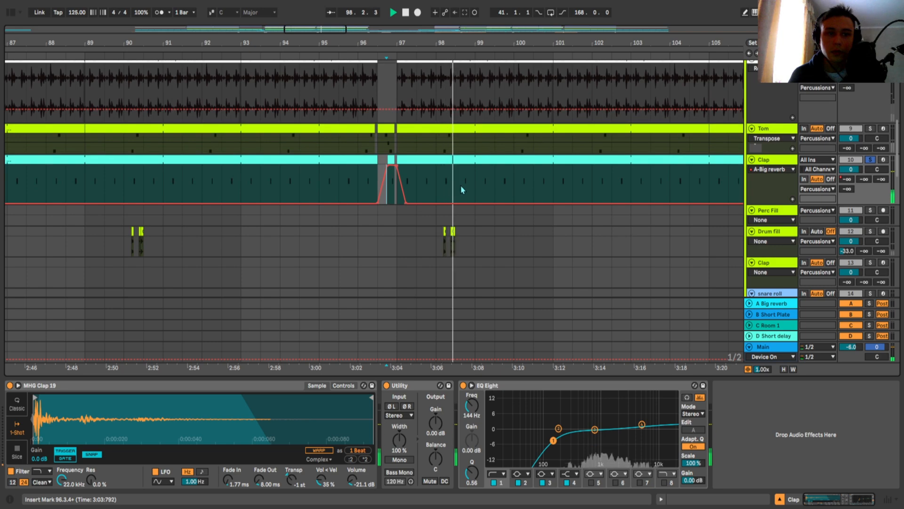
- Hide the automation, unsolo the Clap and play all tracks together from 156.3.1
key(a)
scroll(468, 179, down, 5)
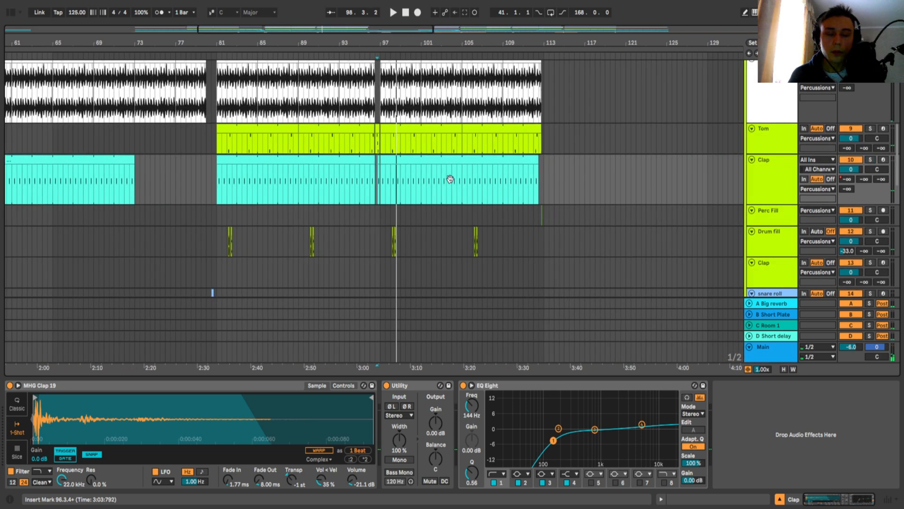
scroll(450, 183, right, 10)
click(412, 192)
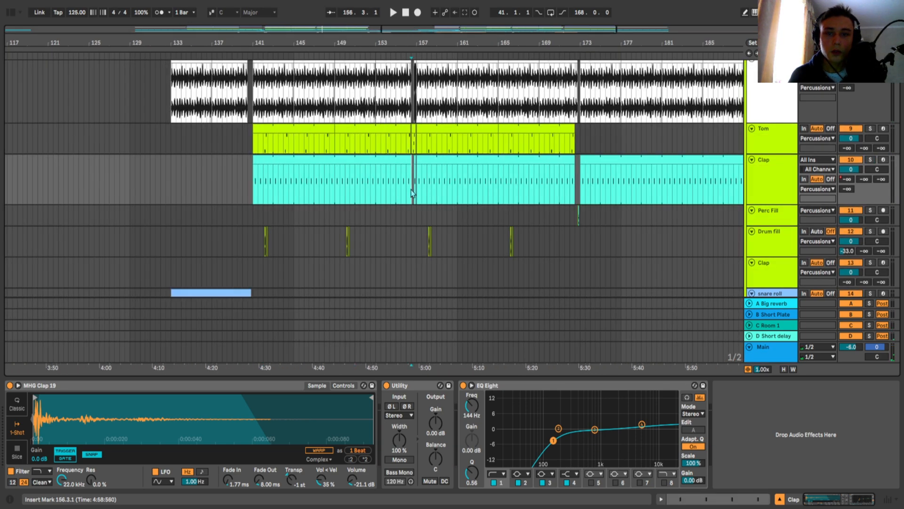
scroll(411, 192, up, 5)
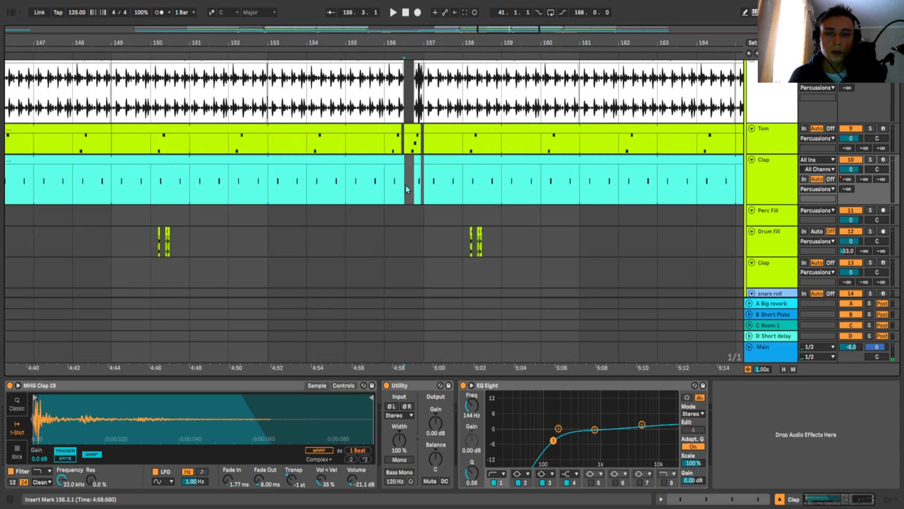
key(space)
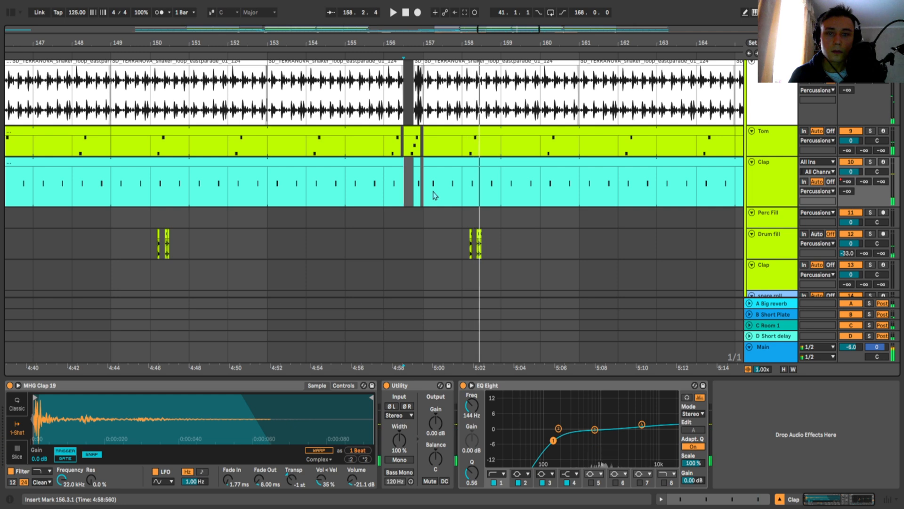
- Narrow the arrangement grid to 1/2 and select the Clap track below the Tom
scroll(461, 192, right, 3)
click(461, 192)
key(Caps_Lock)
key(Caps_Lock)
key(ctrl+1)
scroll(479, 193, up, 1)
click(759, 207)
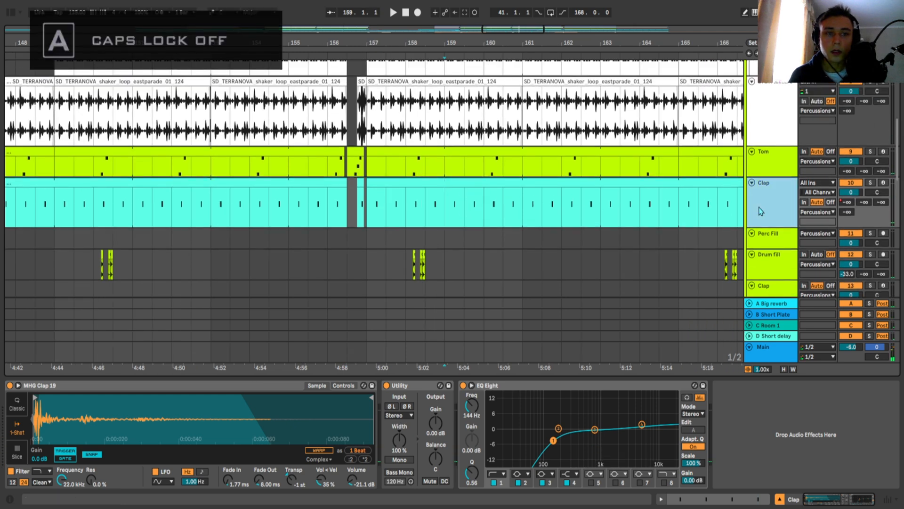
drag(478, 206, 434, 203)
click(434, 202)
drag(743, 206, 728, 190)
click(769, 184)
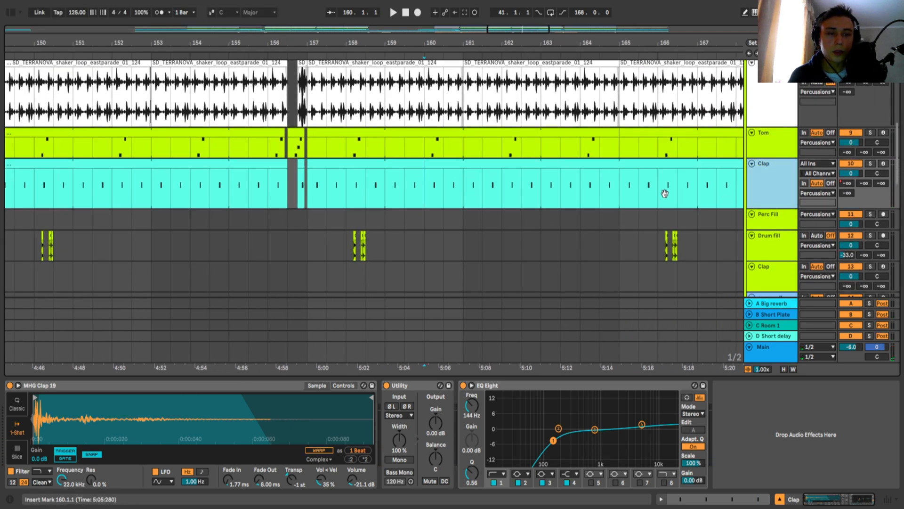
drag(664, 193, 648, 192)
scroll(791, 234, down, 1)
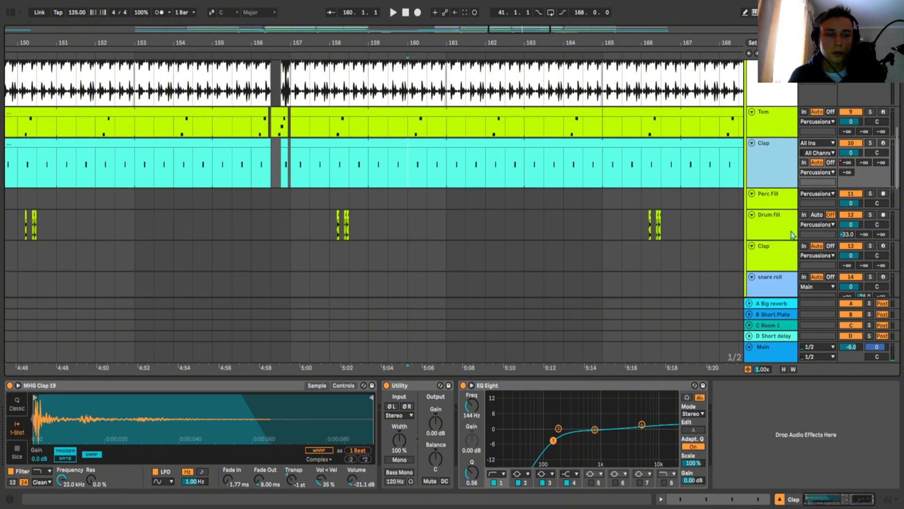
click(473, 175)
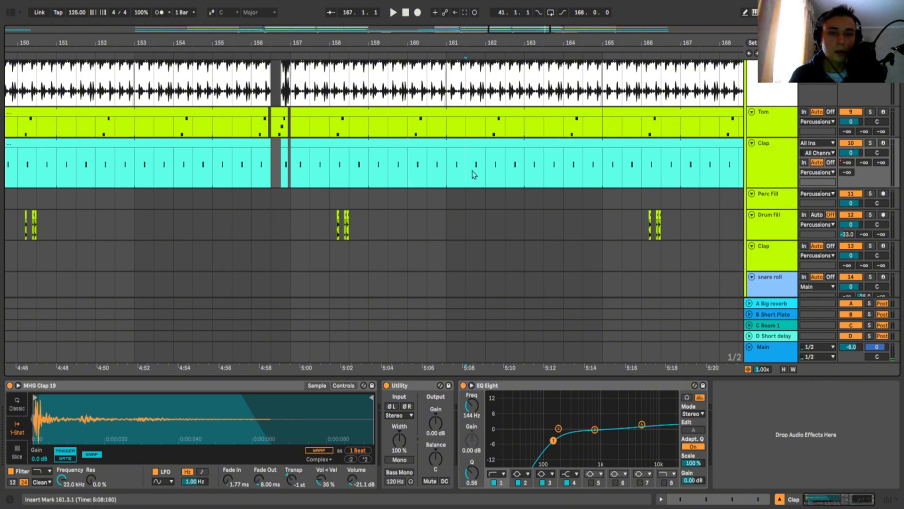
- View the Clap's A-Big reverb send automation and the Big reverb return's device chain, then go back to the Clap's devices
right_click(857, 172)
click(766, 196)
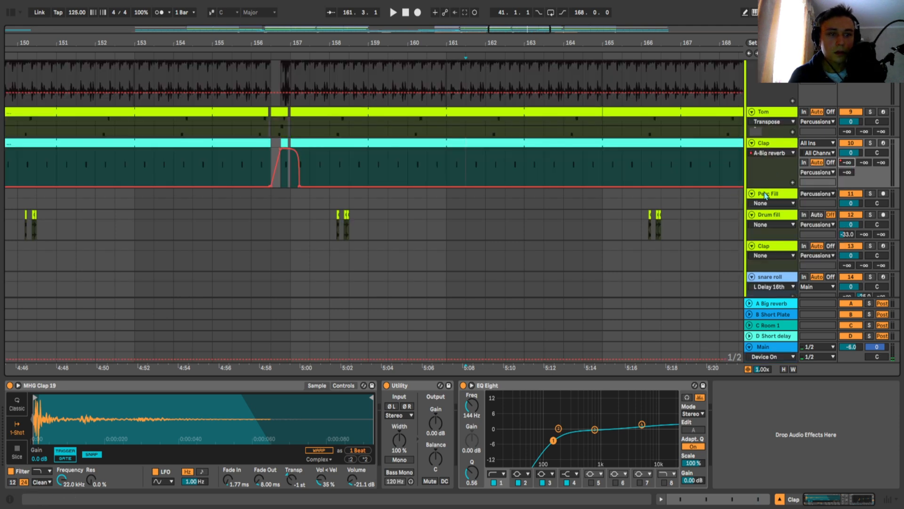
click(775, 307)
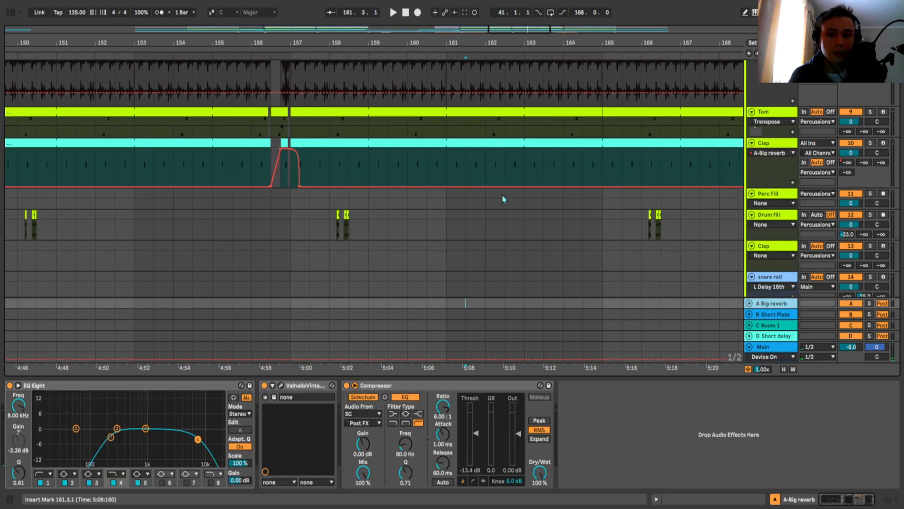
key(a)
click(777, 158)
scroll(344, 192, down, 1)
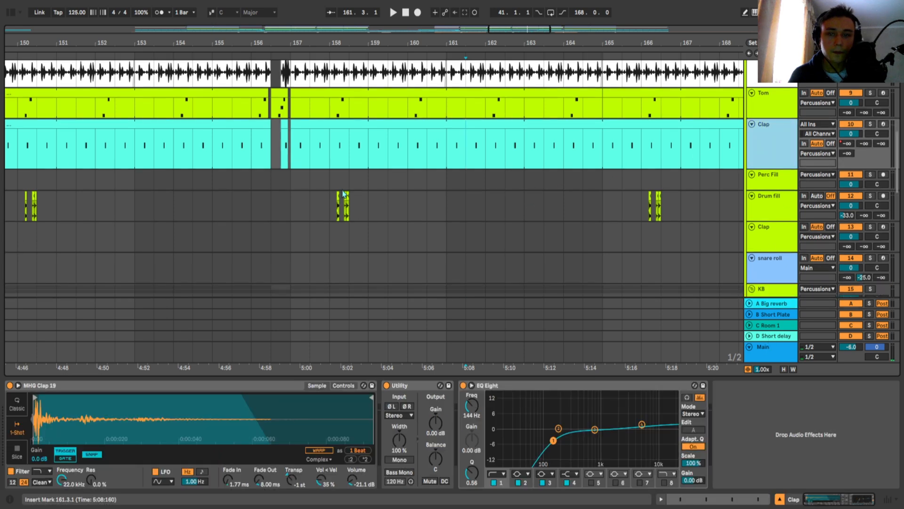
- Solo the Perc Fill track and play its two short clips from 112.4.1
scroll(428, 183, up, 1)
scroll(425, 183, down, 6)
click(410, 188)
key(s)
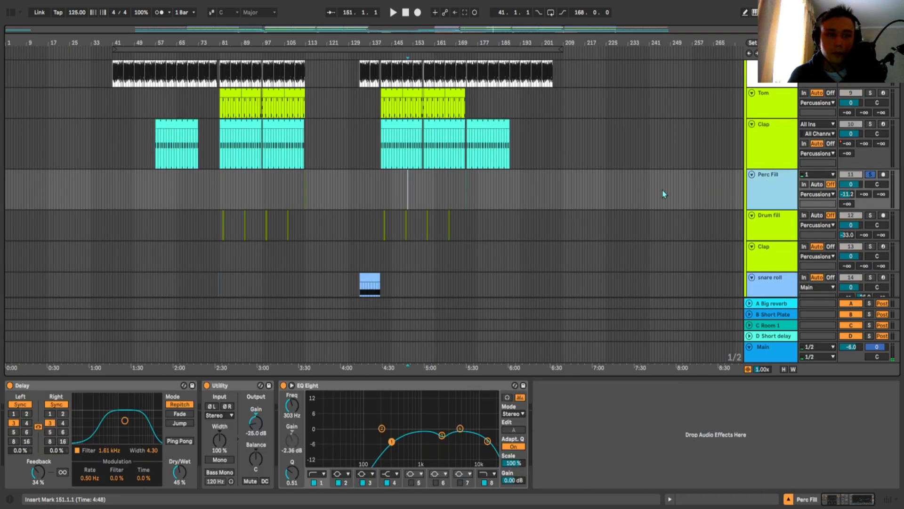
scroll(278, 196, up, 6)
click(407, 193)
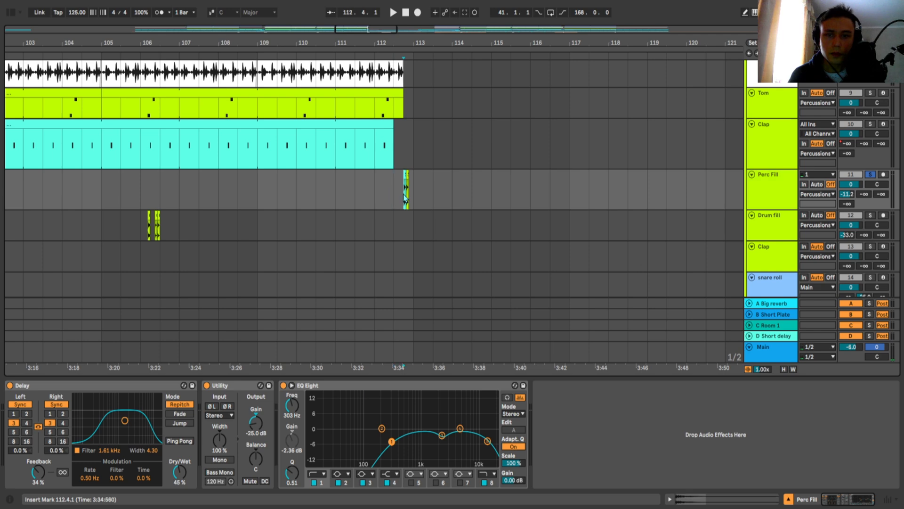
key(space)
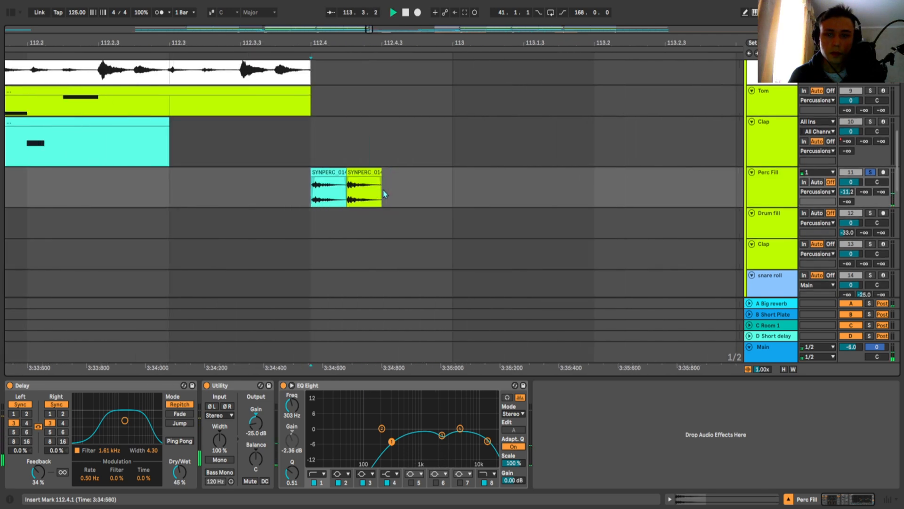
scroll(379, 191, up, 3)
scroll(370, 188, down, 5)
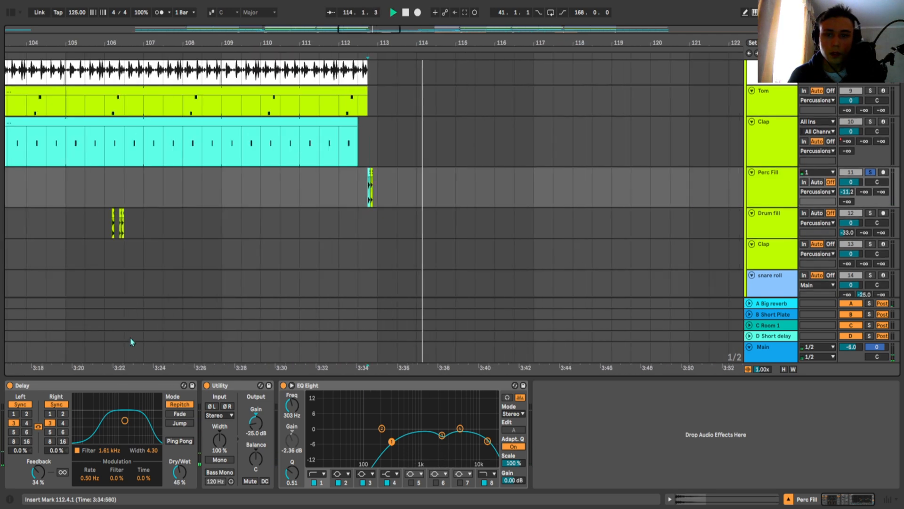
- Compare the Perc Fill with its Delay bypassed and switched back on, and stop playback
key(space)
click(9, 385)
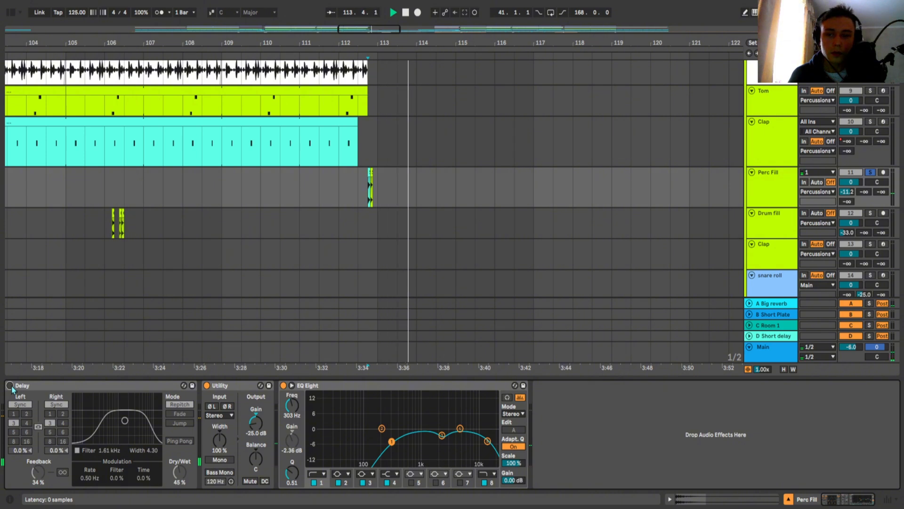
click(9, 385)
scroll(434, 188, down, 5)
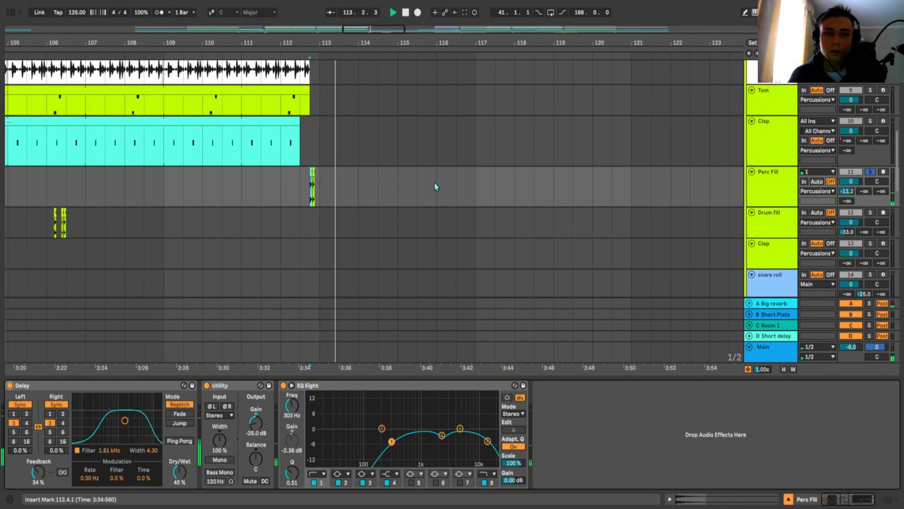
drag(536, 183, 392, 166)
scroll(548, 190, up, 5)
key(space)
- Solo the Drum fill track in place of the Perc Fill and play its clips from 142.1.1 and 150.1.1
click(571, 202)
drag(578, 202, 520, 202)
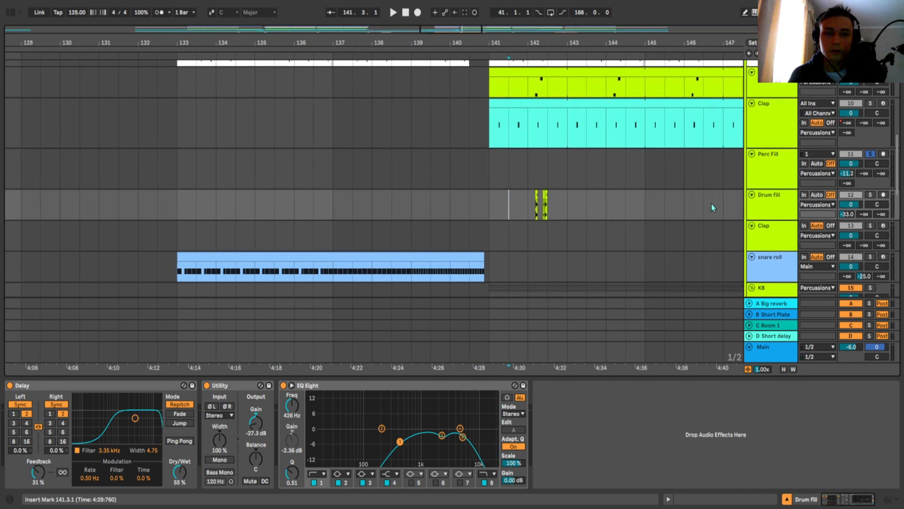
scroll(657, 202, right, 2)
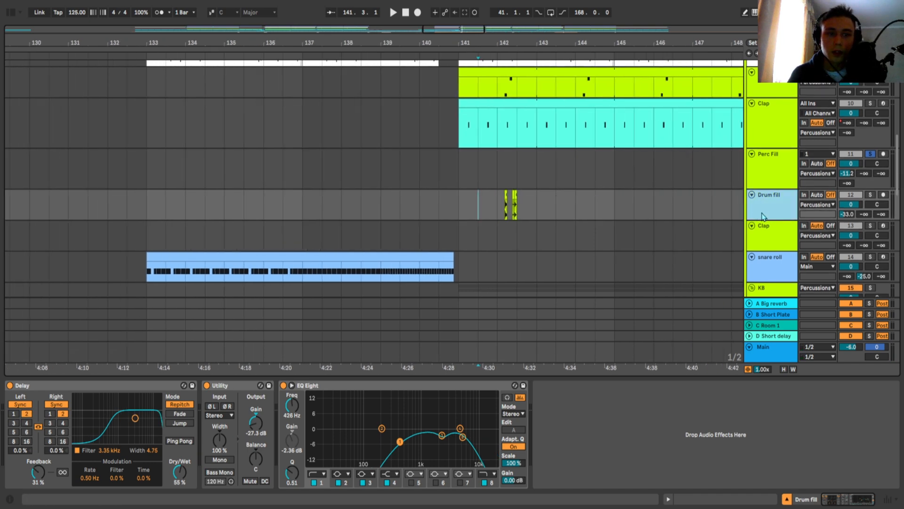
drag(549, 207, 506, 202)
click(465, 202)
key(space)
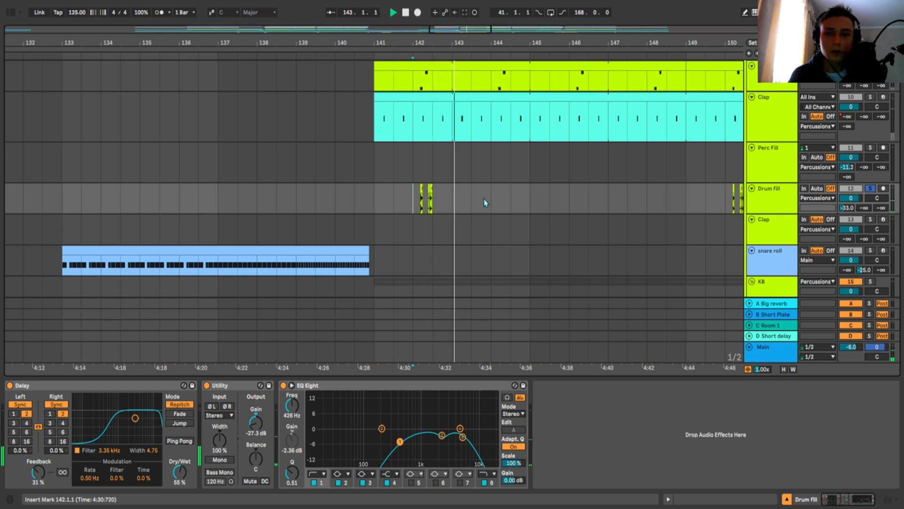
scroll(552, 200, right, 5)
scroll(599, 199, right, 3)
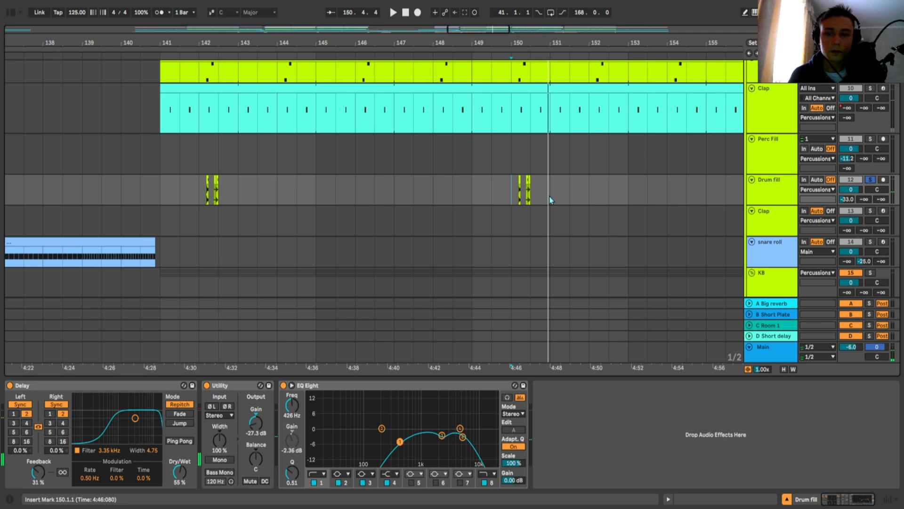
- Play the Drum fill from 150.1.4 and compare it with its Delay bypassed and switched back on
scroll(518, 198, right, 2)
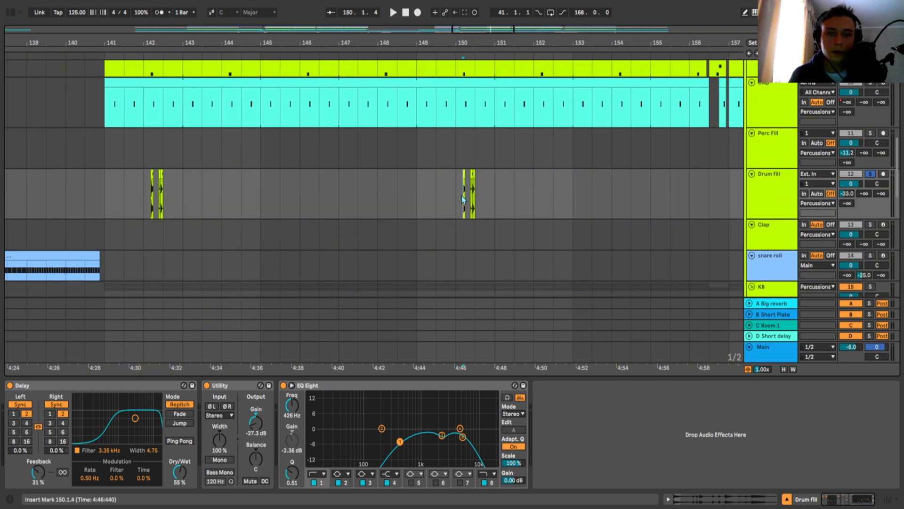
key(space)
click(10, 385)
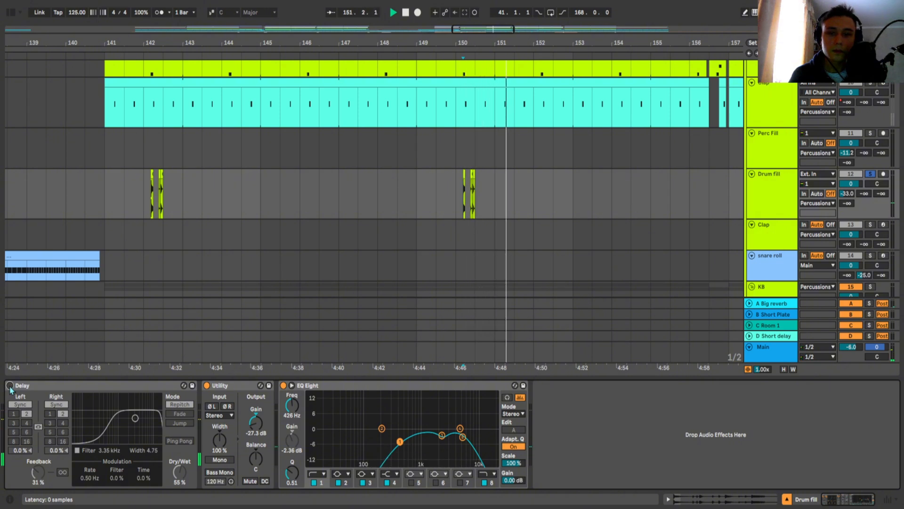
scroll(431, 219, right, 3)
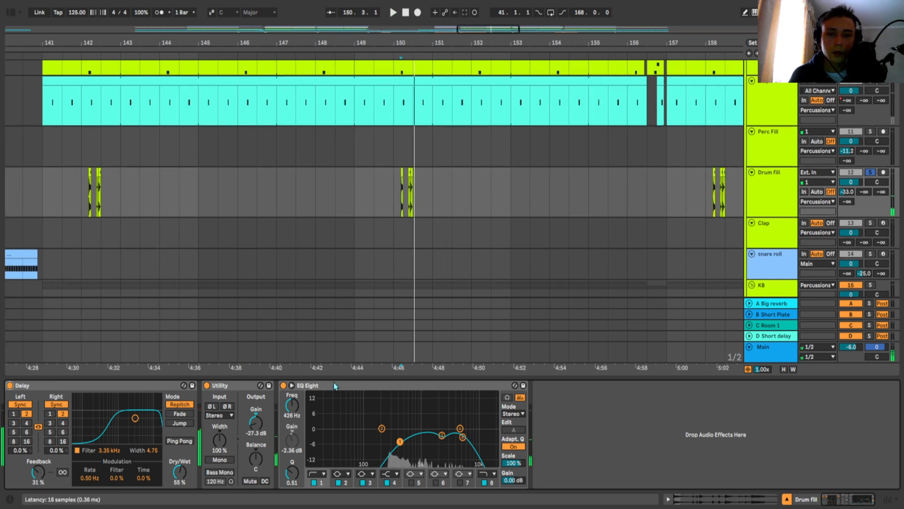
- Switch the Drum fill's EQ Eight off and on, inspect its 5.62 kHz band, and play the fill again
click(283, 385)
click(284, 385)
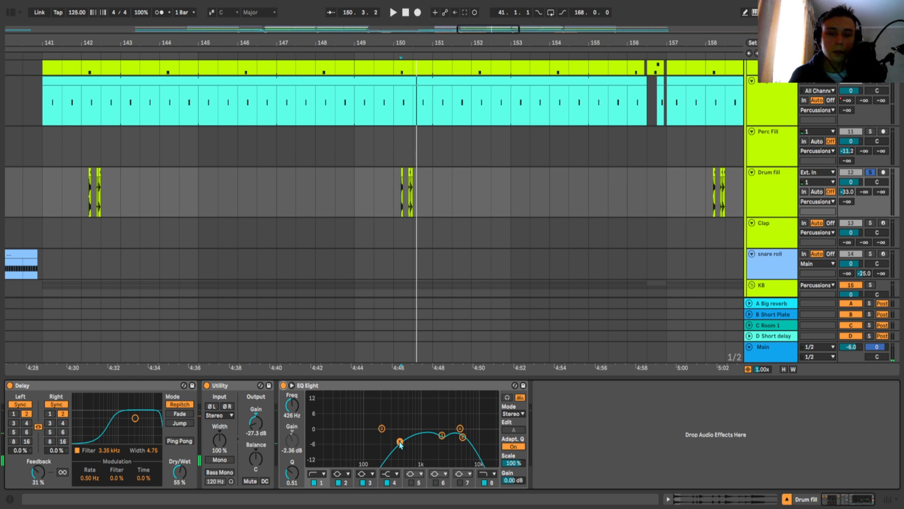
click(463, 438)
scroll(529, 222, down, 1)
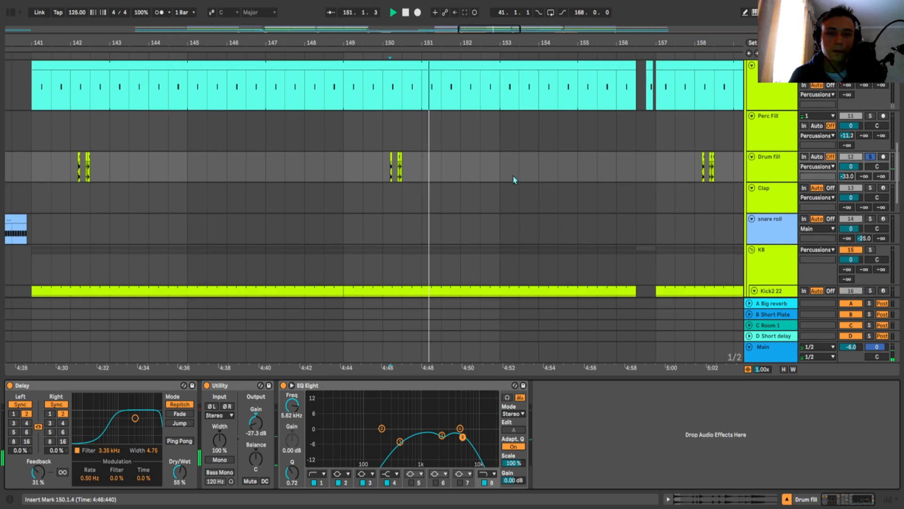
- Stop playback and solo the Clap track below the Drum fill to inspect its empty Simpler
scroll(506, 174, down, 8)
click(376, 199)
scroll(444, 197, up, 4)
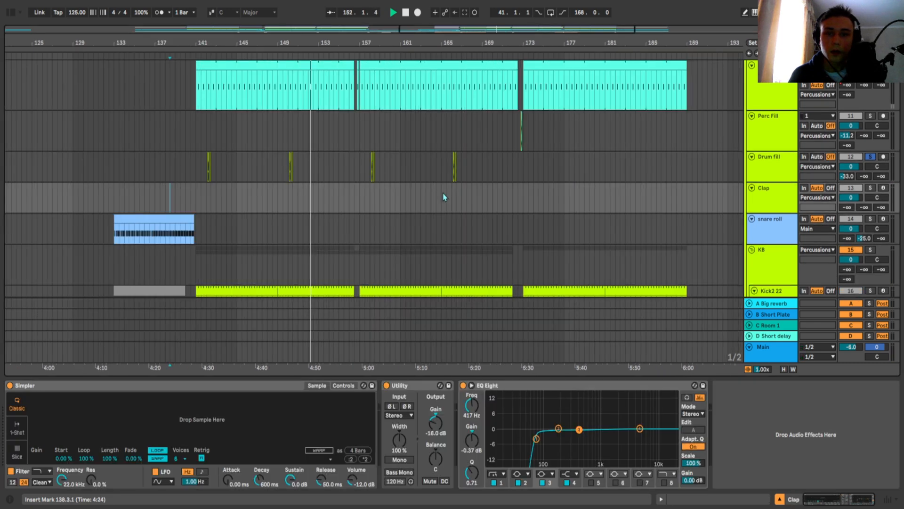
key(space)
click(778, 203)
key(s)
click(585, 195)
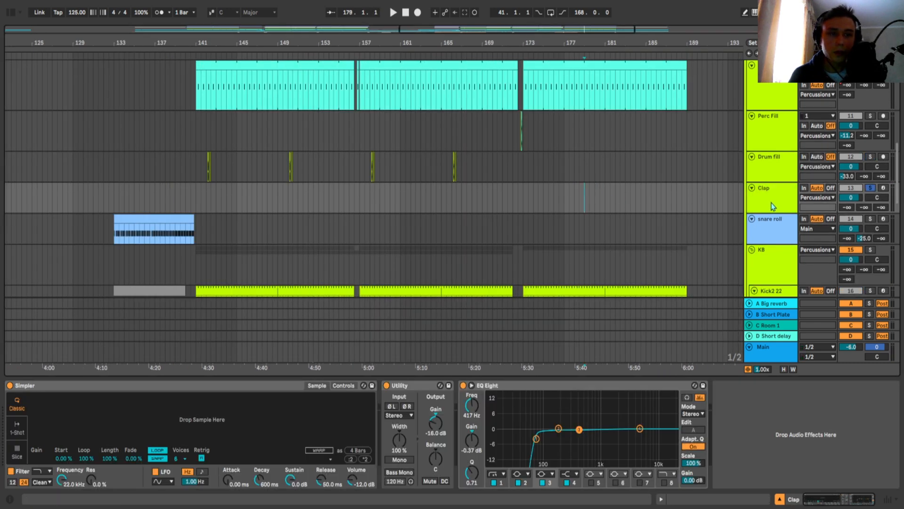
- Delete the empty Clap track and bring up the snare roll track's device chain at 135.1.1
right_click(778, 196)
click(767, 198)
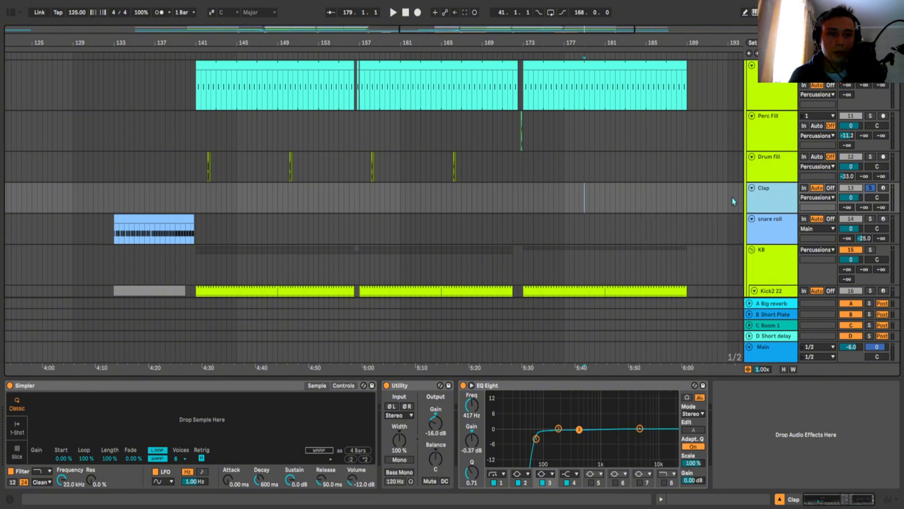
scroll(467, 194, down, 5)
click(459, 195)
scroll(417, 199, up, 4)
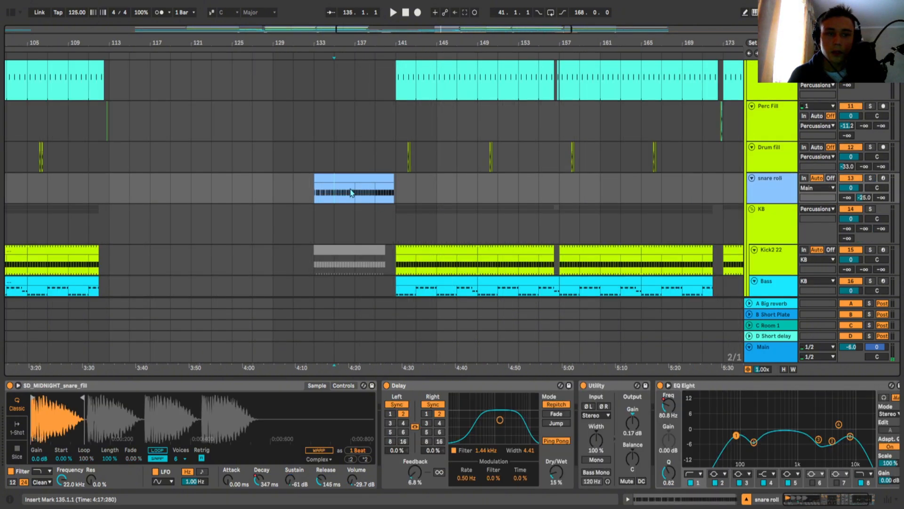
- Solo the snare roll track and play its clip from 135.1.1, moving on to 139.1.1, and stop at the clip's end
key(space)
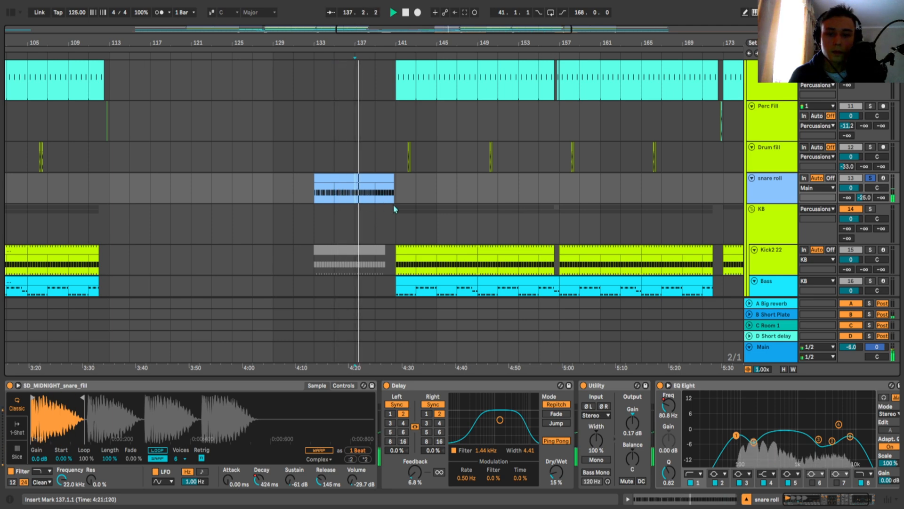
click(376, 197)
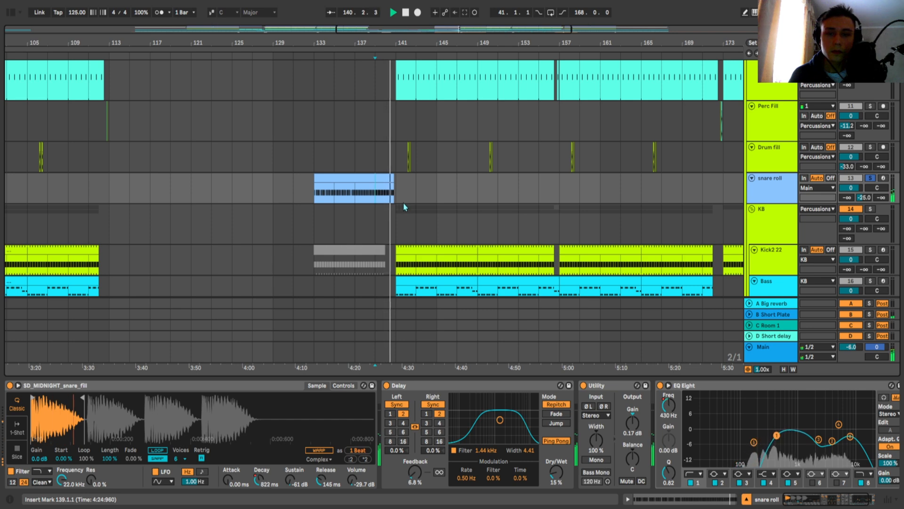
click(773, 197)
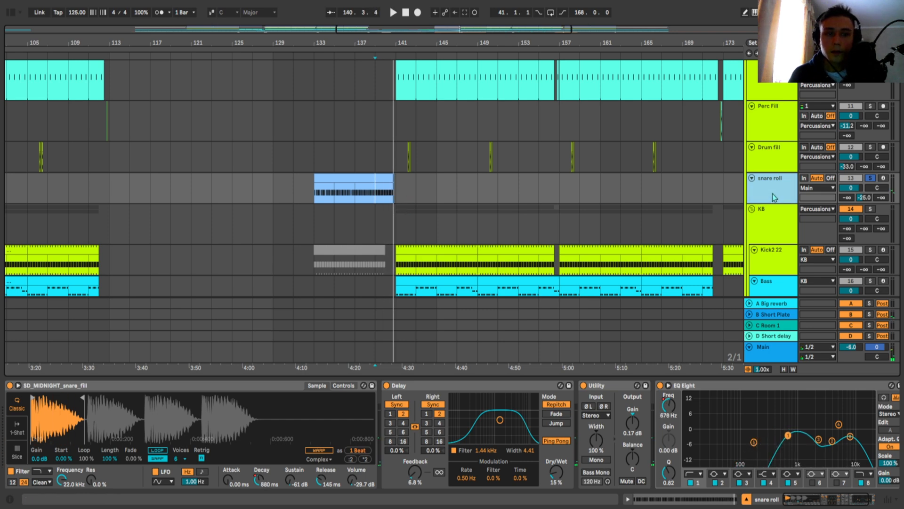
- Show the Simpler's Decay automation on the snare roll track and make the track taller
right_click(260, 483)
click(291, 383)
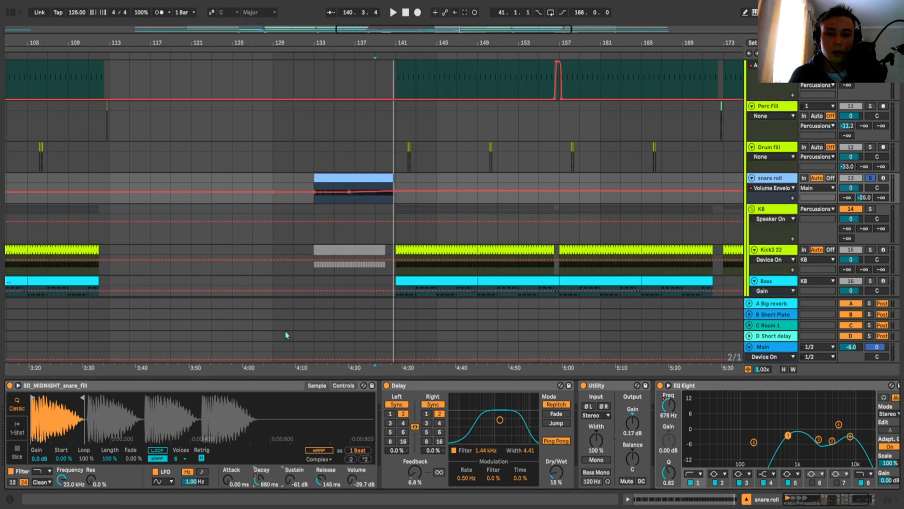
scroll(329, 192, up, 4)
- Play the snare roll from several points up to 140.1.2 to hear the Decay automation, and hide the automation lanes
click(316, 194)
key(space)
key(space)
click(357, 196)
key(space)
click(387, 195)
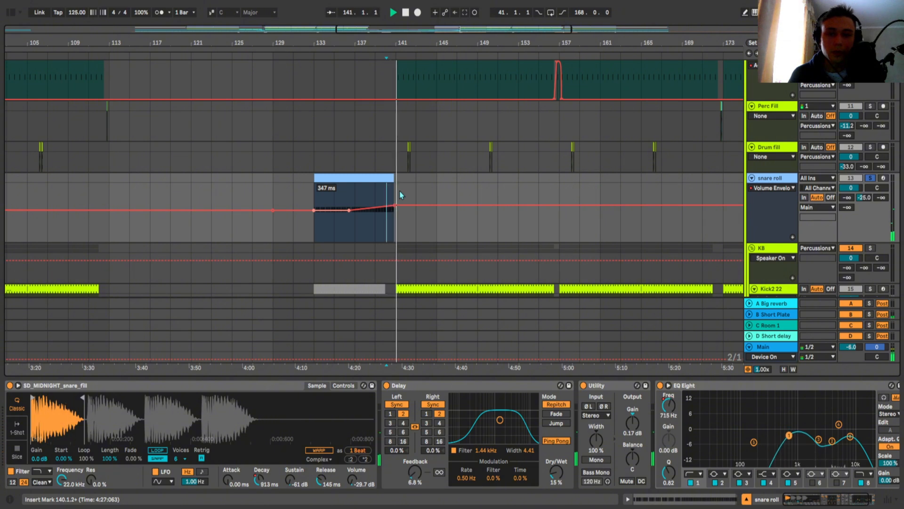
click(334, 195)
key(a)
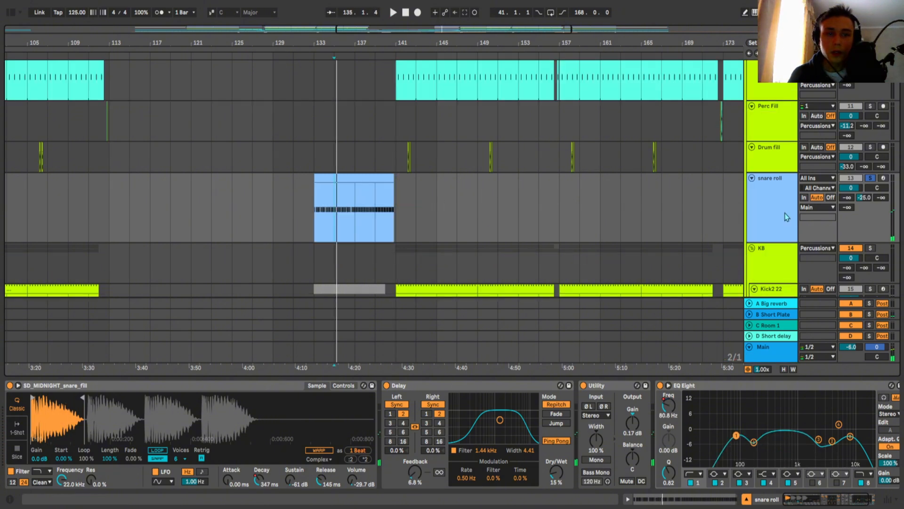
- Show the snare roll's EQ Eight band 1 frequency automation, play through its rise from 139.1.4, and hide the automation
right_click(668, 405)
click(706, 411)
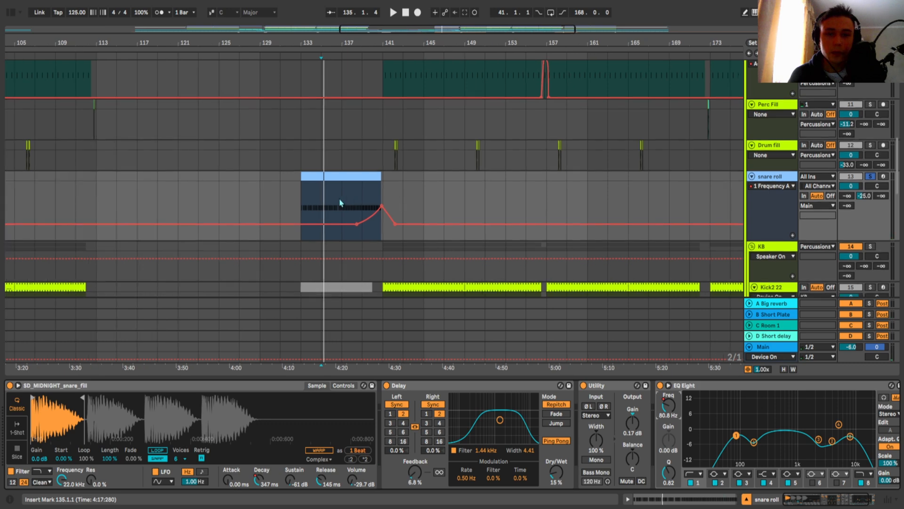
key(space)
click(370, 200)
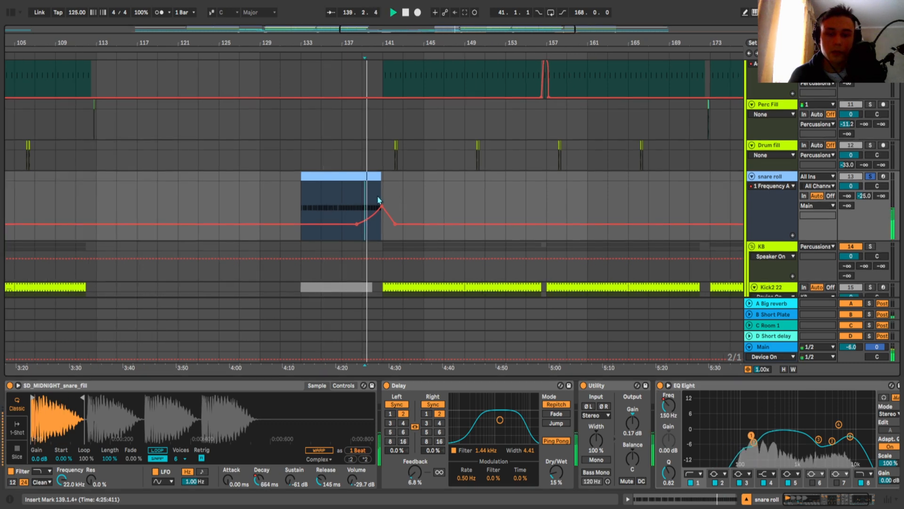
click(381, 203)
key(space)
key(a)
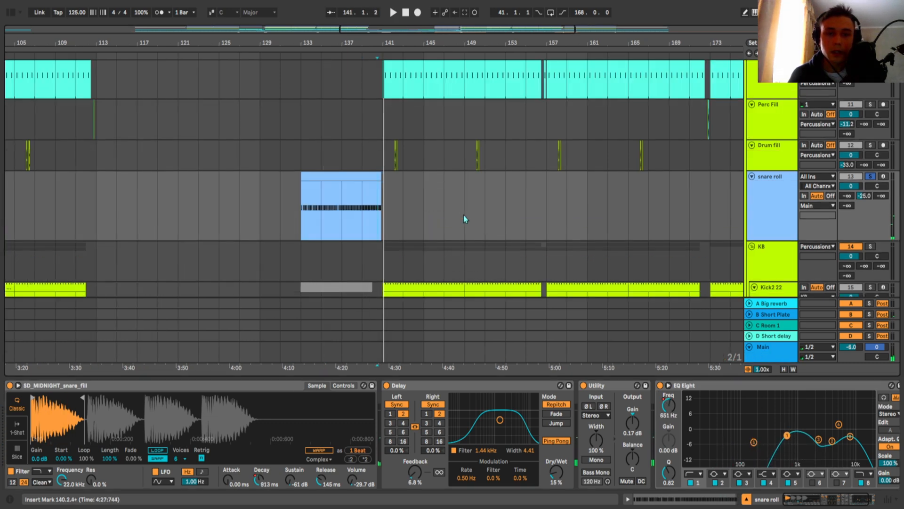
- Solo the KB group and bring up its GClip and EQ Eight device chain
scroll(690, 287, down, 1)
scroll(690, 288, right, 1)
scroll(394, 188, down, 2)
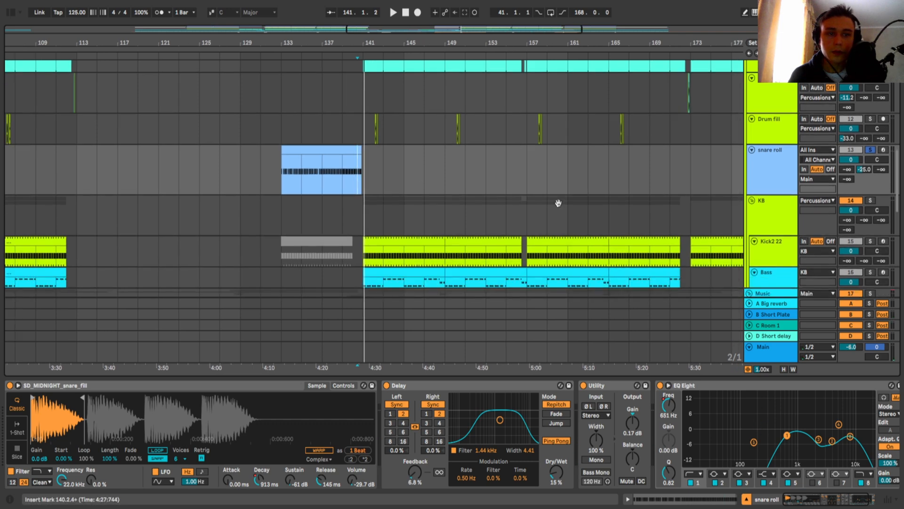
scroll(557, 202, right, 2)
scroll(516, 420, right, 2)
click(778, 203)
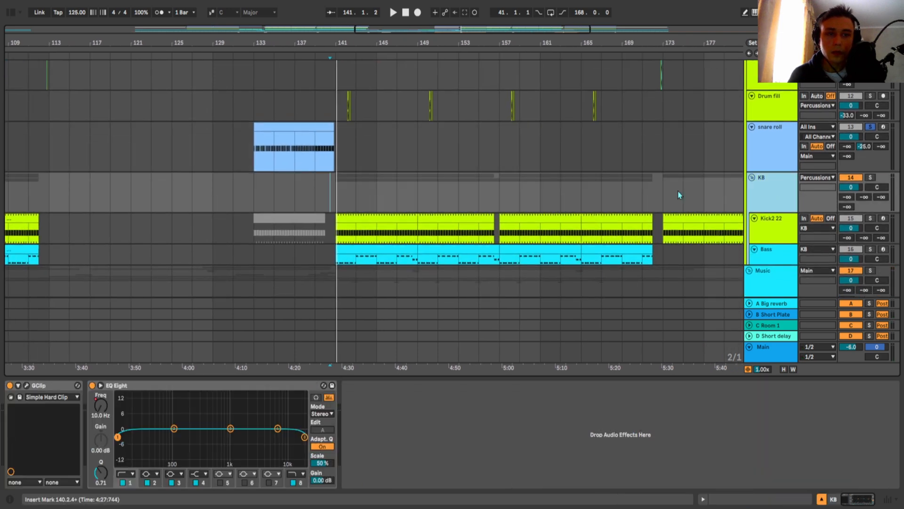
scroll(759, 181, down, 1)
scroll(759, 180, right, 1)
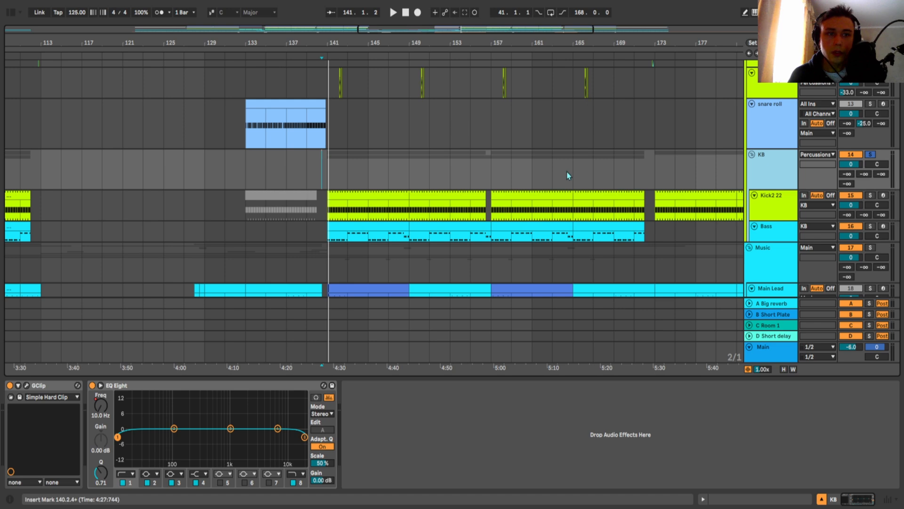
scroll(626, 173, right, 1)
scroll(734, 178, right, 1)
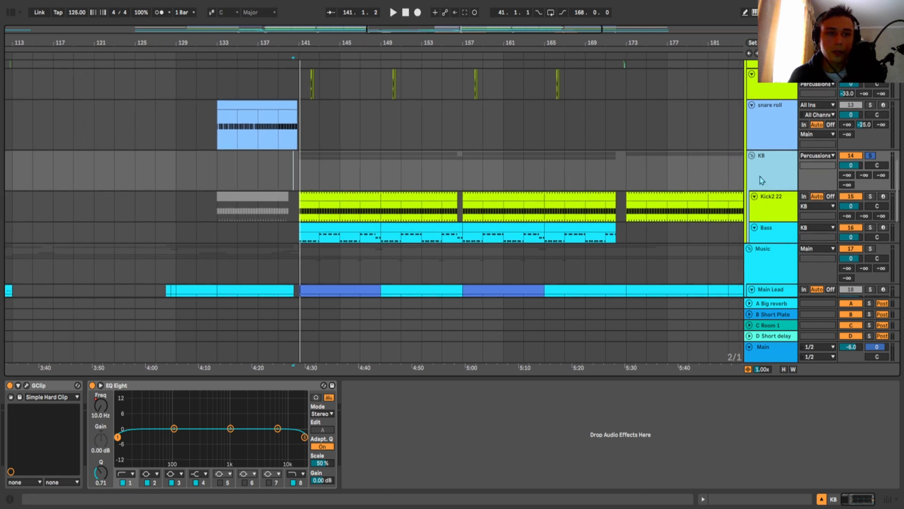
- Open GClip on the KB group, play the group from 141.1.1 to examine its clipping, and close the plug-in
scroll(472, 181, up, 2)
click(471, 182)
scroll(559, 144, down, 1)
click(479, 155)
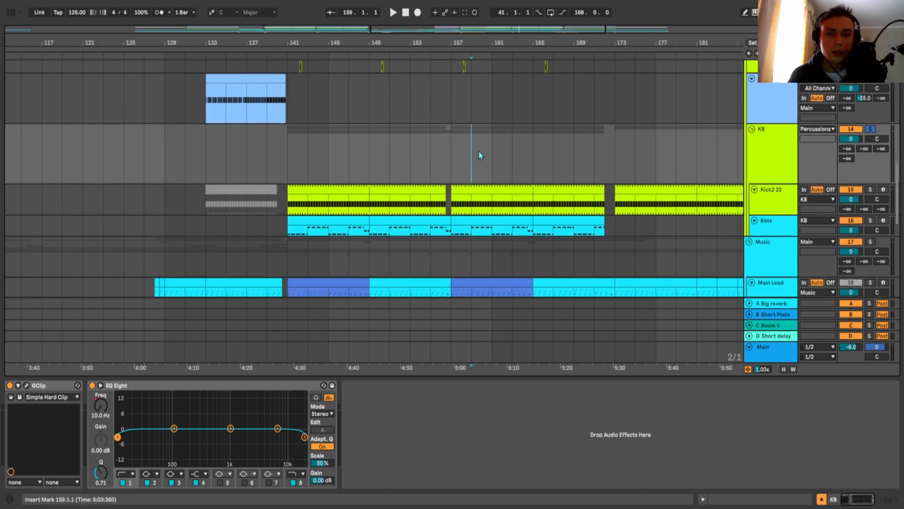
scroll(735, 164, right, 1)
click(413, 166)
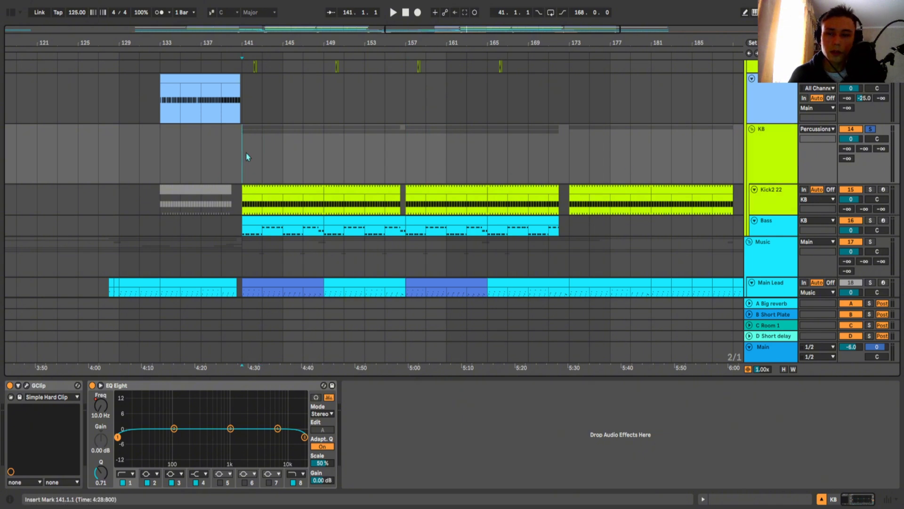
click(26, 385)
drag(320, 204, 530, 100)
key(space)
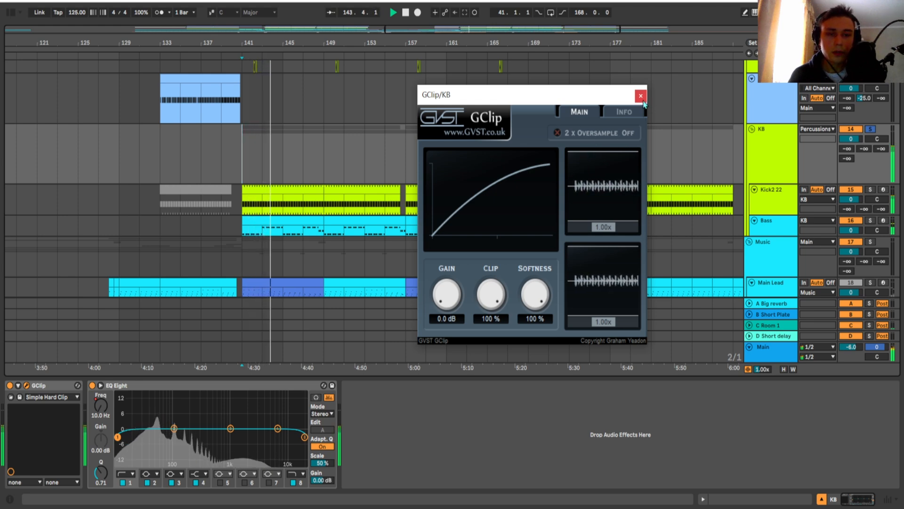
key(space)
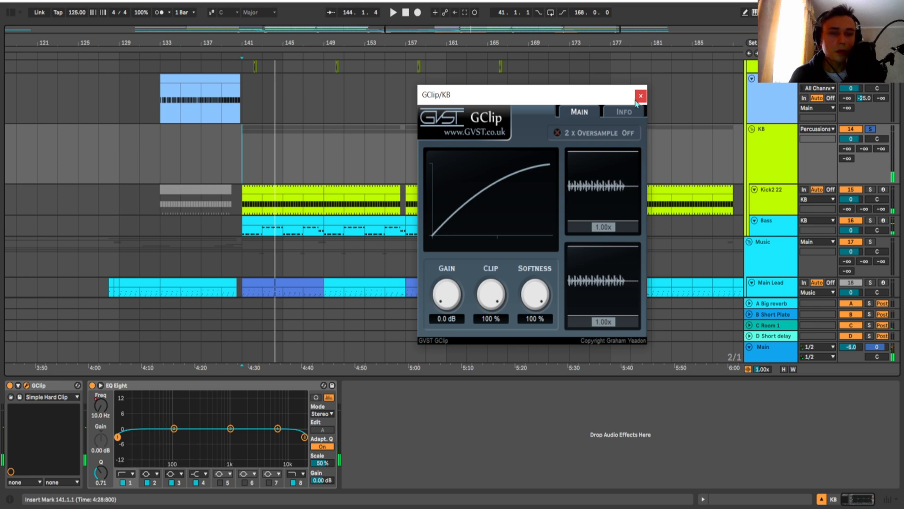
click(640, 97)
- Solo the Kick2 22 track, enlarge it, and play it from 157.1.1 with its device chain in view
click(479, 204)
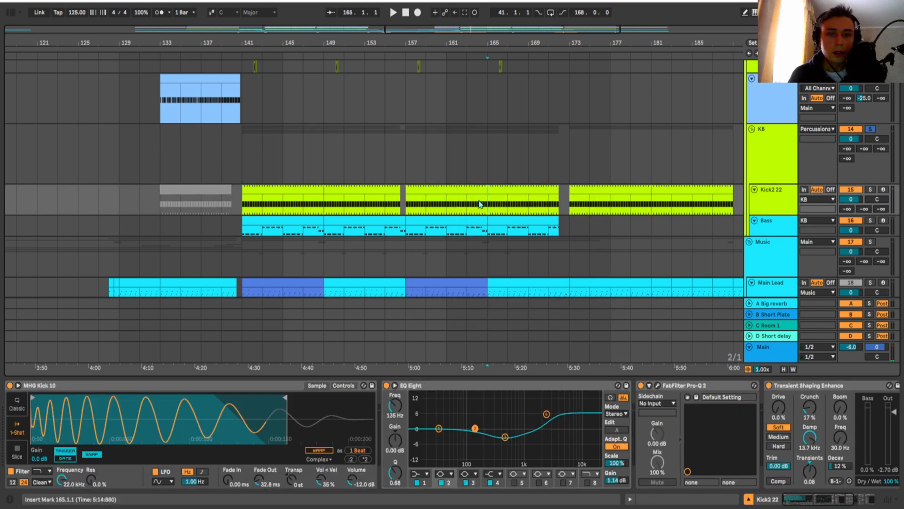
click(409, 203)
mouse_move(409, 204)
mouse_down()
mouse_move(367, 206)
mouse_move(410, 212)
mouse_up()
scroll(410, 216, up, 2)
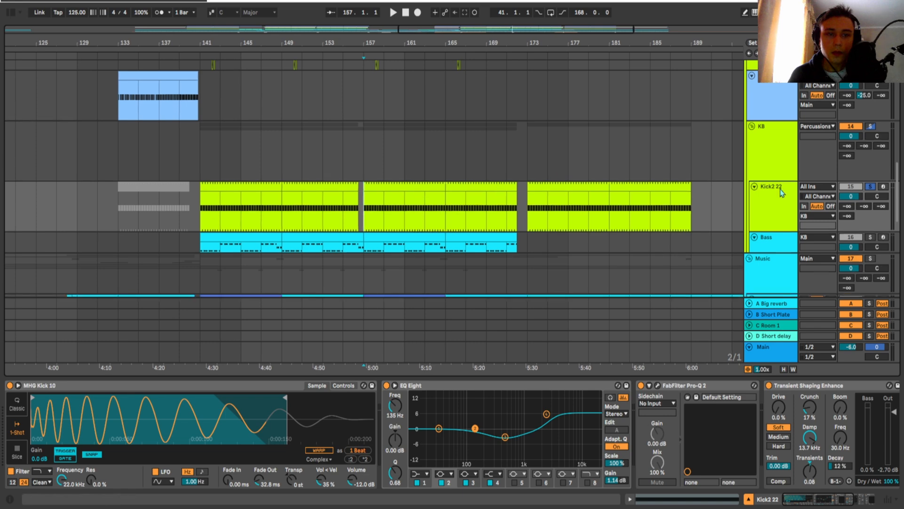
click(780, 189)
drag(696, 400, 539, 395)
drag(431, 390, 594, 351)
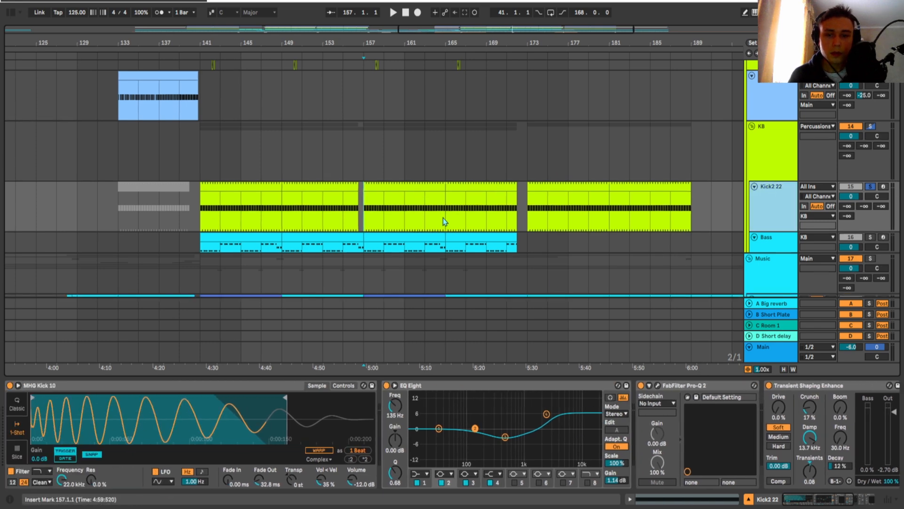
key(Right)
key(Left)
scroll(482, 389, right, 5)
key(space)
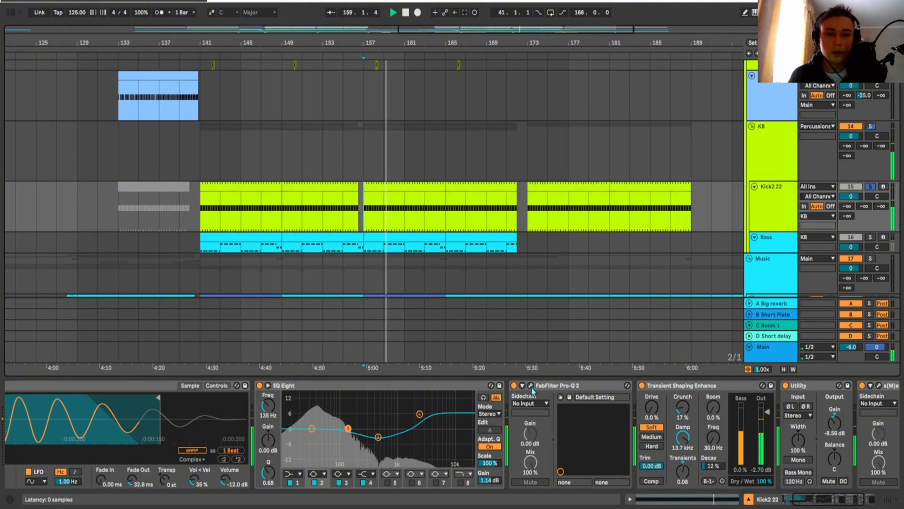
- Open the kick's FabFilter Pro-Q 2, compare playback with both bell cuts bypassed and active, and close the plug-in
click(531, 386)
drag(434, 258, 534, 375)
drag(503, 143, 240, 38)
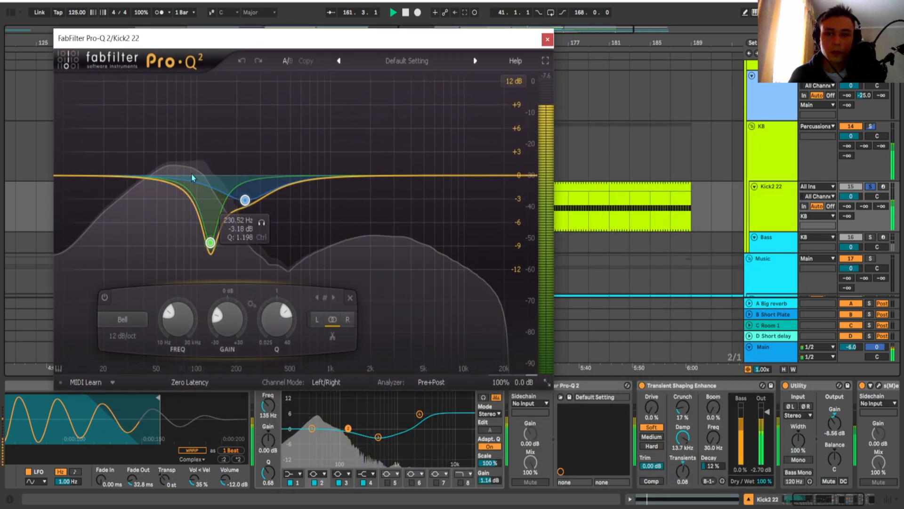
key(space)
click(104, 298)
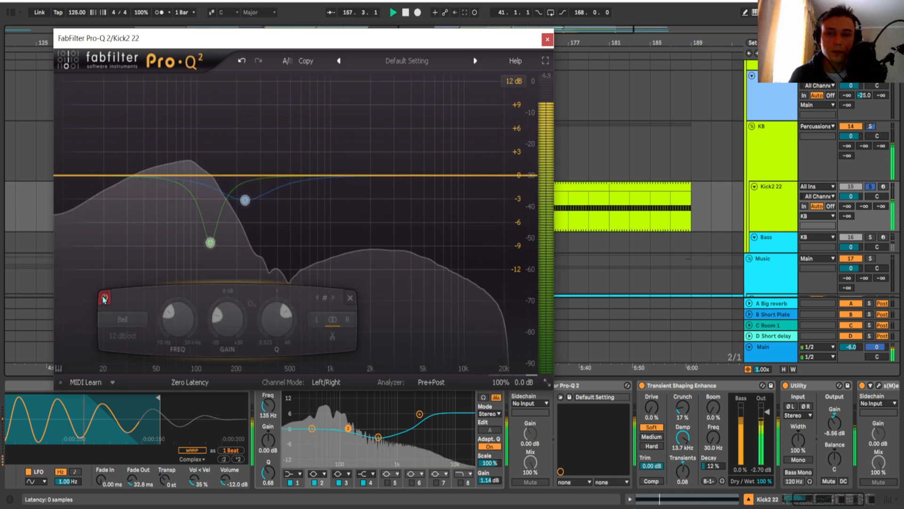
click(104, 298)
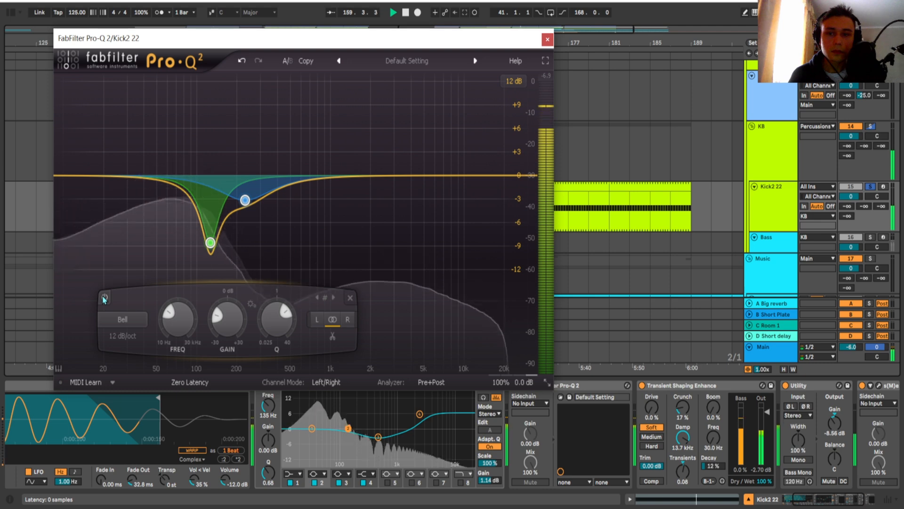
click(104, 298)
click(105, 298)
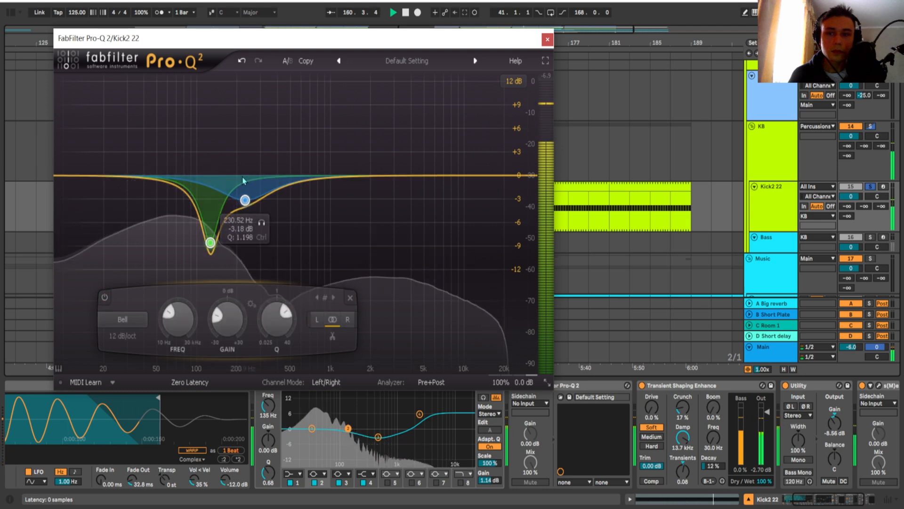
click(548, 39)
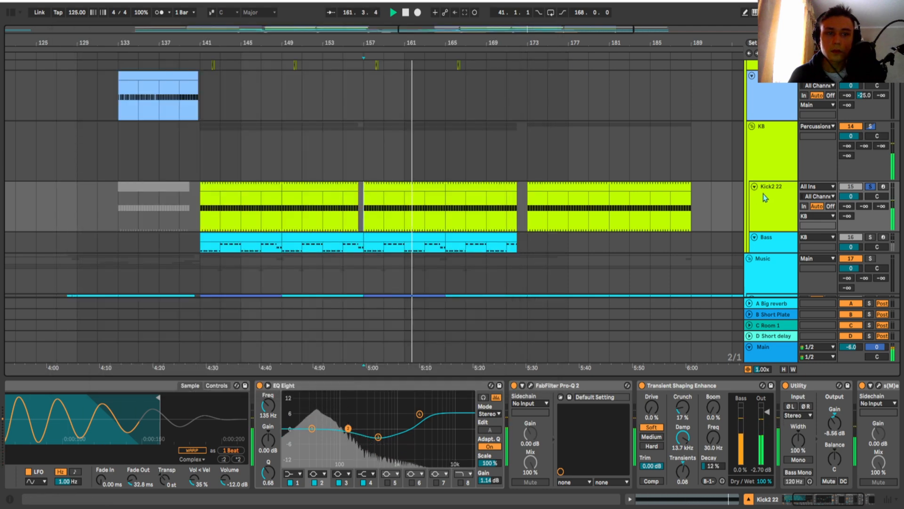
- Play the kick from 163.1.1 and compare it with Transient Shaping Enhance bypassed and switched back on
click(764, 198)
scroll(499, 236, right, 1)
scroll(475, 397, right, 3)
key(space)
click(403, 204)
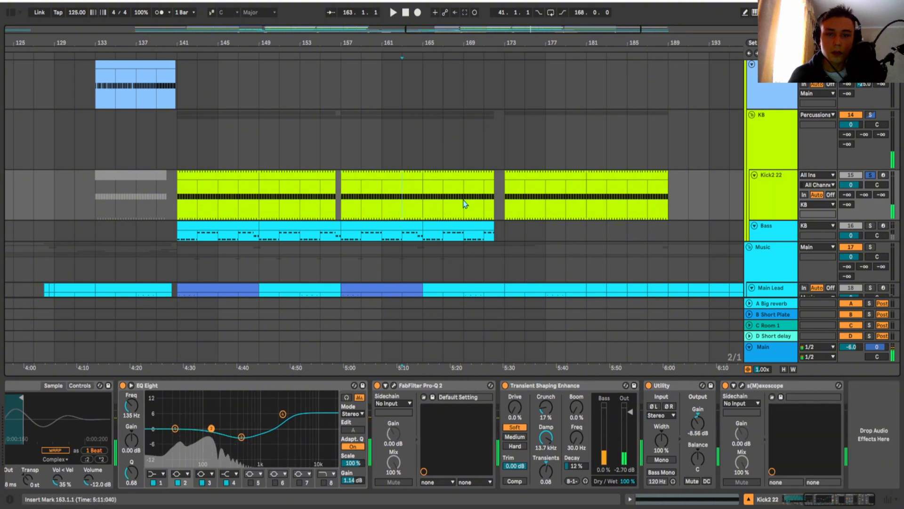
click(766, 202)
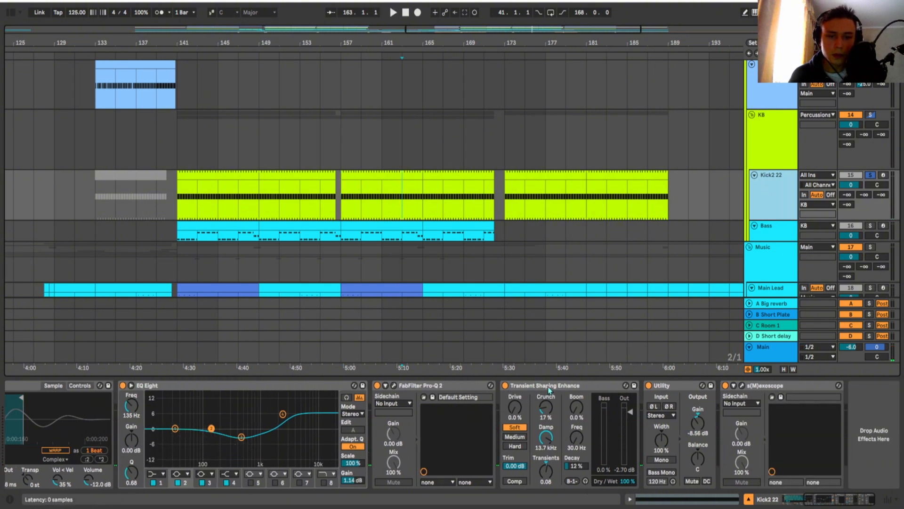
click(505, 385)
key(space)
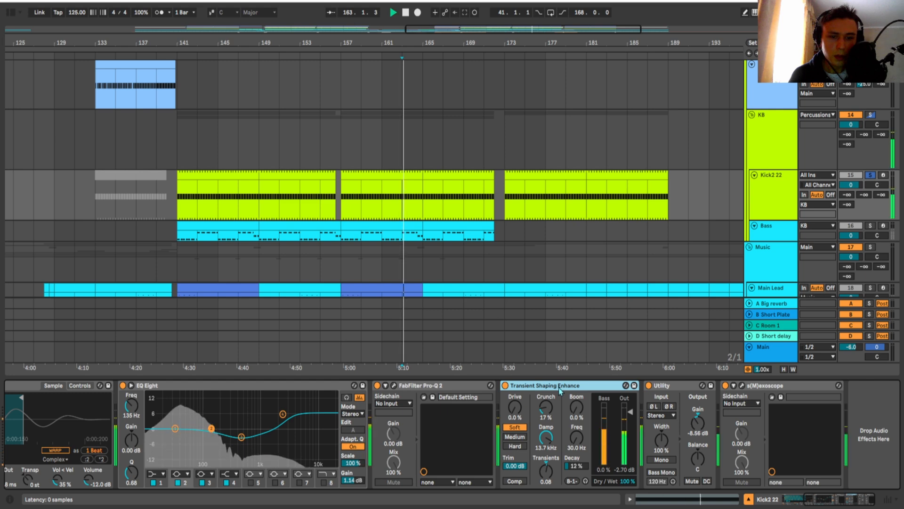
click(505, 385)
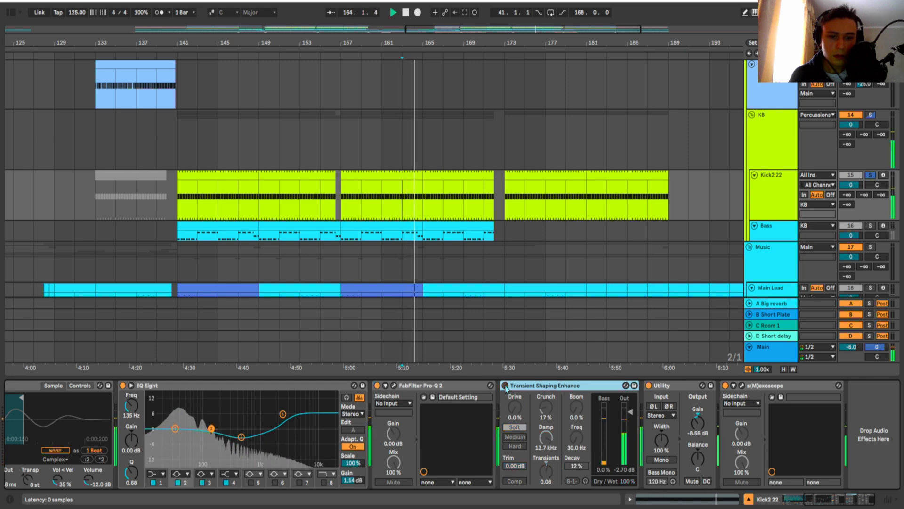
drag(543, 226, 509, 228)
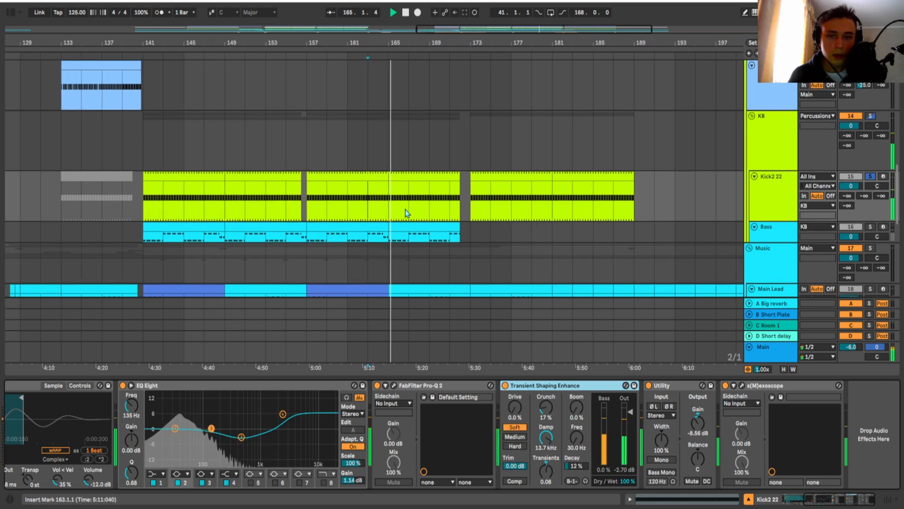
- Replay the kick from 167.1.1, switch Transient Shaping Enhance off and on again, and stop playback
click(405, 210)
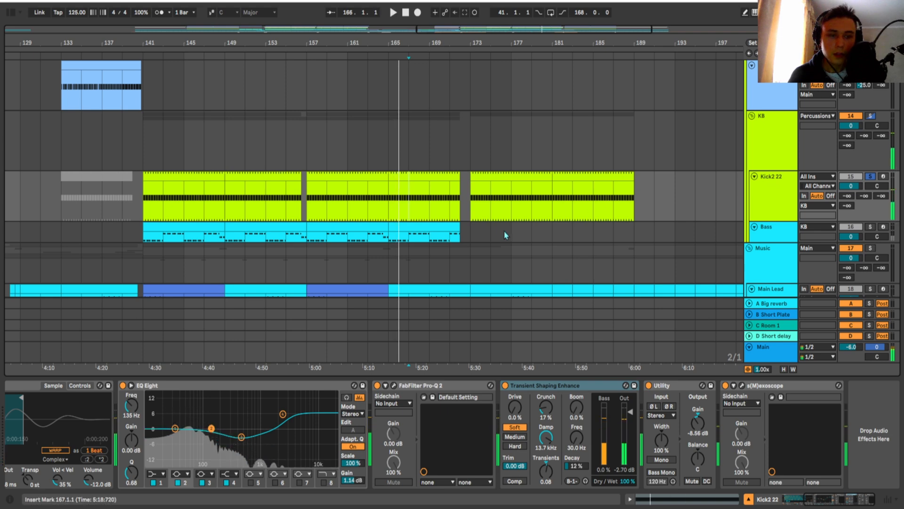
key(space)
click(506, 385)
click(505, 386)
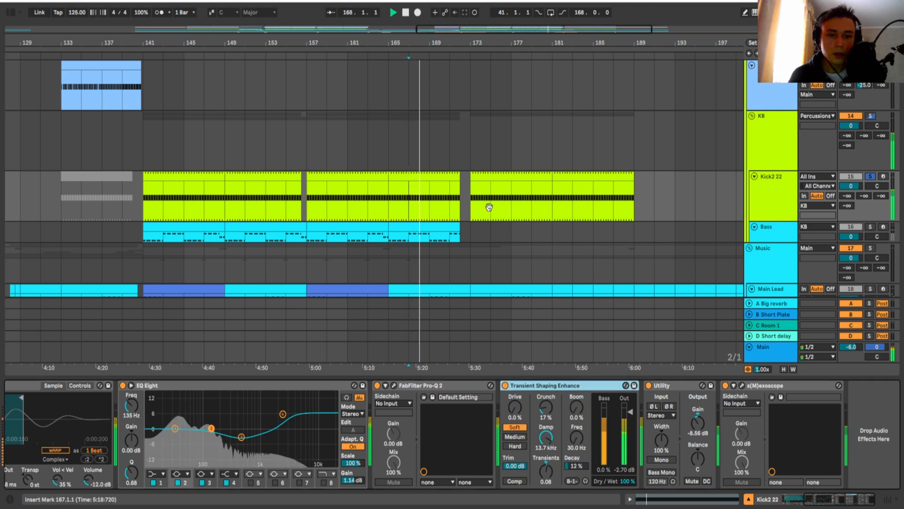
drag(488, 207, 469, 201)
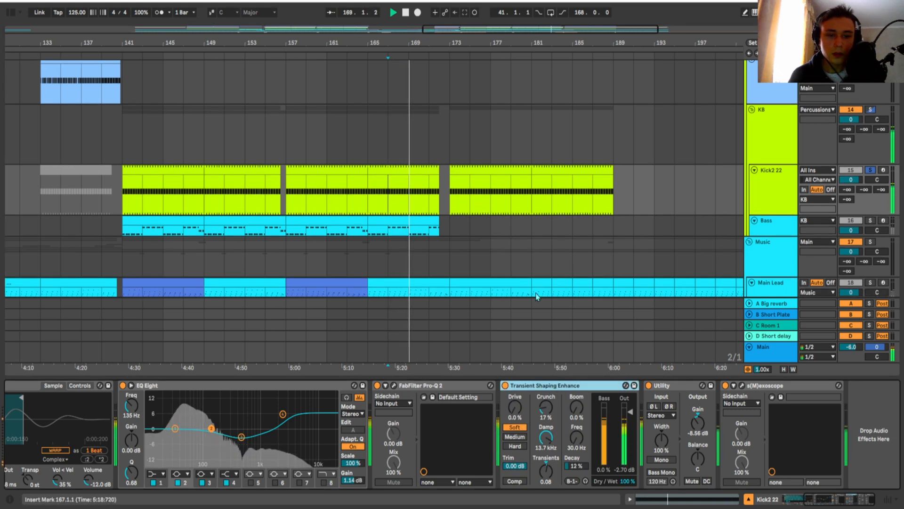
scroll(475, 203, right, 2)
click(763, 188)
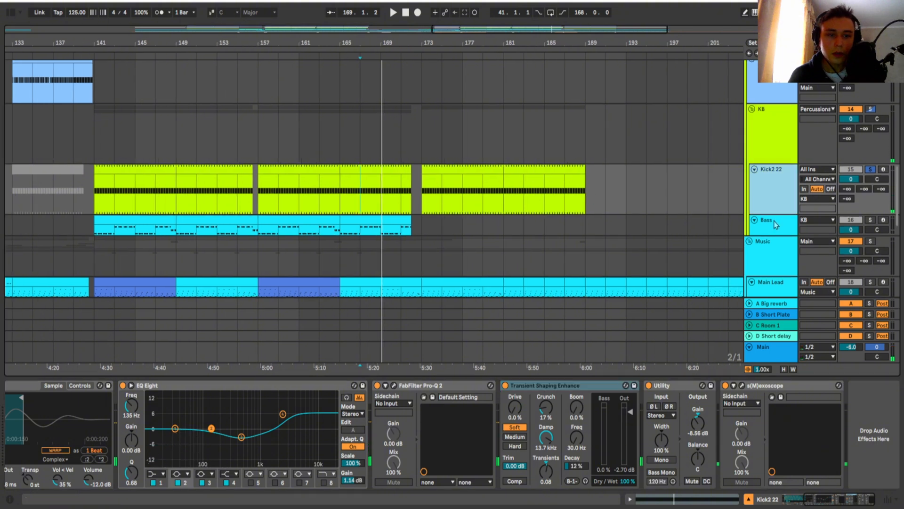
- Play the Kick2 22 track from 169.1.1, inspect its waveform in s(M)exoscope, and close the plug-in
key(alt+space)
click(415, 237)
click(375, 198)
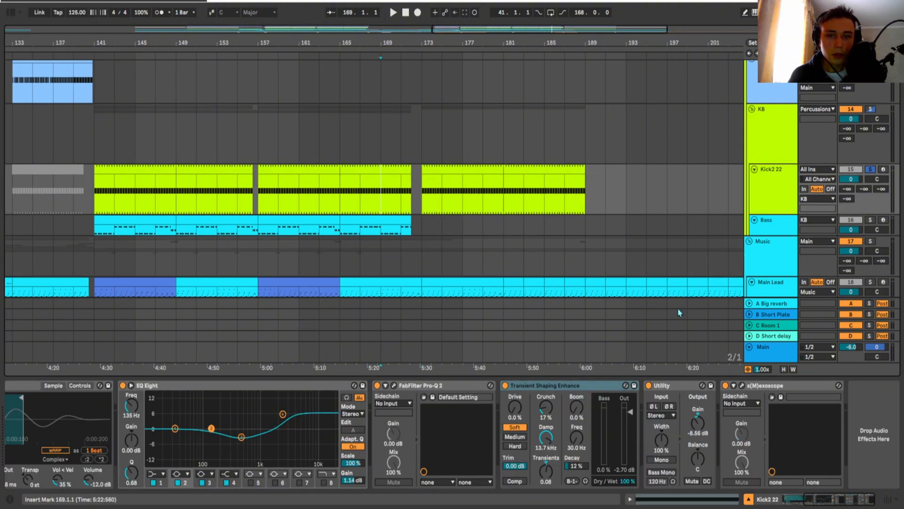
click(772, 196)
key(space)
click(742, 385)
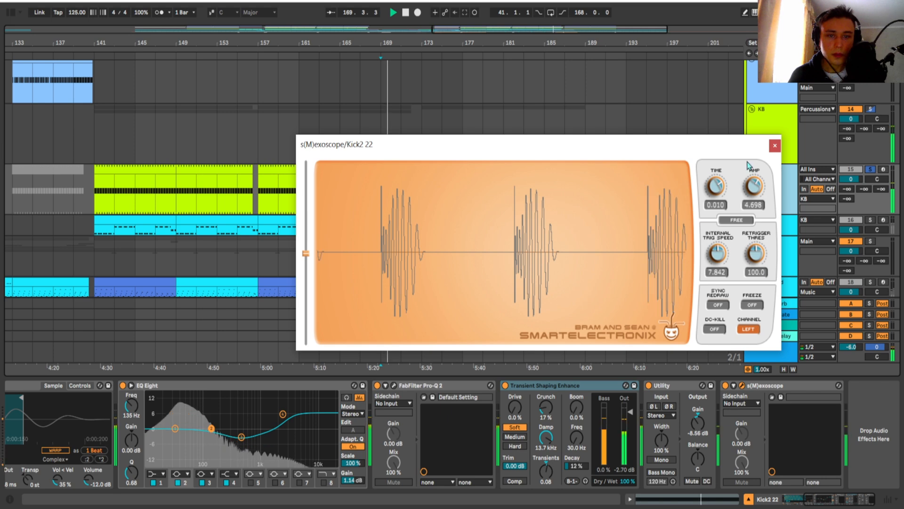
click(775, 146)
click(742, 386)
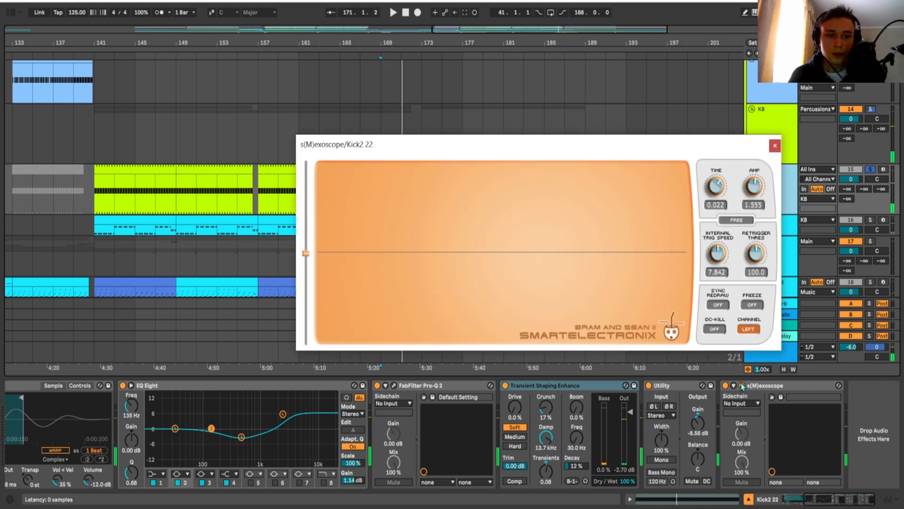
click(775, 145)
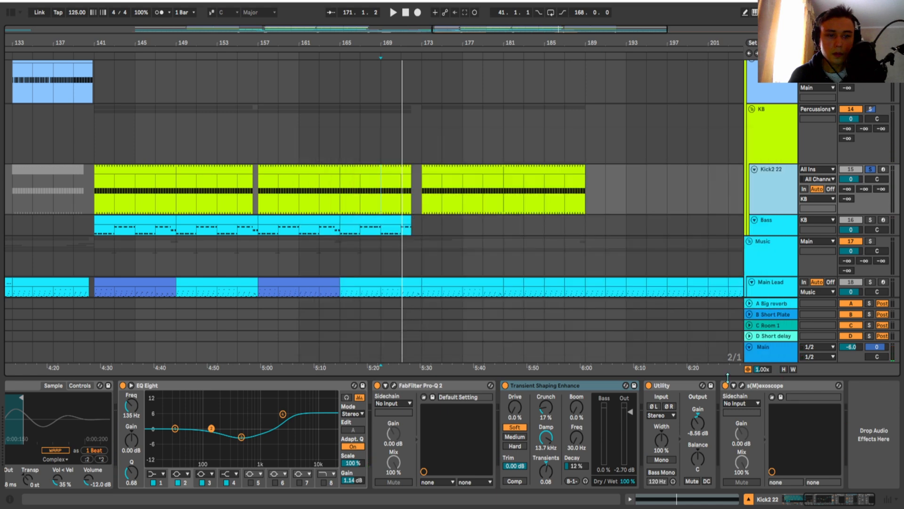
click(726, 385)
- Solo the Bass track, play it from 157.1.1, and look at both of its Wavetable oscillators
scroll(685, 346, left, 2)
scroll(769, 185, down, 2)
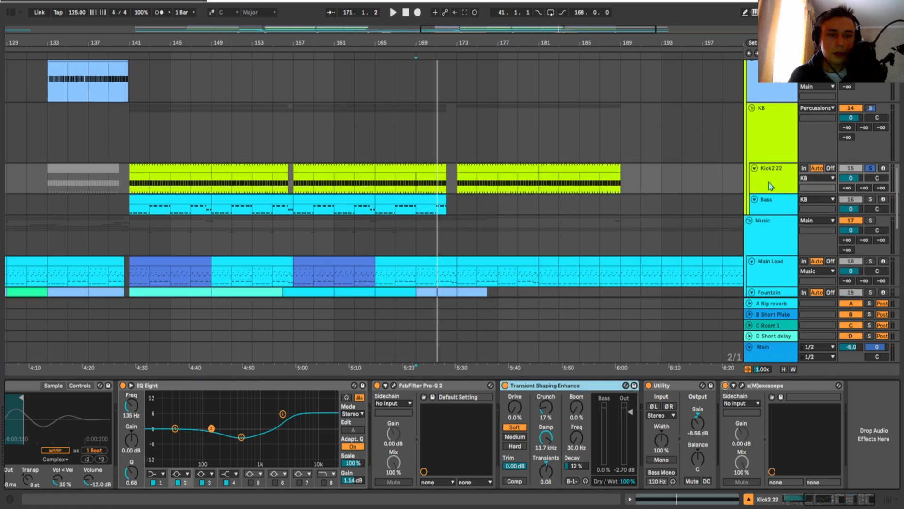
scroll(773, 205, up, 2)
click(773, 206)
click(334, 214)
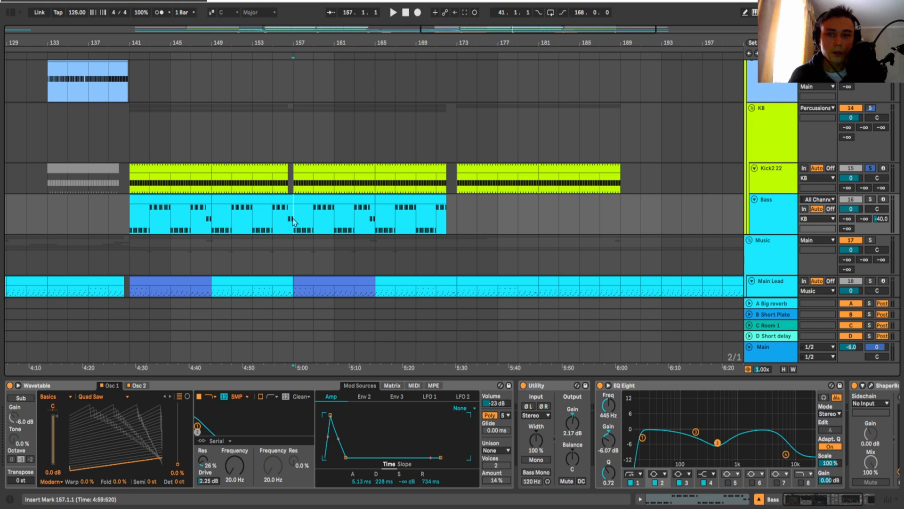
key(space)
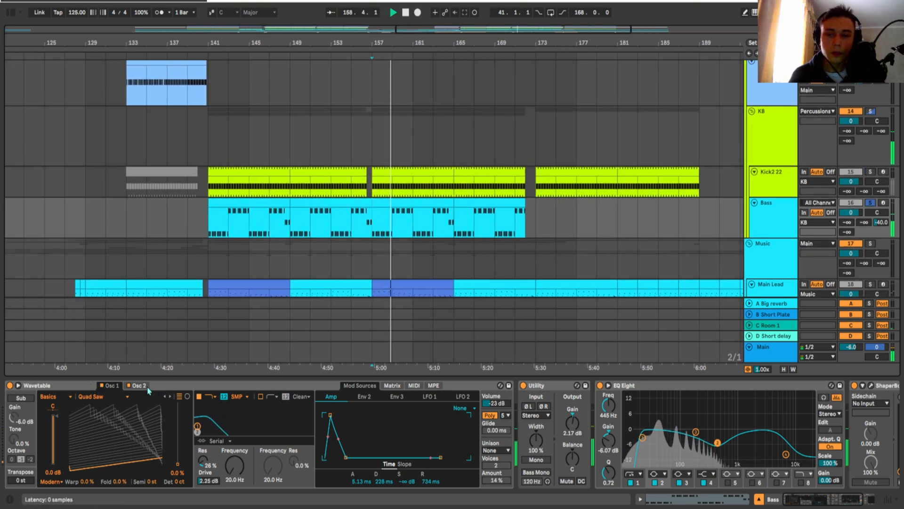
click(115, 386)
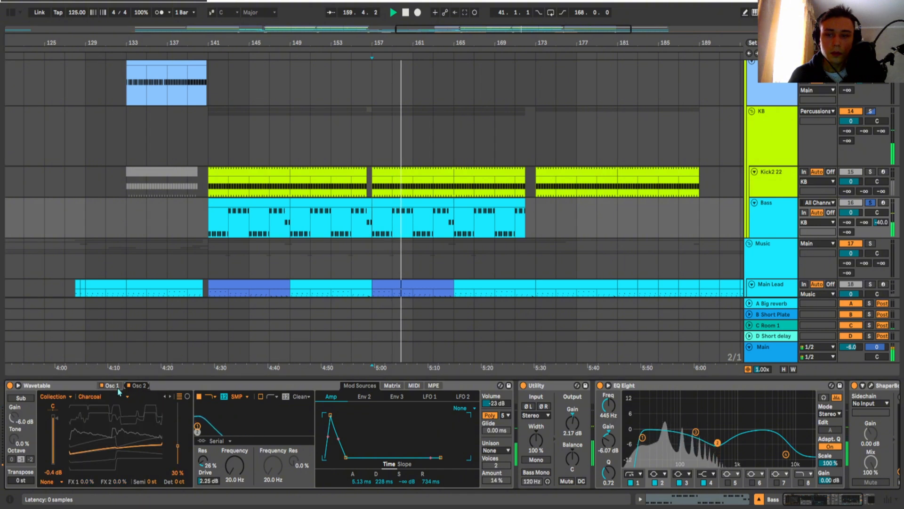
click(137, 385)
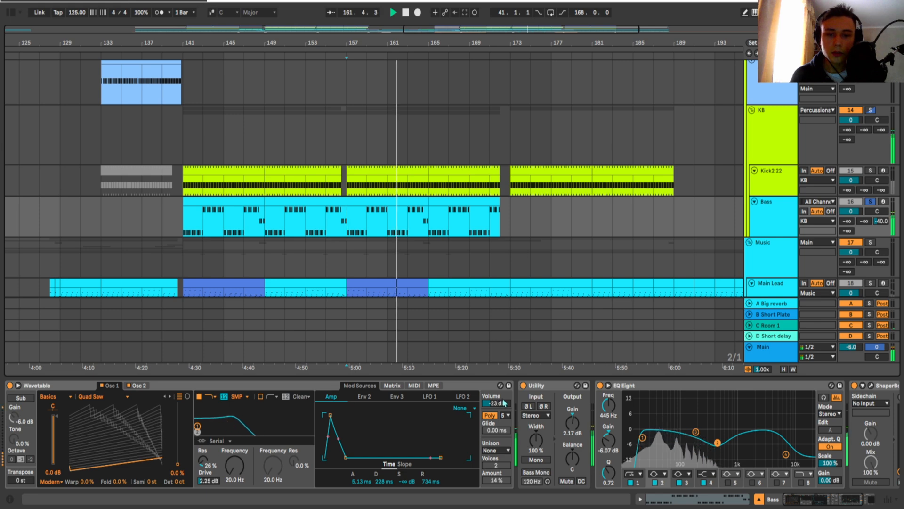
- Compare the bass playback with EQ Eight bypassed and switched back on
scroll(394, 403, right, 3)
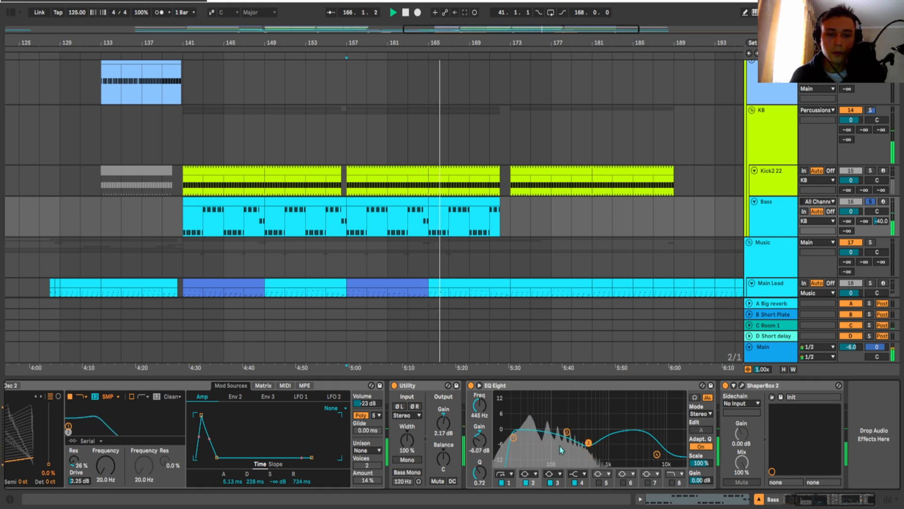
click(471, 385)
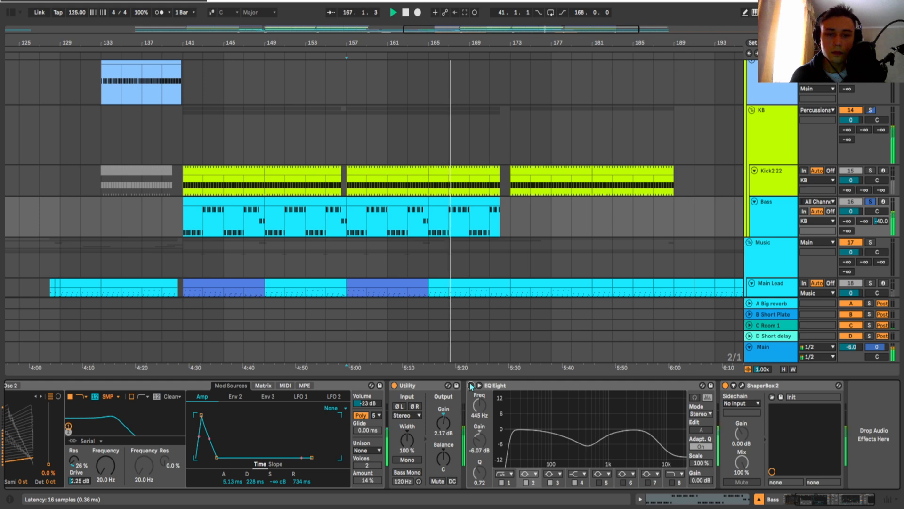
click(471, 385)
scroll(560, 227, down, 2)
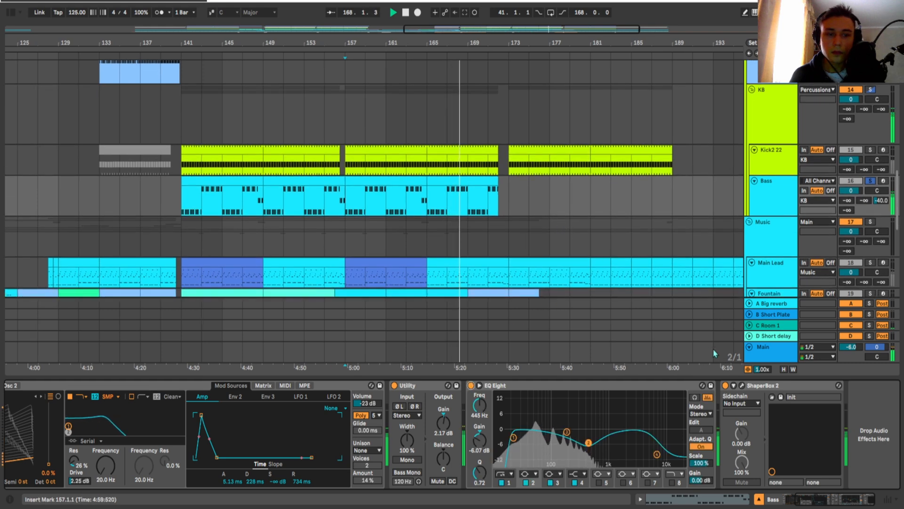
- Open the bass's ShaperBox 2 and examine the volume curves of its High and Mid bands
click(742, 386)
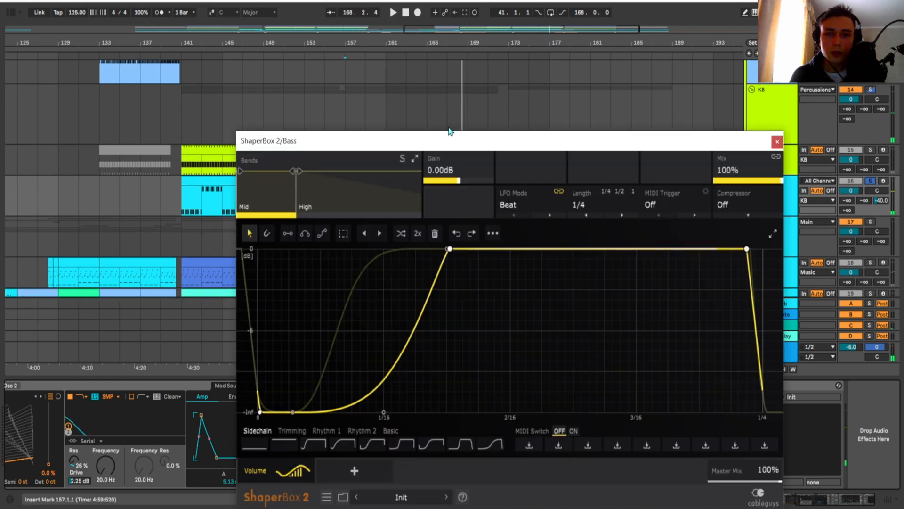
drag(264, 141, 205, 118)
click(206, 174)
drag(437, 122, 419, 93)
click(247, 155)
drag(222, 100, 202, 64)
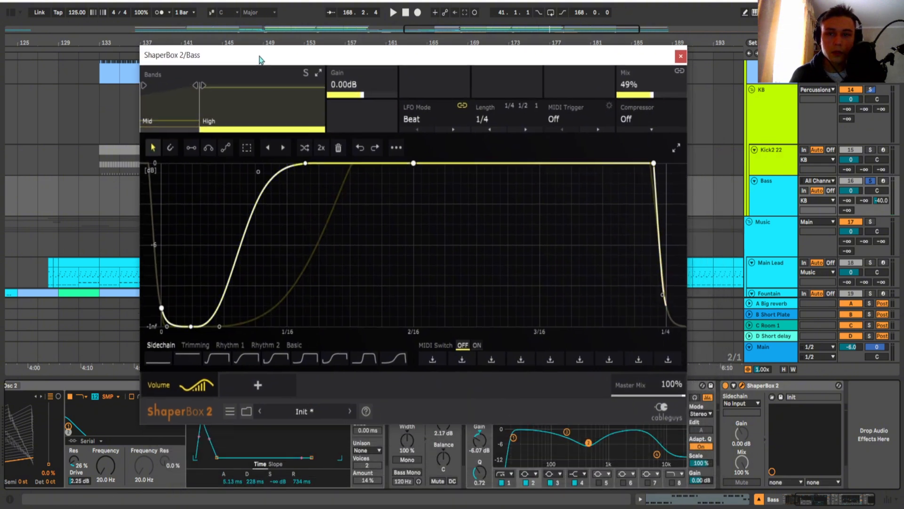
click(179, 110)
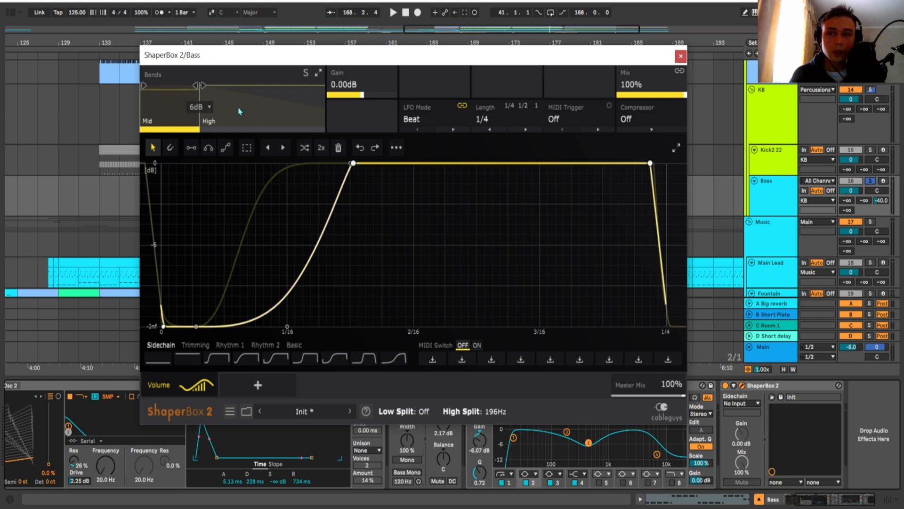
- Play the bass from 165.1.1, try removing the High band by moving ShaperBox's split, and undo the change
mouse_move(246, 60)
mouse_down()
mouse_move(551, 248)
mouse_move(545, 270)
mouse_move(487, 199)
mouse_move(499, 150)
mouse_up()
click(427, 197)
key(space)
click(501, 202)
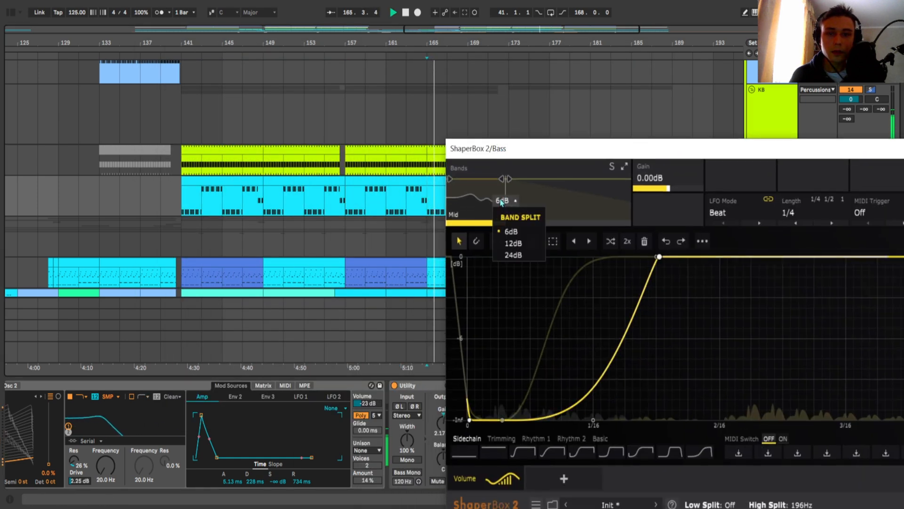
click(479, 201)
drag(506, 191, 629, 191)
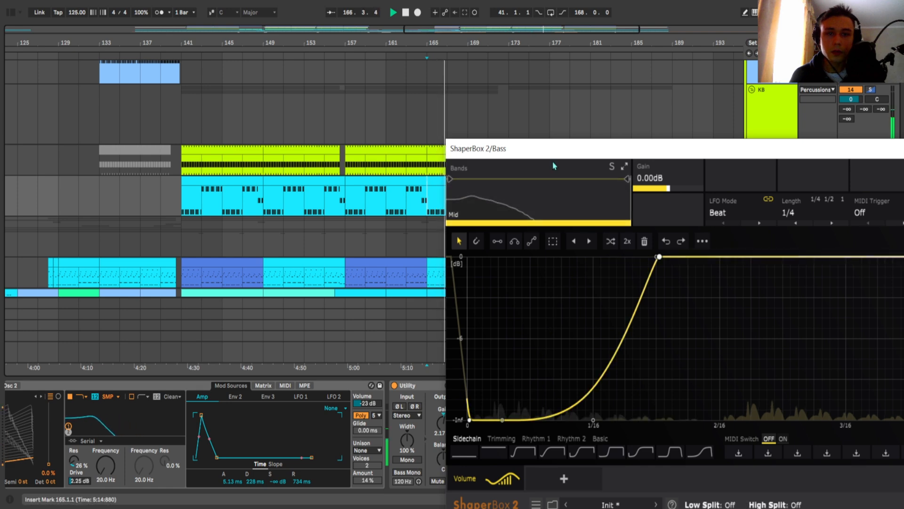
key(ctrl+z)
drag(553, 154, 364, 99)
key(space)
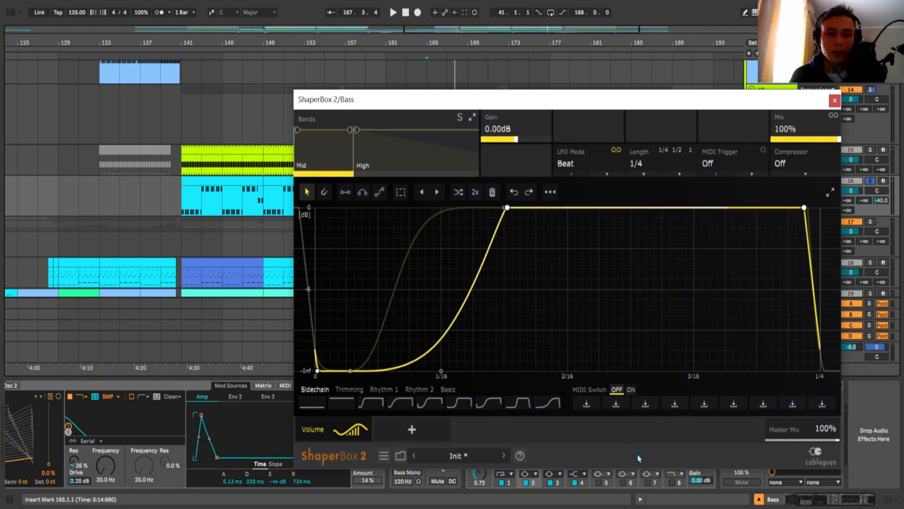
- Replay the bass from 165.1.1 with ShaperBox's High band selected, check the band split slope options, and close the plug-in
click(422, 155)
key(space)
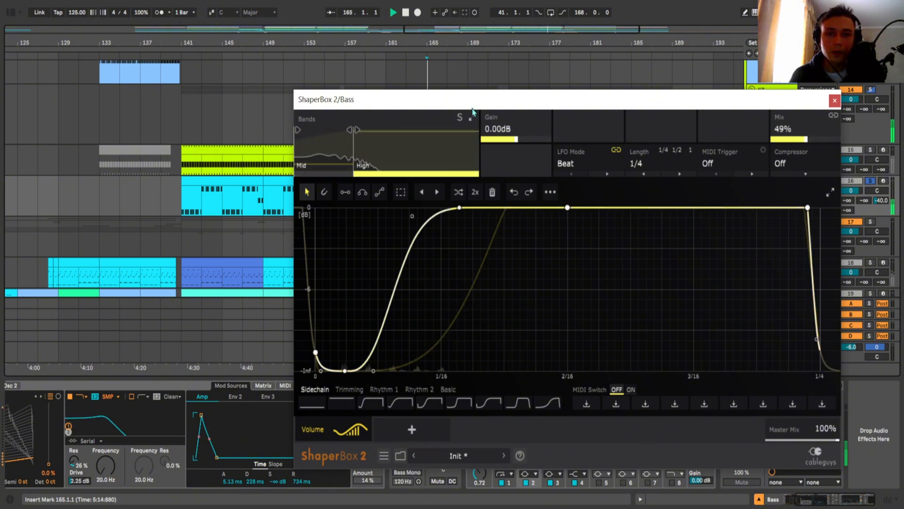
drag(472, 109, 418, 105)
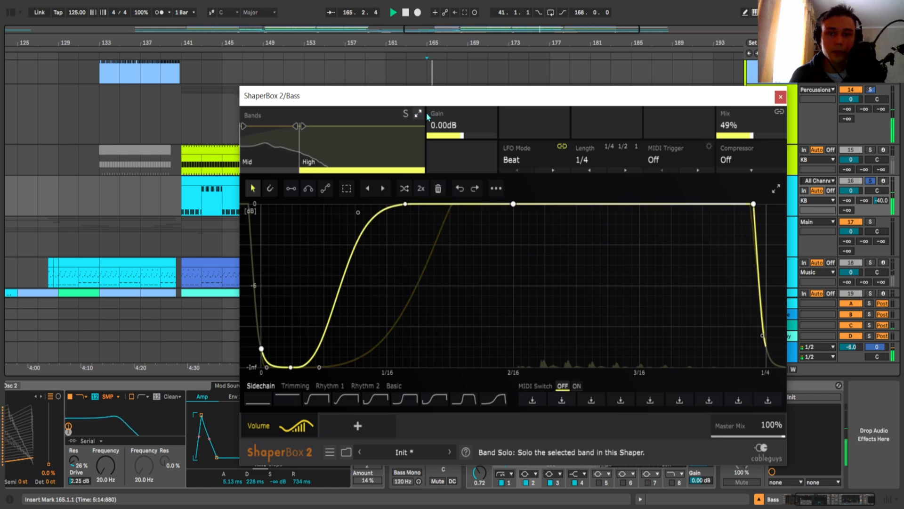
click(288, 147)
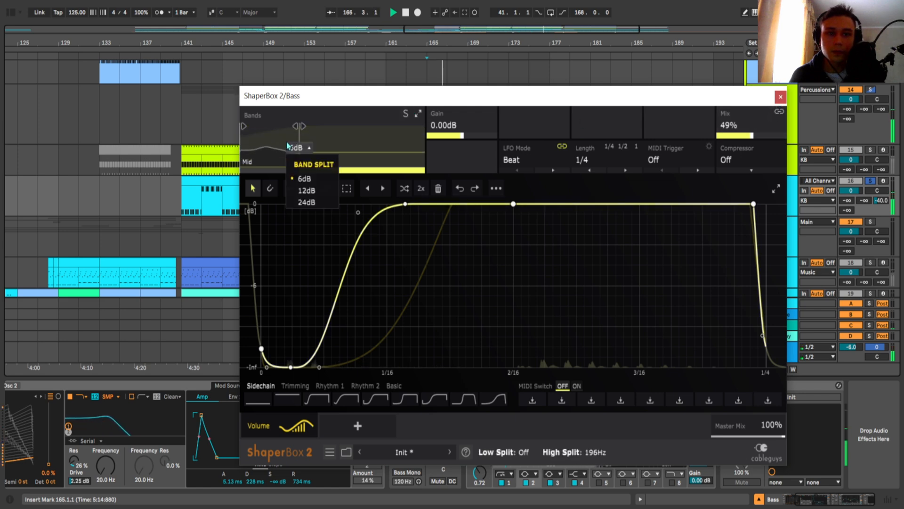
click(781, 97)
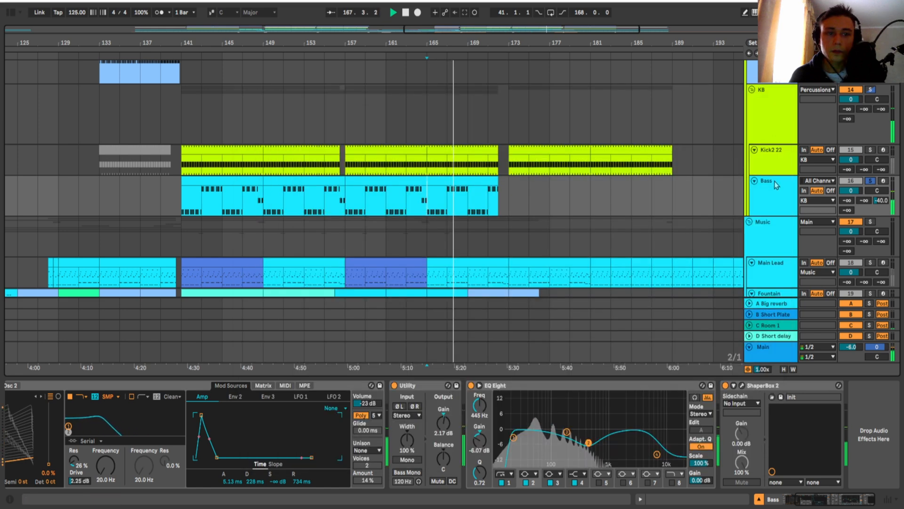
- Find the Hat candy clip near 169.1.2 and bring up that track's device chain
scroll(673, 171, down, 2)
scroll(519, 172, up, 2)
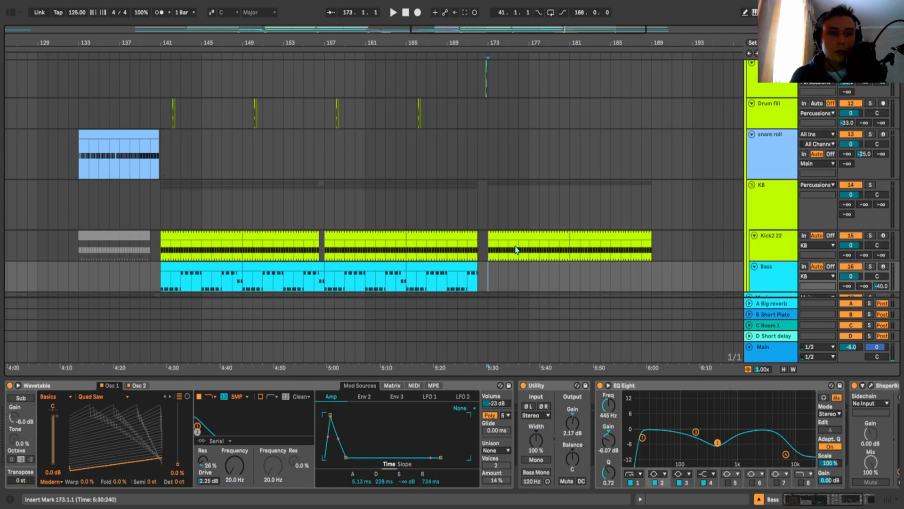
scroll(512, 239, up, 10)
scroll(450, 118, up, 4)
click(442, 102)
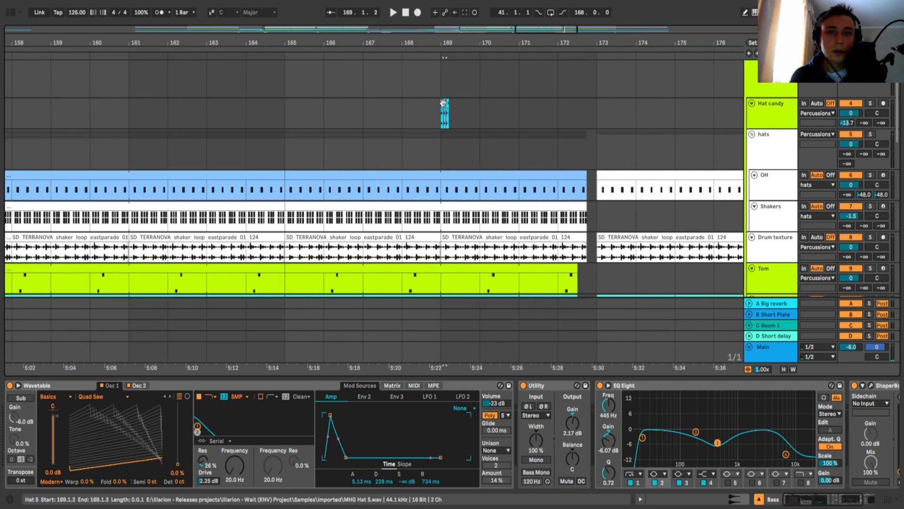
double_click(443, 102)
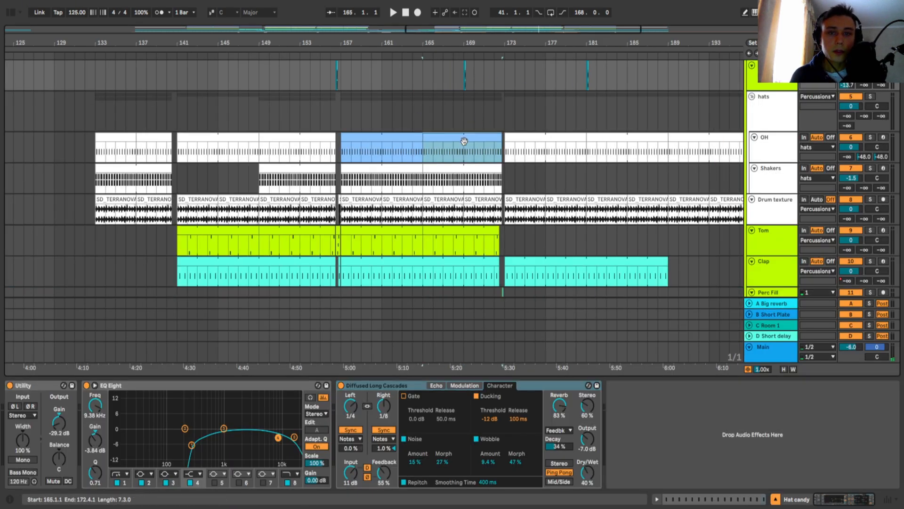
- Look through the sample devices on the OH, Shakers, Tom and Kick2 22 tracks, including a second Shakers Drum Rack pad
click(790, 150)
click(771, 184)
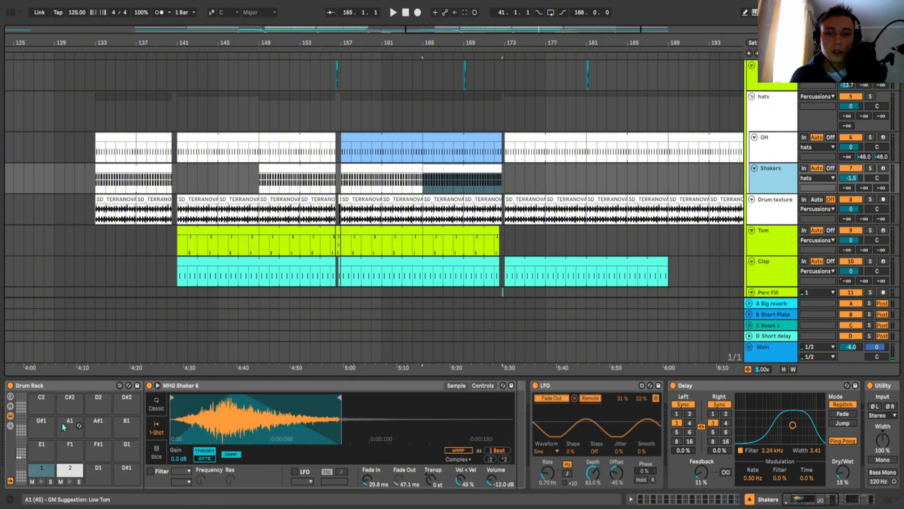
click(72, 469)
click(771, 271)
scroll(772, 264, down, 8)
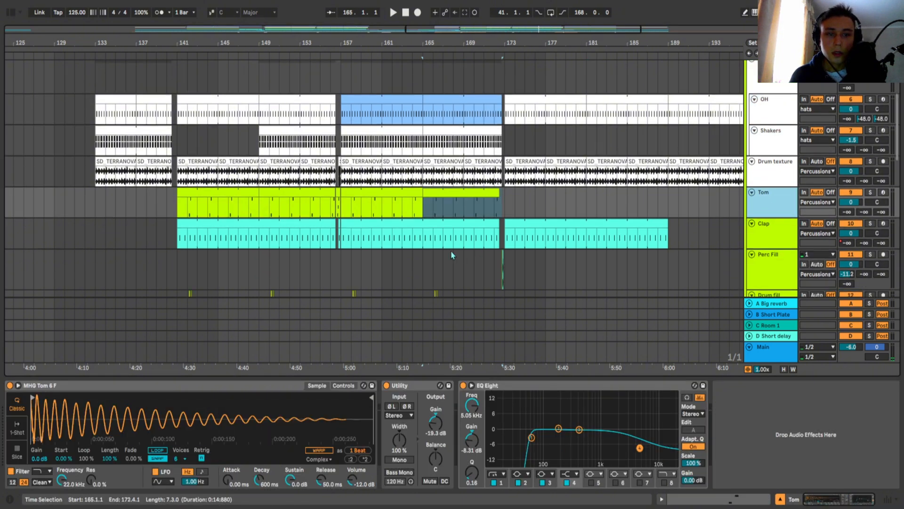
click(774, 259)
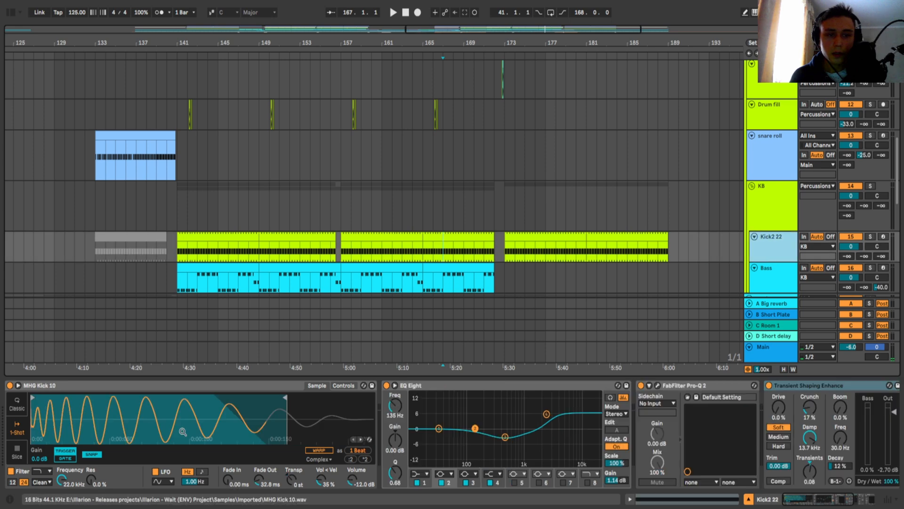
scroll(524, 217, up, 5)
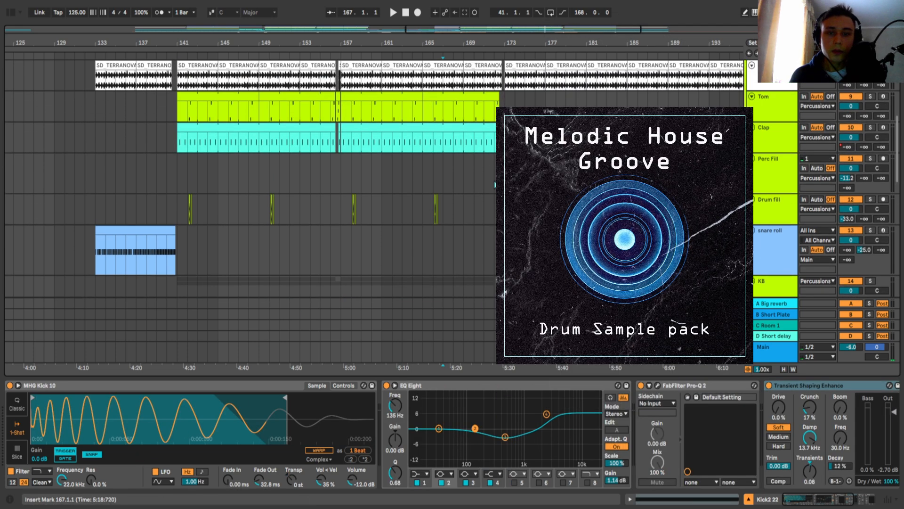
- Show the device chains of the Perc Fill track at 172.1.1 and the KB group at 173.1.1
click(495, 174)
scroll(330, 179, down, 5)
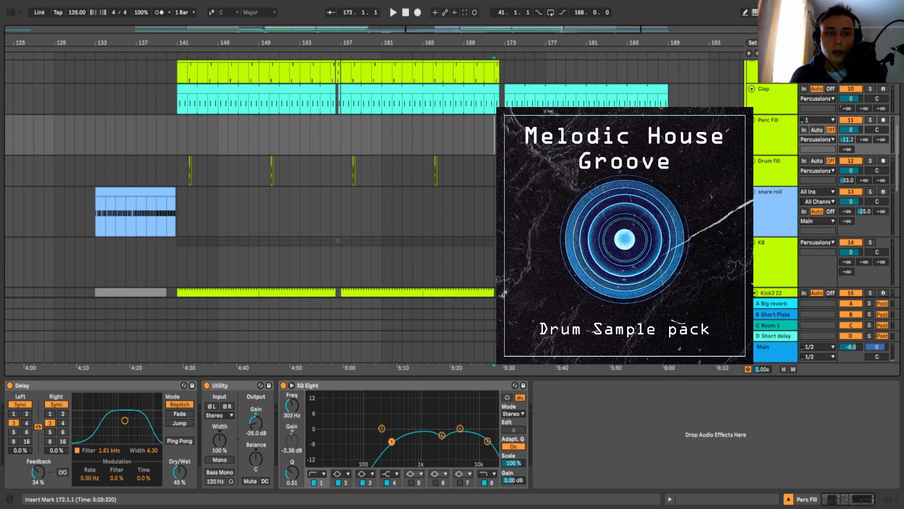
click(505, 220)
drag(506, 219, 473, 218)
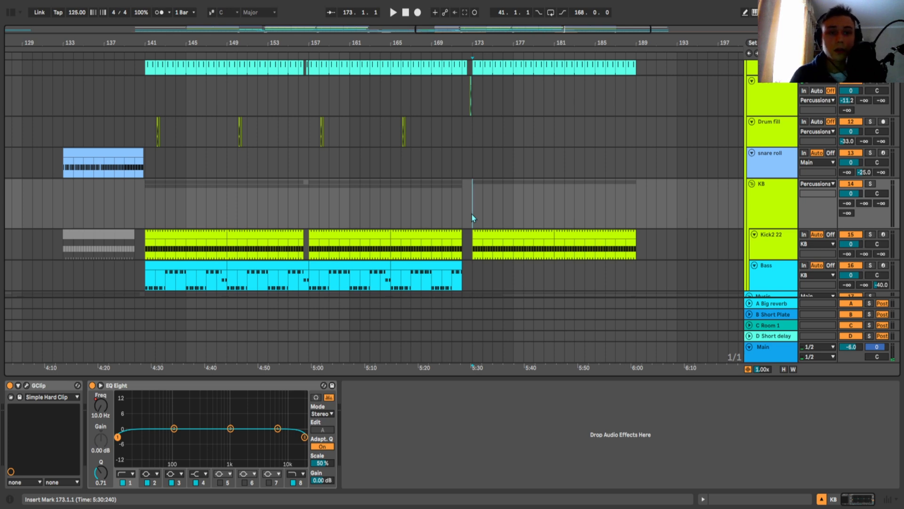
- Review the drum, kick and bass tracks around bar 173 and place the insert mark at 173.1.1 on the Bass track
scroll(481, 184, up, 8)
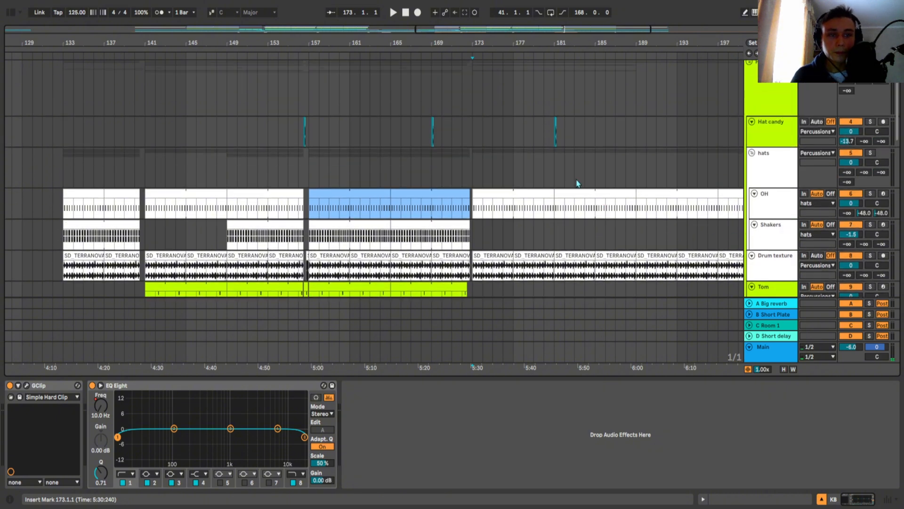
scroll(578, 183, up, 2)
scroll(477, 188, down, 10)
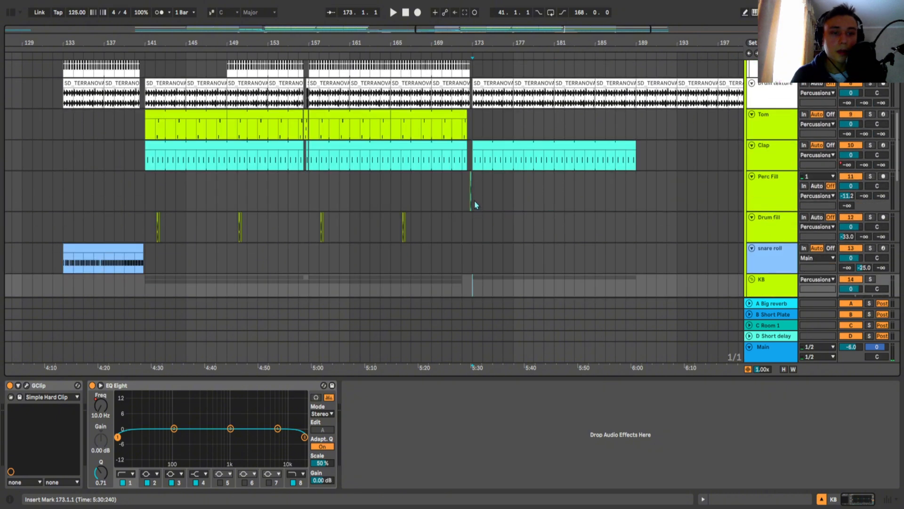
scroll(476, 206, down, 8)
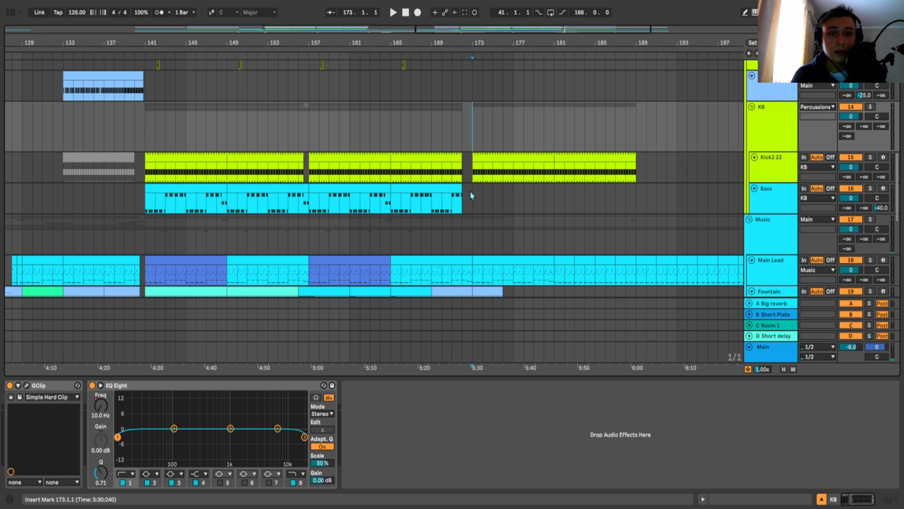
scroll(488, 196, down, 2)
click(473, 167)
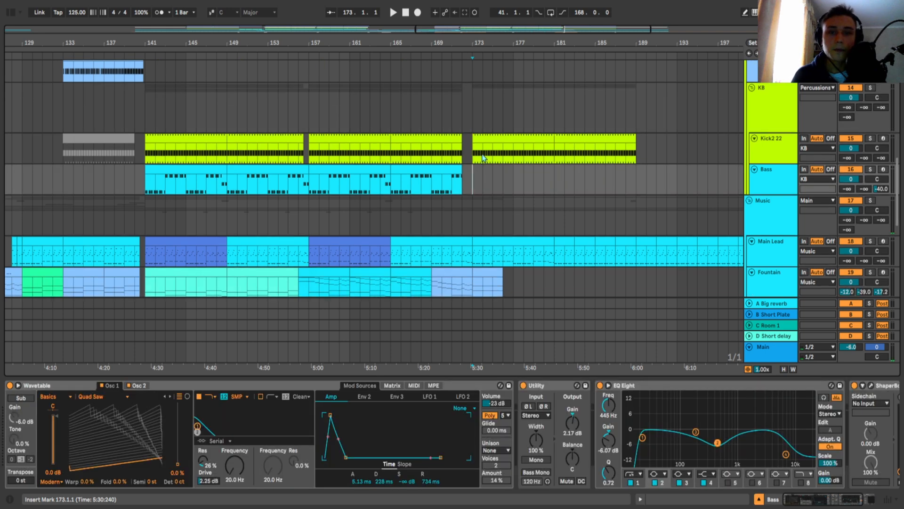
- Bring up the device chain of the Music group below the Bass track
scroll(475, 158, down, 6)
scroll(475, 161, down, 3)
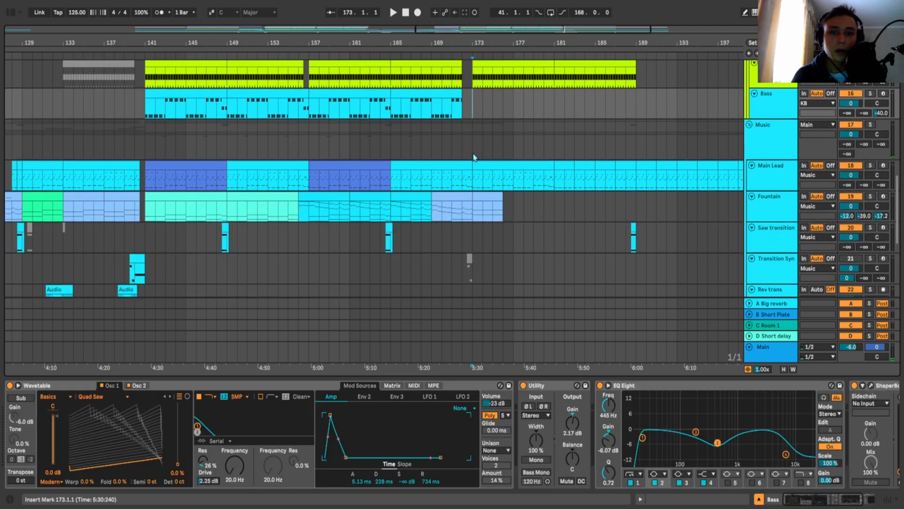
click(778, 117)
scroll(431, 129, left, 2)
scroll(433, 161, up, 2)
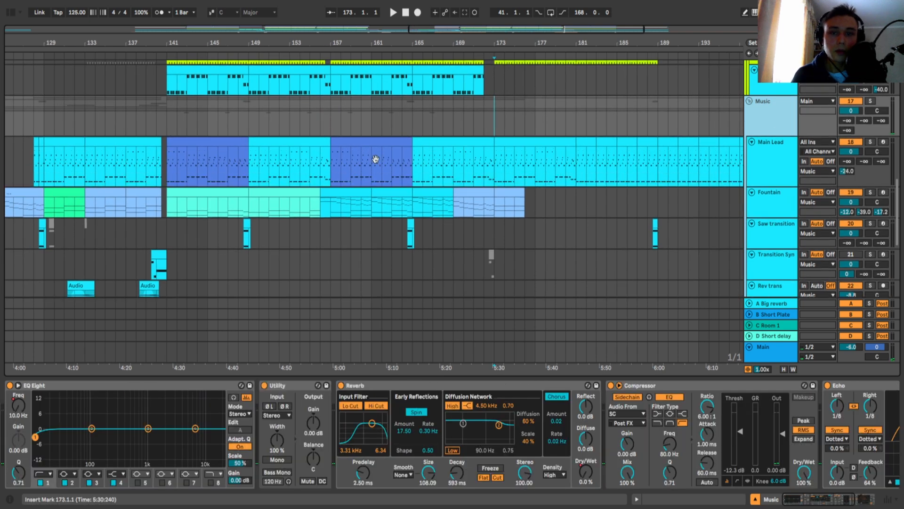
- Check the Main Lead track's devices at 142.1.1 and return to the Music group's effect chain
drag(150, 162, 349, 159)
click(375, 169)
click(796, 171)
click(369, 168)
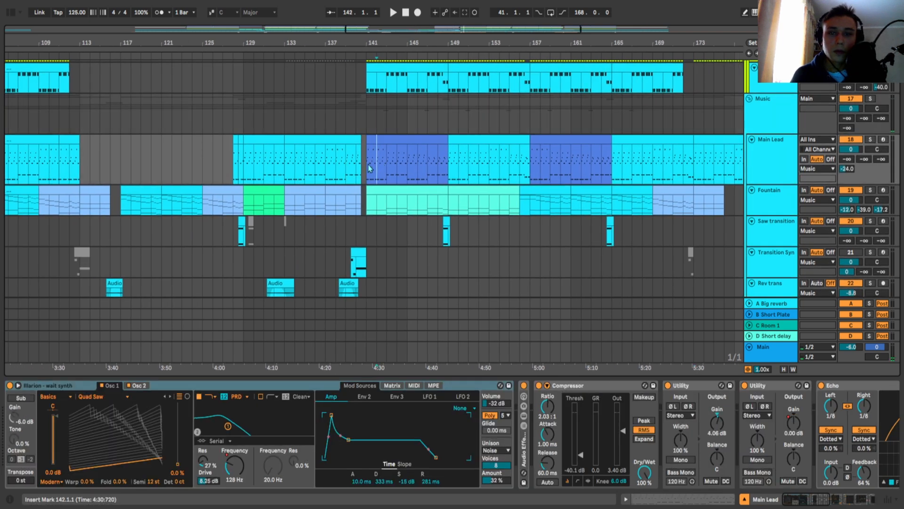
click(744, 120)
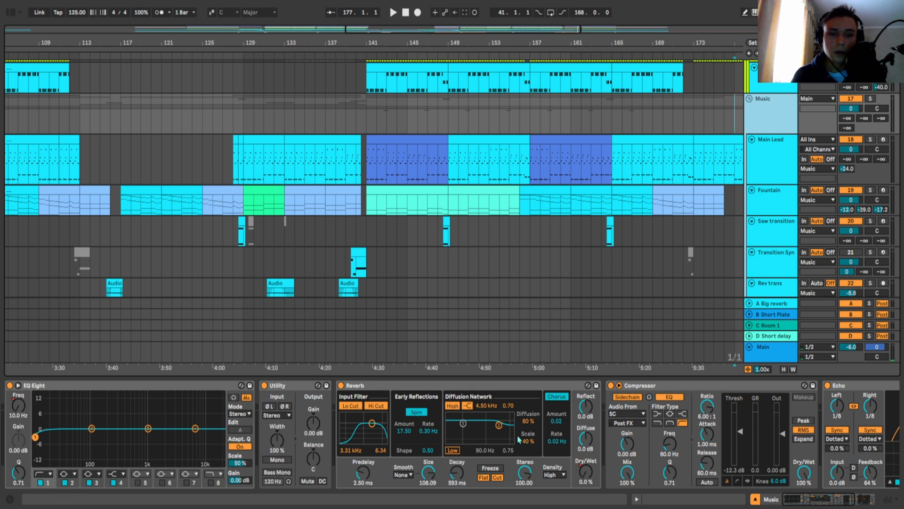
- Solo the Music group and play it from 157.1.1 with its effect chain in view
click(488, 136)
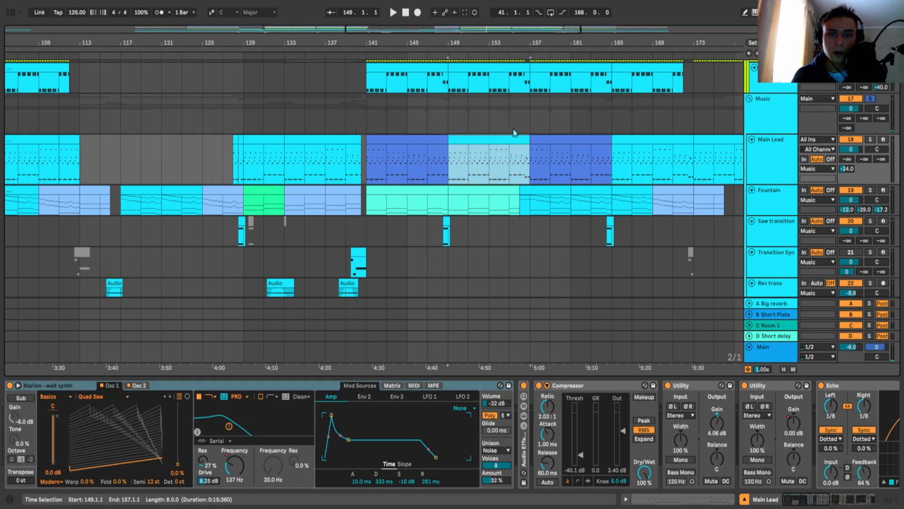
scroll(506, 129, right, 2)
click(497, 124)
key(space)
scroll(683, 141, right, 1)
click(762, 134)
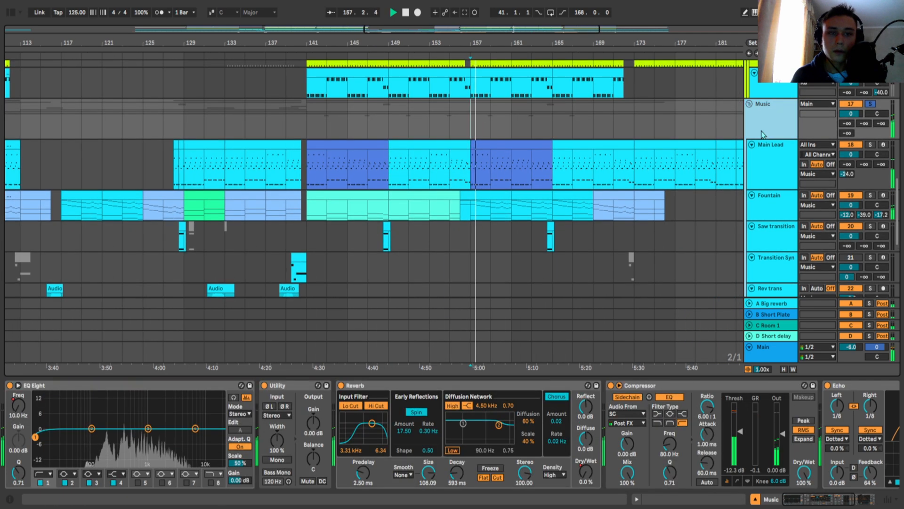
scroll(682, 171, right, 1)
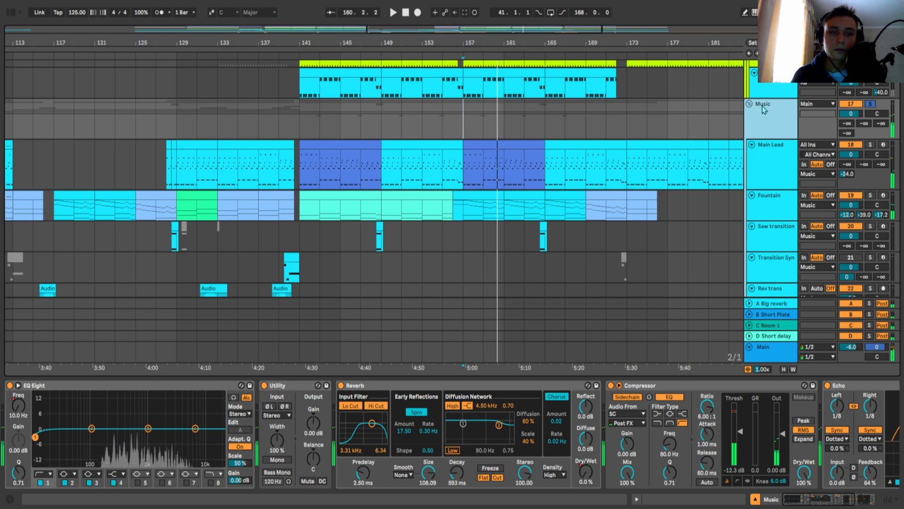
- Show the automation of the Music group's EQ Eight band 1 frequency and play the outro from 191.1.1
right_click(18, 407)
click(32, 417)
drag(357, 139, 386, 147)
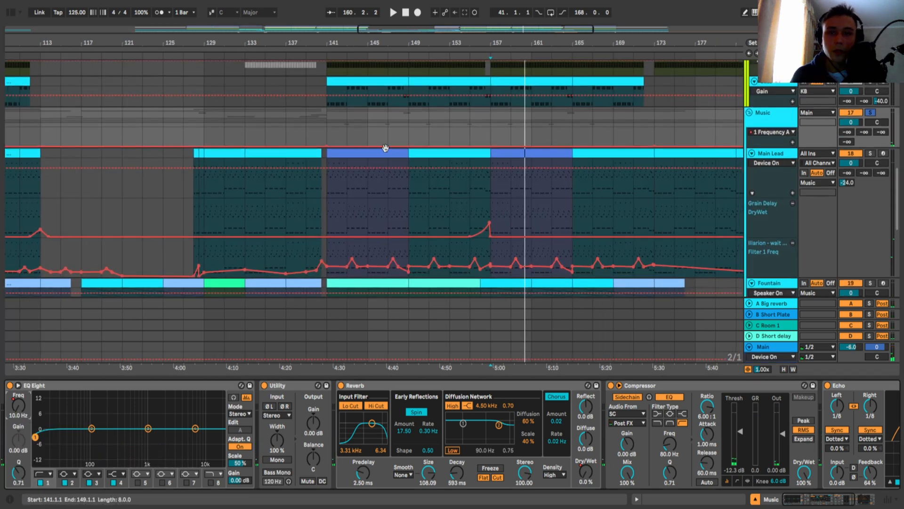
scroll(379, 145, down, 5)
click(123, 134)
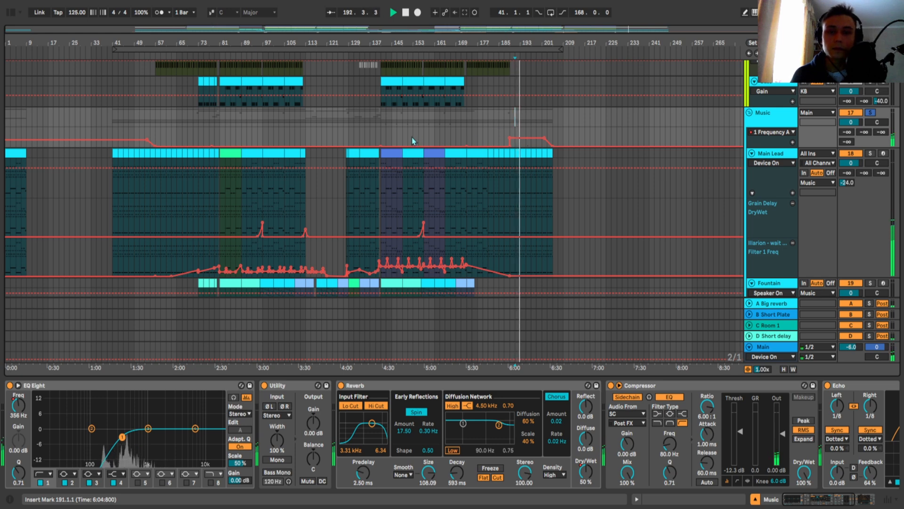
- Show the Music group's Reverb Dry/Wet automation across the whole arrangement
scroll(410, 141, up, 3)
key(a)
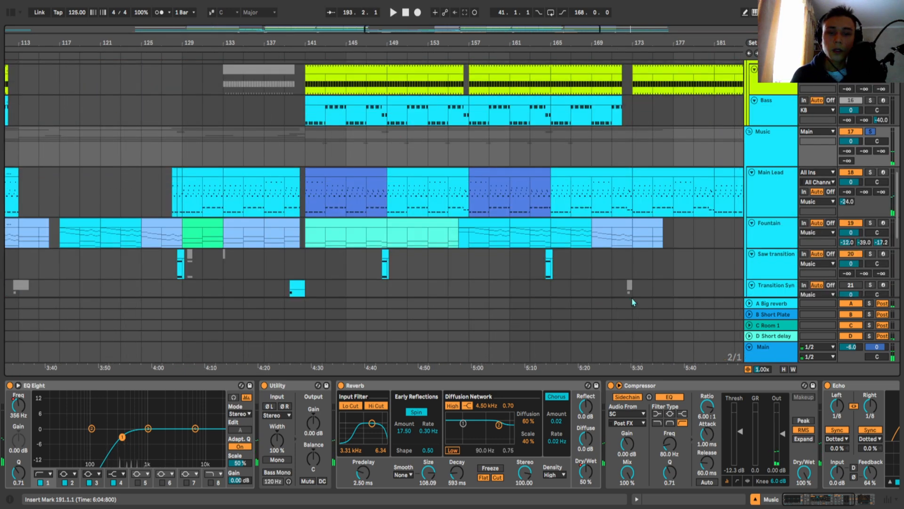
right_click(586, 471)
click(603, 375)
scroll(478, 155, down, 3)
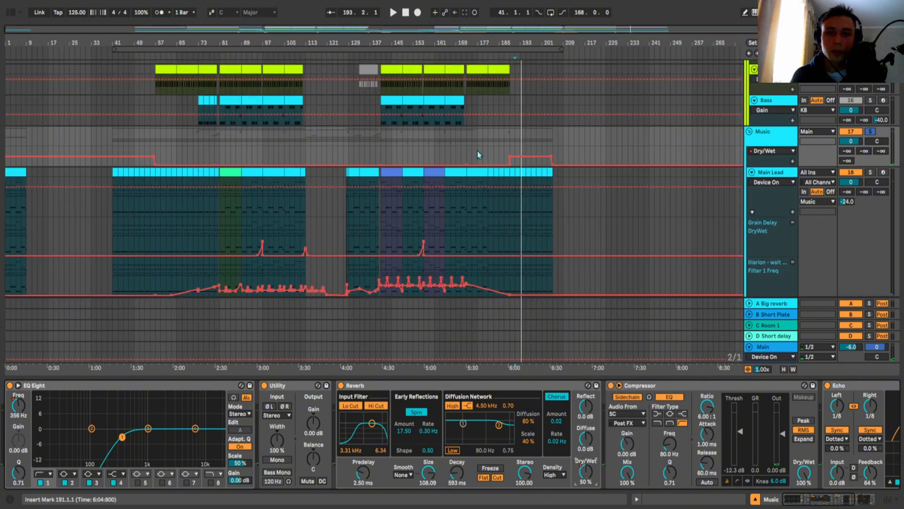
- Examine the raised Reverb Dry/Wet sections in the intro and outro, playing the outro from 197.1.1
key(space)
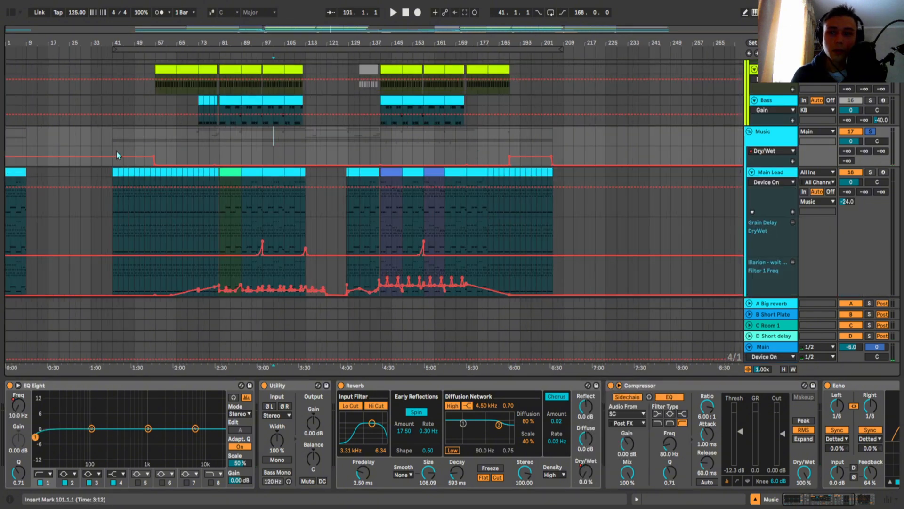
drag(117, 150, 152, 151)
drag(520, 151, 529, 150)
key(space)
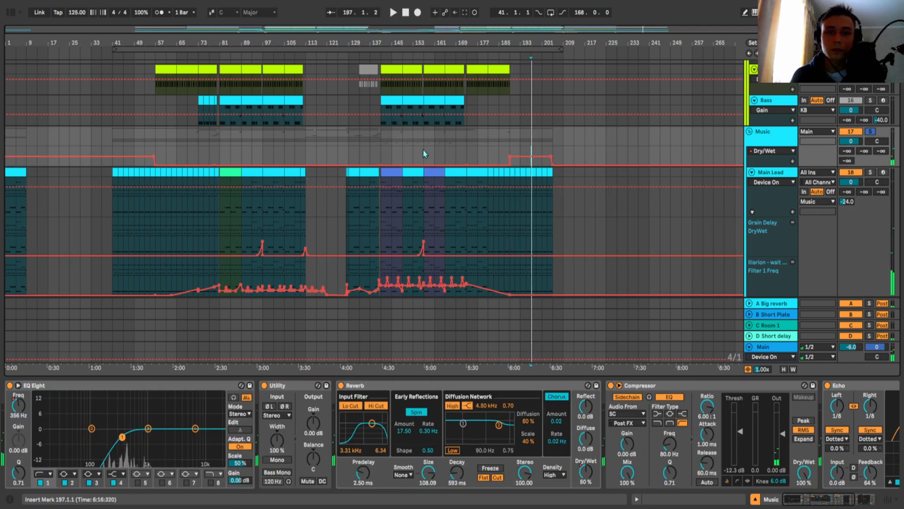
- Play the Music group from 157.1.1 and review the reverb automation around the second drop
click(423, 155)
key(space)
key(plus)
key(plus)
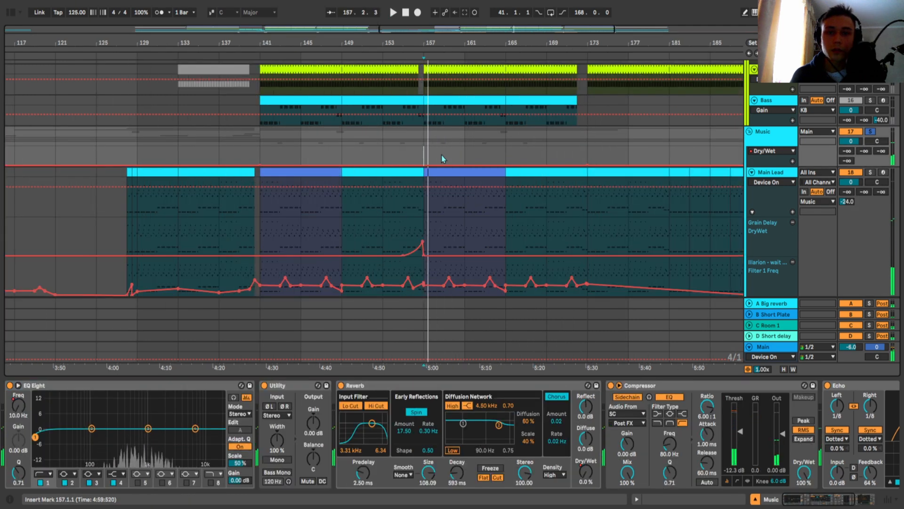
key(minus)
key(minus)
key(minus)
key(minus)
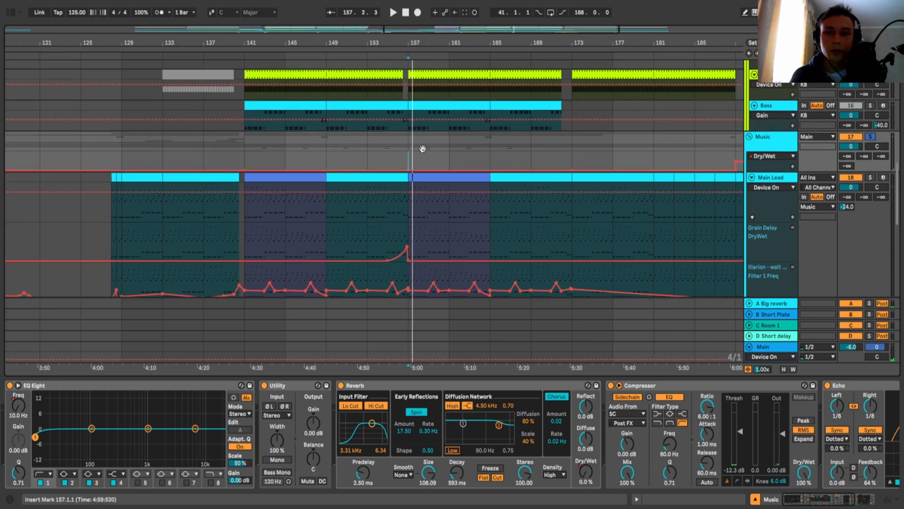
drag(156, 170, 499, 170)
scroll(426, 170, up, 4)
click(427, 171)
drag(430, 168, 406, 166)
scroll(559, 154, down, 2)
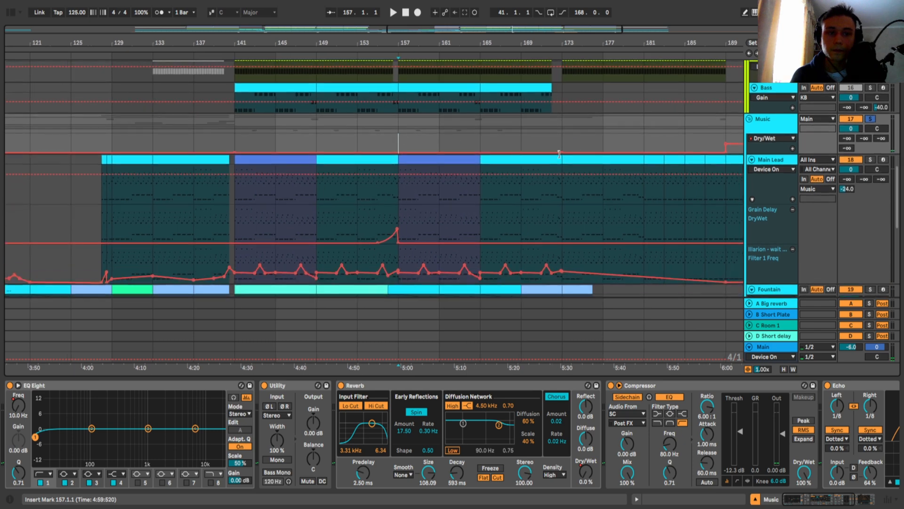
- Play the Music group briefly from 157.1.1 and show the automation of its Echo Dry/Wet
scroll(681, 425, right, 5)
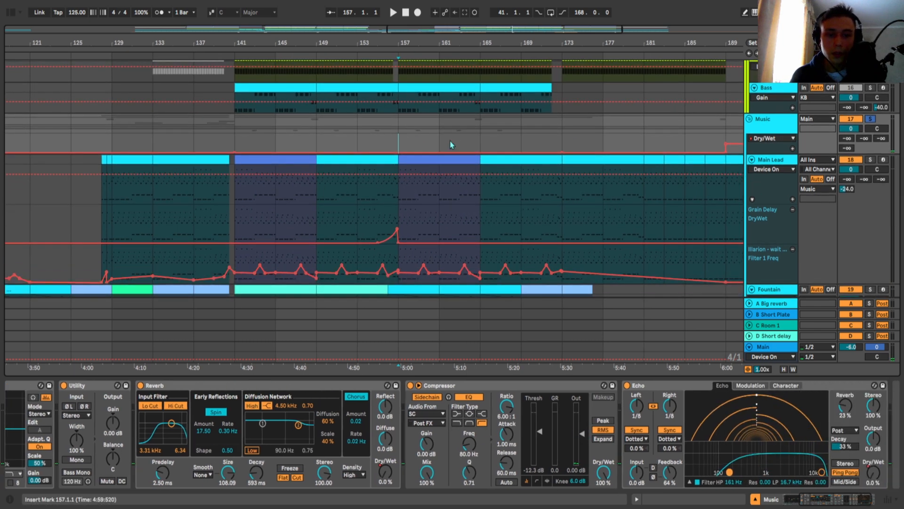
key(space)
scroll(800, 452, right, 2)
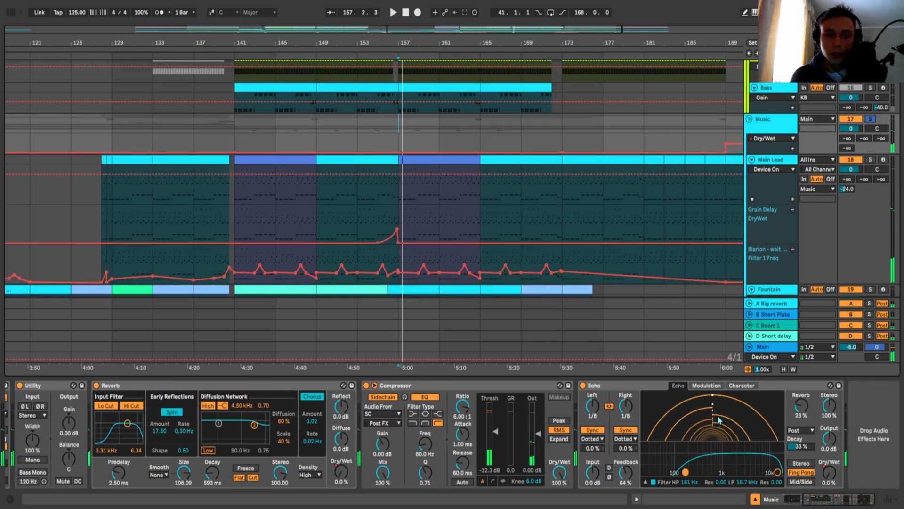
right_click(826, 472)
click(765, 391)
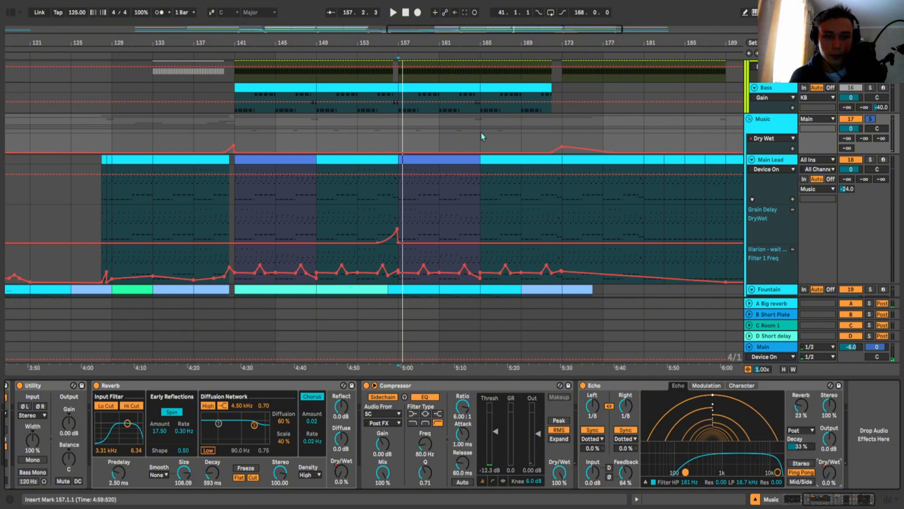
- Play the Echo Dry/Wet rise near bar 113 on the Music group, starting from 111.2.1
scroll(449, 149, down, 3)
click(303, 137)
key(space)
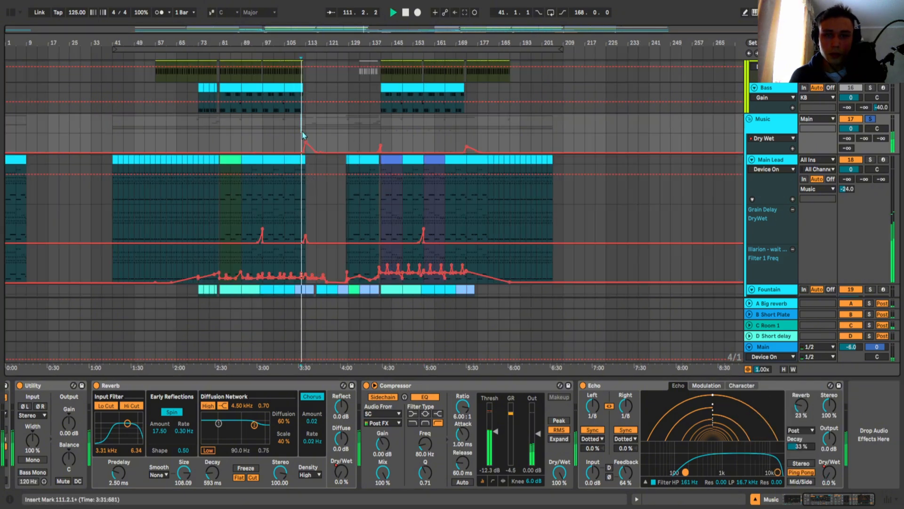
scroll(303, 137, up, 3)
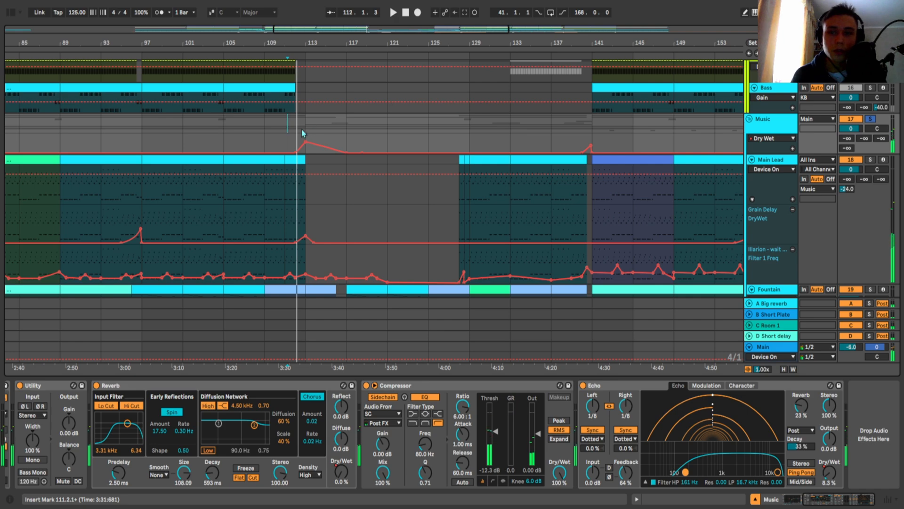
- Play the Echo Dry/Wet rise leading into bar 141, starting from 140.1.1
drag(491, 133, 391, 141)
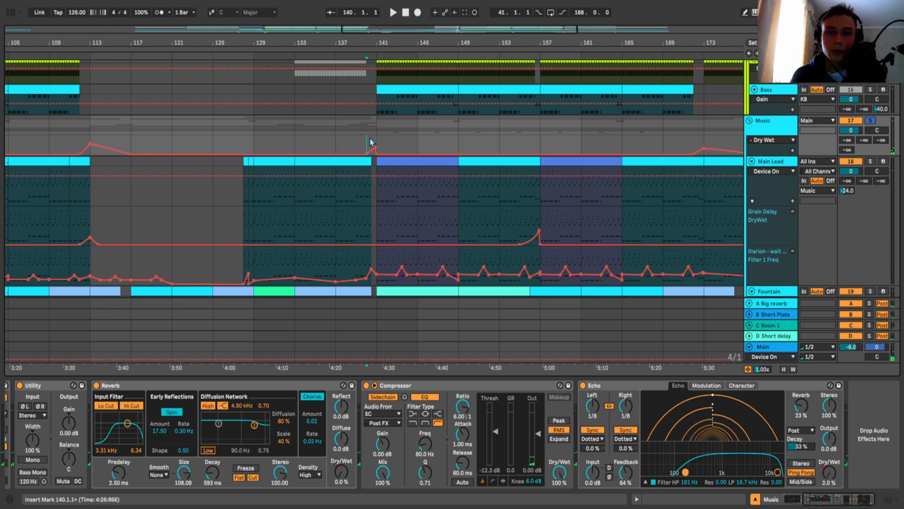
key(space)
drag(466, 146, 400, 137)
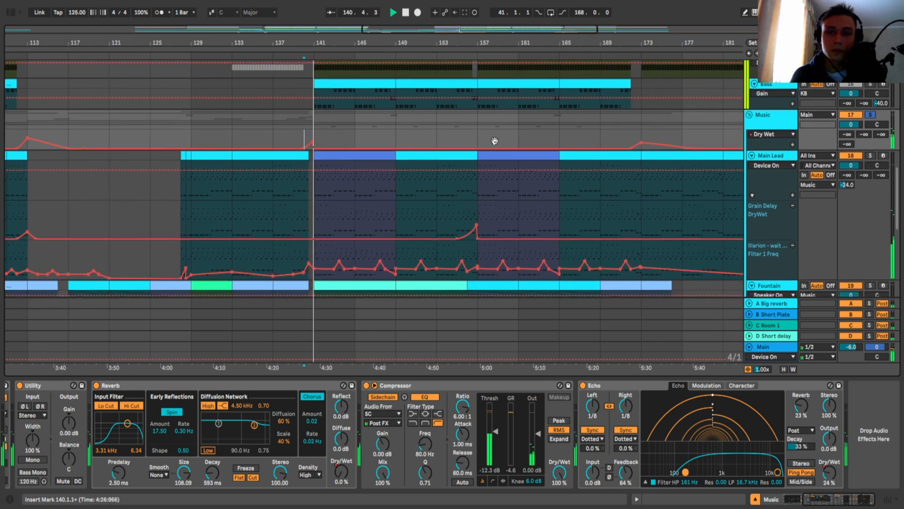
- Play the Echo Dry/Wet rise near bar 173 from 172.1.4 and inspect its automation curve
drag(495, 141, 409, 139)
click(547, 137)
key(space)
key(space)
drag(590, 136, 572, 144)
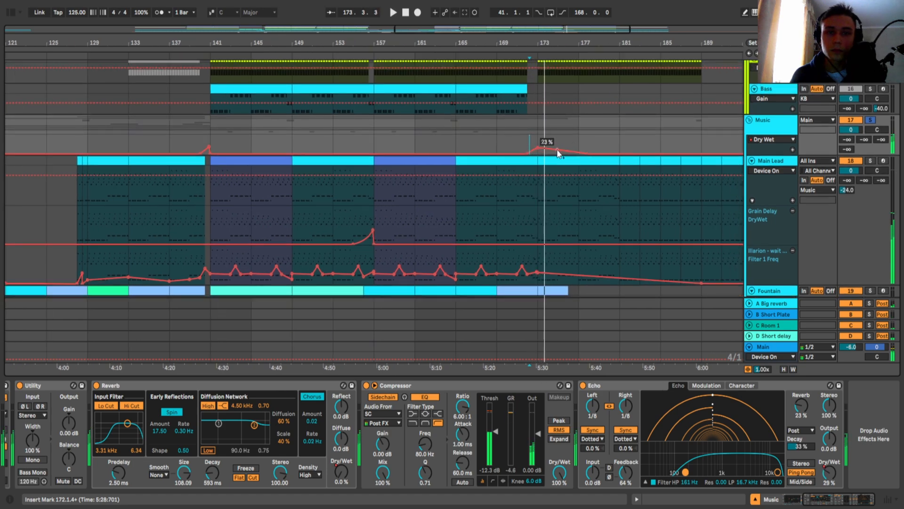
- Hide the automation, solo the Main Lead track and play it from 141.1.1
key(a)
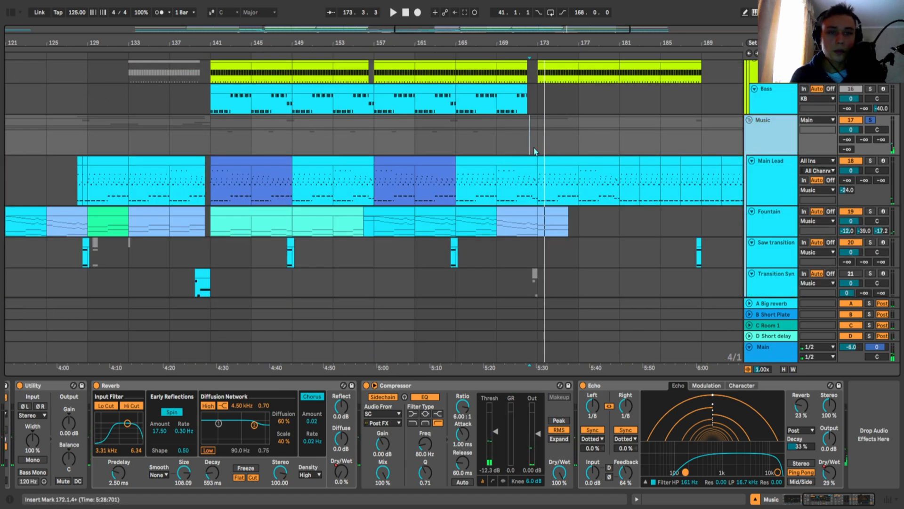
click(534, 150)
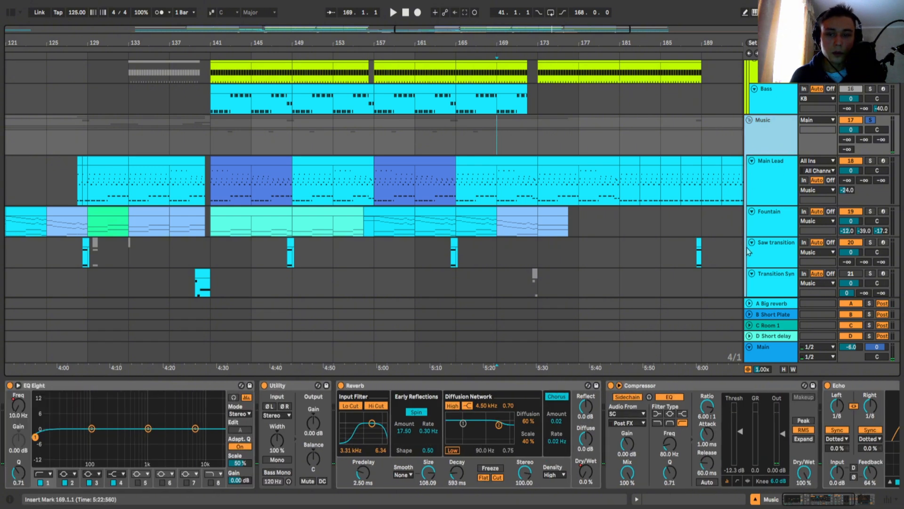
click(422, 199)
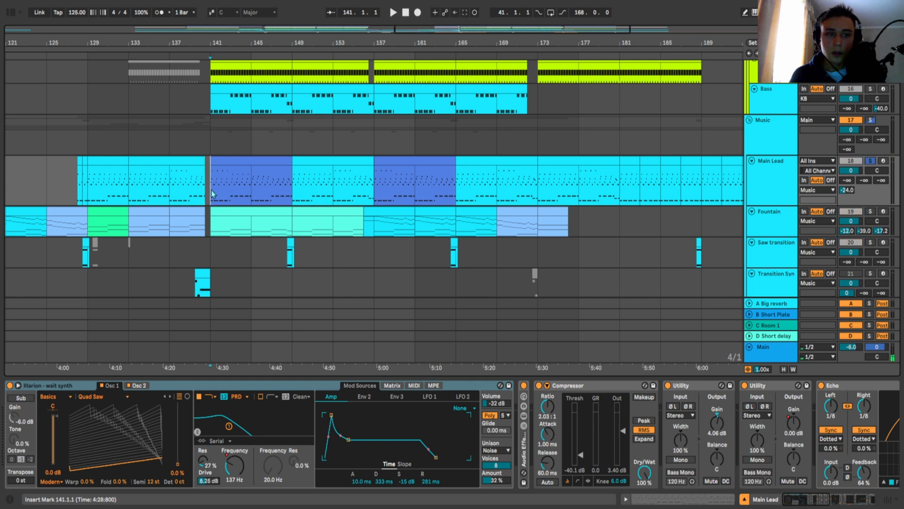
scroll(320, 204, left, 3)
click(759, 183)
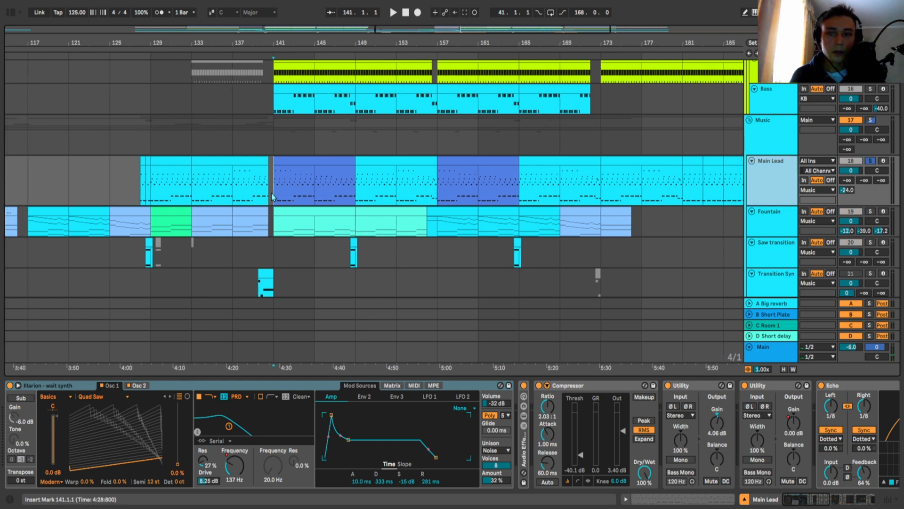
key(space)
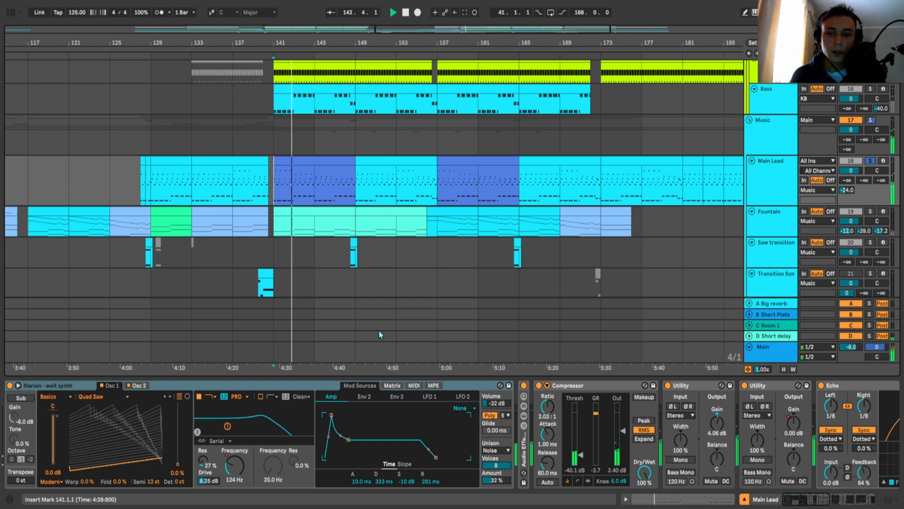
- Stop playback and view the Main Lead synth's Osc 2 and Osc 1 settings
key(space)
click(145, 386)
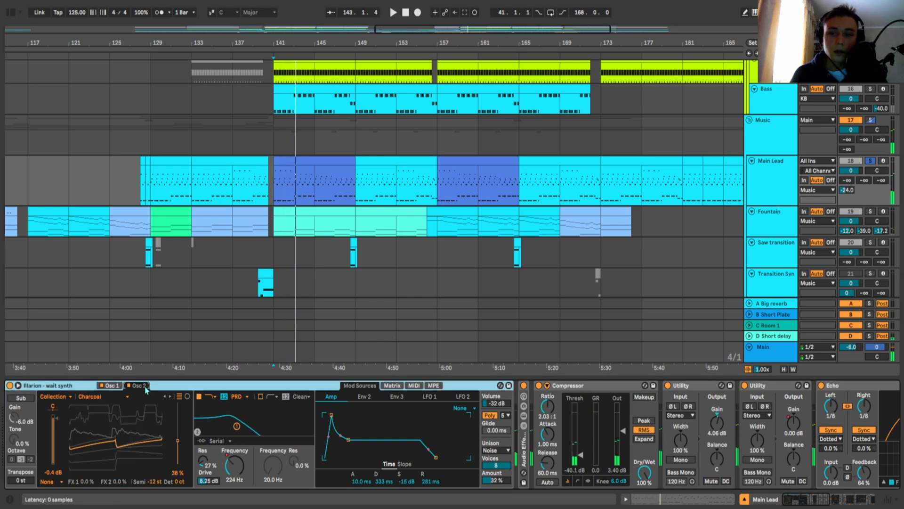
click(113, 386)
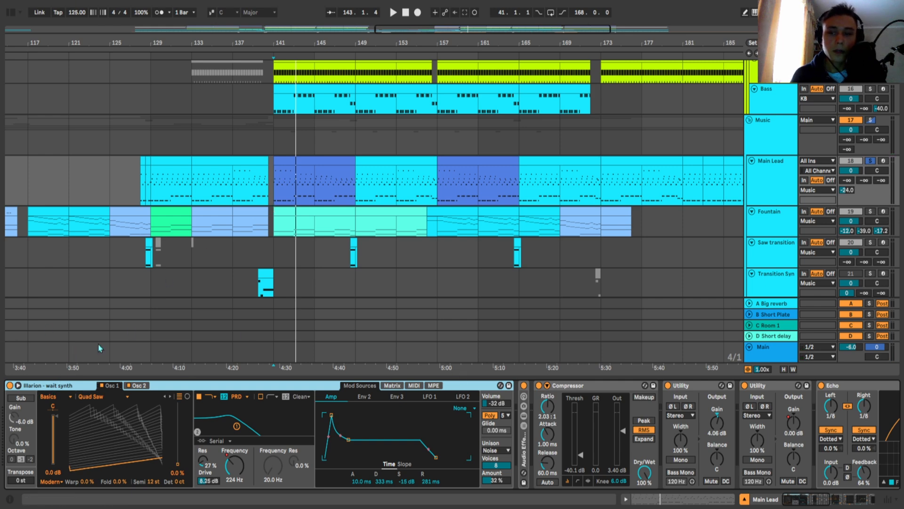
- Place the insert mark at 141.1.1 on Main Lead and show its synth's Filter 1 frequency automation across the whole arrangement
scroll(283, 187, up, 1)
scroll(283, 187, down, 1)
click(282, 186)
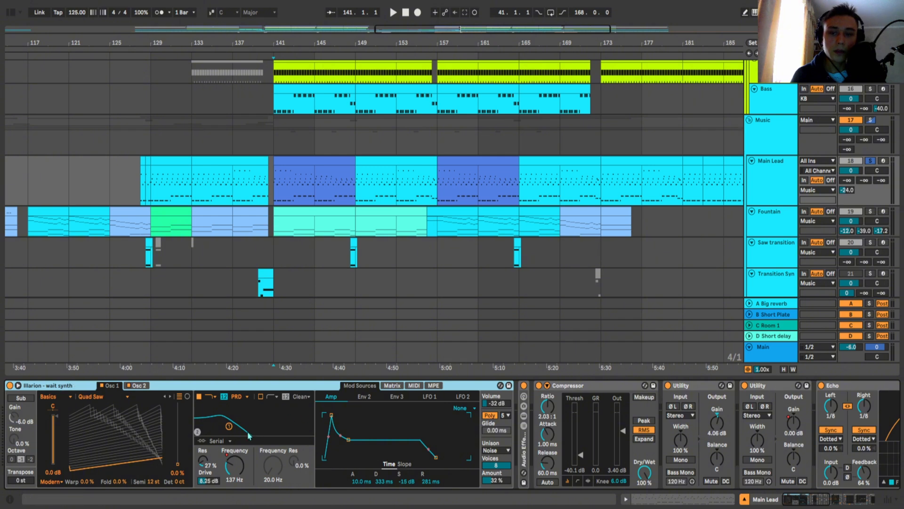
right_click(234, 459)
click(274, 360)
key(w)
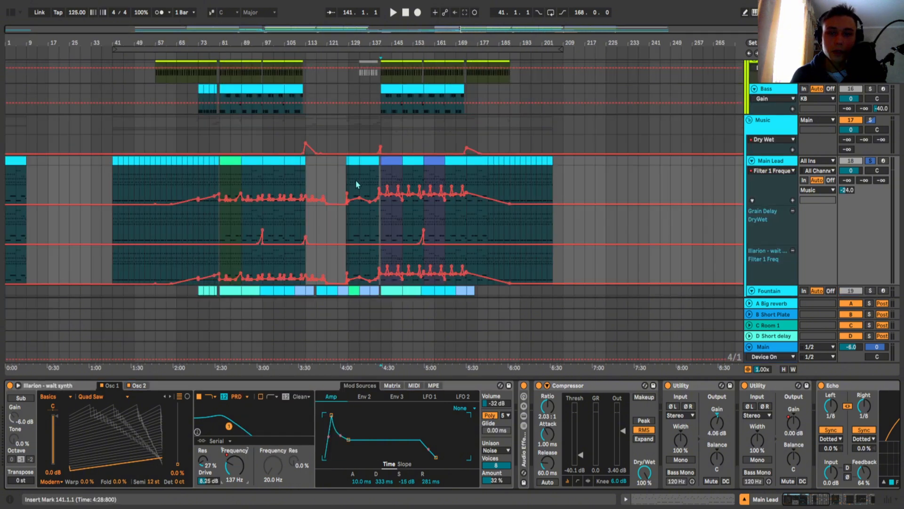
- Play the Main Lead from 91.3.1 and from 144.1.1 to hear the filter frequency automation
click(249, 187)
key(space)
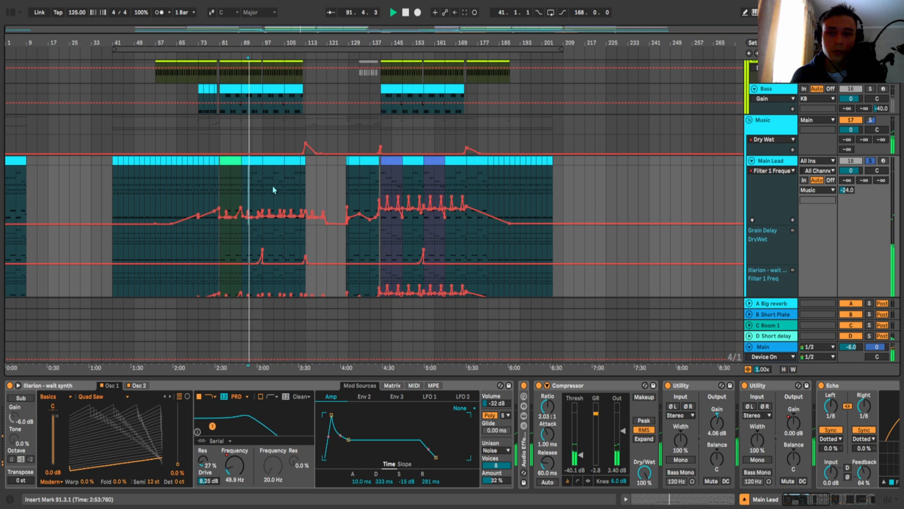
click(274, 190)
click(389, 185)
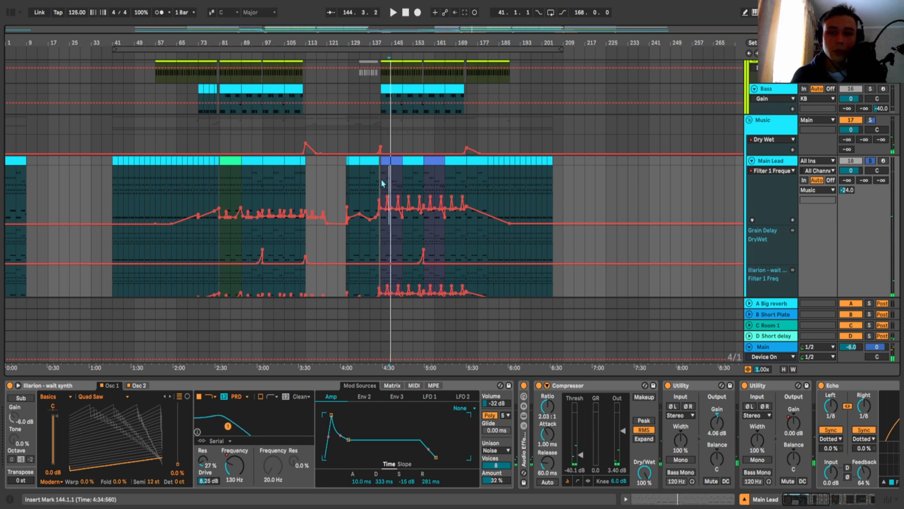
- Play the Main Lead from 151.1.1 to hear the filter frequency automation around its peaks
key(space)
drag(382, 183, 466, 184)
click(418, 181)
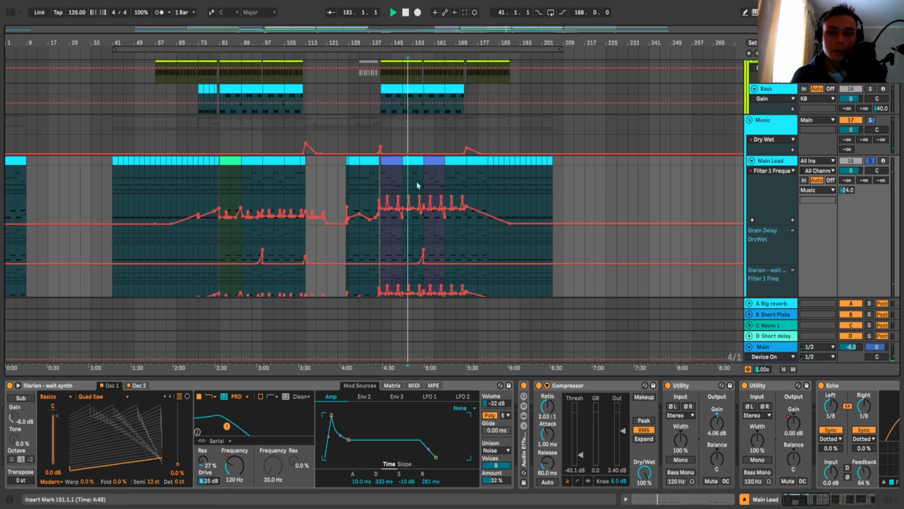
scroll(414, 190, up, 5)
scroll(415, 192, down, 1)
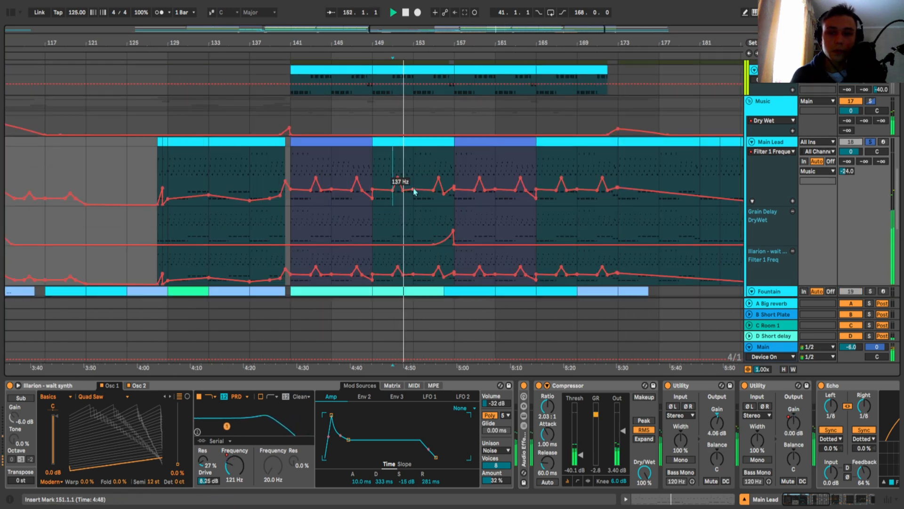
key(space)
- Examine the Main Lead's filter frequency automation from bar 141 and place the insert mark at 157.1.1
scroll(379, 176, up, 1)
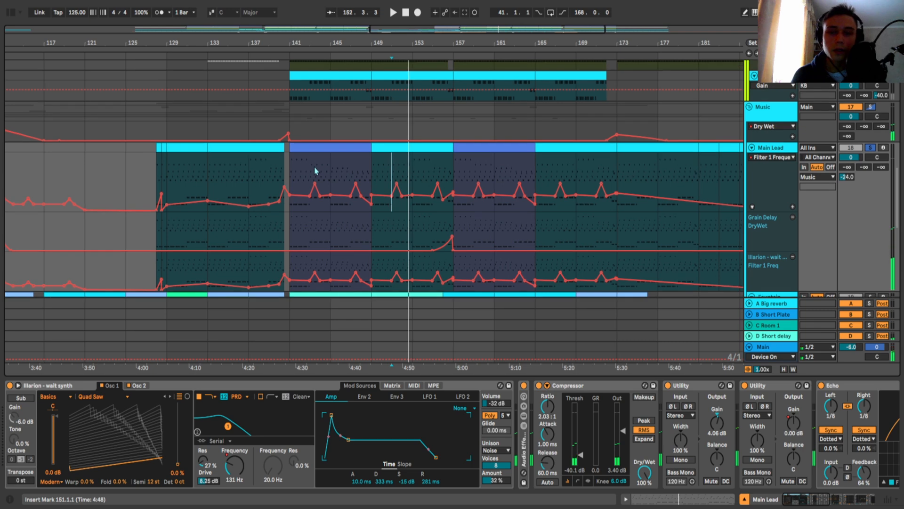
scroll(316, 170, up, 1)
drag(286, 175, 460, 178)
click(450, 183)
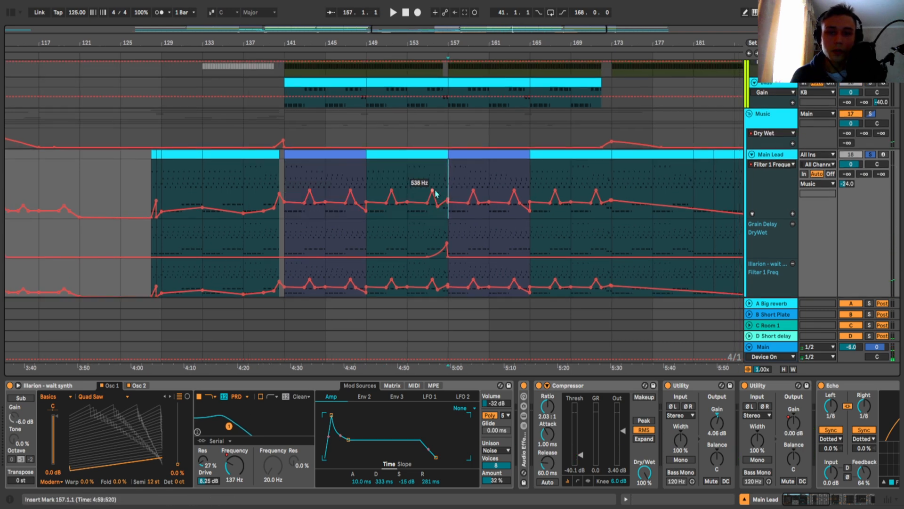
- Play the Main Lead from about 164.4.1 to hear the last filter frequency peaks before the automation falls
scroll(445, 192, right, 5)
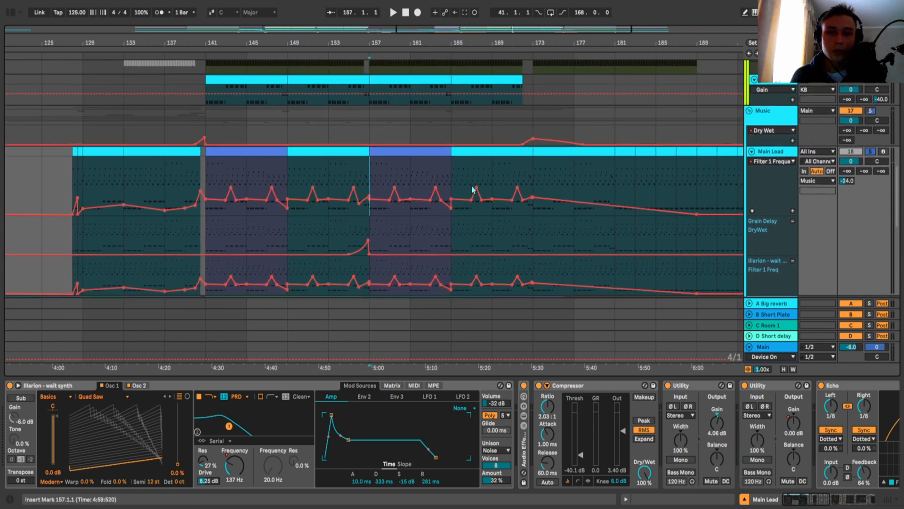
scroll(473, 189, right, 2)
click(417, 178)
key(space)
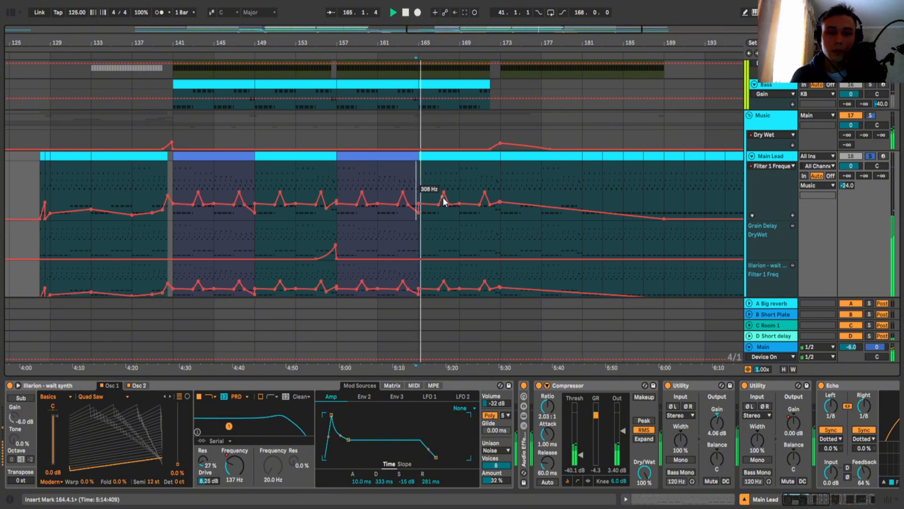
scroll(455, 195, left, 1)
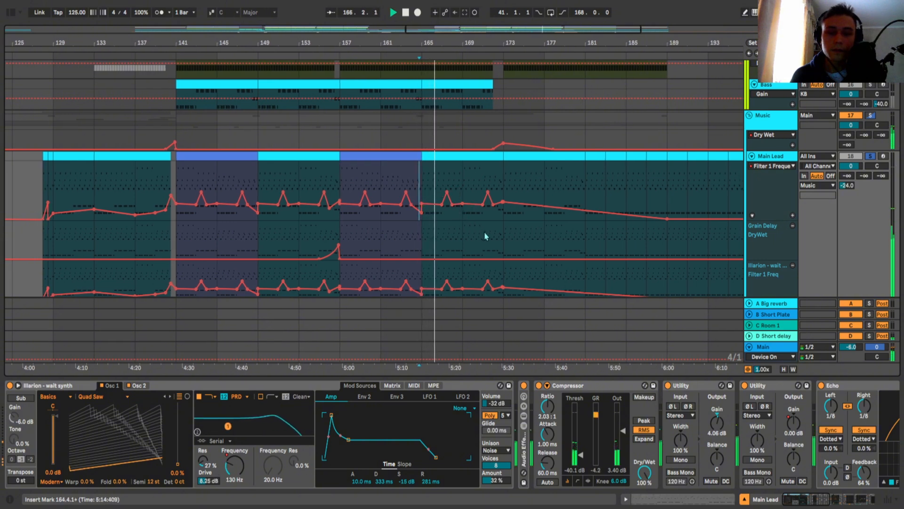
- Unfold the Main Lead's Audio Effect Rack and show the devices in its Echo chain
click(524, 426)
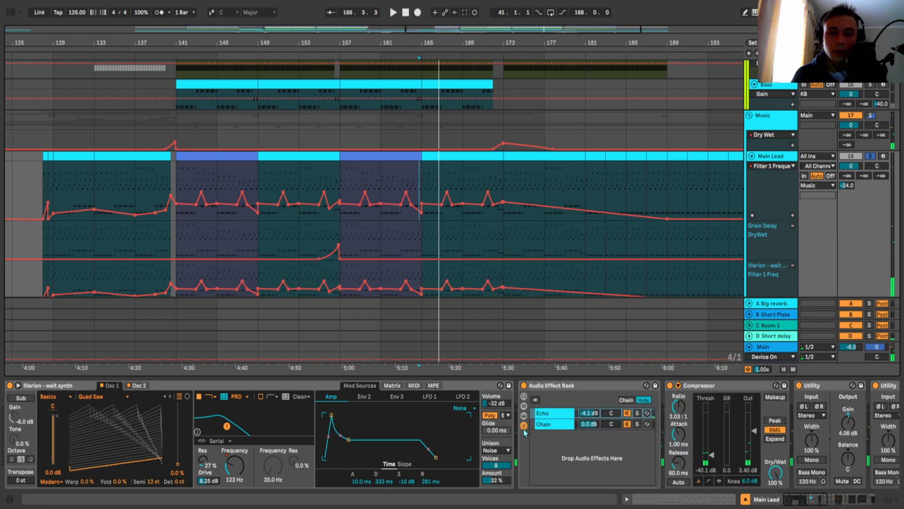
scroll(566, 423, right, 3)
double_click(462, 415)
scroll(509, 406, right, 2)
- Play the Main Lead while viewing the Echo chain's effects, and unfold its Echo device
key(space)
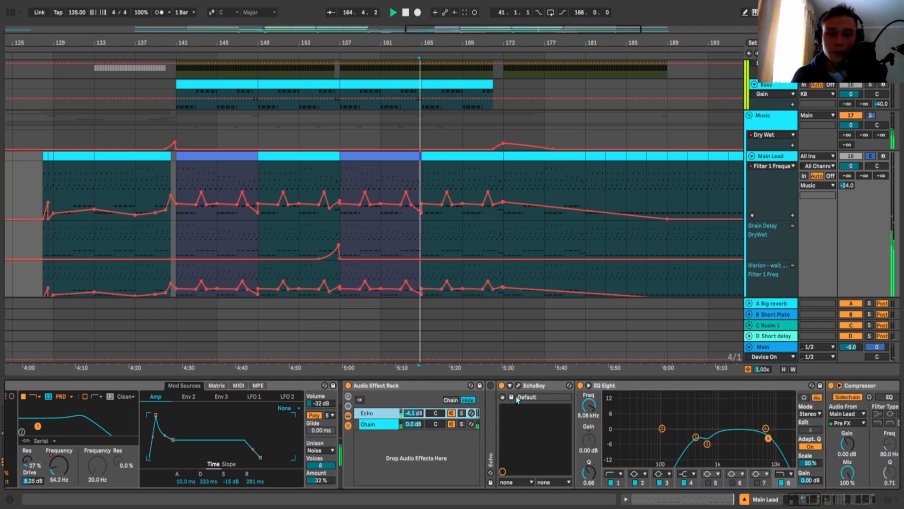
scroll(517, 401, right, 1)
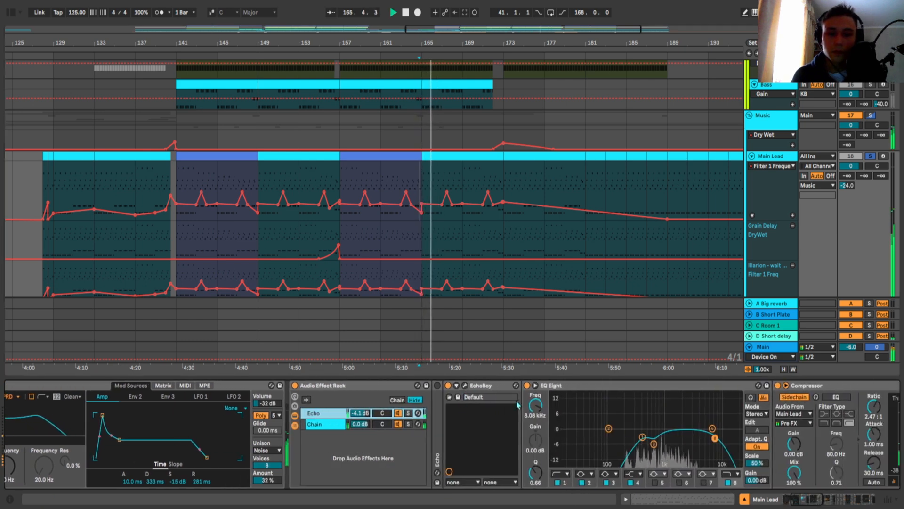
scroll(495, 407, right, 1)
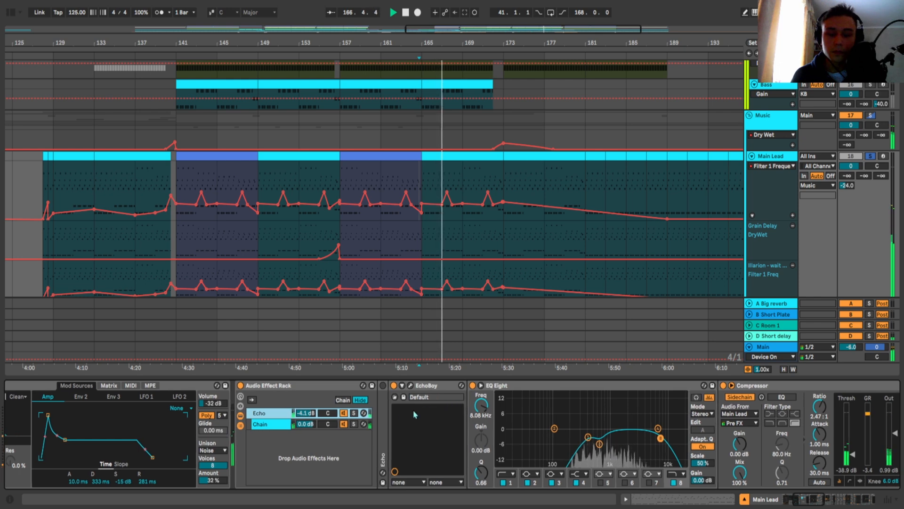
double_click(383, 420)
key(space)
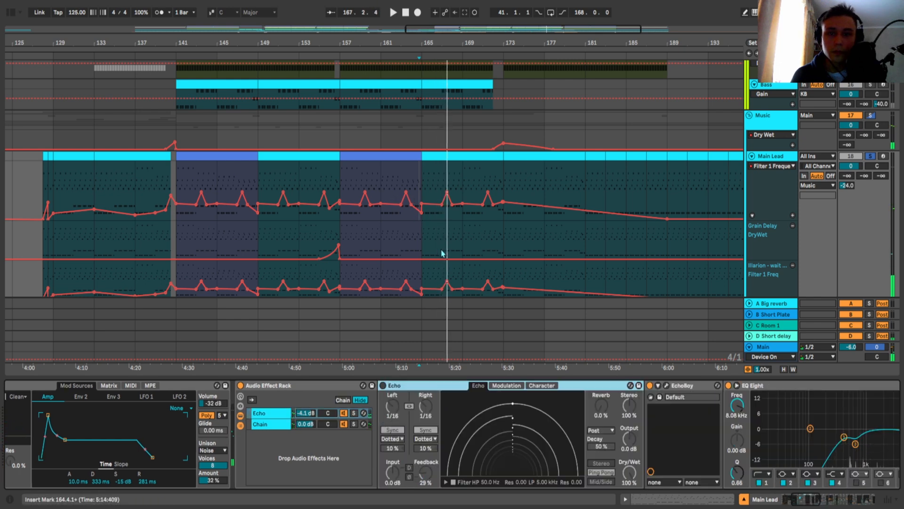
- Fold the Echo device, compare the sound with the Echo chain muted and active during playback, and fold the rack
scroll(583, 394, right, 1)
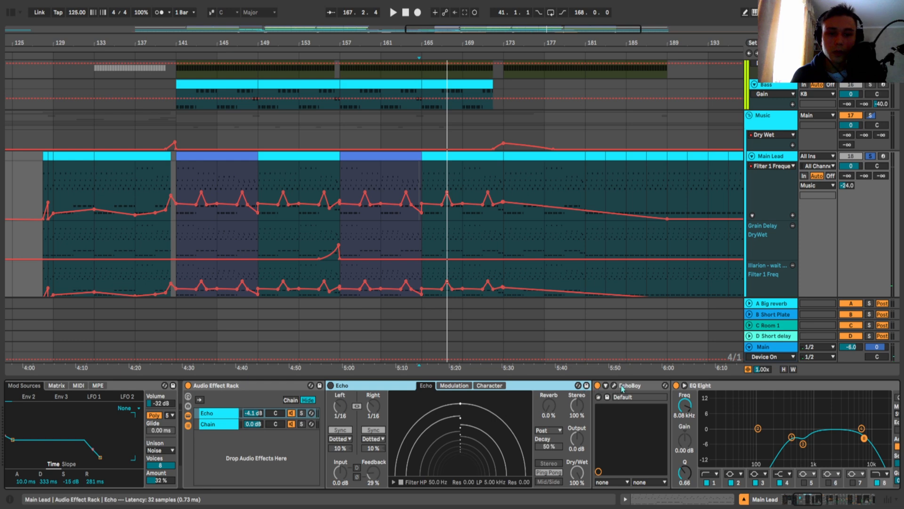
key(space)
double_click(392, 385)
click(291, 413)
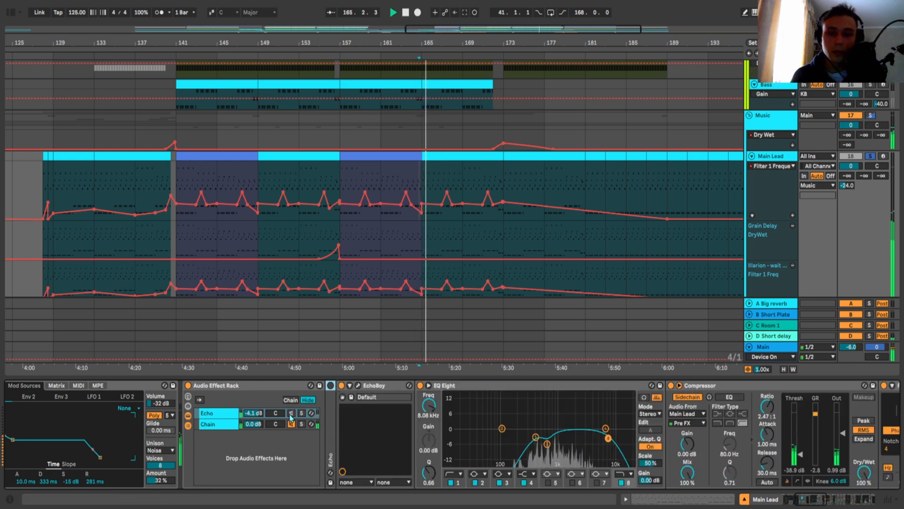
click(291, 413)
double_click(241, 385)
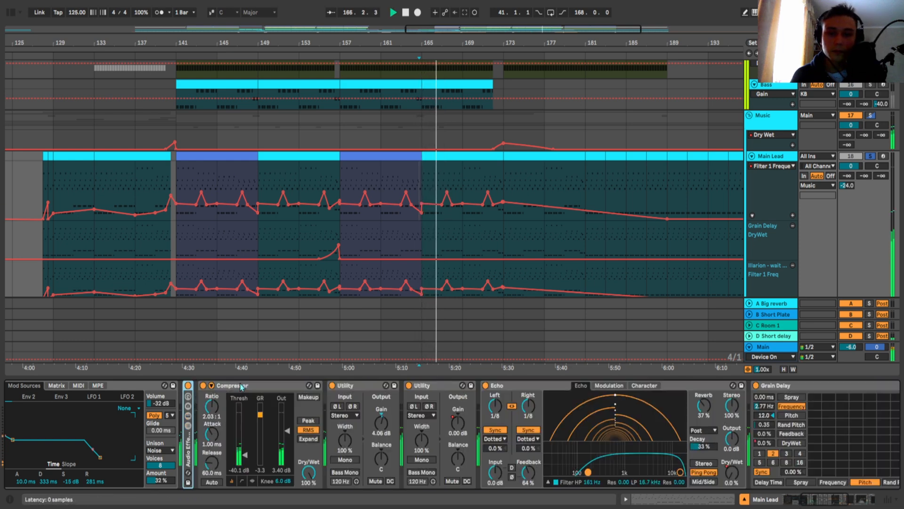
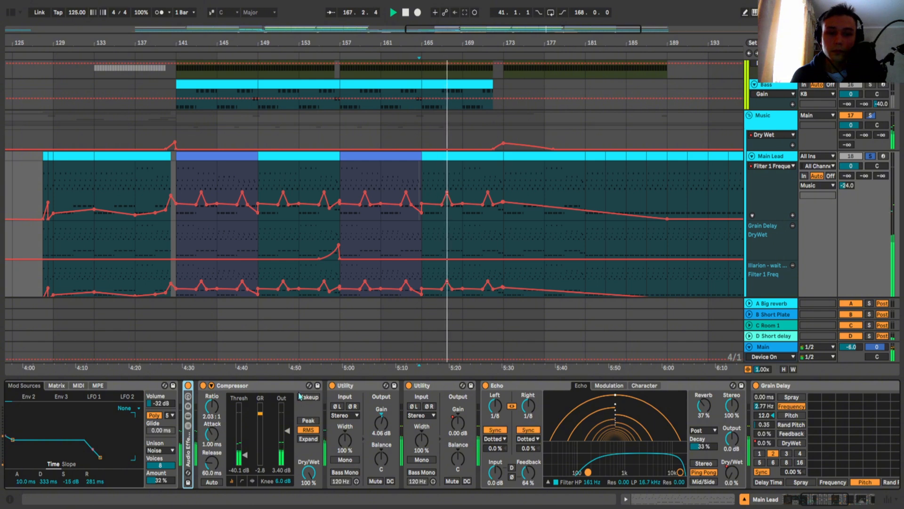
- Unfold the Audio Effect Rack and compare the Main Lead's sound with the Compressor bypassed and active
click(188, 426)
scroll(302, 427, right, 2)
key(space)
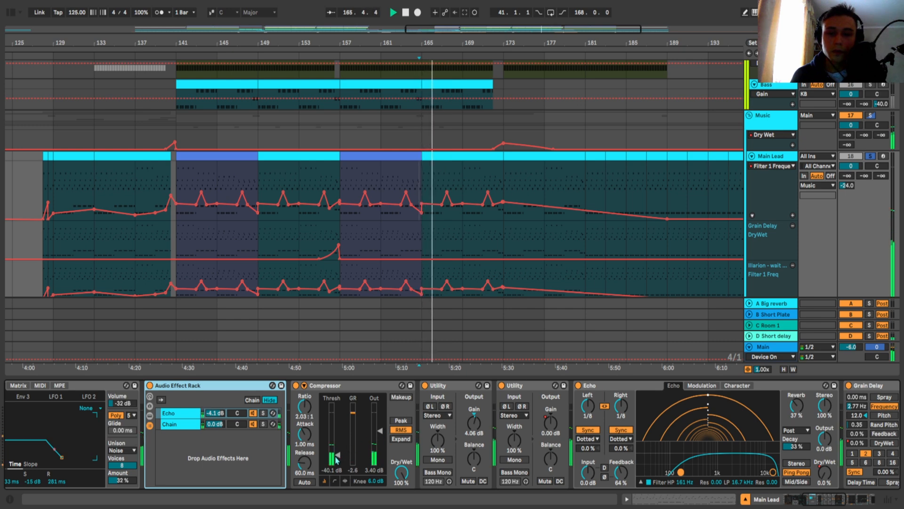
click(296, 385)
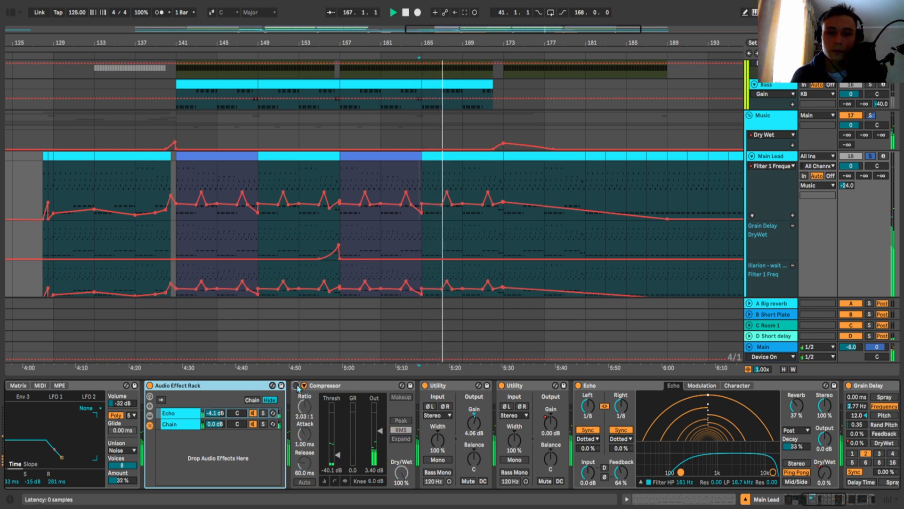
click(296, 385)
- Show the second Utility's Gain automation on the Main Lead across the whole arrangement
scroll(530, 408, right, 2)
right_click(498, 422)
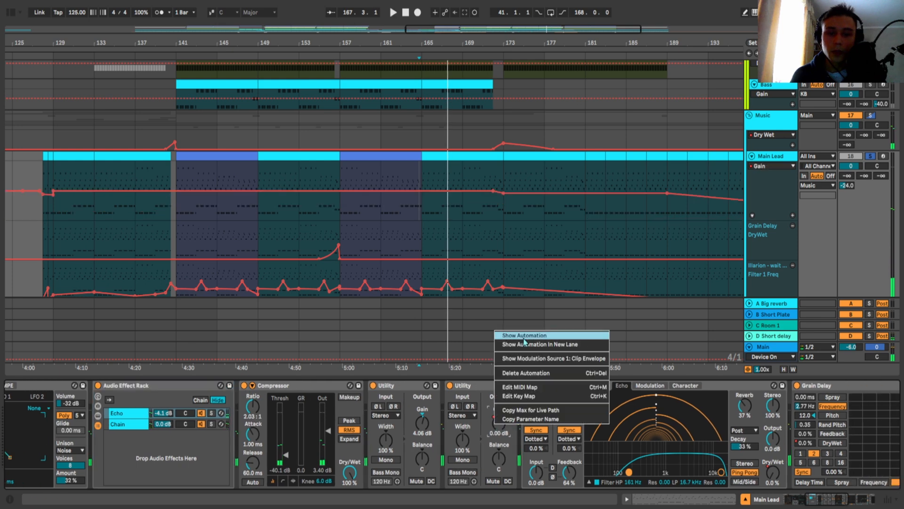
click(513, 333)
scroll(471, 196, down, 5)
scroll(441, 189, up, 1)
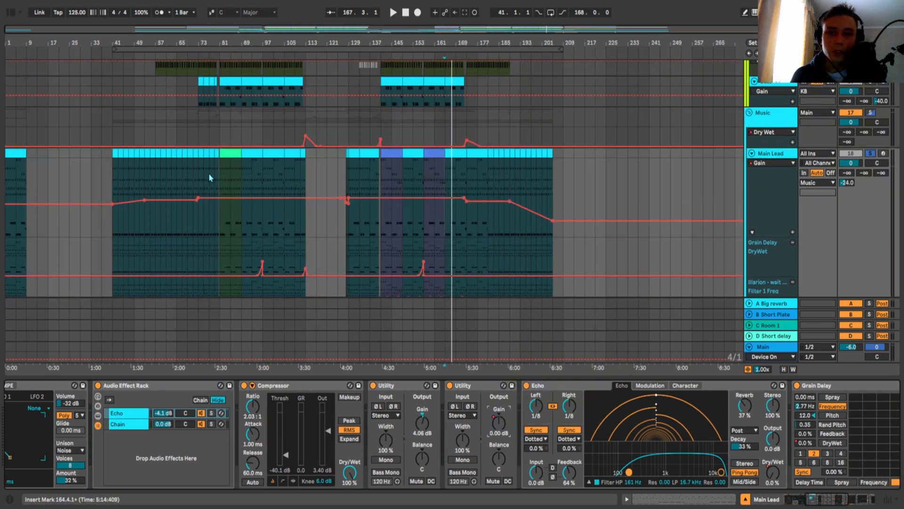
- Play the Main Lead from several points before the first drop, including 47.1.1, to hear the Gain automation
click(189, 185)
key(space)
click(162, 187)
key(space)
key(space)
click(129, 187)
key(space)
key(space)
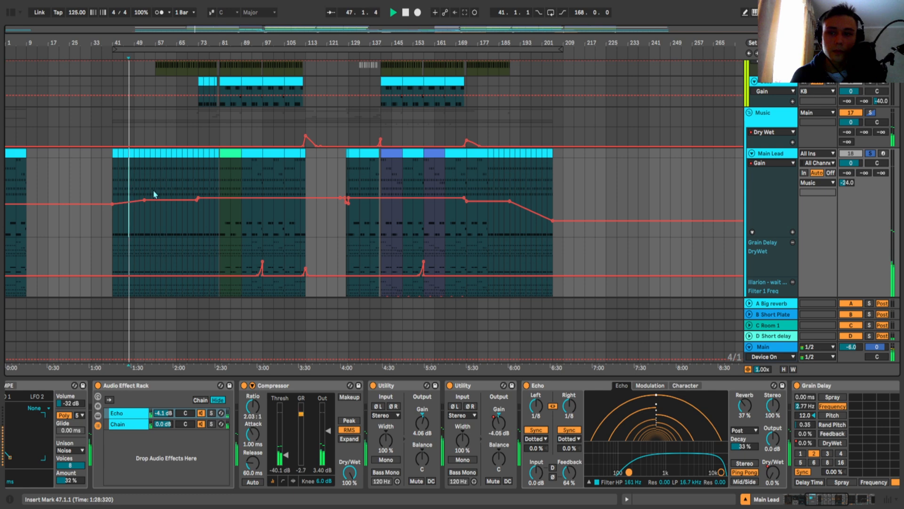
- Play the Main Lead from the build-up and from 89.1.1 to compare the level set by the Gain automation
click(156, 192)
key(space)
key(space)
click(210, 184)
click(242, 188)
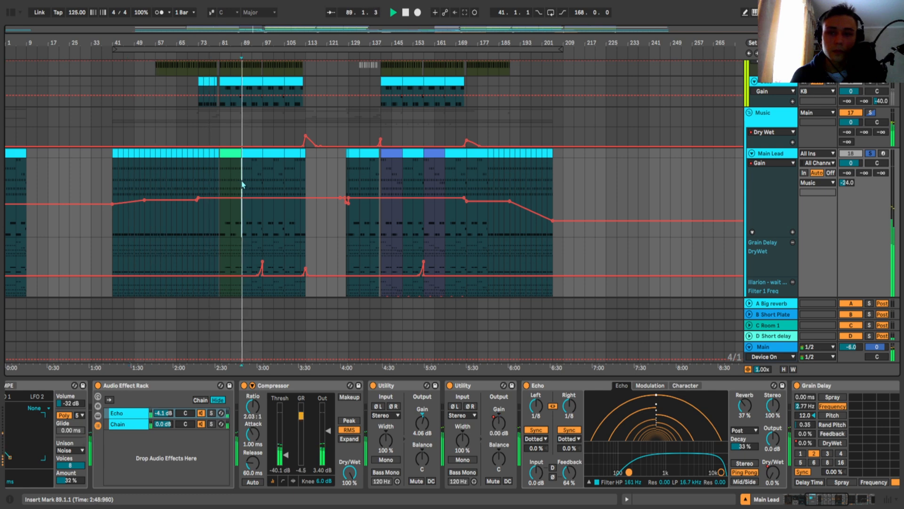
key(space)
- Place the insert mark at 137.1.1 and select the Main Lead section from bar 141 to about bar 153
click(370, 177)
scroll(395, 184, up, 4)
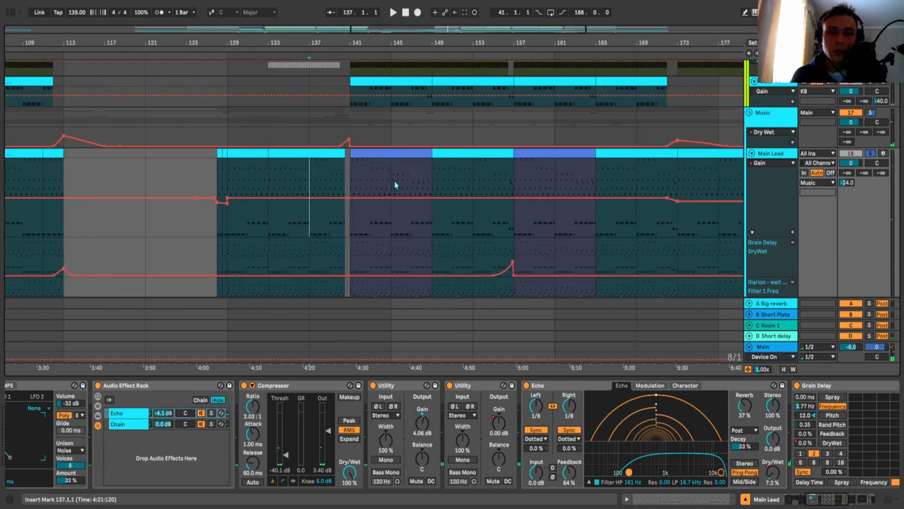
drag(356, 178, 473, 182)
- Play the Main Lead from 173.1.1 and 181.1.1 to hear the Gain reduction, and place the insert mark at 161.1.1
scroll(473, 182, down, 5)
click(465, 183)
click(468, 184)
key(space)
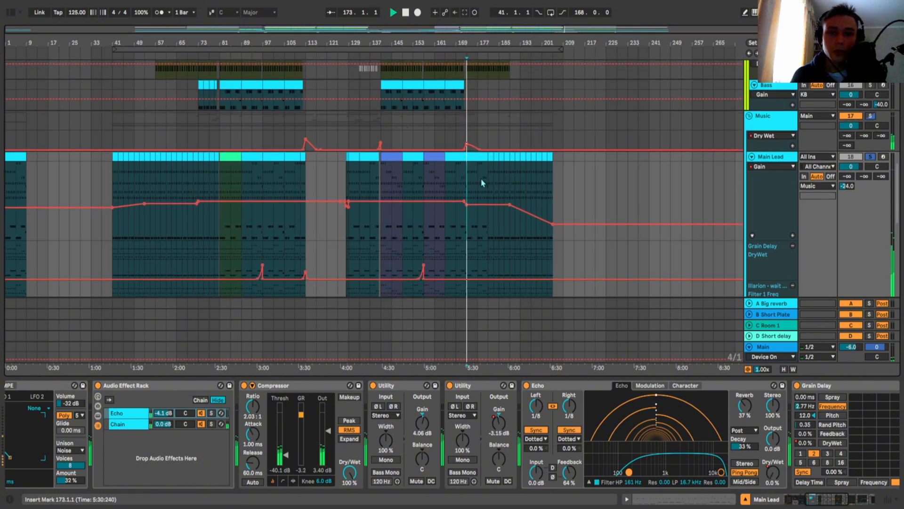
click(494, 193)
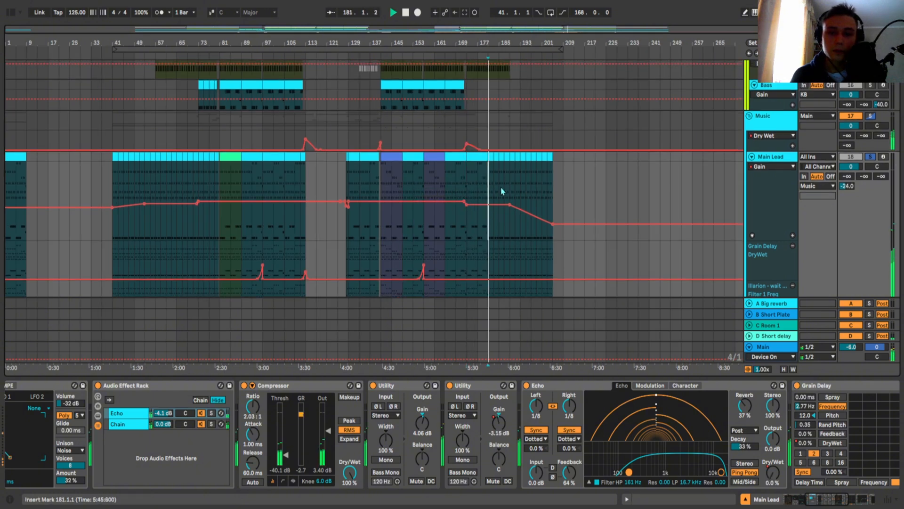
click(430, 188)
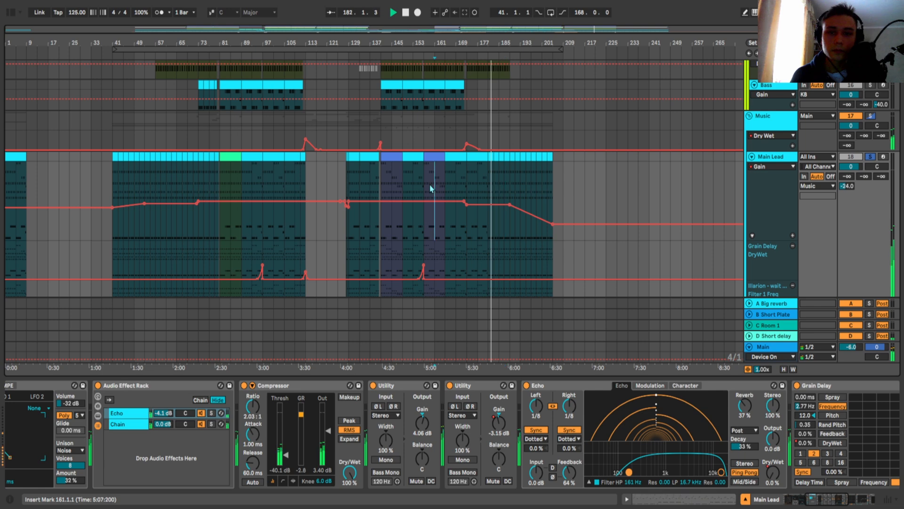
- Show the Echo device's Dry/Wet automation on the Main Lead and examine it between bars 97 and 165
scroll(771, 159, down, 1)
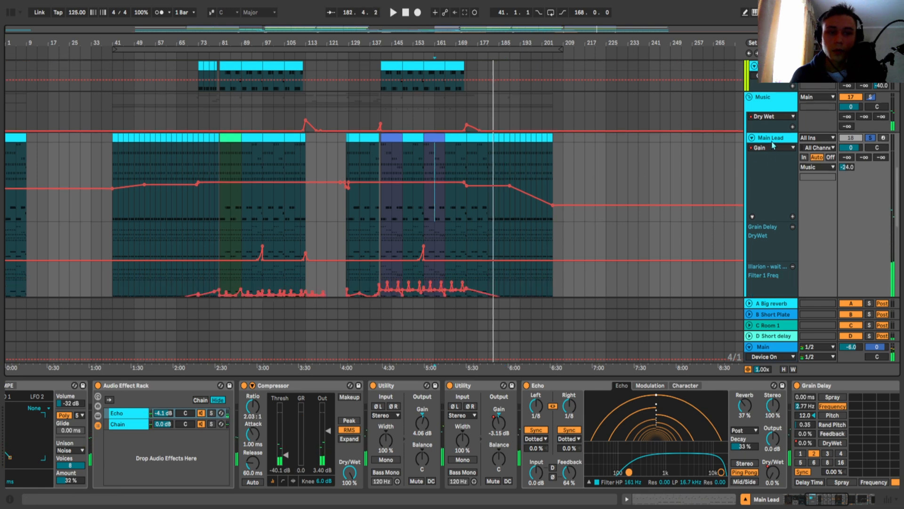
right_click(773, 472)
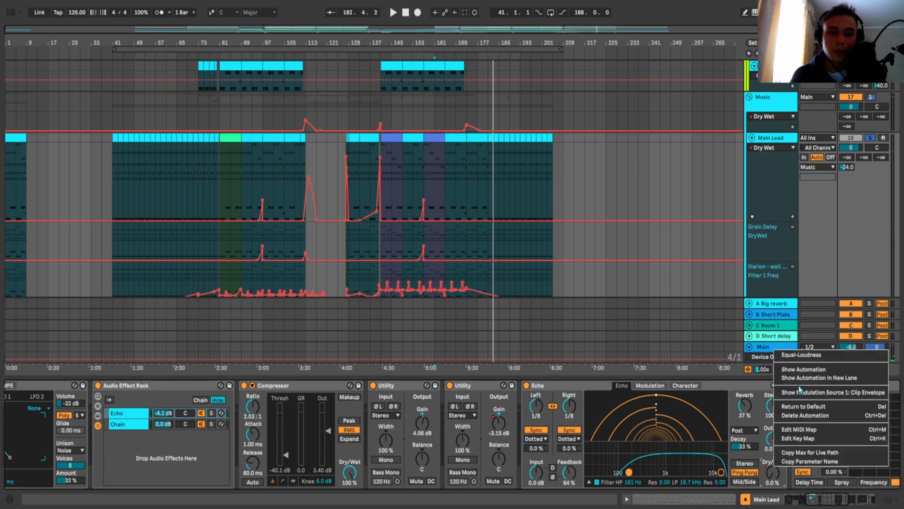
click(801, 370)
scroll(344, 175, up, 5)
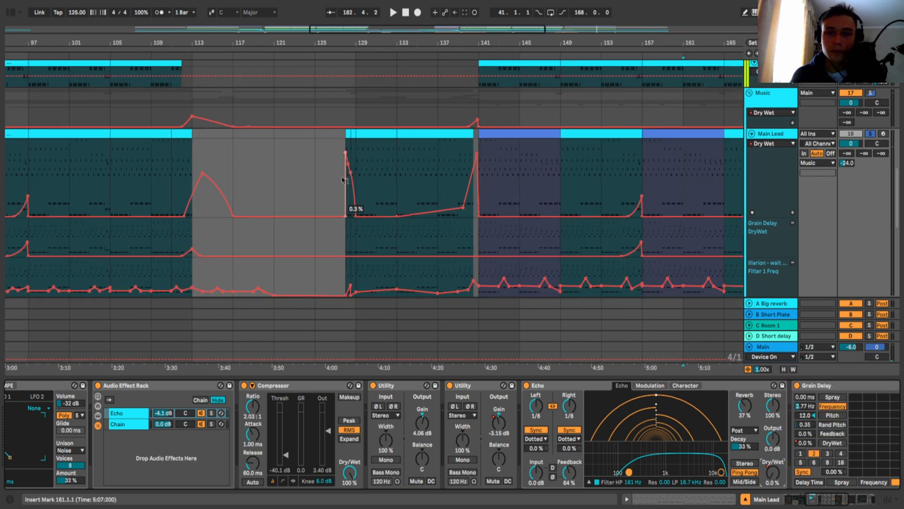
- Play the Main Lead from bar 127 to hear the Echo Dry/Wet automation where the clip starts at bar 128
click(342, 192)
key(space)
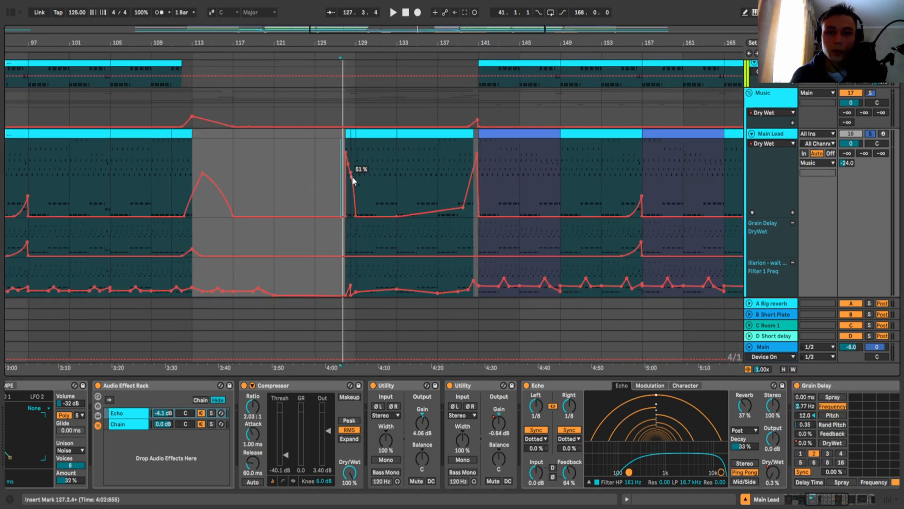
scroll(352, 178, up, 5)
click(364, 174)
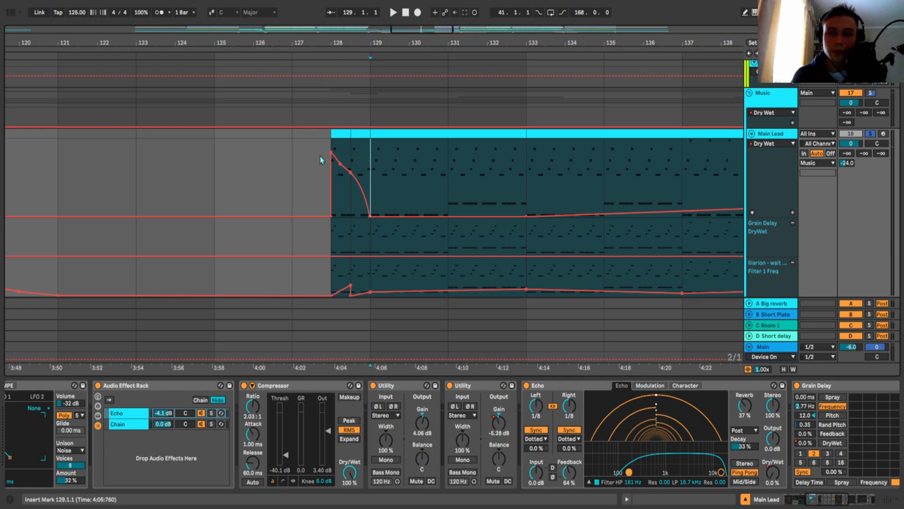
scroll(335, 173, left, 2)
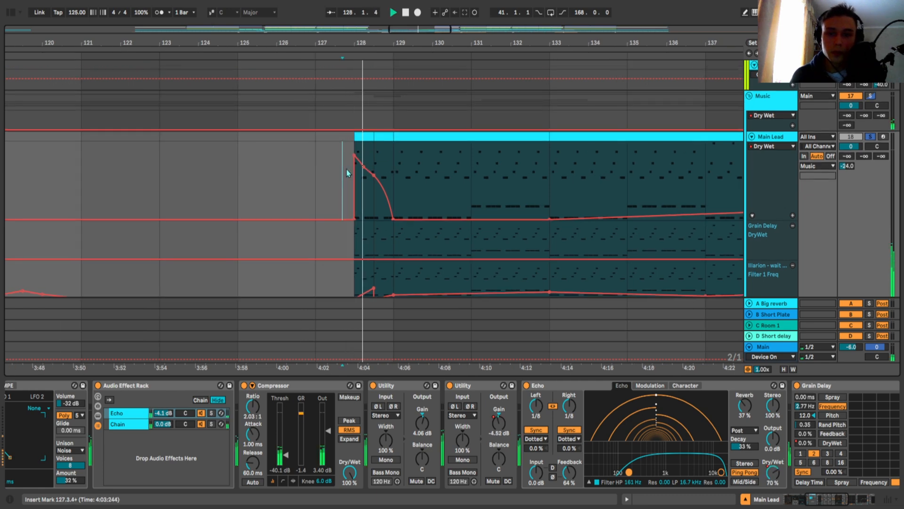
- Unsolo the Main Lead and play from 127.3.2 to hear its Echo Dry/Wet automation at bar 128 in the full mix
scroll(373, 169, down, 5)
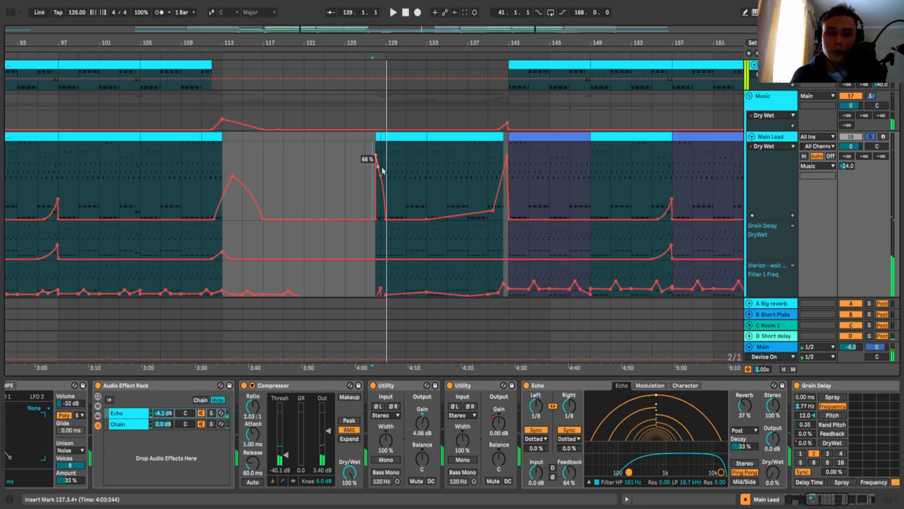
scroll(332, 169, up, 5)
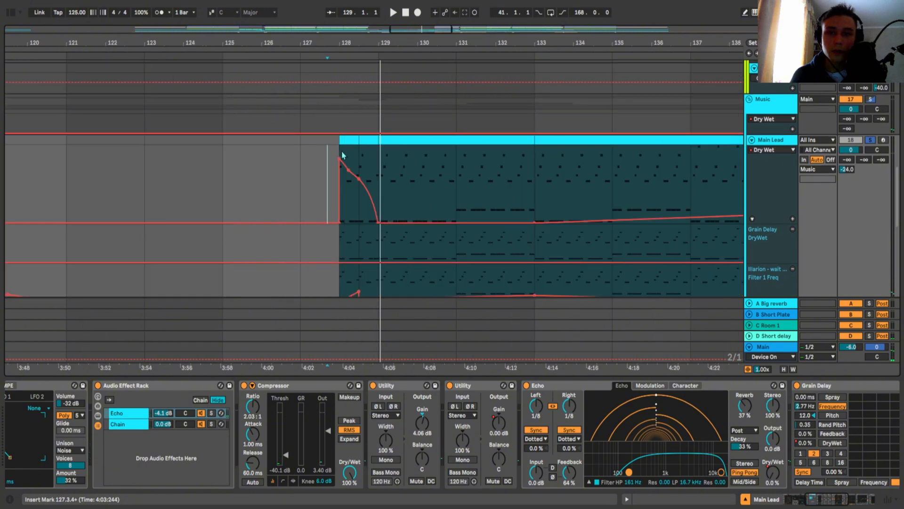
click(325, 172)
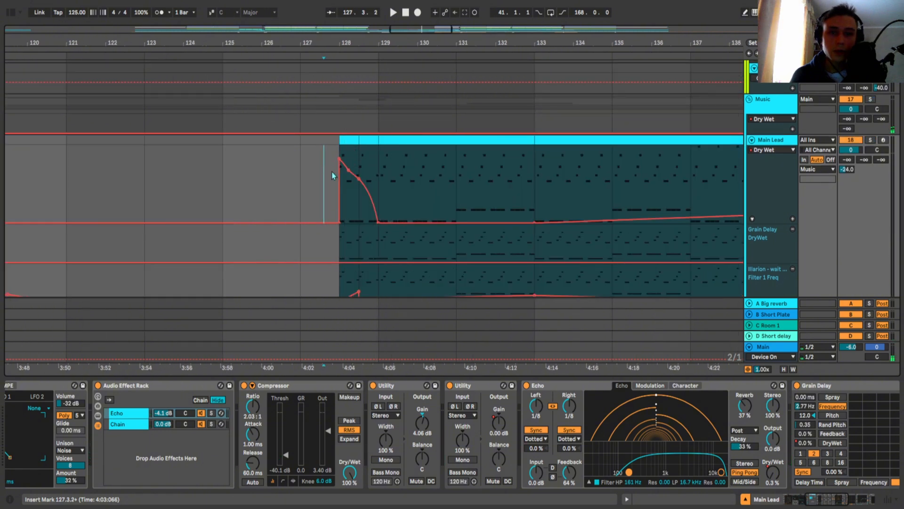
key(space)
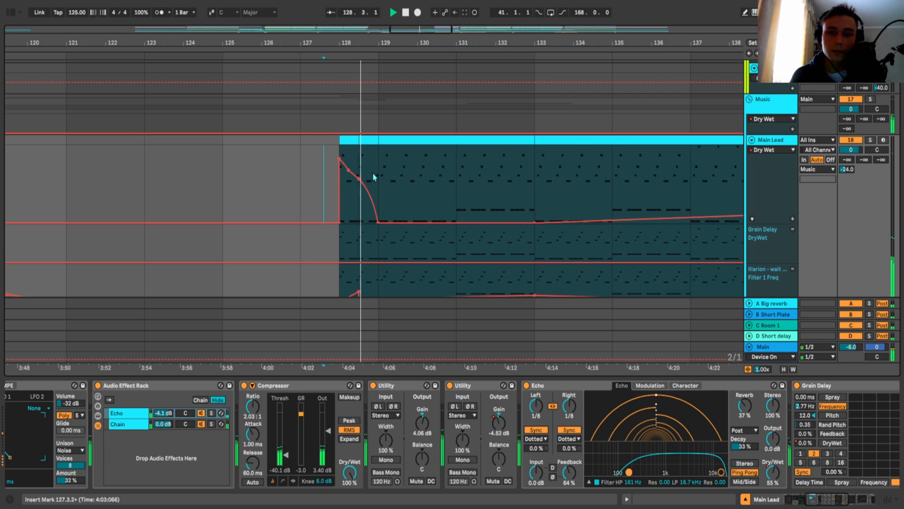
scroll(375, 178, down, 5)
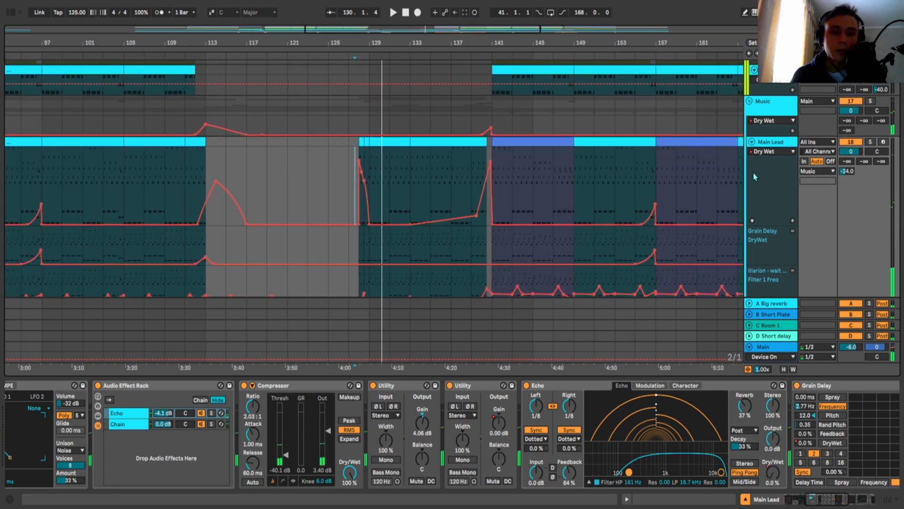
- Show the Main Lead's Echo Dry/Wet automation and play from 156.2.4 to hear the rise into bar 157
key(a)
right_click(777, 356)
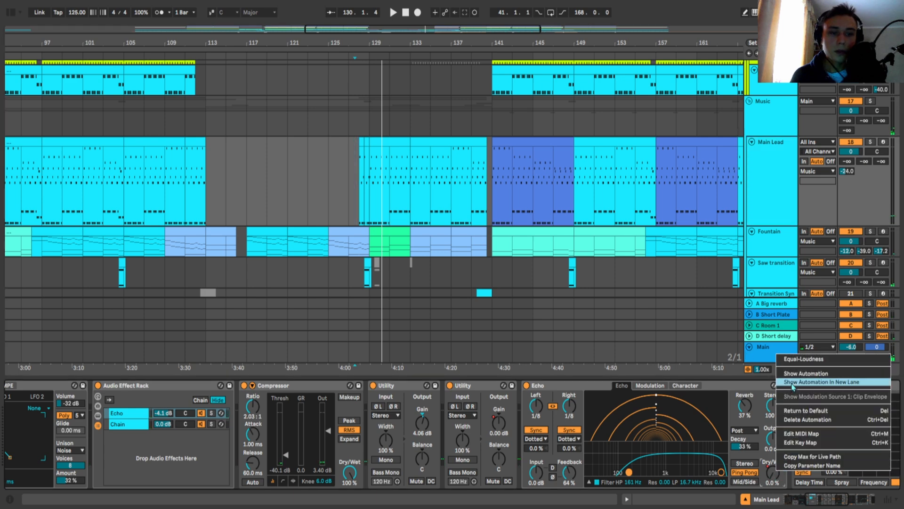
click(792, 384)
scroll(362, 173, right, 5)
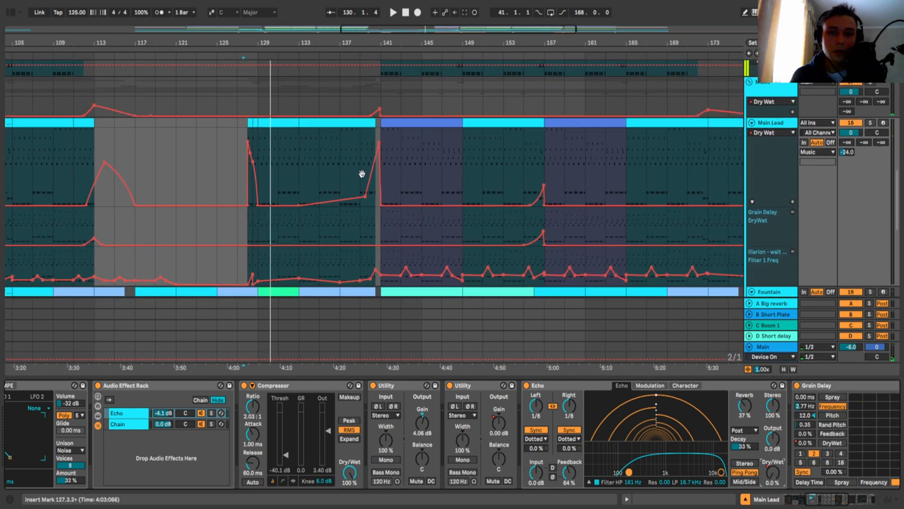
scroll(362, 174, right, 4)
click(445, 165)
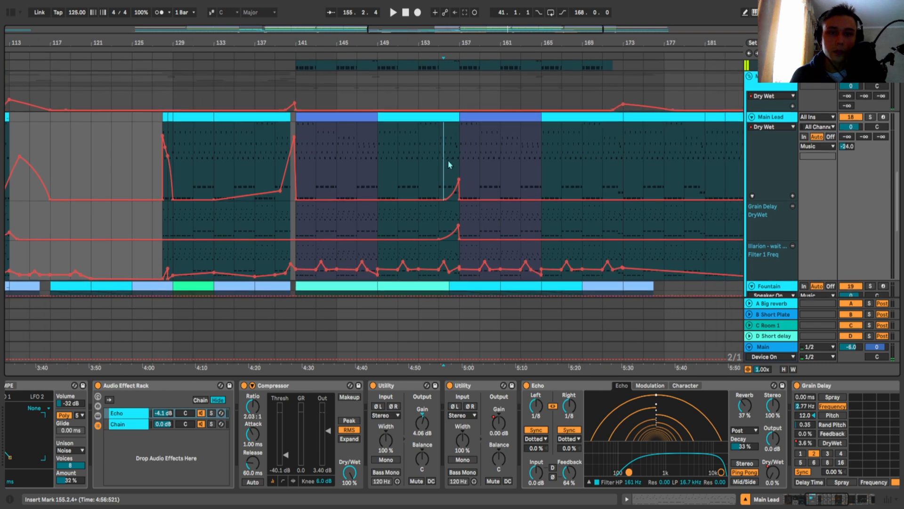
key(space)
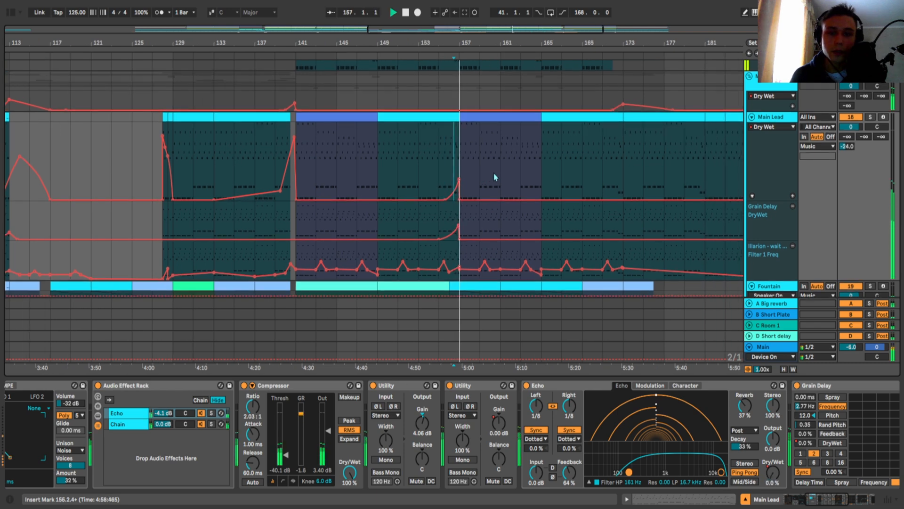
- Play from 96.2.3 to hear the Echo Dry/Wet rise into bar 97, and examine the automation through bar 177
key(minus)
key(minus)
scroll(262, 166, up, 5)
click(258, 164)
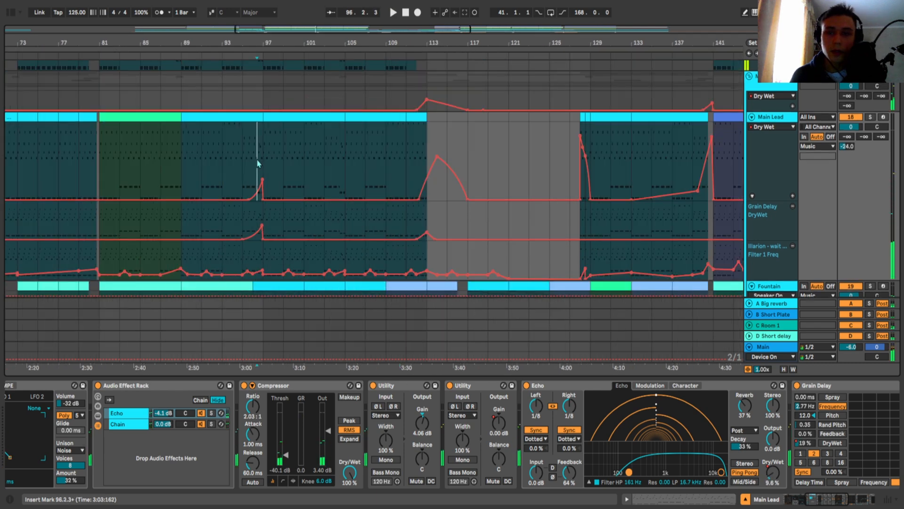
key(space)
drag(441, 164, 340, 162)
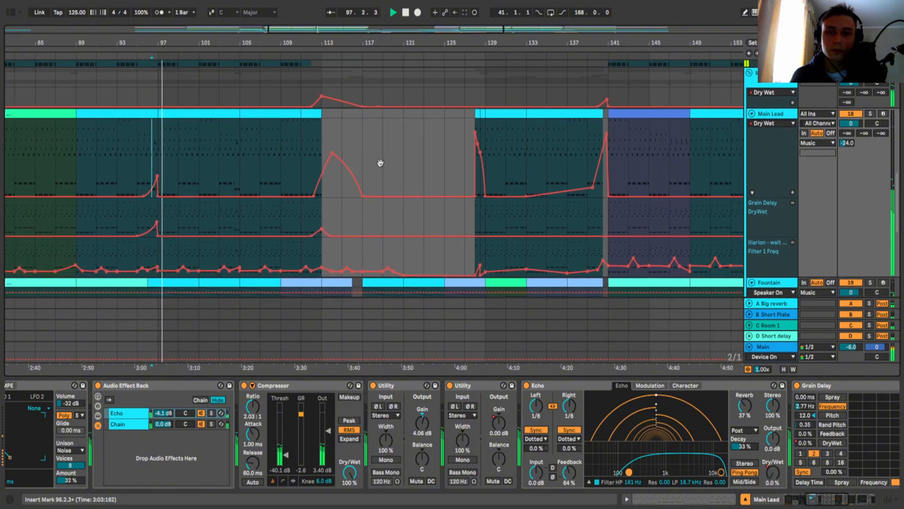
scroll(452, 163, right, 10)
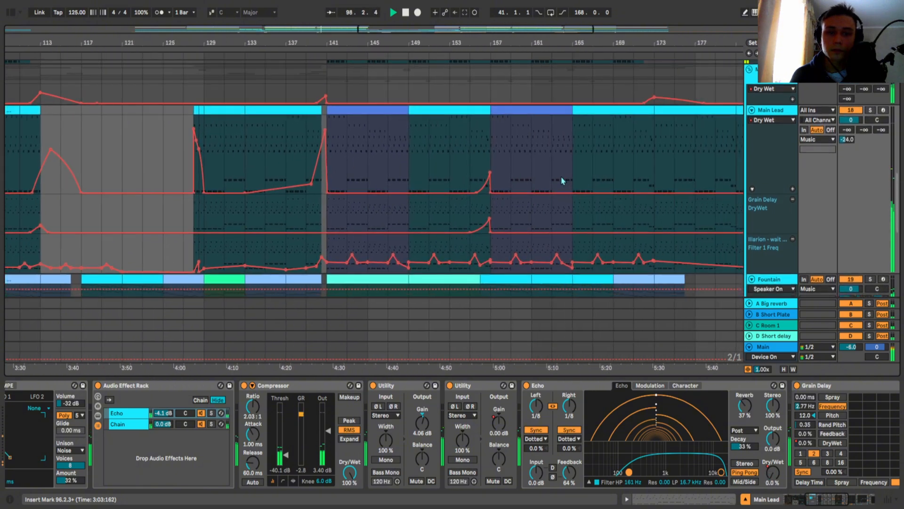
key(space)
- Show the Grain Delay's DryWet automation on the Main Lead and examine it across the whole arrangement
key(a)
scroll(493, 425, right, 8)
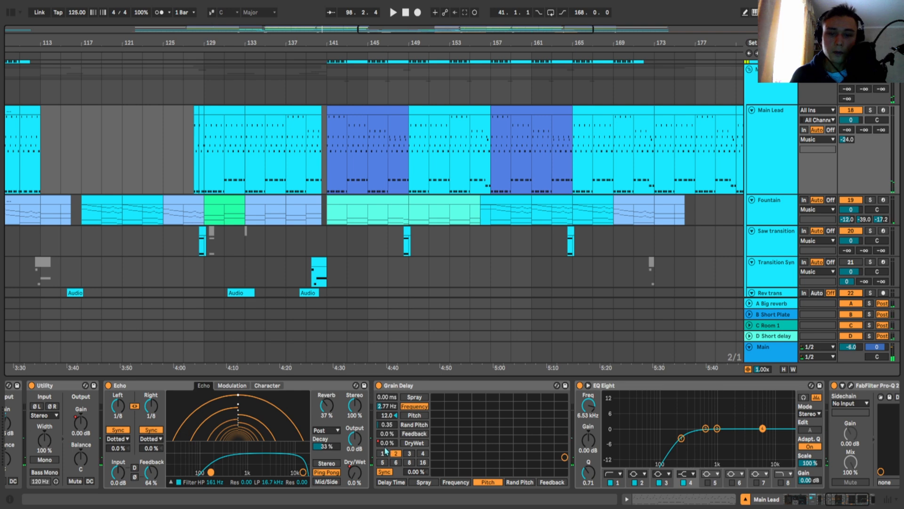
right_click(386, 443)
click(423, 348)
scroll(446, 164, down, 8)
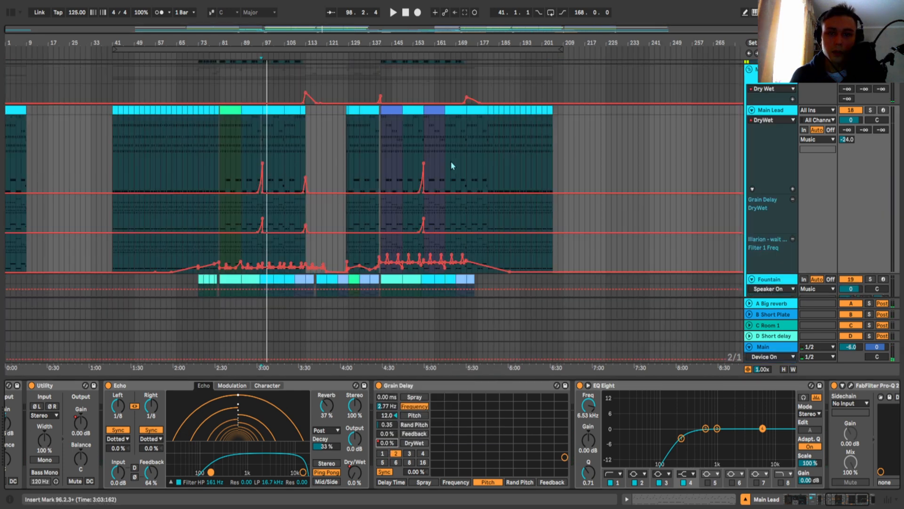
- Play the soloed Main Lead from bar 155 to hear the Grain Delay DryWet automation rise into bar 157
click(422, 160)
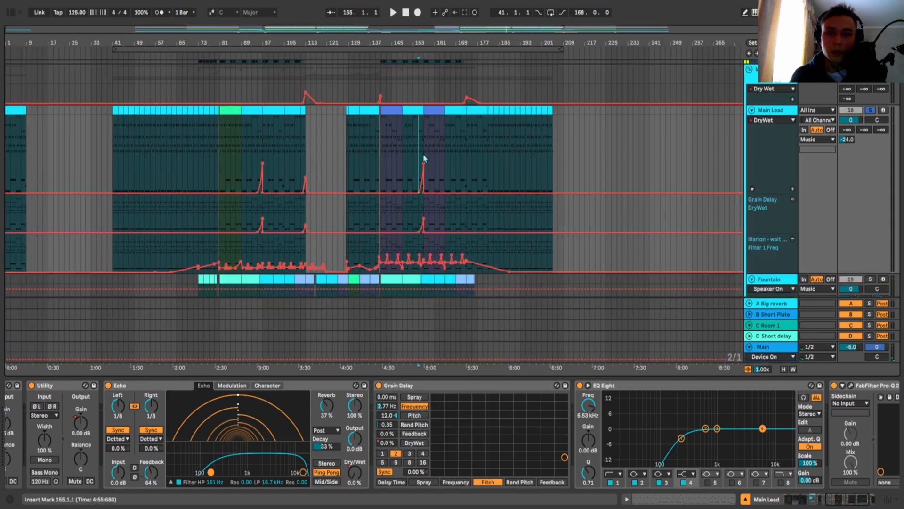
scroll(424, 159, up, 8)
key(space)
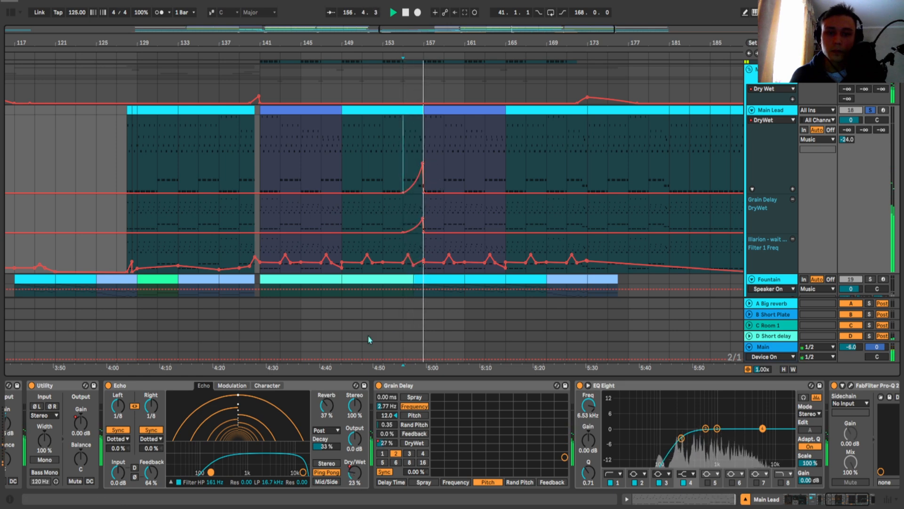
key(alt+space)
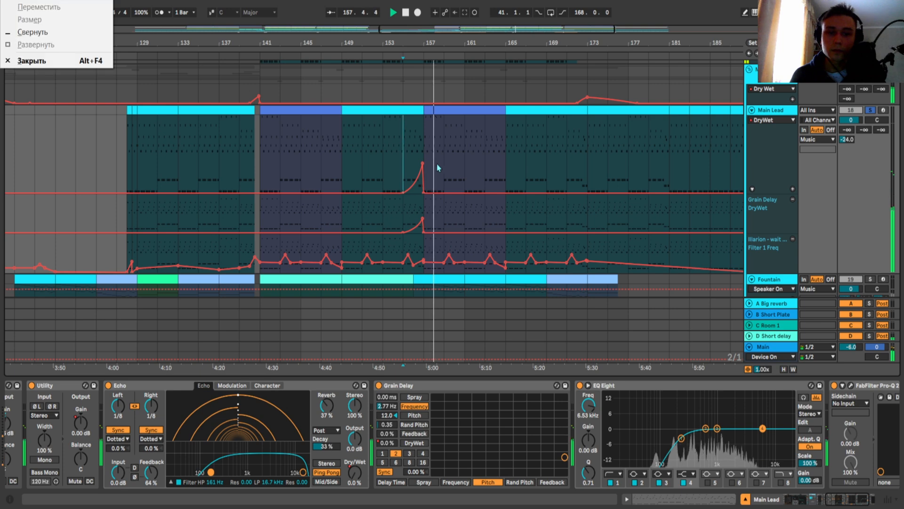
click(525, 151)
- Hide the automation, select the low-cut band of the Main Lead's EQ Eight, and play from 157.1.1 to examine the filtering
key(a)
key(space)
drag(581, 397, 473, 396)
click(579, 399)
click(572, 438)
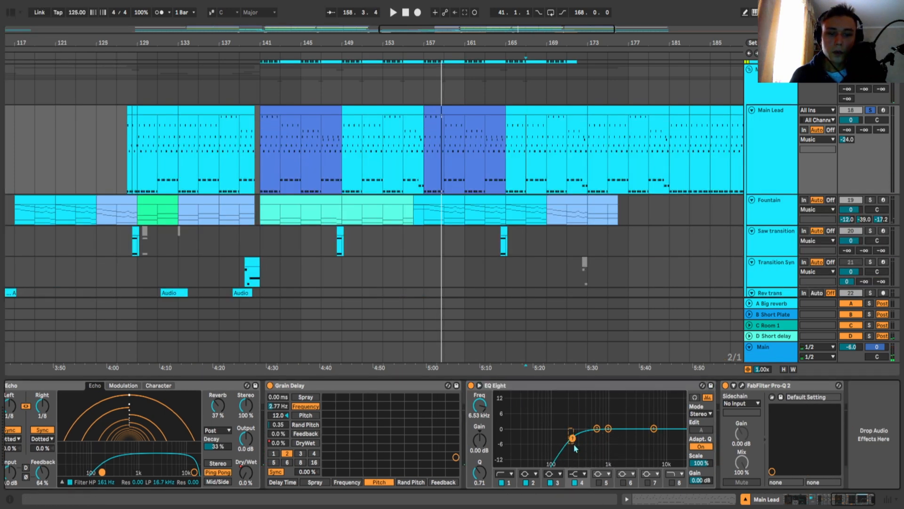
click(428, 164)
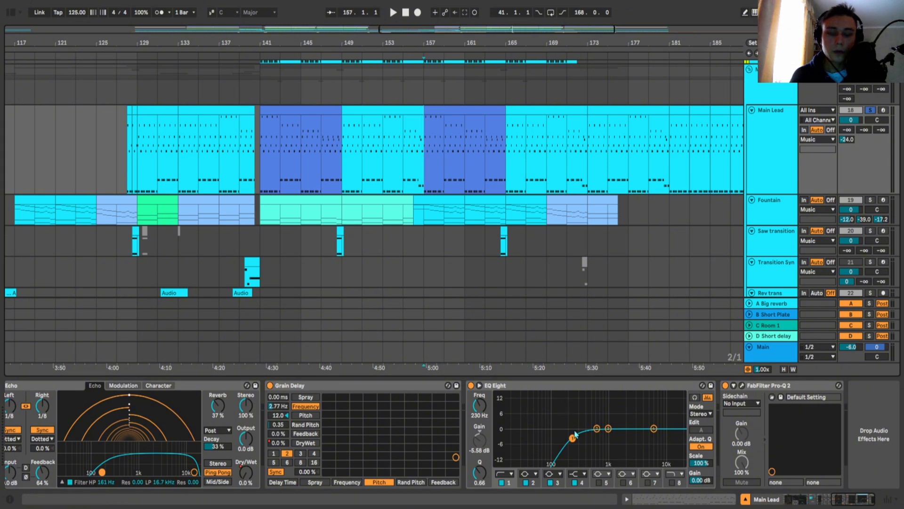
key(space)
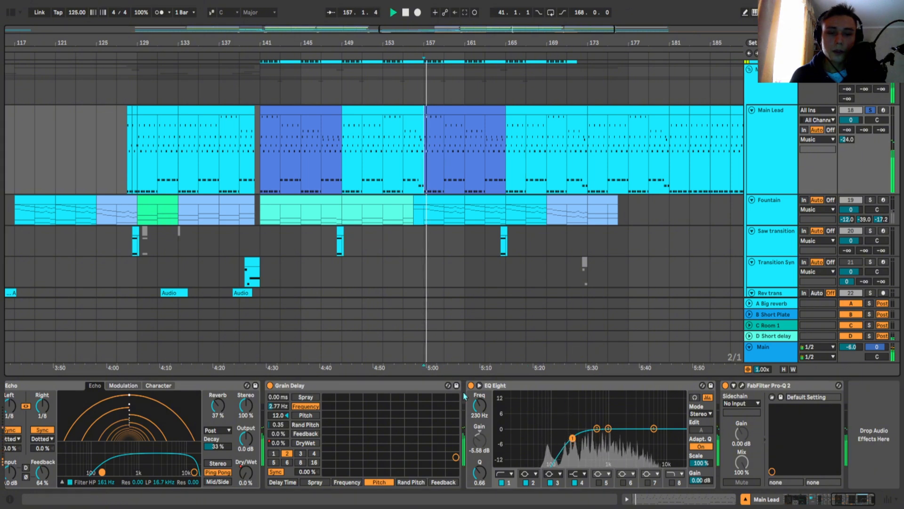
- Compare the Main Lead with and without EQ Eight's low-cut band 1 during playback, leaving the band enabled
click(502, 482)
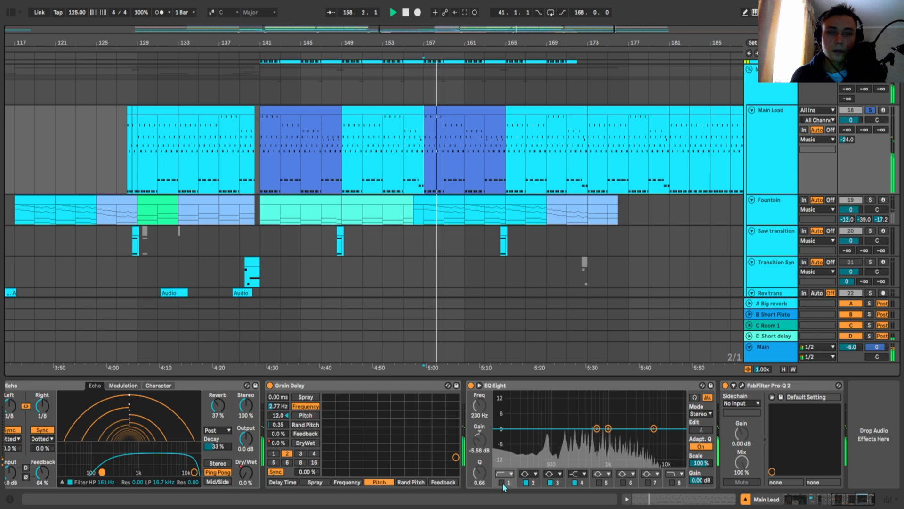
click(502, 483)
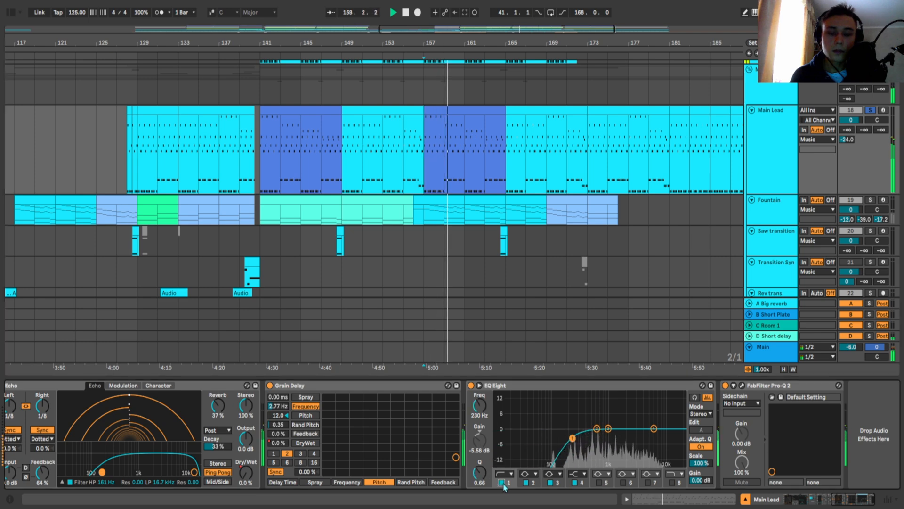
scroll(549, 292, up, 1)
scroll(517, 240, up, 1)
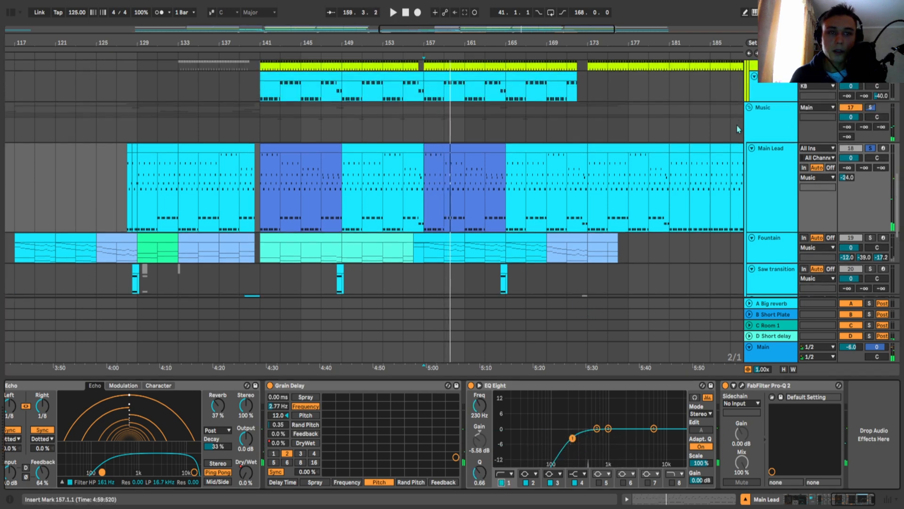
- Open the Main Lead's FabFilter Pro-Q 2 and compare the lead with the EQ bypassed and active during playback
click(761, 199)
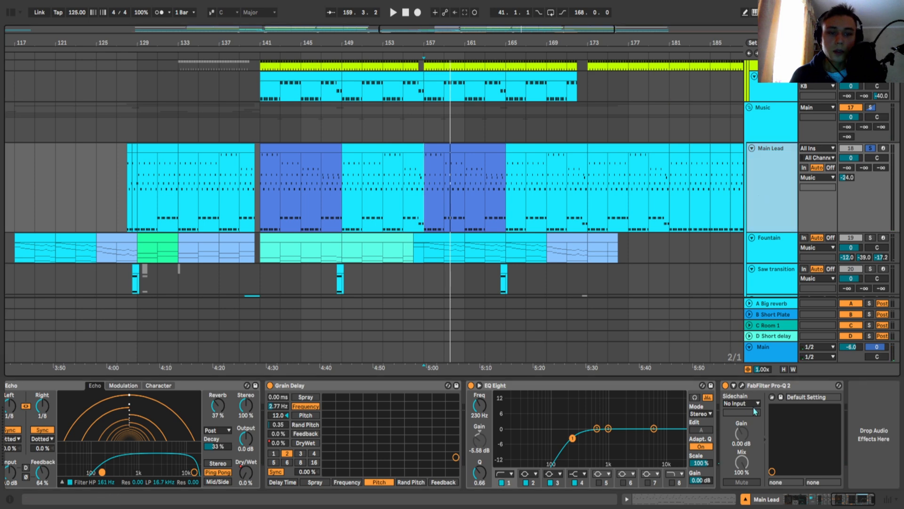
click(741, 386)
drag(602, 89, 510, 250)
key(space)
drag(470, 225, 436, 202)
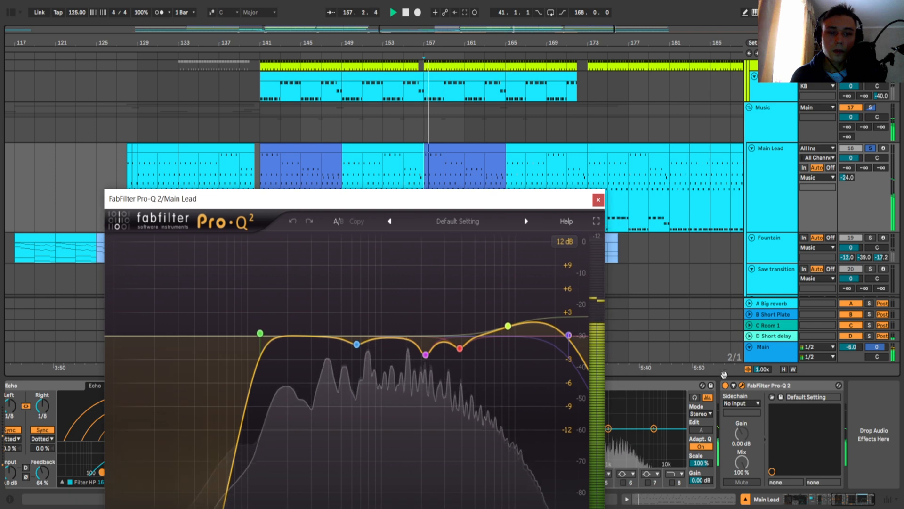
click(726, 385)
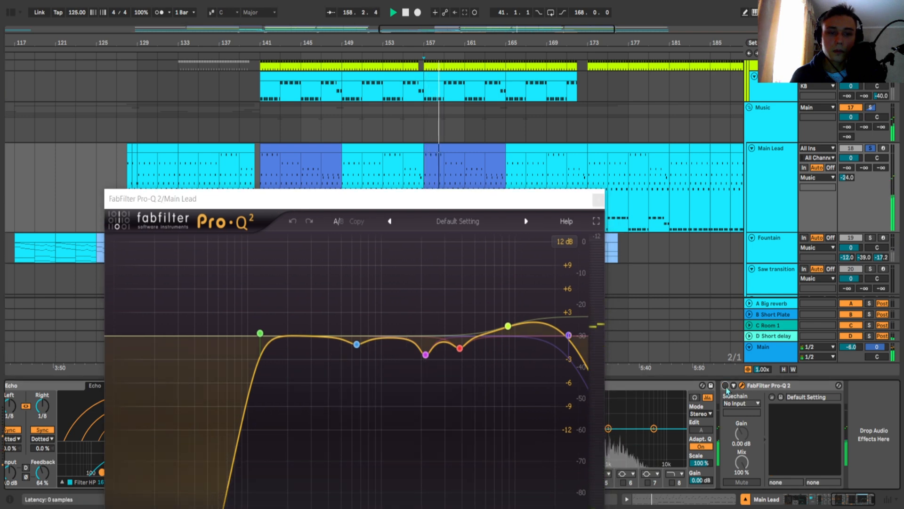
click(725, 385)
drag(454, 198, 444, 116)
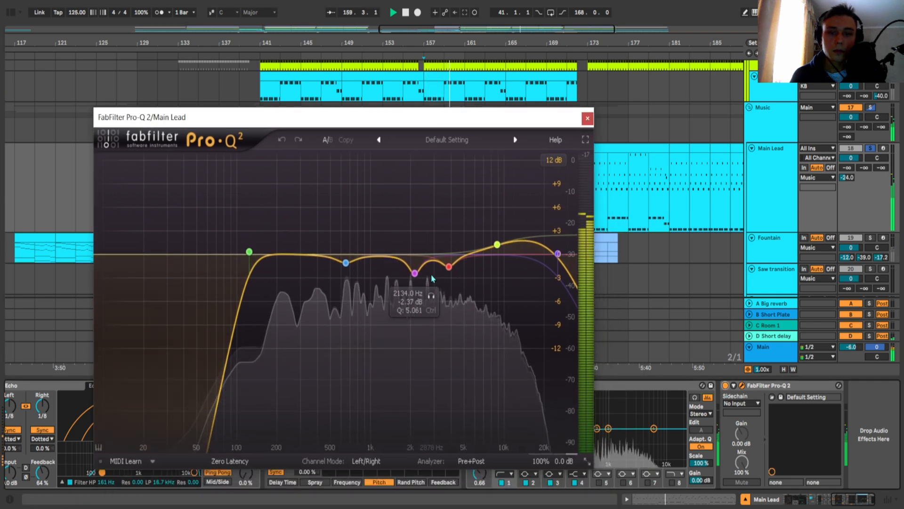
- Audition the Pro-Q 2 bell cuts in isolation during playback, including the 652 Hz, 2134 Hz and red bands
click(433, 300)
click(466, 289)
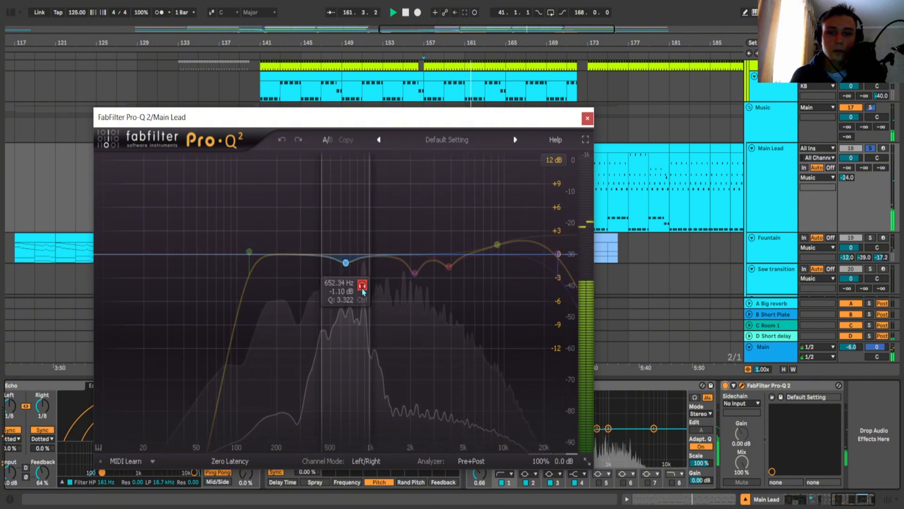
key(space)
drag(456, 120, 448, 106)
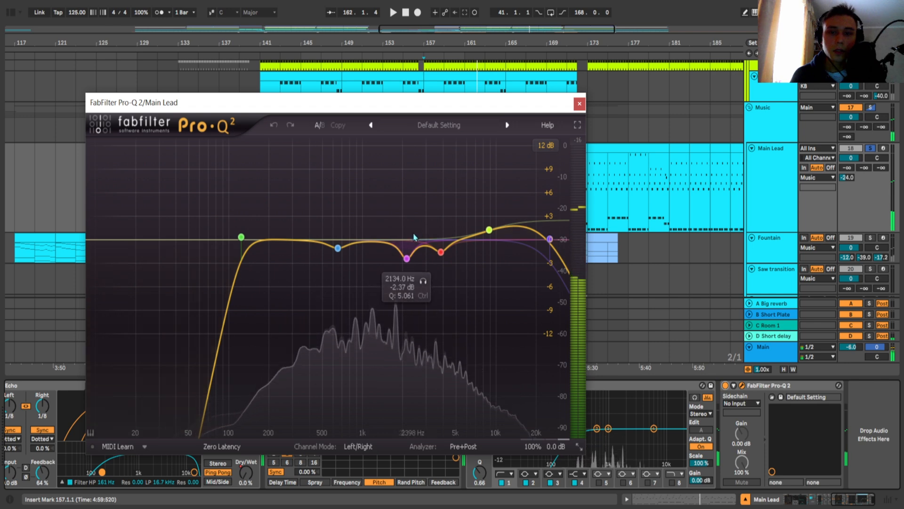
key(space)
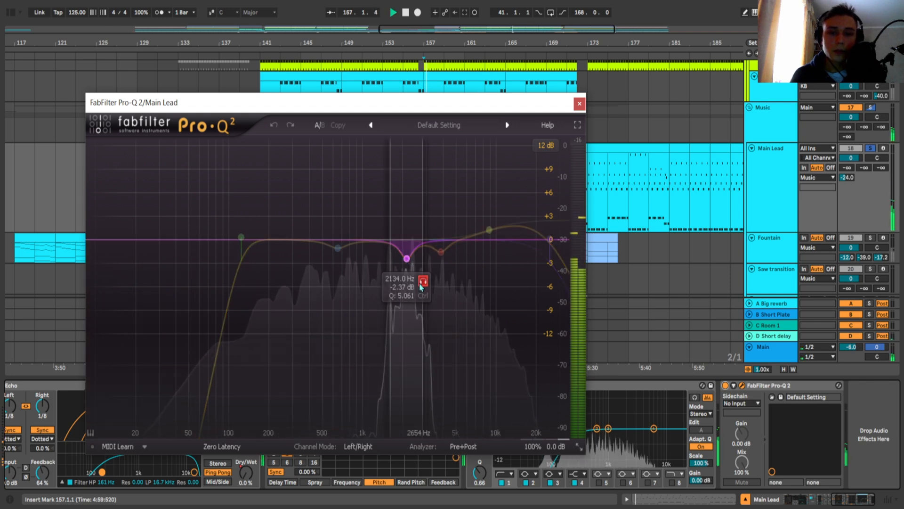
click(458, 275)
- Select the purple 2134 Hz and red bell bands together and compare the lead with both bypassed and active
drag(464, 285, 372, 230)
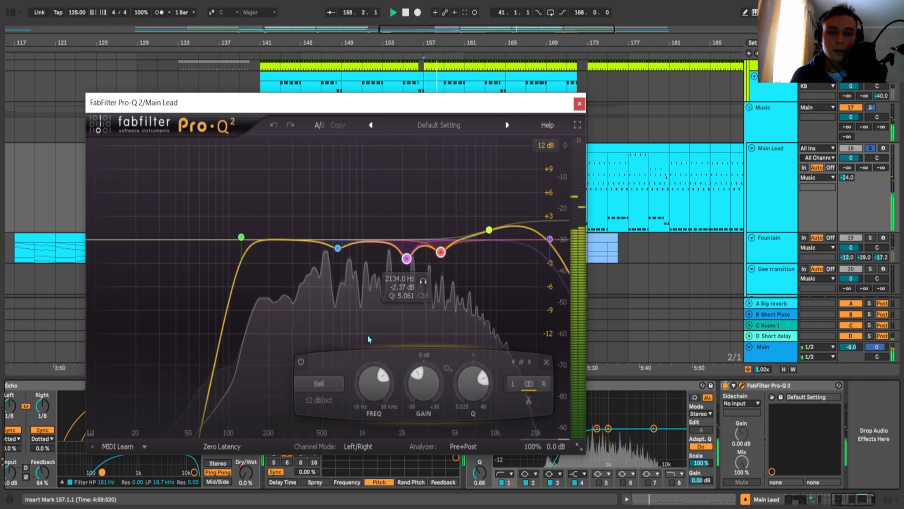
click(302, 363)
click(303, 366)
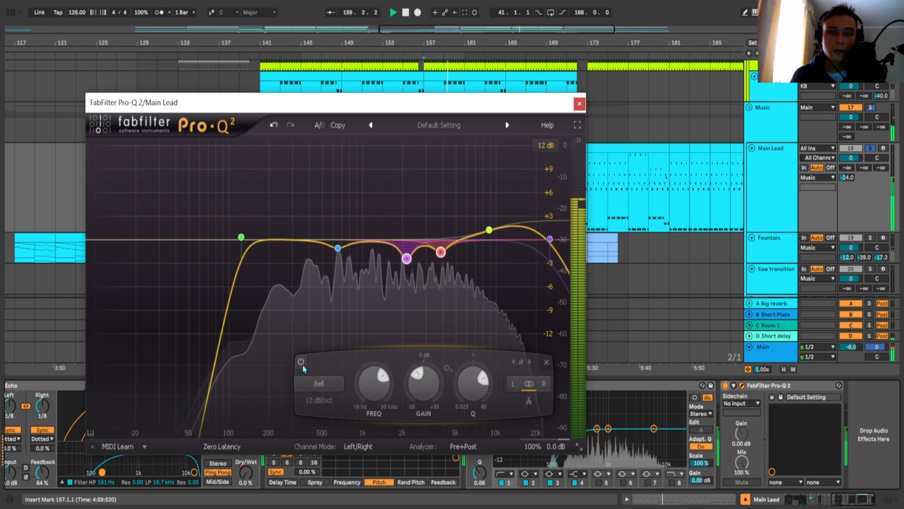
- Select the blue 652 Hz bell band and compare the lead with it bypassed and active during playback
click(338, 247)
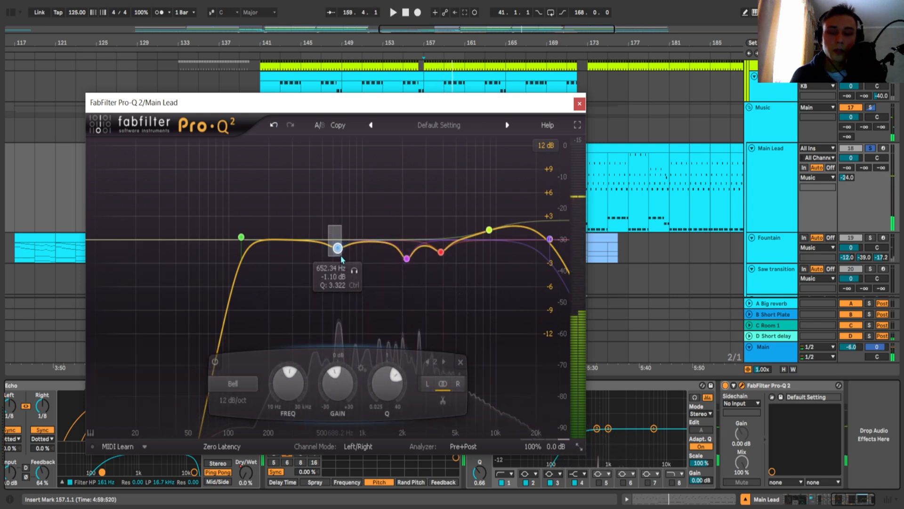
drag(358, 111, 383, 87)
key(space)
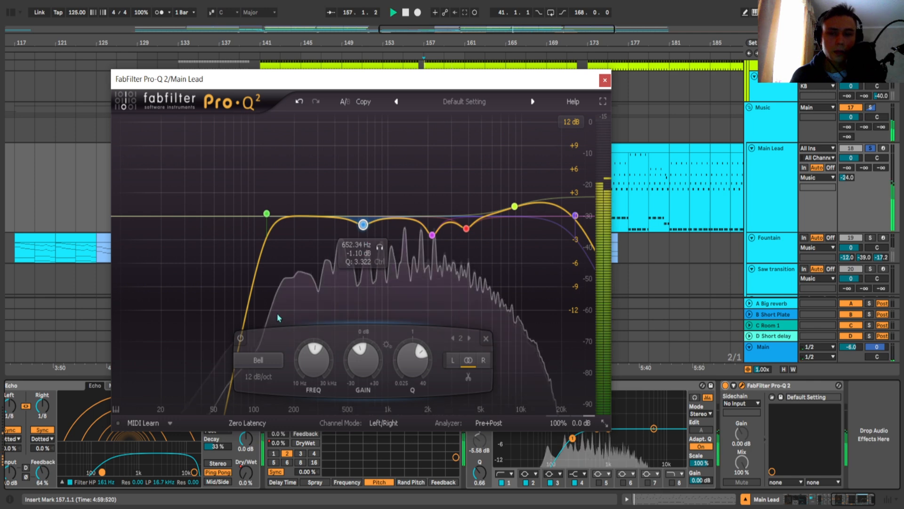
key(space)
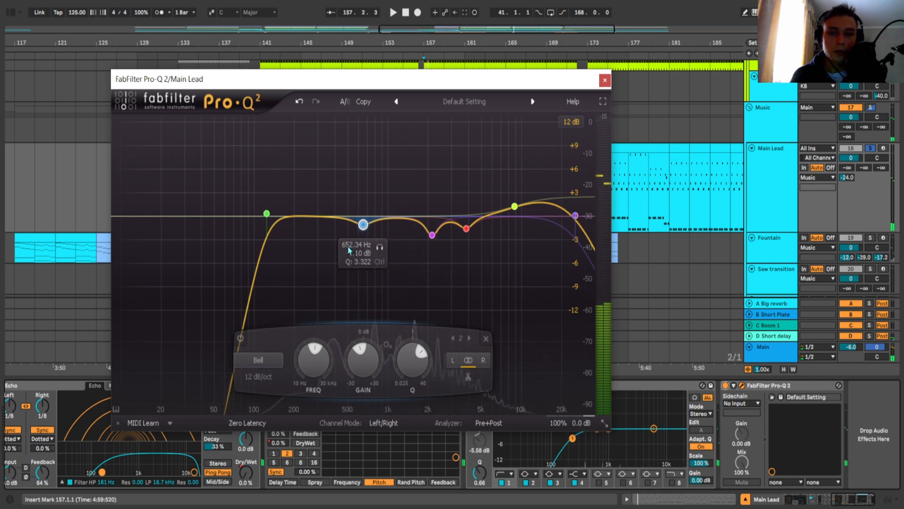
key(space)
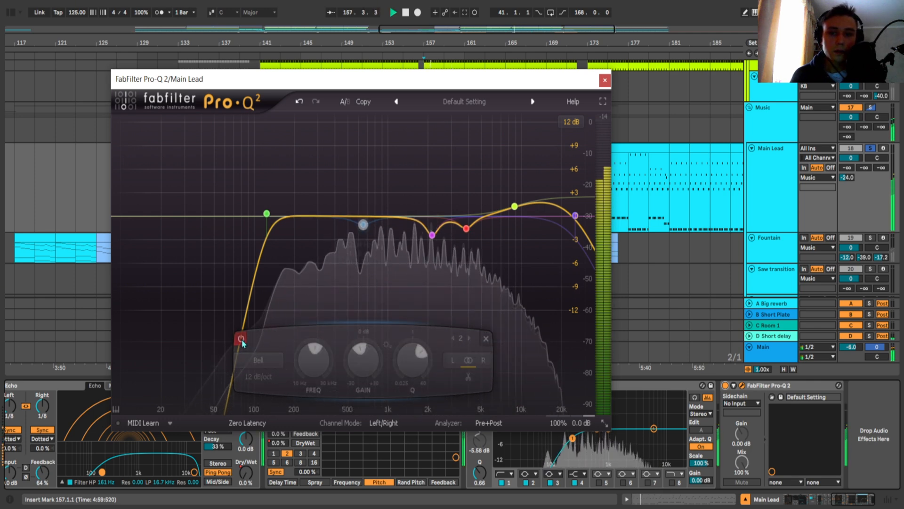
key(space)
- Inspect the 8863 Hz high shelf boost during playback and close the Pro-Q 2 window
drag(477, 86, 461, 84)
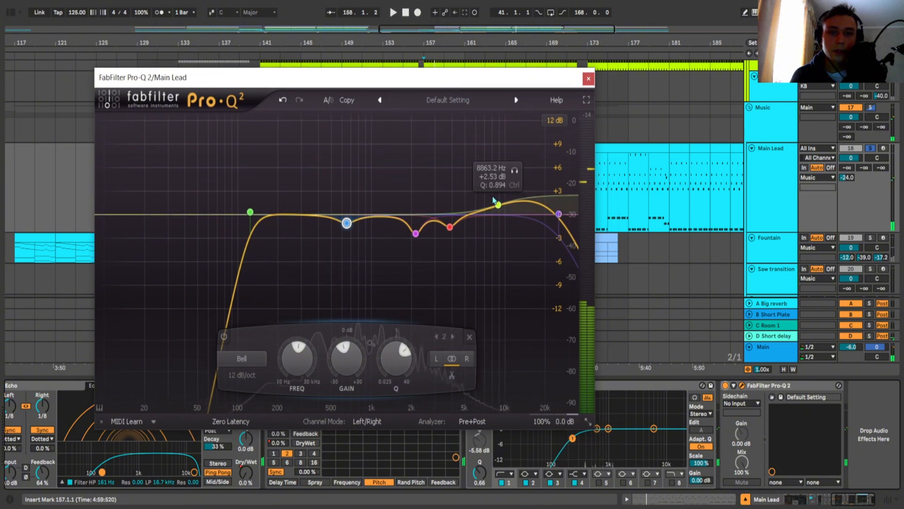
key(space)
click(498, 205)
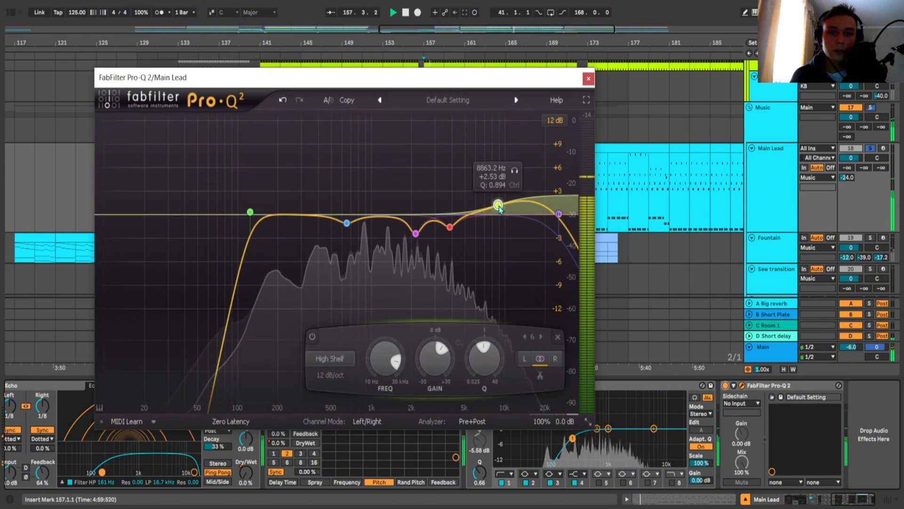
click(589, 79)
- Solo the Fountain track instead of the Main Lead and play its part from bar 156
click(768, 221)
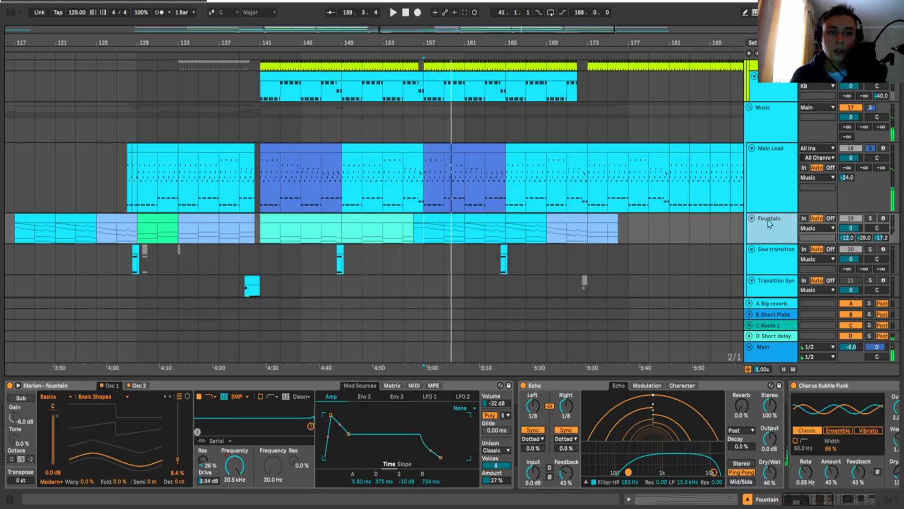
scroll(764, 231, up, 2)
scroll(441, 222, down, 2)
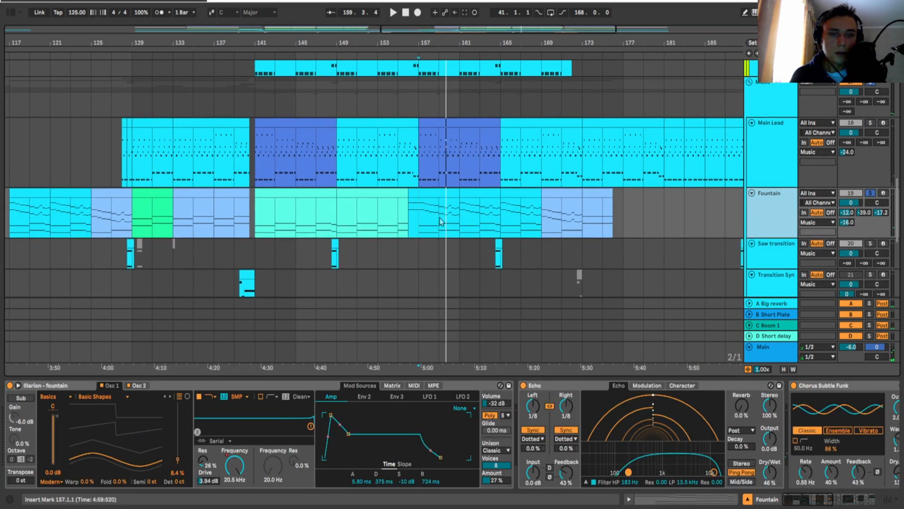
drag(401, 215, 430, 203)
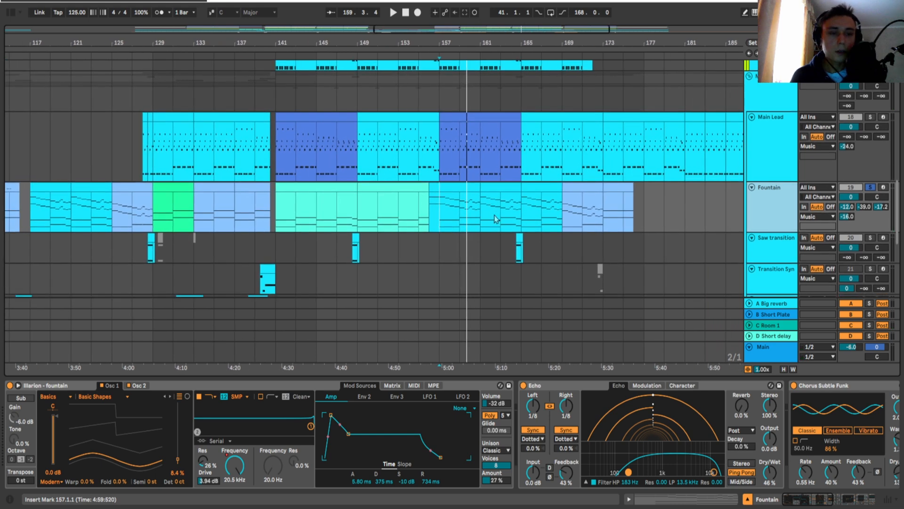
drag(495, 219, 488, 215)
click(419, 219)
drag(371, 203, 377, 203)
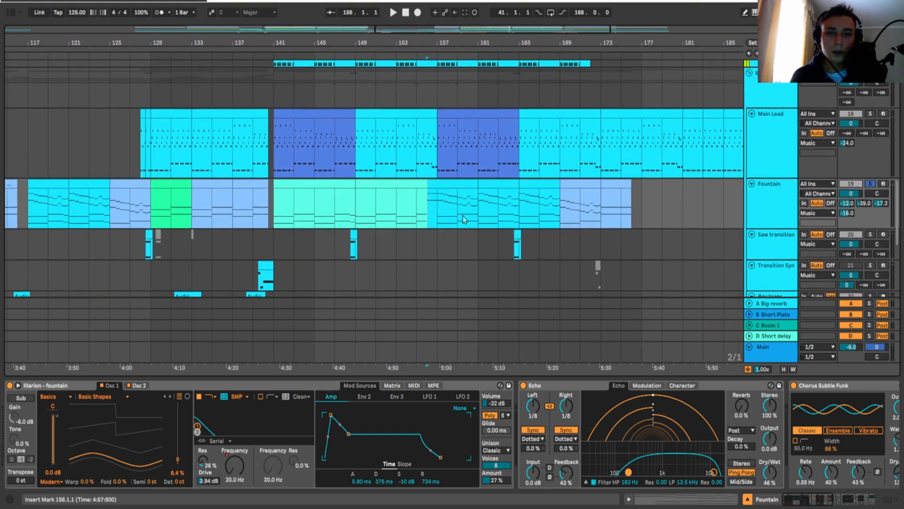
key(space)
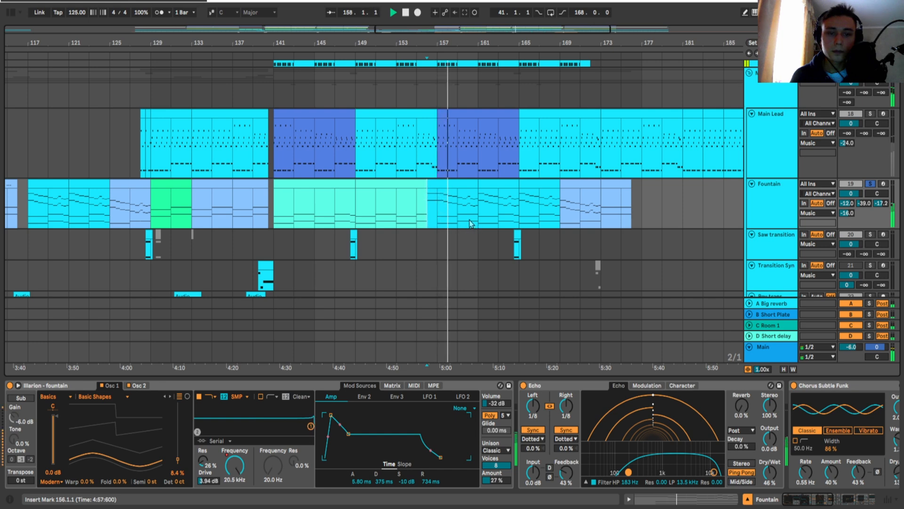
scroll(489, 154, down, 2)
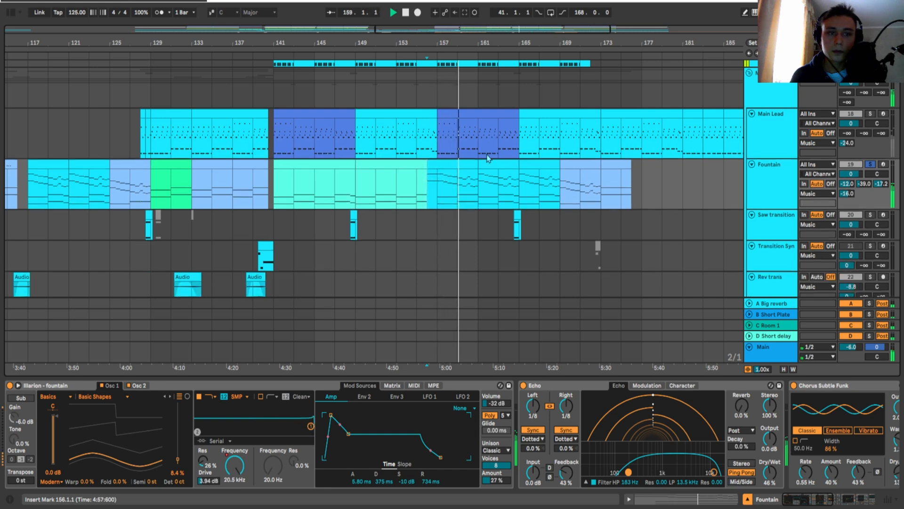
click(467, 196)
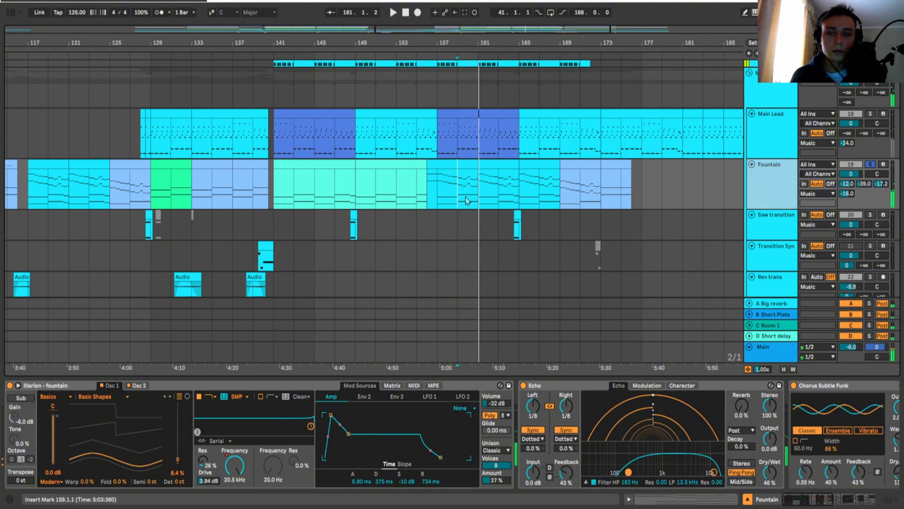
- View the Fountain synth's Osc 2 and Osc 1 settings and show the automation of its Filter 1 frequency
click(140, 386)
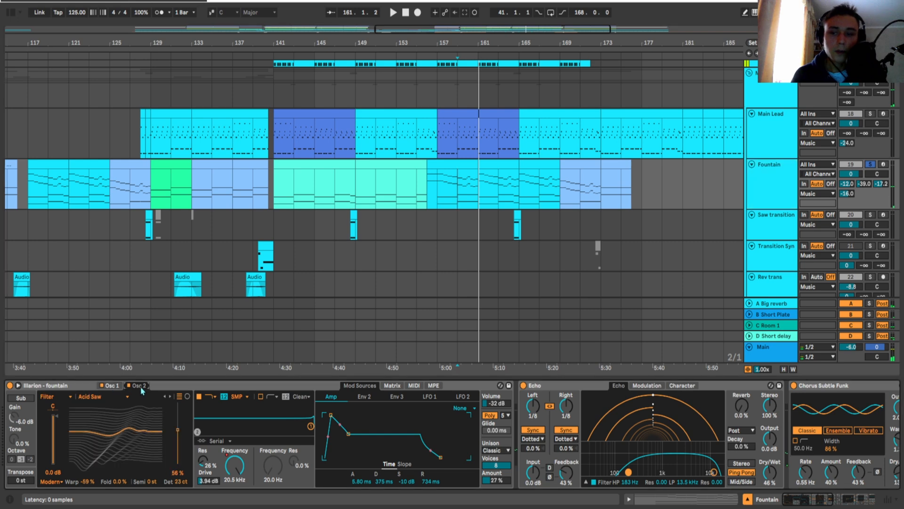
click(111, 386)
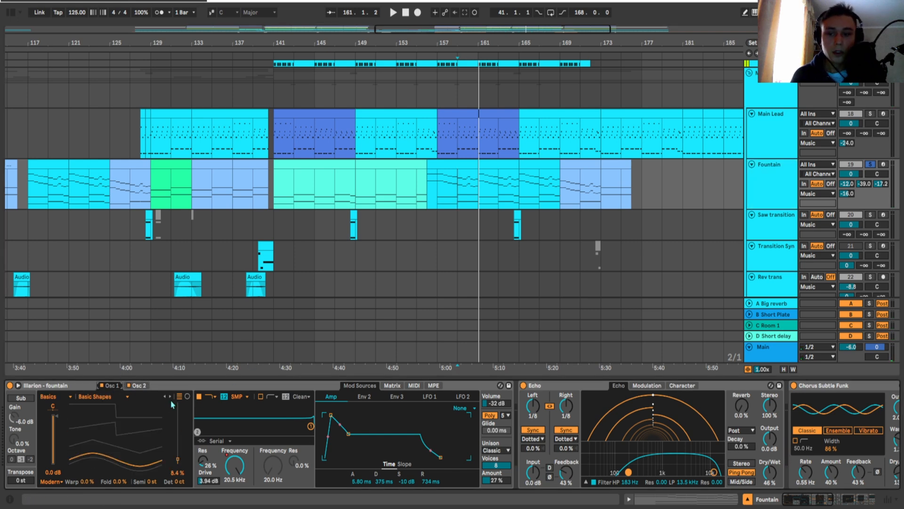
right_click(240, 479)
click(275, 376)
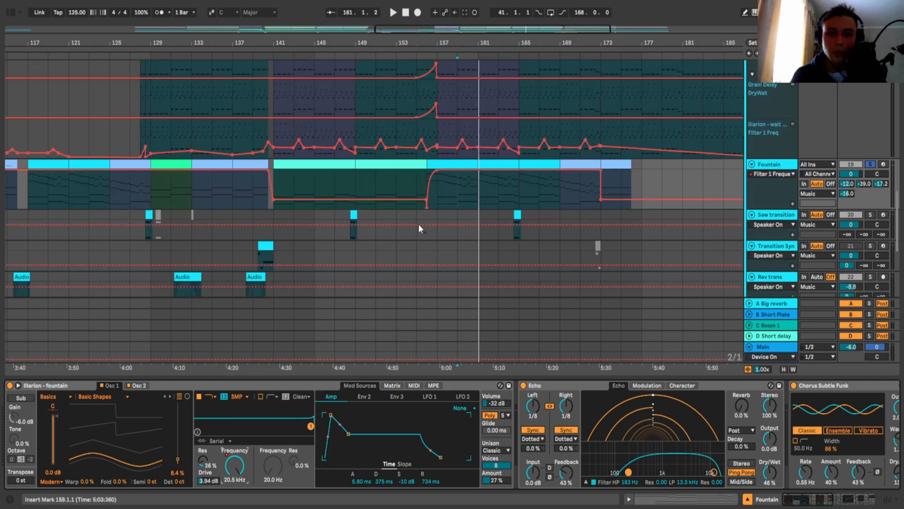
- Play the Fountain track from bar 87 and bar 103 to hear the filter automation, and hide the automation lanes
scroll(411, 190, down, 4)
click(236, 191)
key(space)
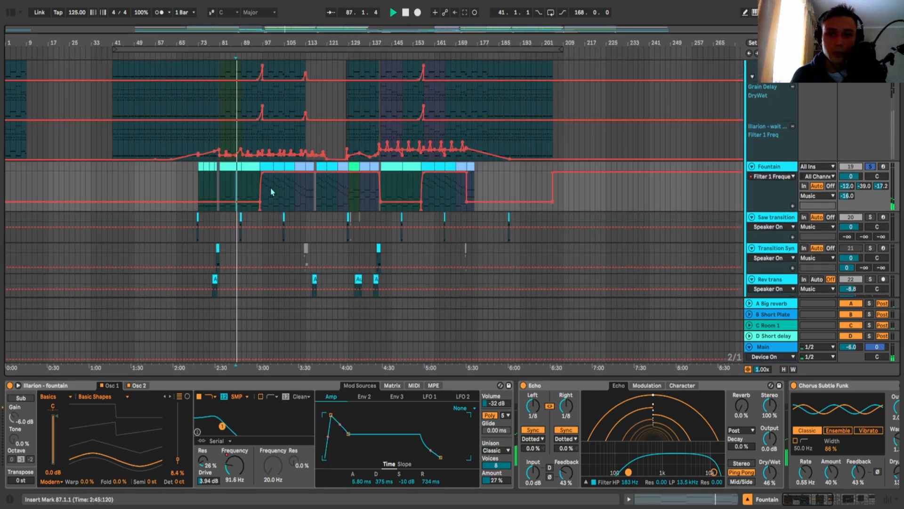
click(279, 196)
key(space)
key(space)
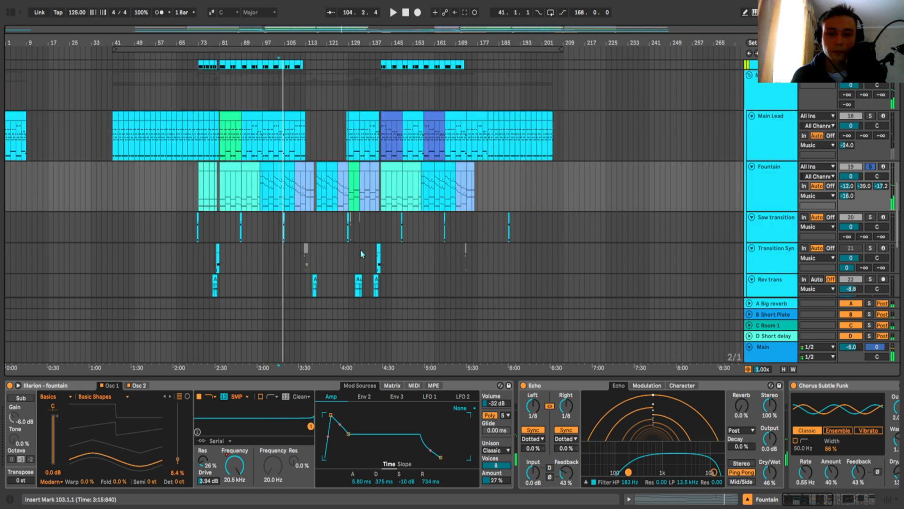
key(a)
- Show the Fountain synth's modulation matrix and play its filtered part from bar 147
click(400, 387)
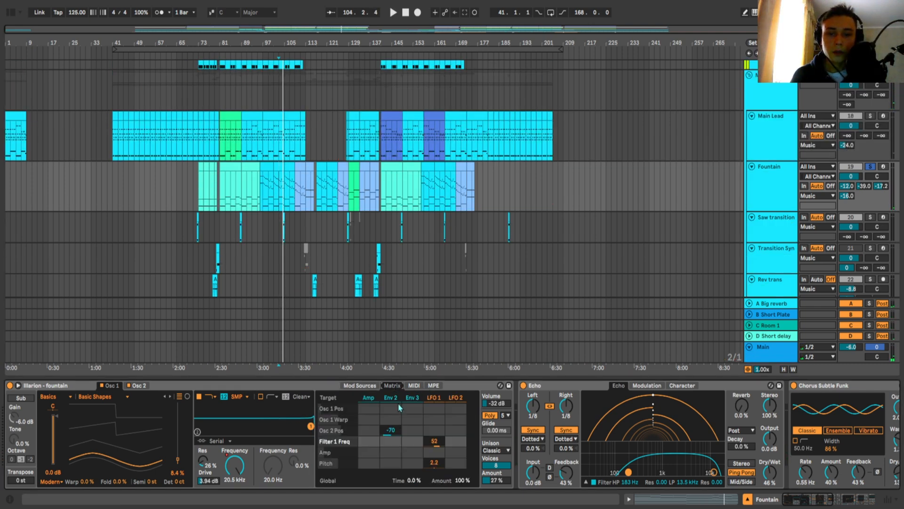
scroll(387, 206, up, 5)
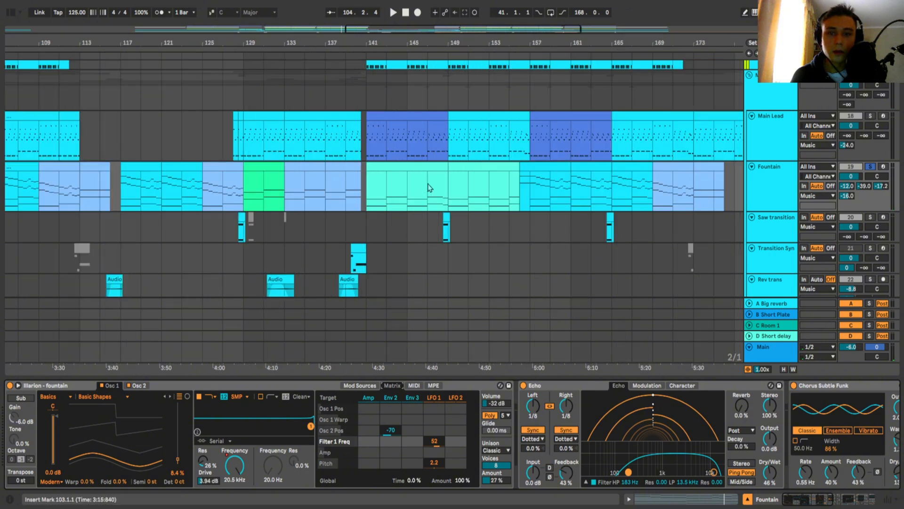
click(424, 186)
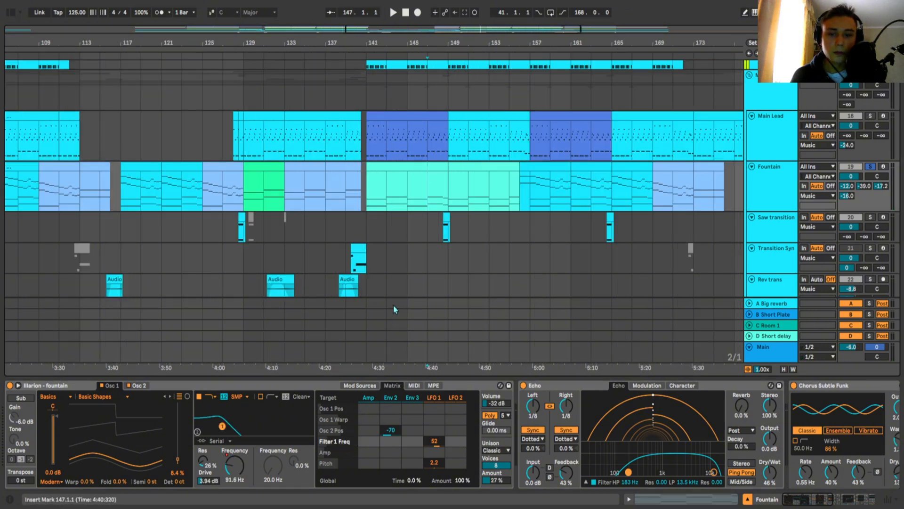
key(space)
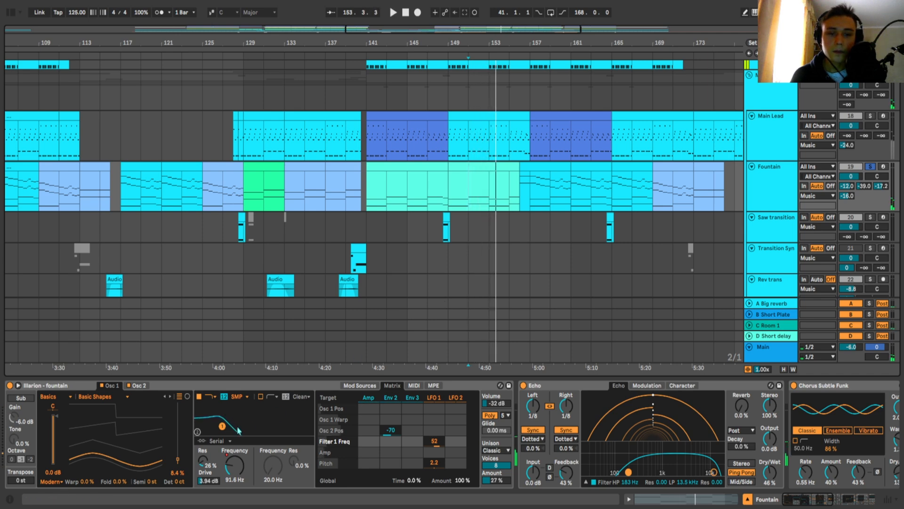
scroll(528, 217, left, 2)
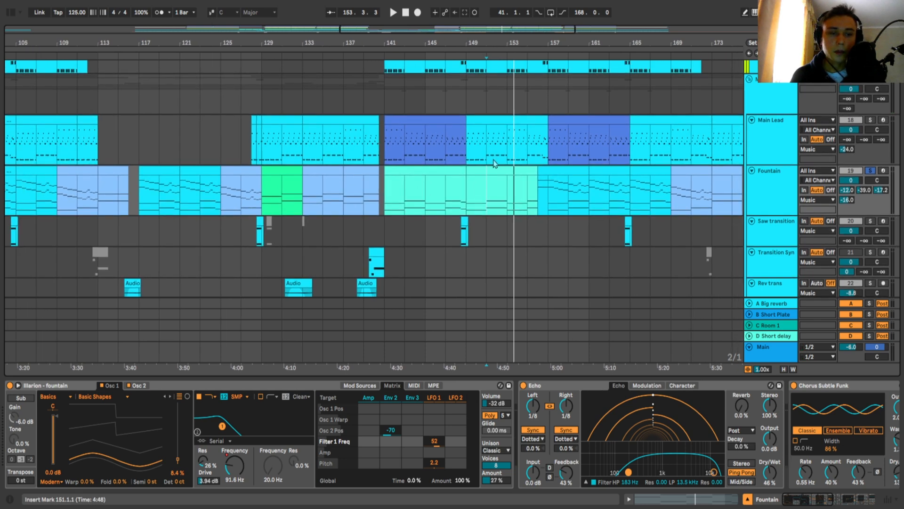
- Review the Fountain track's clips across the arrangement, selecting the ones from bar 81 and from bar 96 to 109
scroll(404, 191, down, 5)
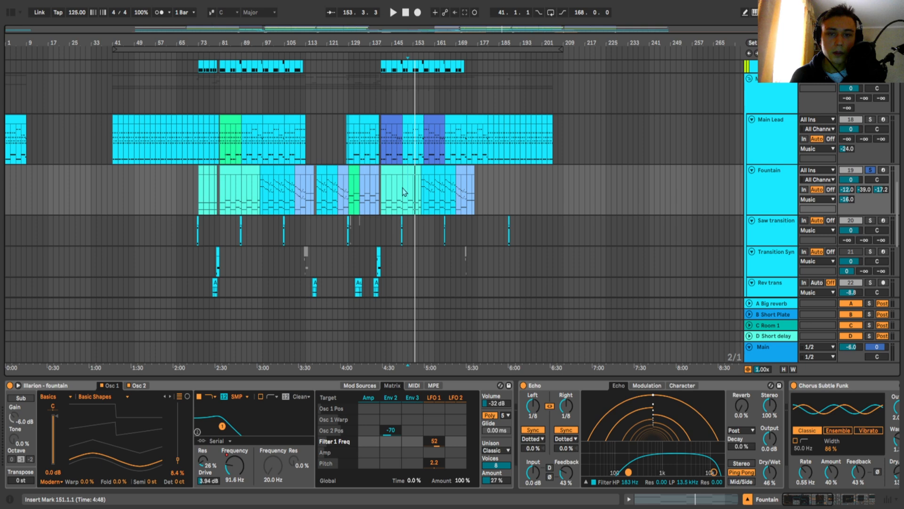
click(324, 183)
click(227, 194)
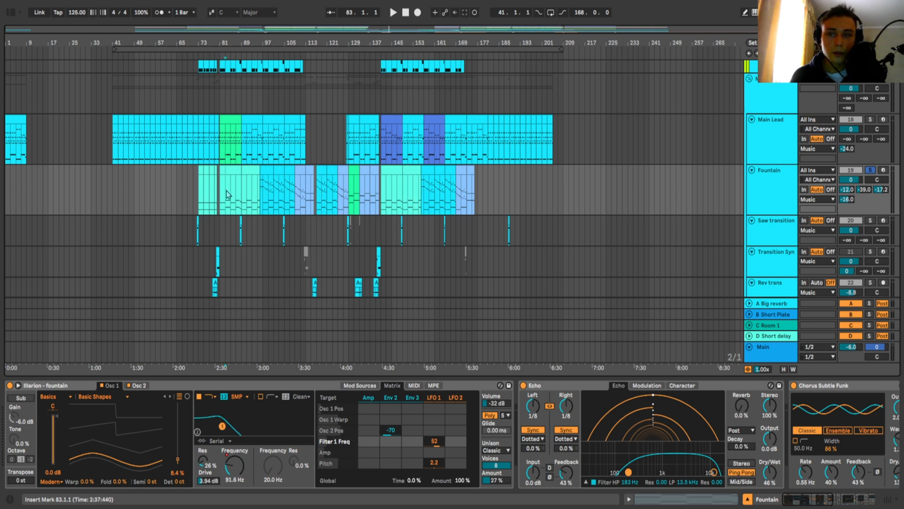
click(235, 172)
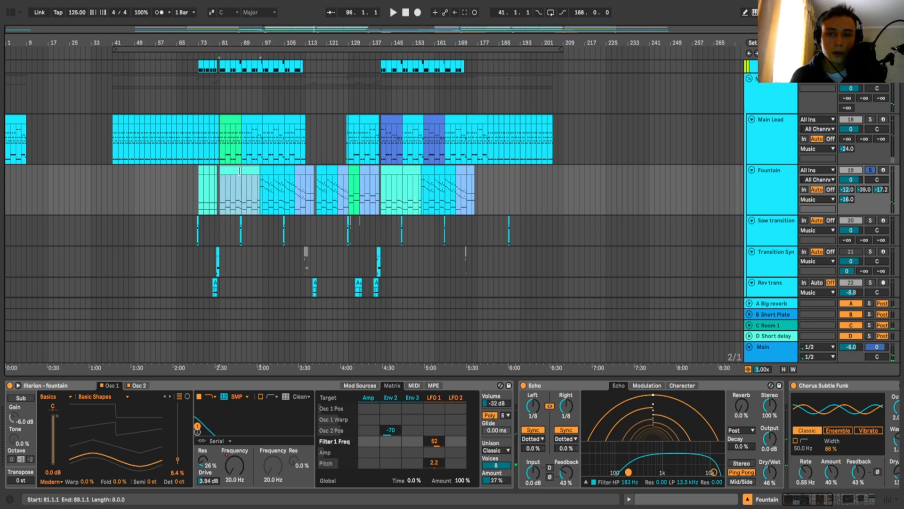
click(269, 172)
click(289, 173)
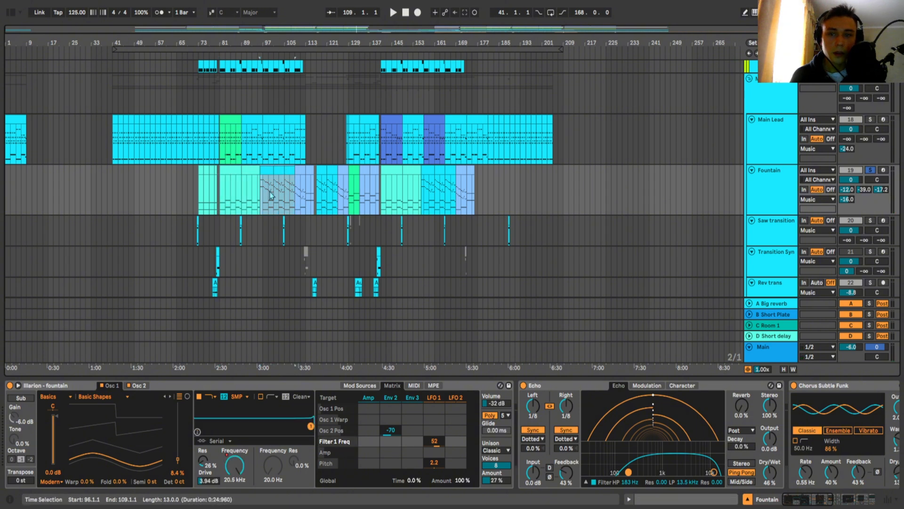
- Play the Fountain track's descending melody from bar 99
click(268, 202)
scroll(267, 202, up, 5)
key(space)
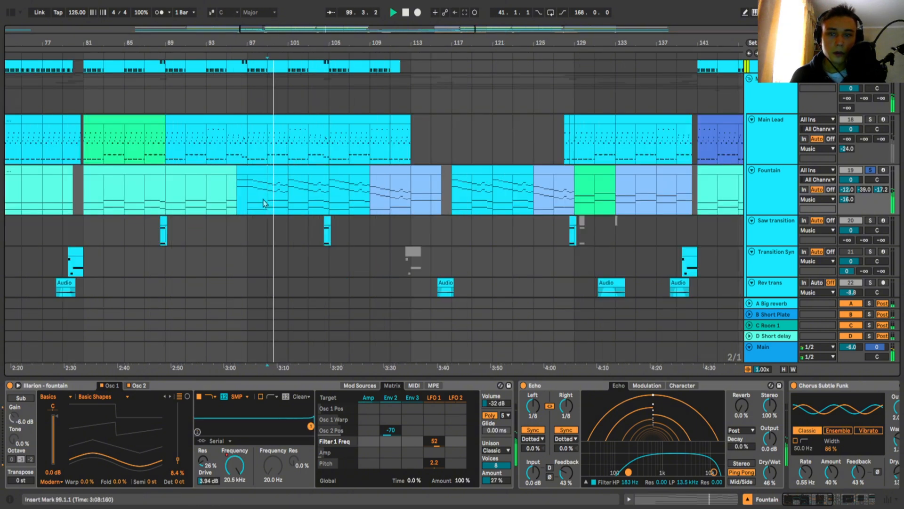
scroll(266, 199, right, 2)
scroll(267, 196, up, 1)
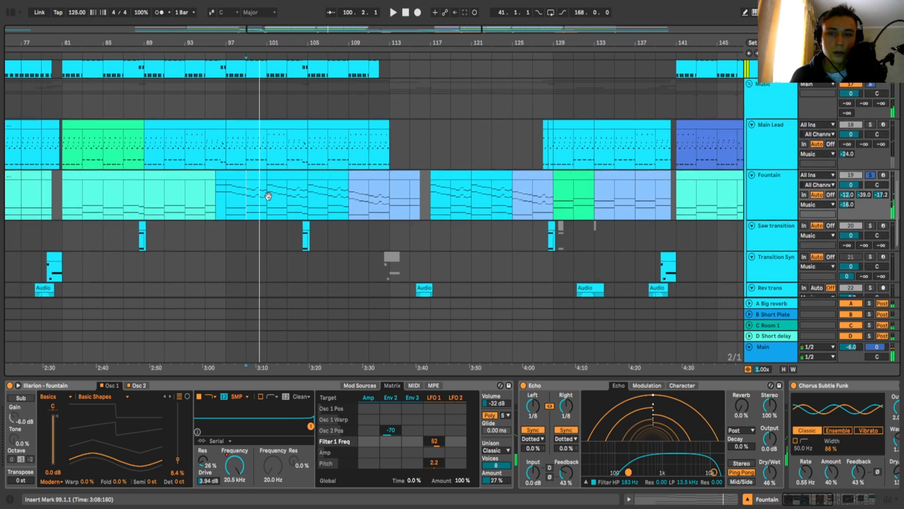
- Play the Fountain track from bar 105
drag(308, 189, 283, 195)
click(290, 201)
key(space)
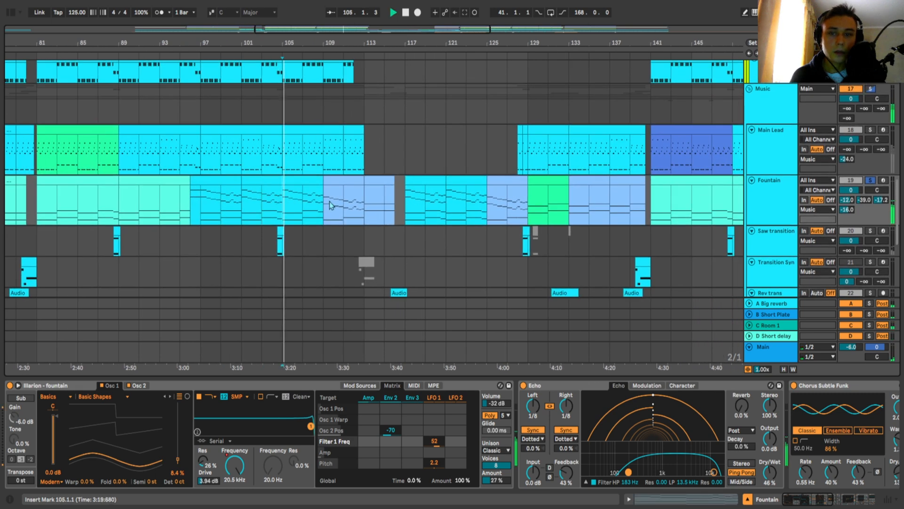
key(space)
- Play the Fountain track's lilac clips up to bar 112 to hear how the melody changes
click(329, 210)
key(space)
drag(368, 208, 339, 206)
click(327, 210)
key(space)
key(space)
drag(398, 210, 364, 210)
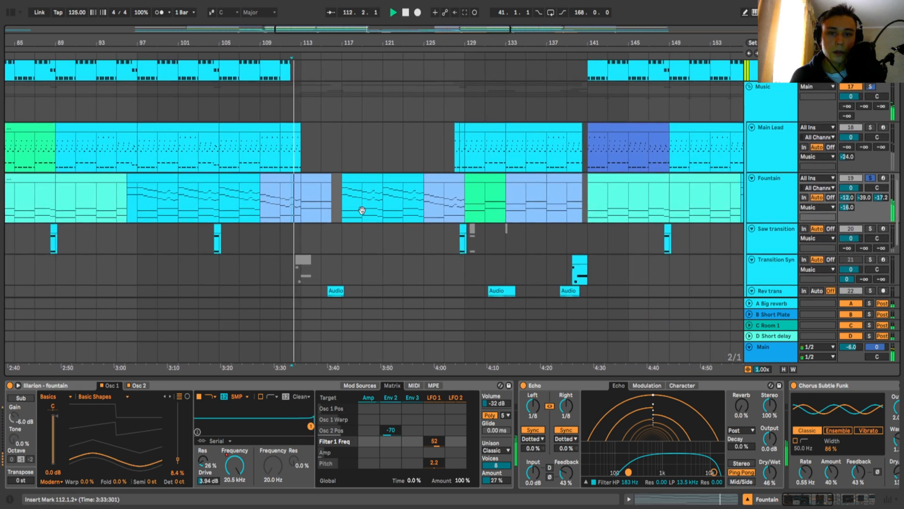
key(space)
- Play the Fountain track's variation before the second drop from bars 133, 135 and 137
drag(457, 210, 389, 204)
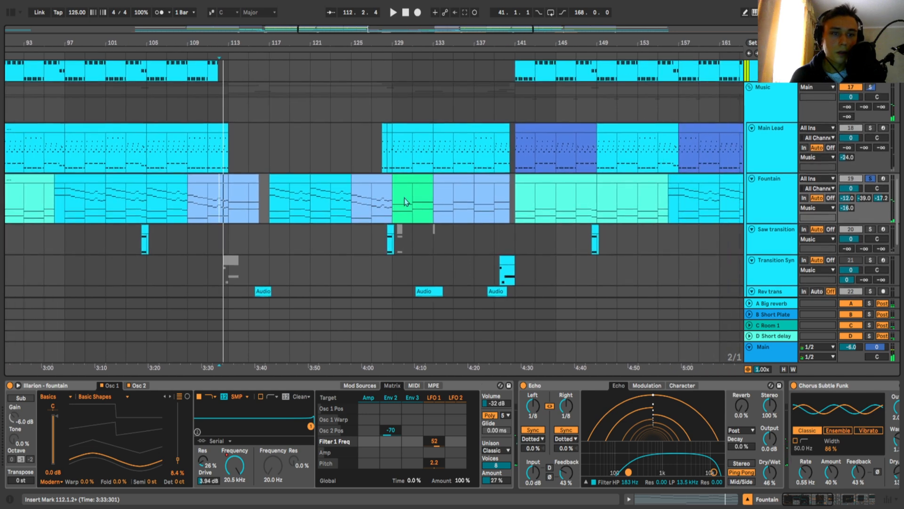
scroll(406, 202, up, 2)
click(391, 212)
key(space)
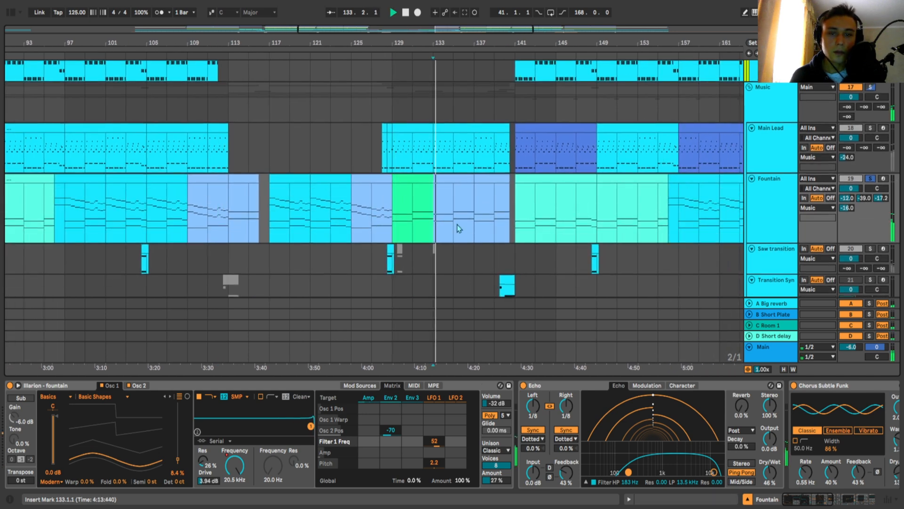
click(458, 227)
key(space)
key(space)
drag(486, 229, 459, 231)
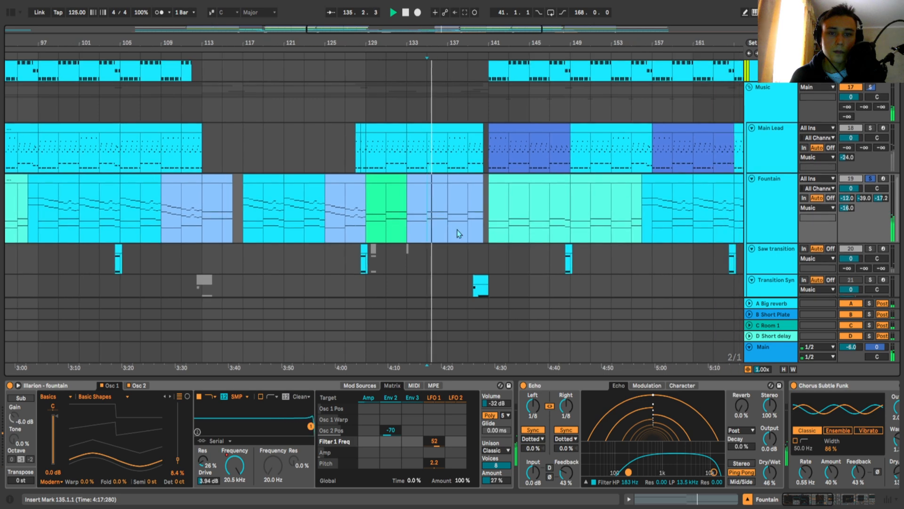
click(456, 234)
key(space)
key(space)
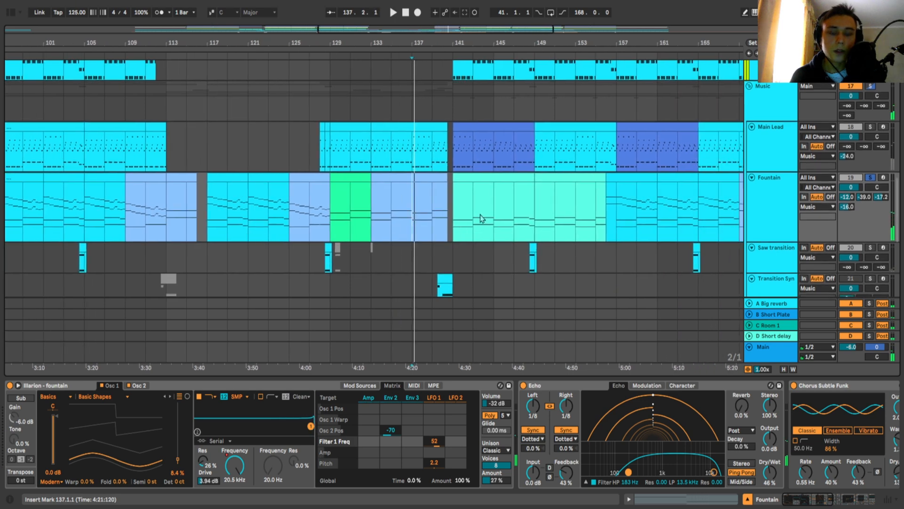
- Play the start of the Fountain track's filtered section from bar 141
click(408, 225)
key(space)
key(space)
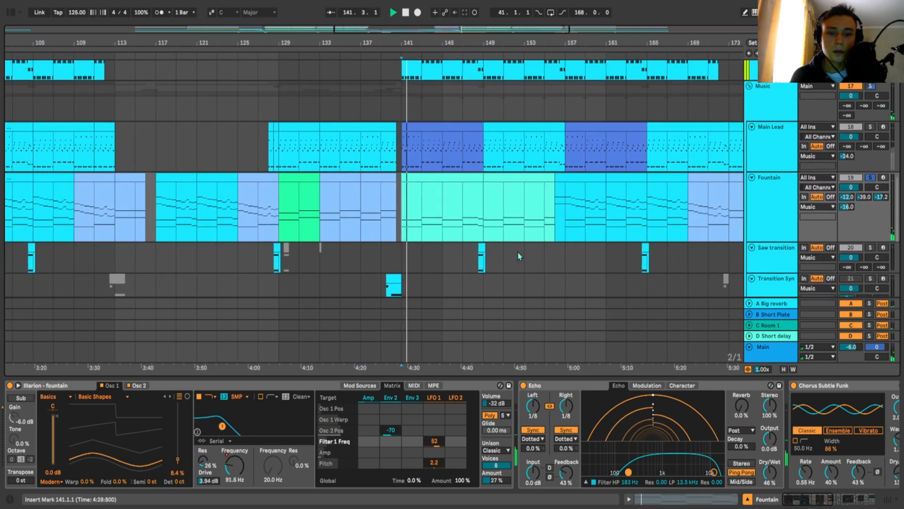
key(space)
- Show the Fountain track's effect devices, including Echo, Chorus Subtle Funk, Utility and EQ Eight
drag(522, 212, 467, 210)
scroll(471, 211, down, 1)
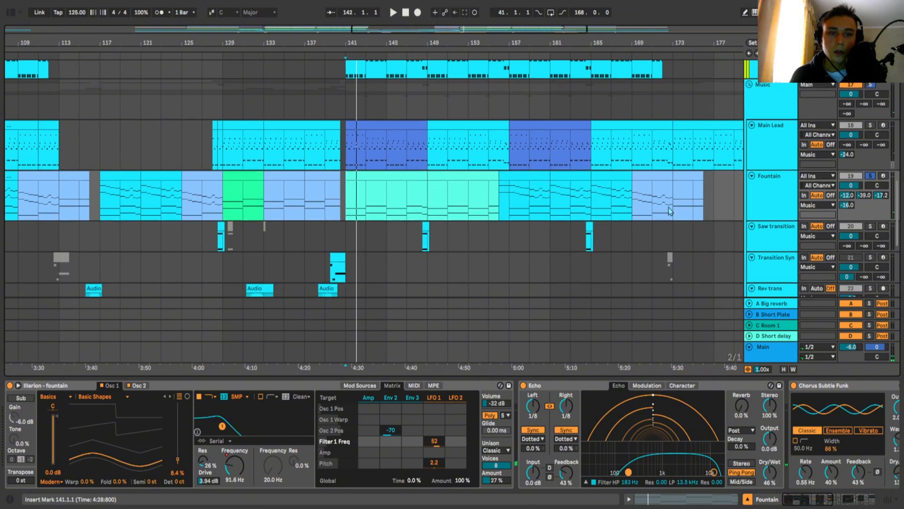
click(751, 204)
scroll(641, 402, right, 6)
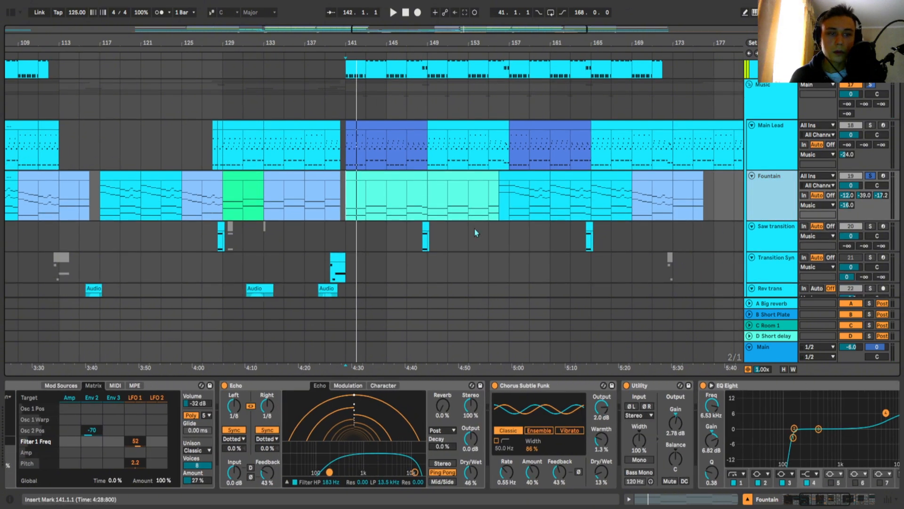
scroll(433, 207, down, 6)
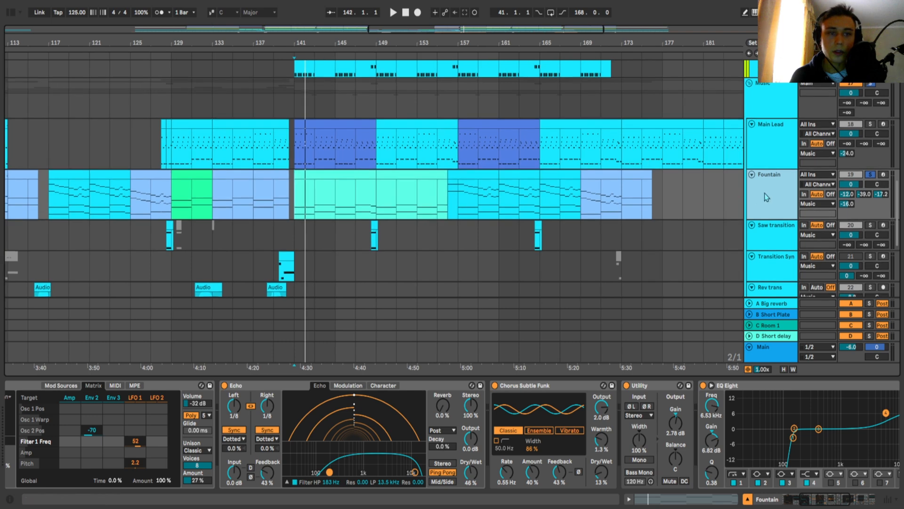
scroll(532, 150, down, 2)
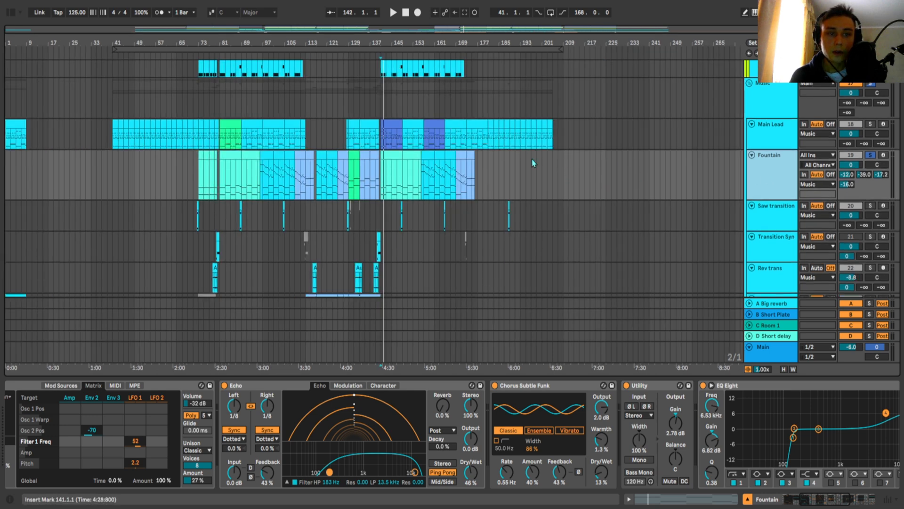
- Set the playback position to bar 165 on the Fountain track
click(464, 146)
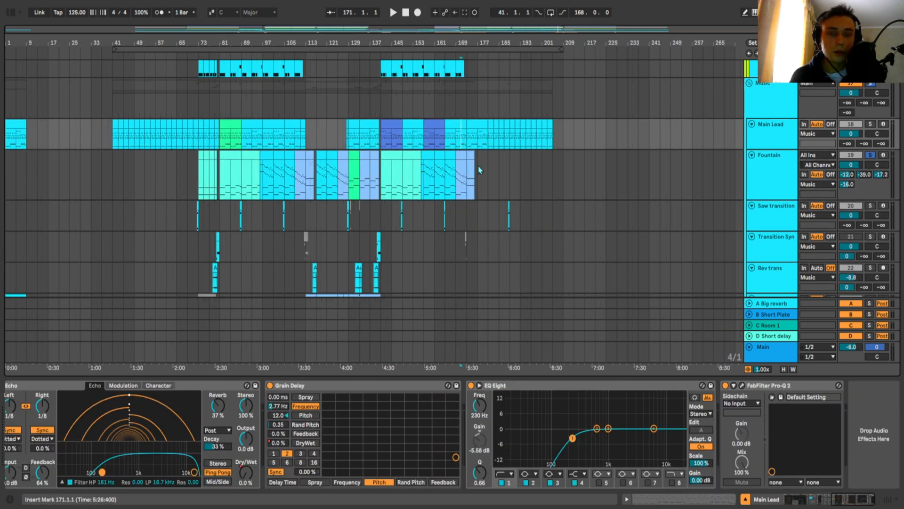
click(467, 172)
scroll(467, 172, down, 2)
click(455, 133)
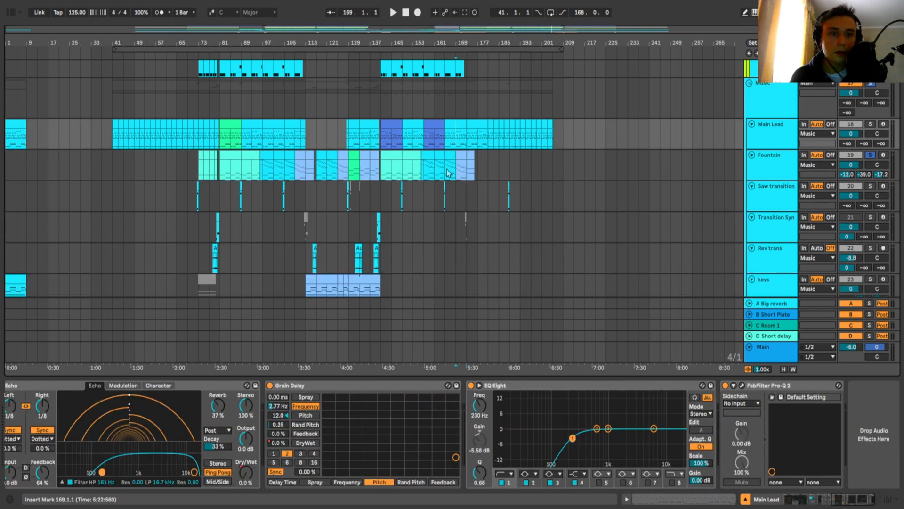
click(448, 172)
scroll(437, 177, up, 5)
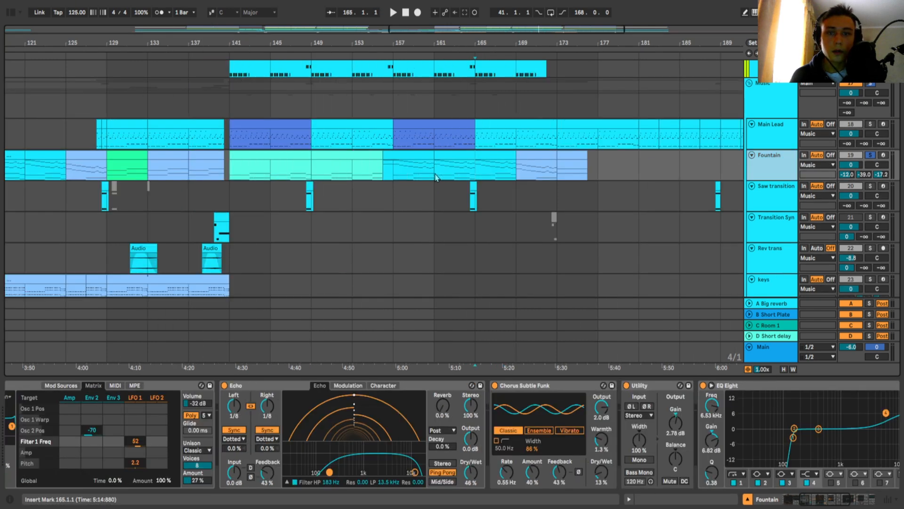
scroll(434, 178, up, 2)
drag(428, 183, 462, 196)
- Solo the Main Lead track and play it from bar 165
click(757, 158)
scroll(488, 173, up, 2)
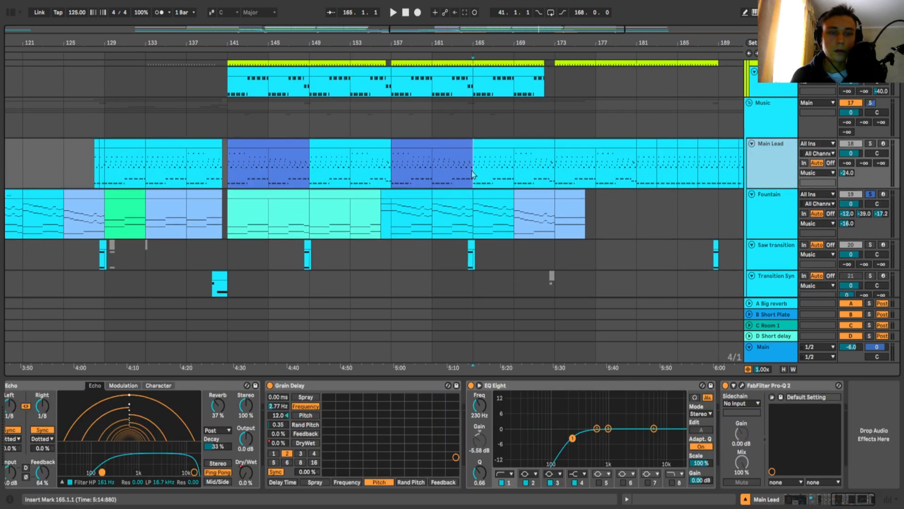
drag(439, 179, 413, 178)
click(449, 171)
key(s)
key(space)
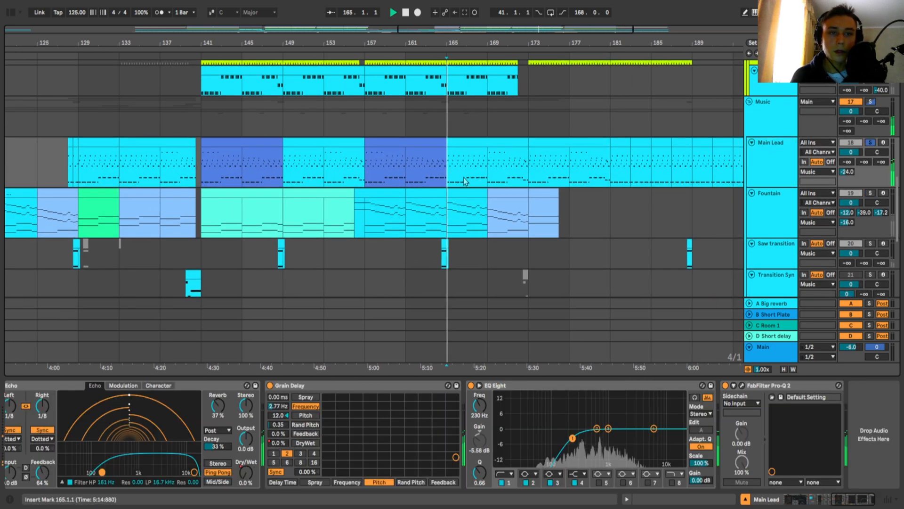
key(space)
- Solo the Fountain track instead of the Main Lead and play it from bar 165 for comparison
click(450, 220)
key(s)
key(space)
scroll(493, 221, down, 1)
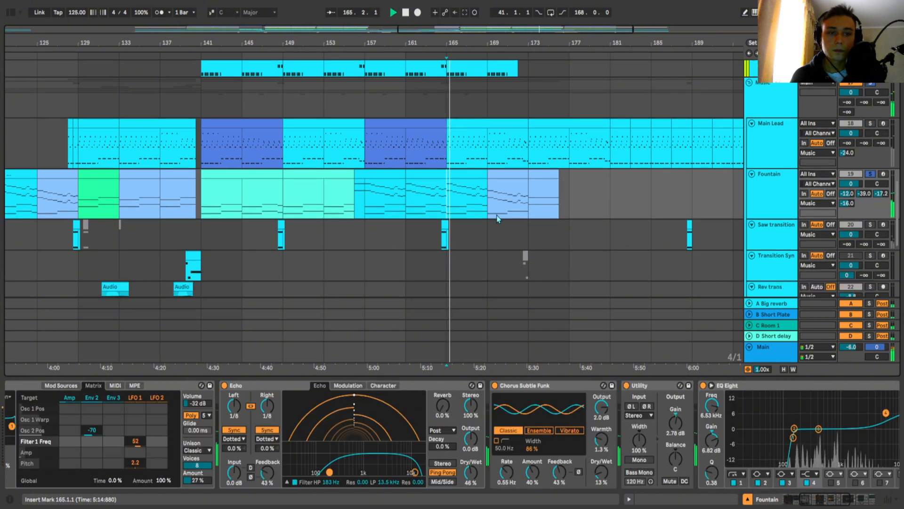
scroll(485, 205, down, 1)
drag(484, 200, 484, 178)
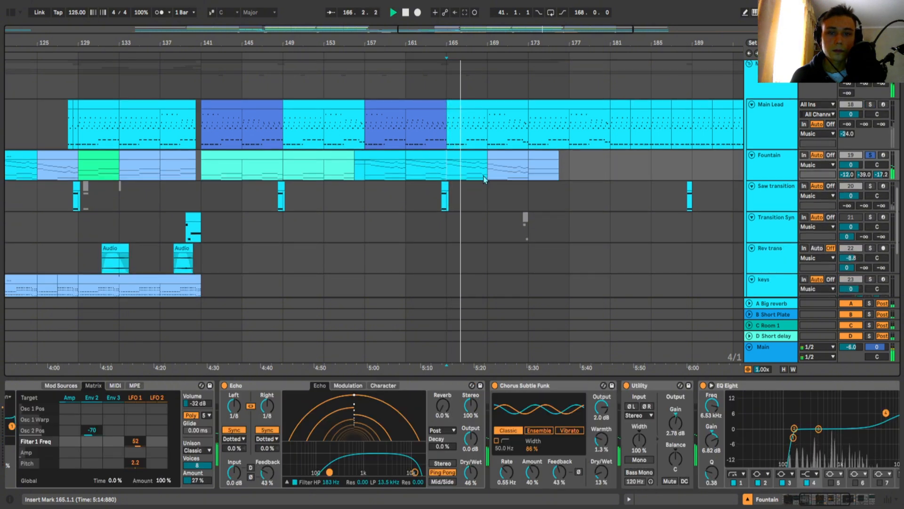
key(space)
- View the Fountain track's Echo and Chorus Subtle Funk devices and play its clip from bar 165
click(770, 164)
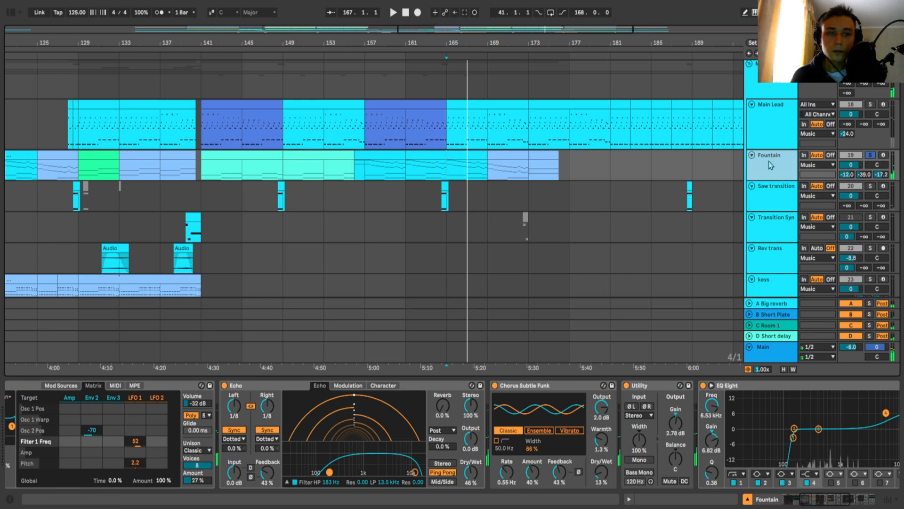
drag(256, 413, 385, 402)
scroll(382, 390, right, 5)
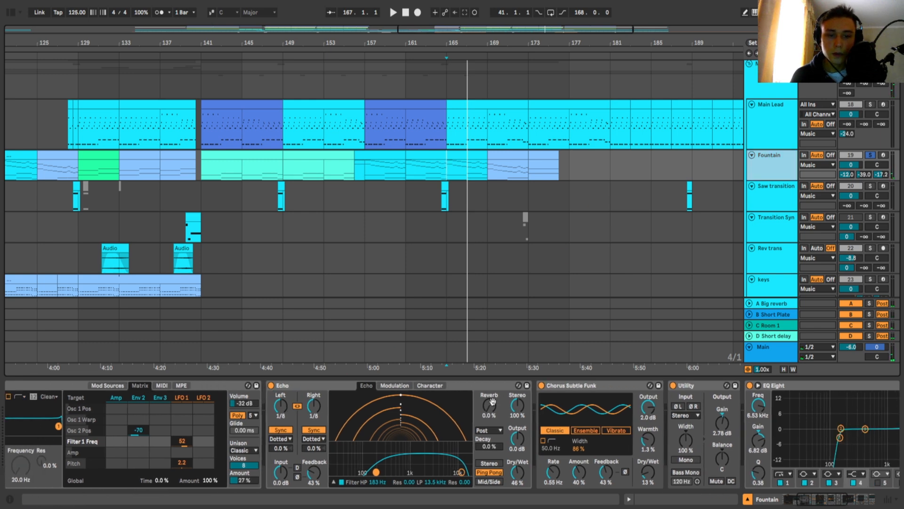
click(561, 387)
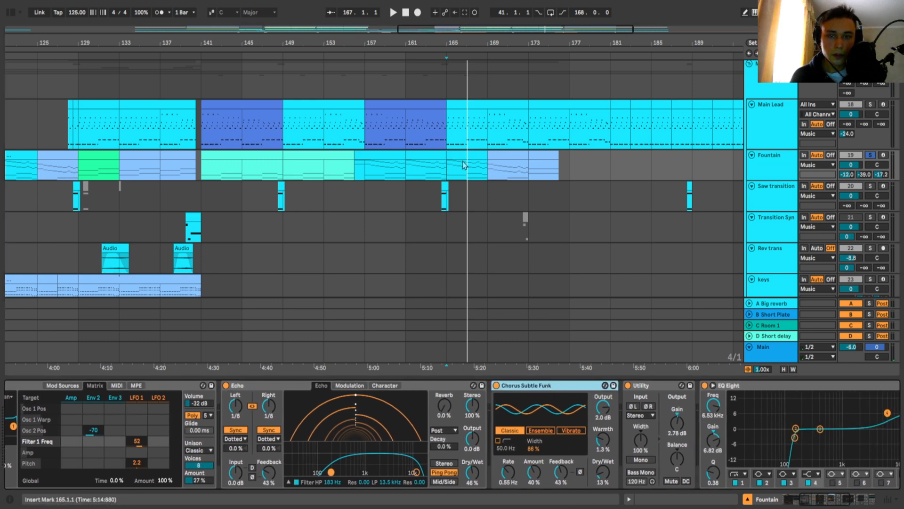
key(space)
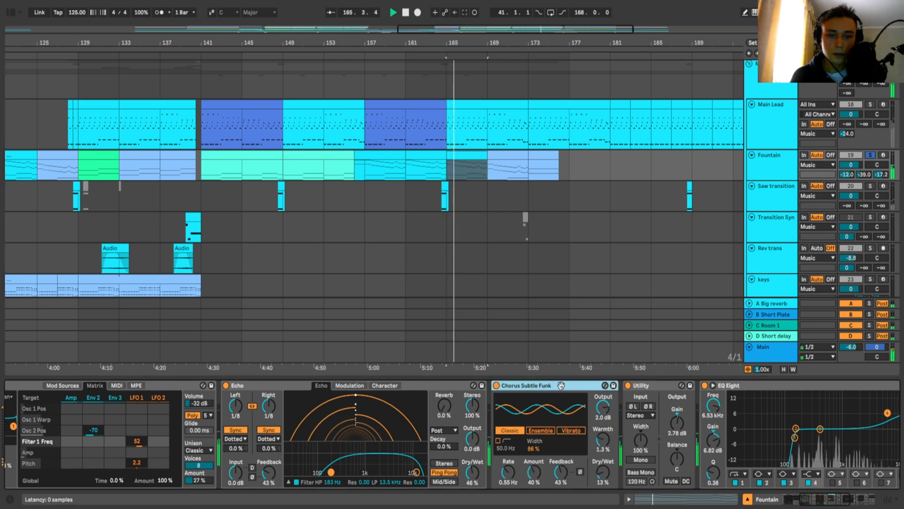
- Examine the Fountain track's EQ Eight curve and the Auto Filter and Auto Pan devices that follow it
scroll(810, 448, right, 10)
scroll(481, 410, right, 3)
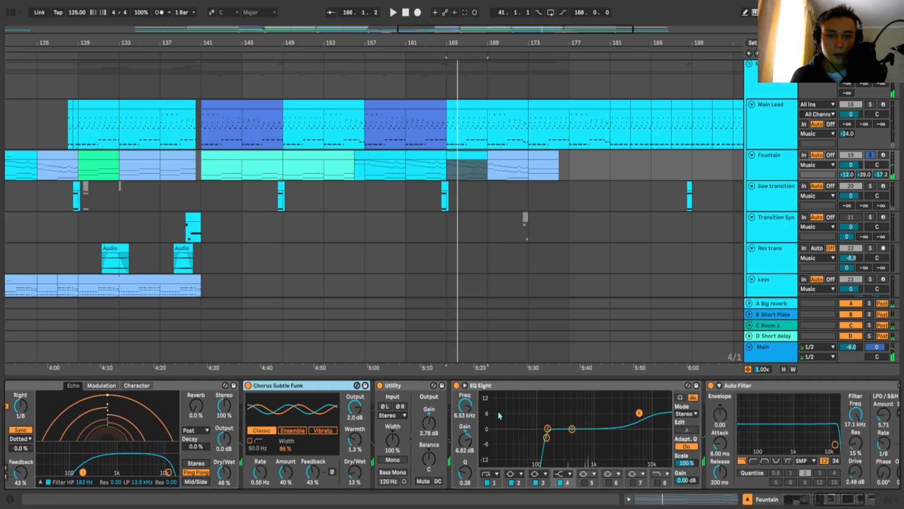
click(476, 387)
scroll(446, 420, right, 10)
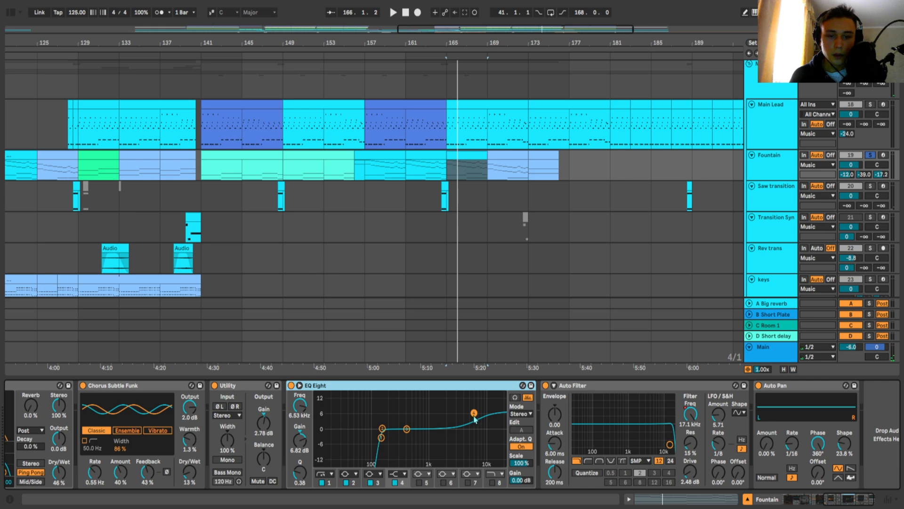
- Show the automation of the Fountain track's Auto Filter frequency
right_click(697, 419)
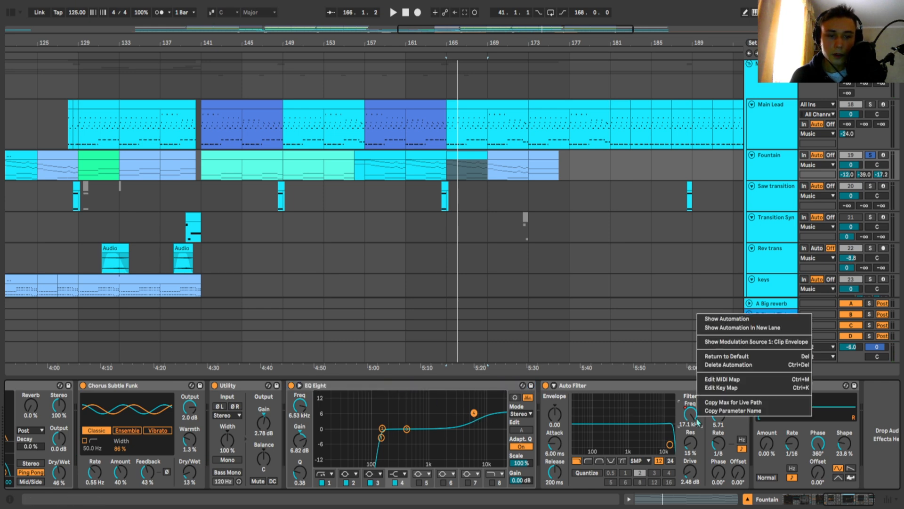
click(723, 322)
scroll(492, 175, down, 5)
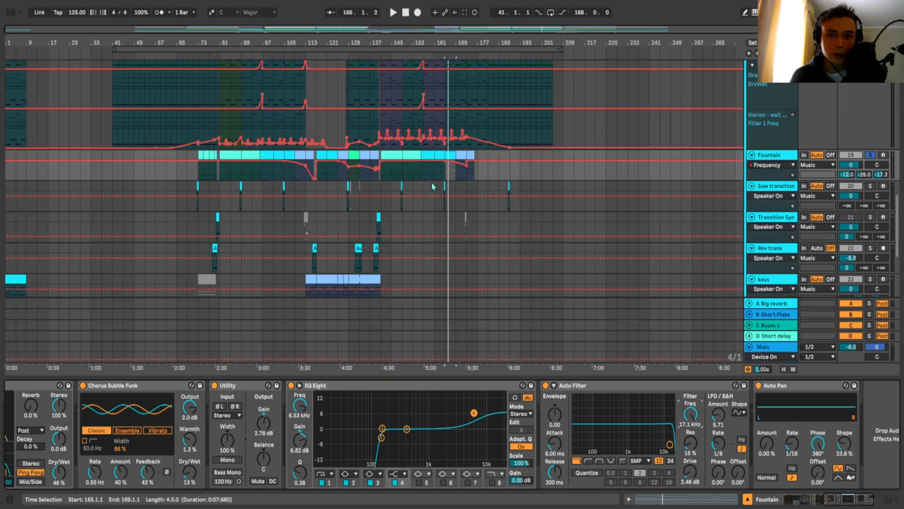
scroll(445, 188, up, 2)
scroll(461, 180, up, 2)
- Play the Fountain track's filter automation from bar 172 and hide the automation lanes
click(463, 188)
key(space)
scroll(461, 187, up, 4)
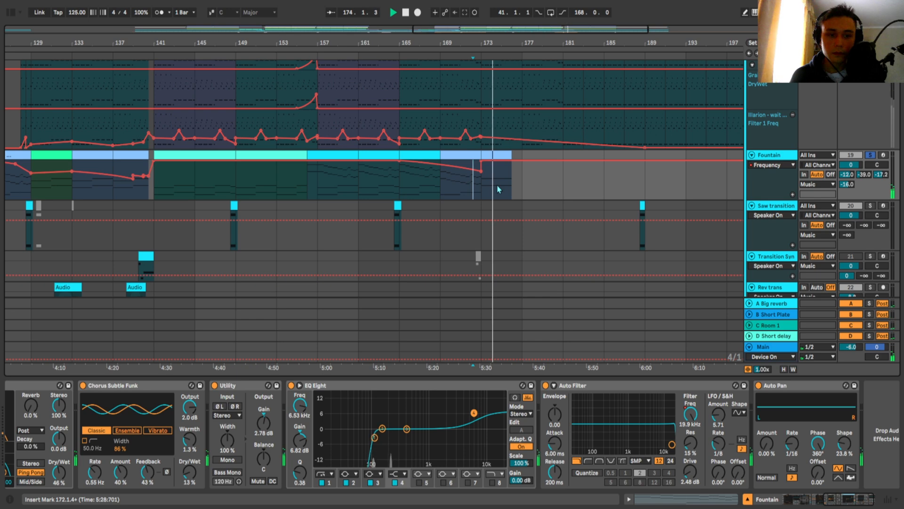
key(a)
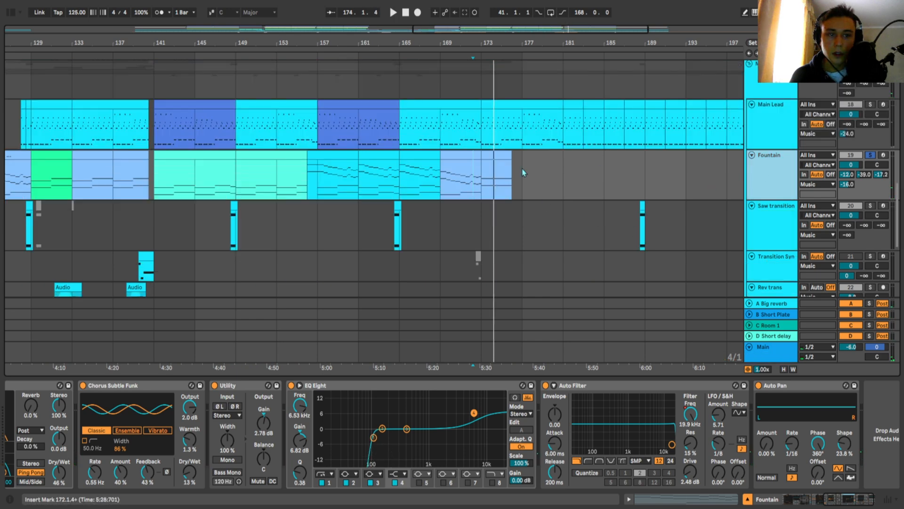
key(space)
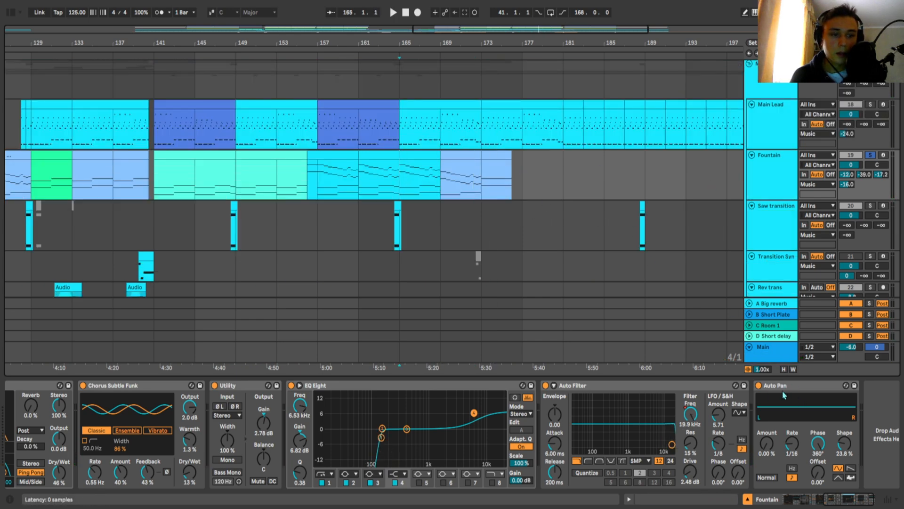
- Try an Auto Pan amount of 36.5% on the Fountain track while auditioning it from bars 165 and 169
key(space)
click(778, 416)
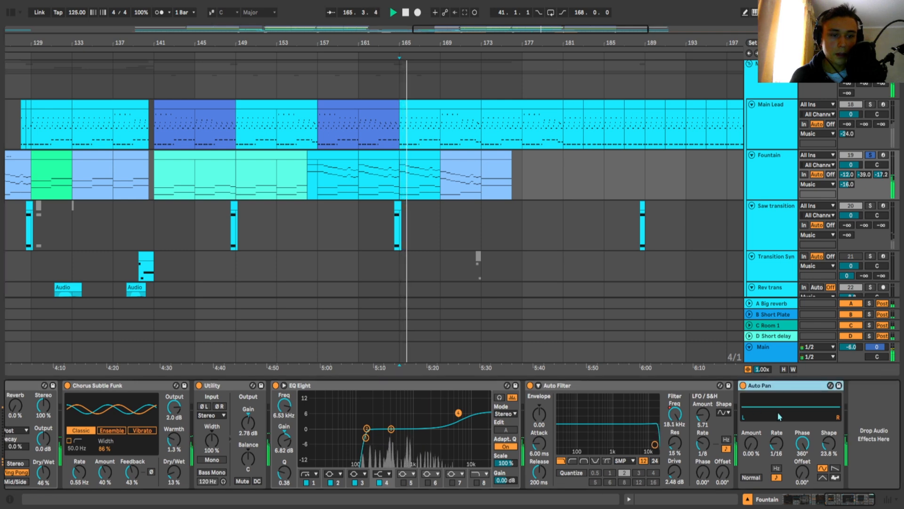
mouse_move(751, 444)
mouse_down()
mouse_move(751, 391)
mouse_move(752, 445)
mouse_up()
key(space)
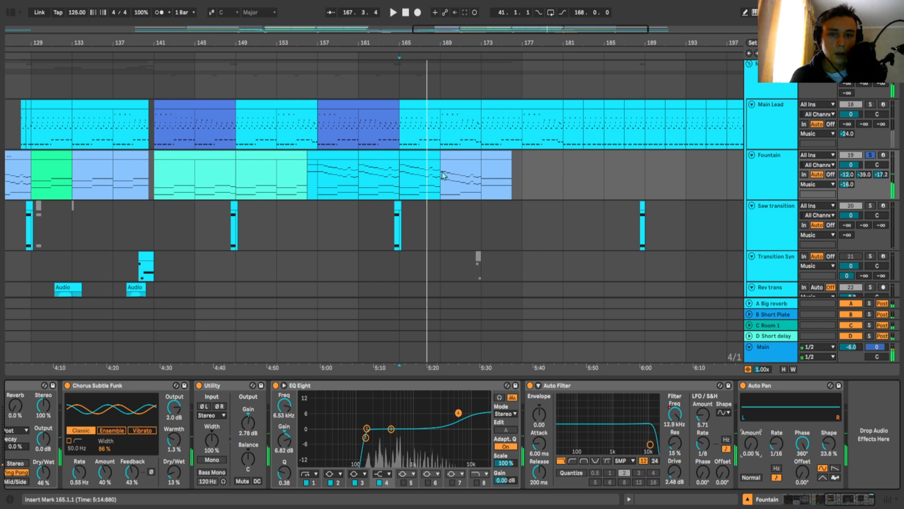
click(445, 192)
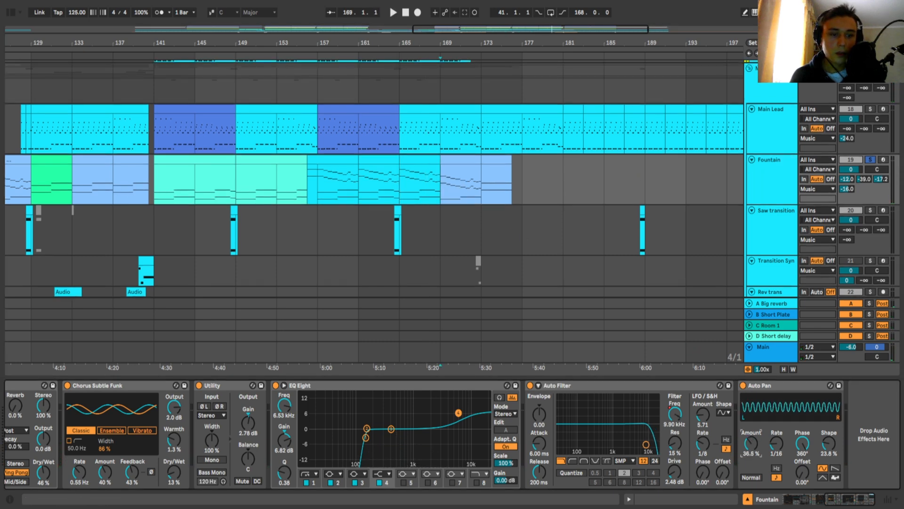
key(space)
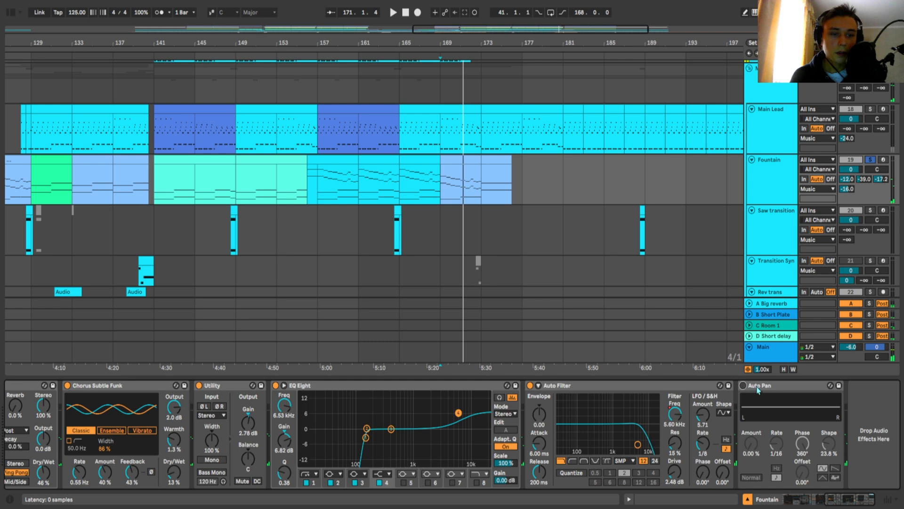
key(space)
- Solo the Saw transition track and play its clip from position 164.3
scroll(471, 236, left, 5)
click(532, 206)
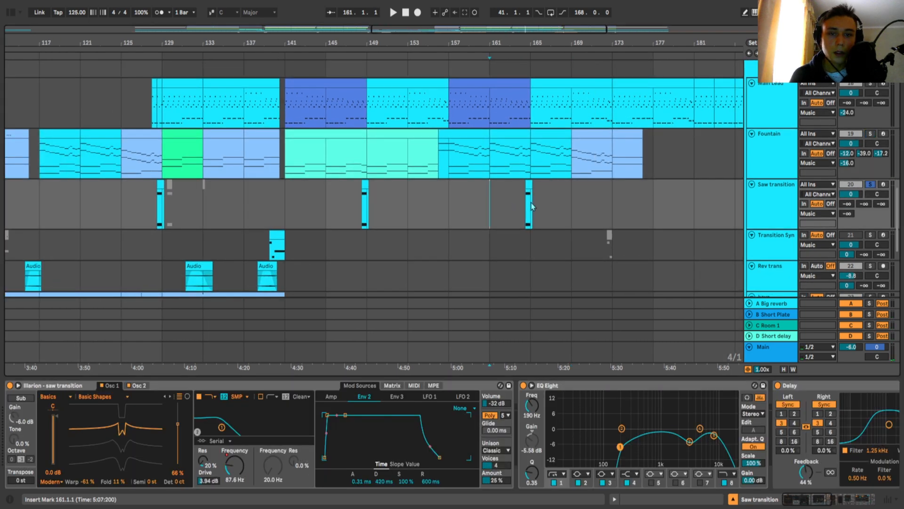
scroll(525, 210, up, 5)
click(524, 212)
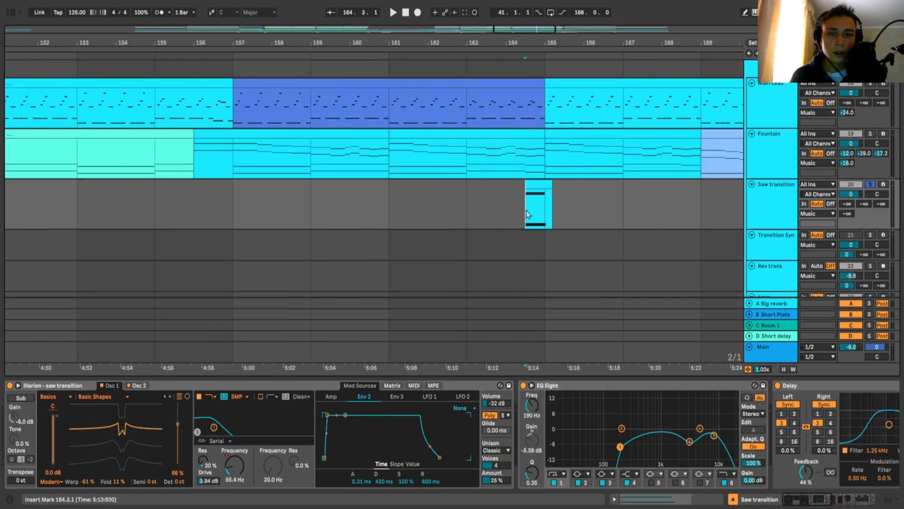
scroll(524, 205, down, 5)
drag(523, 201, 515, 203)
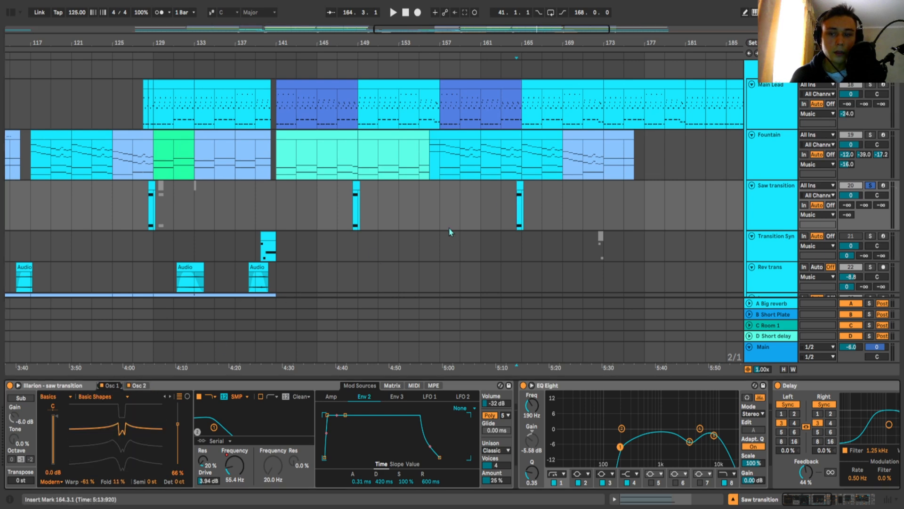
key(space)
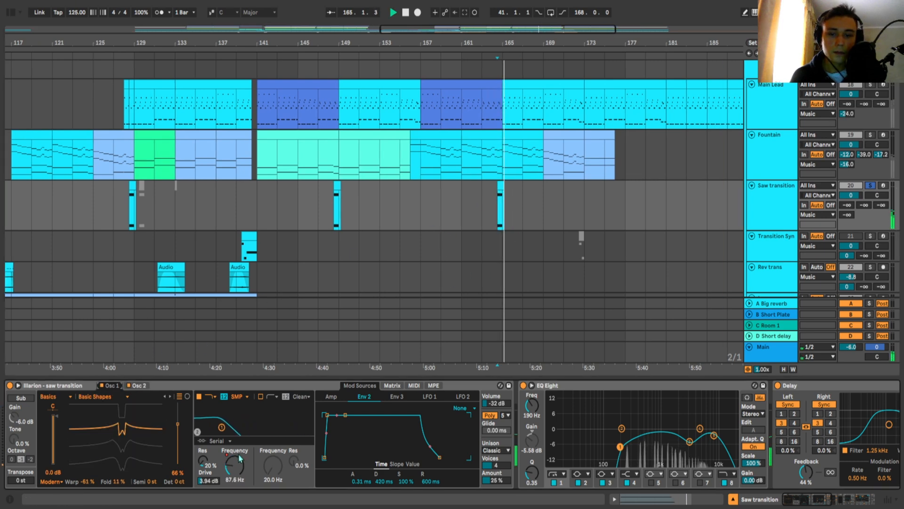
- Show the automation of the Saw transition synth's Filter 1 frequency across the arrangement and hide the automation lanes
right_click(236, 459)
click(263, 370)
scroll(429, 216, down, 5)
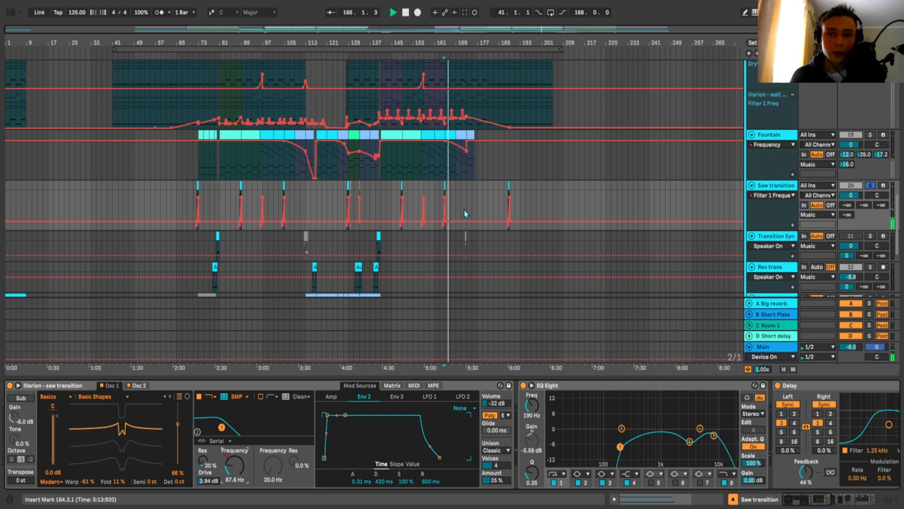
scroll(464, 214, up, 5)
key(a)
- View the Saw transition track's EQ Eight device and replay the clip from position 164.3
drag(669, 403, 381, 421)
click(407, 441)
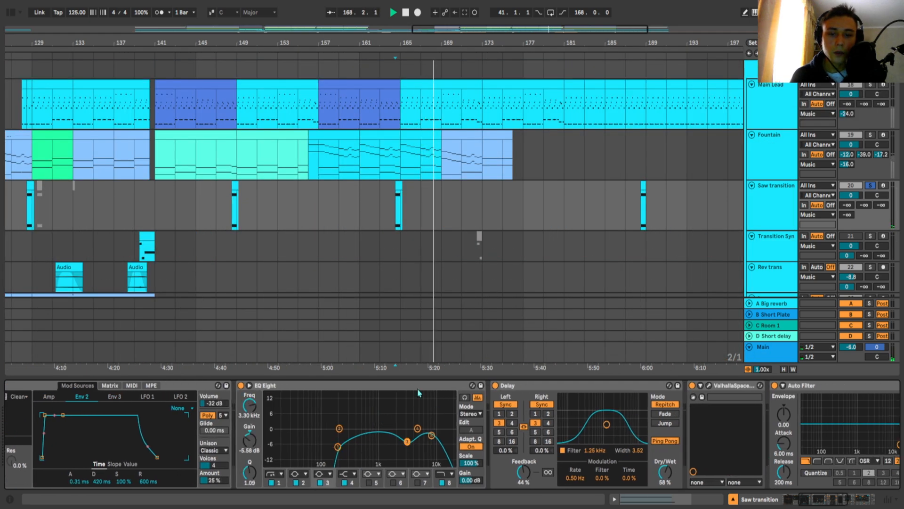
key(space)
key(space)
- Examine the Delay, Valhalla reverb and Auto Filter devices on the Saw transition track during playback
drag(567, 394, 396, 391)
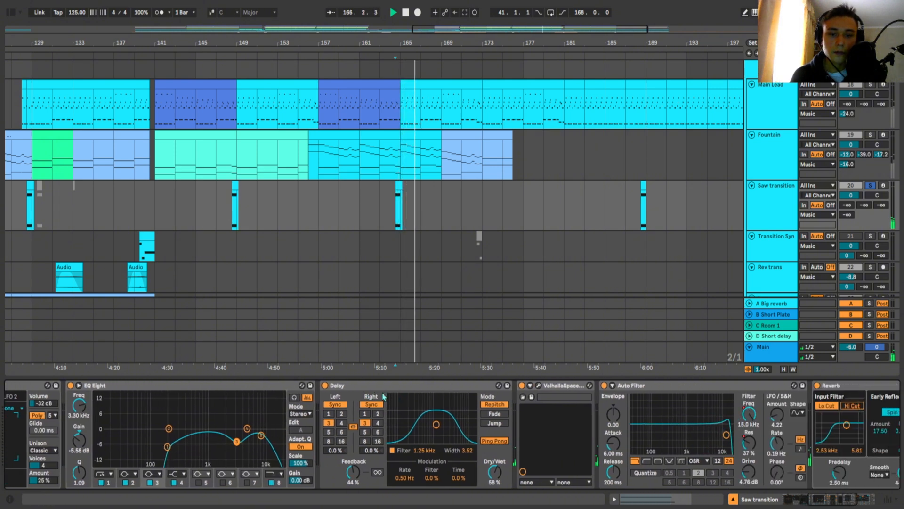
click(448, 390)
drag(539, 394, 513, 394)
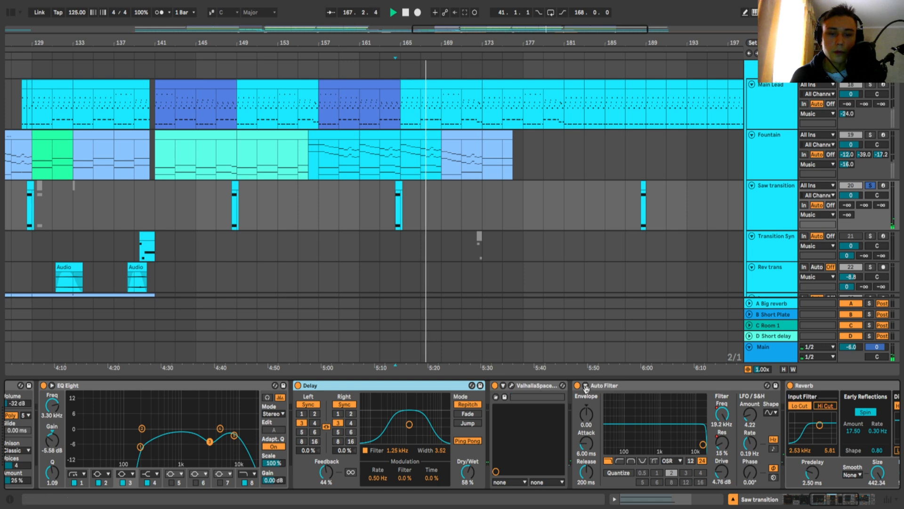
drag(586, 389, 499, 389)
click(459, 389)
drag(558, 393, 418, 393)
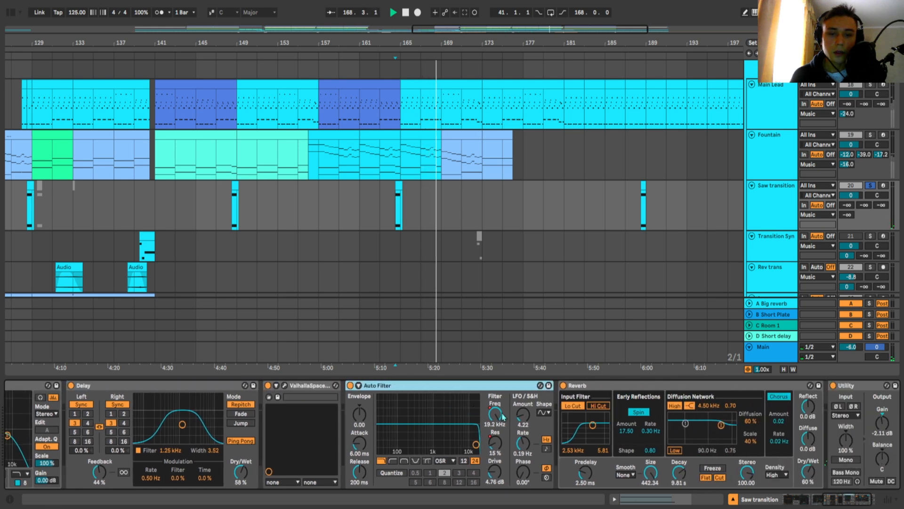
- Show the automation of the Saw transition track's Auto Filter frequency
right_click(498, 416)
click(528, 316)
scroll(442, 206, down, 3)
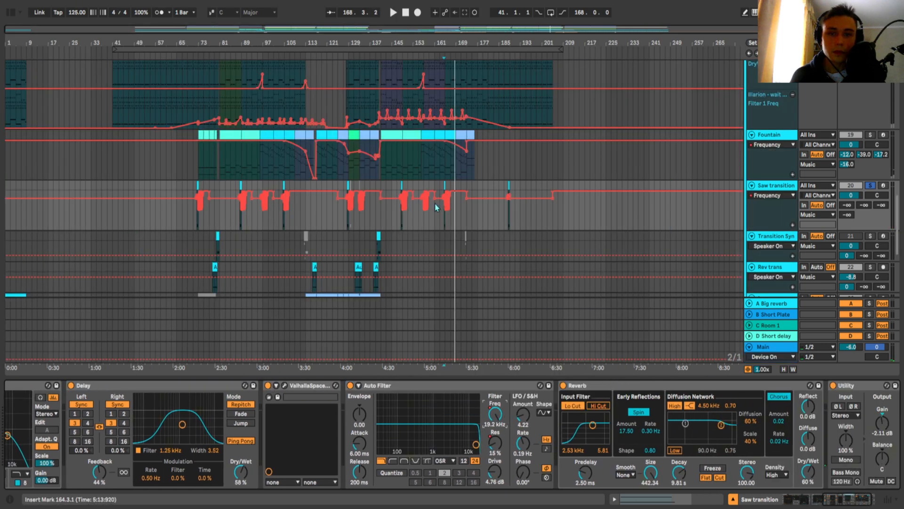
scroll(459, 214, up, 5)
- Play the Saw transition track's filter automation from positions 165 and 164.2 and hide the automation lanes
click(399, 222)
key(space)
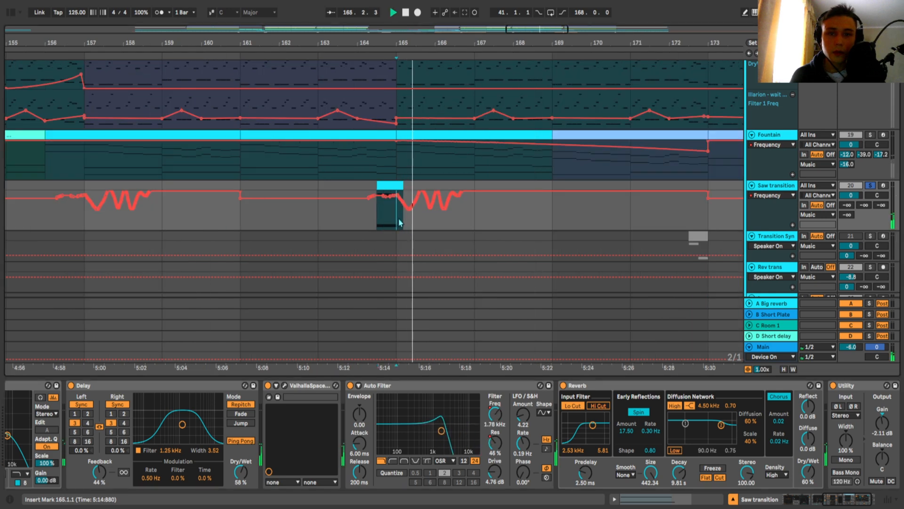
click(370, 221)
key(space)
key(space)
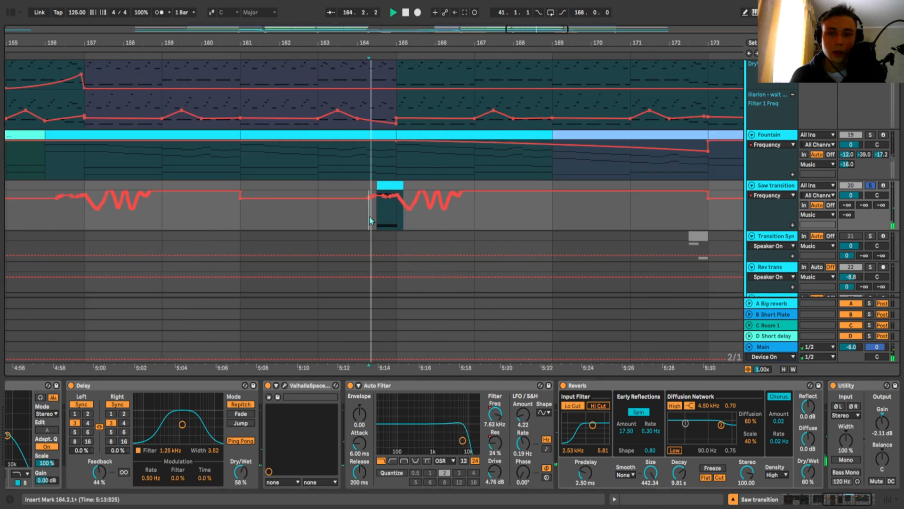
scroll(395, 223, up, 1)
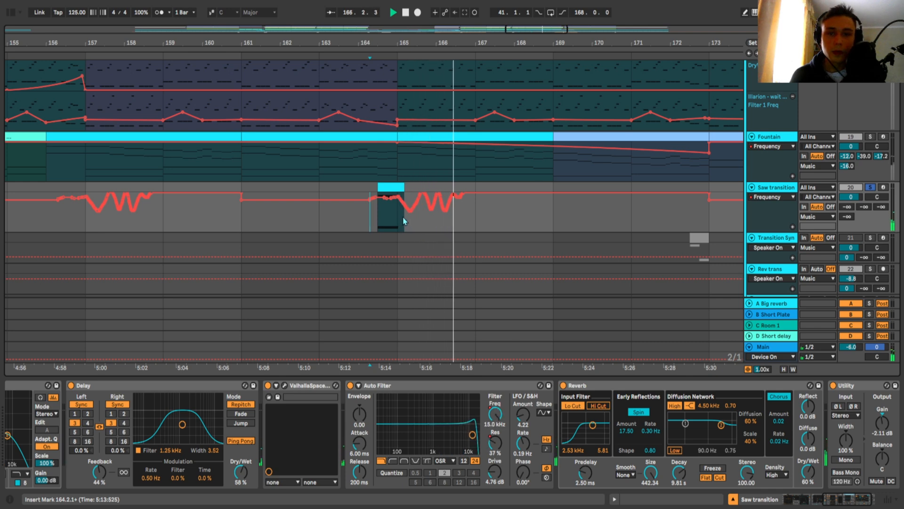
key(a)
- Try a manual Auto Filter frequency of 2.42 kHz on the Saw transition track and re-enable its automation
click(398, 218)
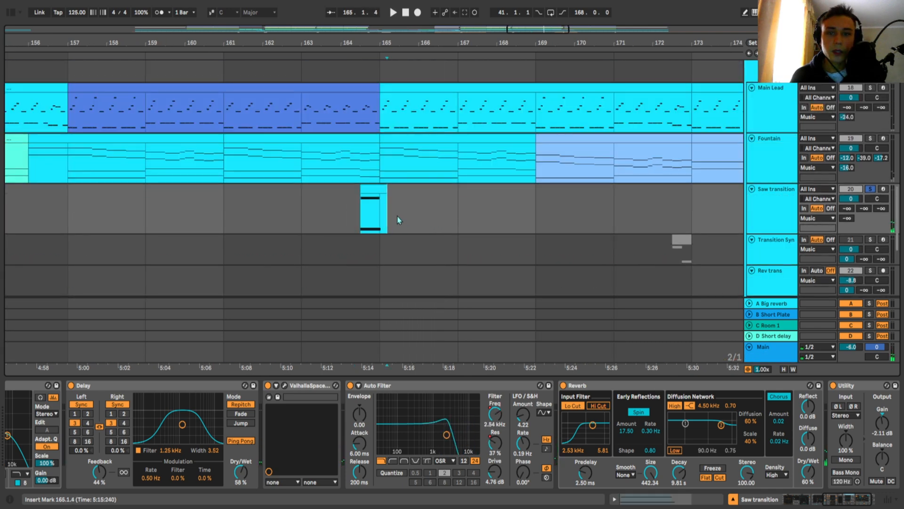
drag(495, 414, 495, 413)
key(a)
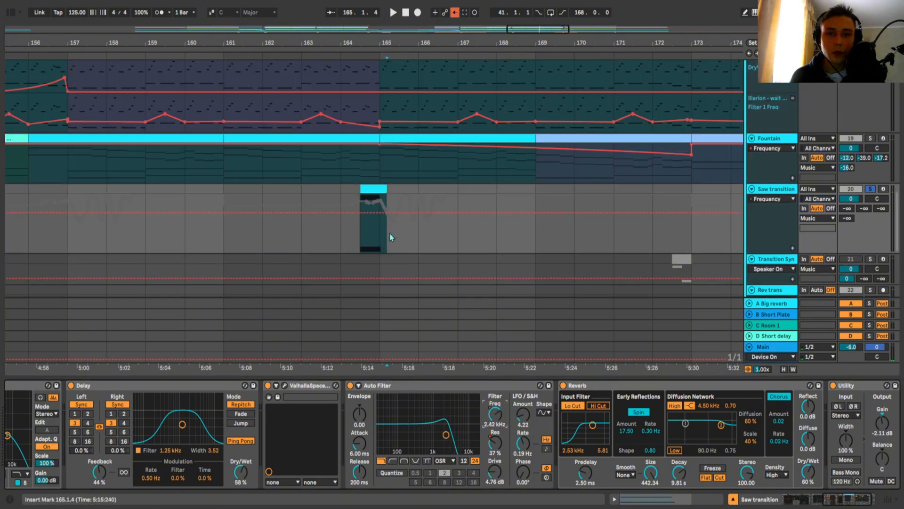
right_click(500, 415)
click(528, 322)
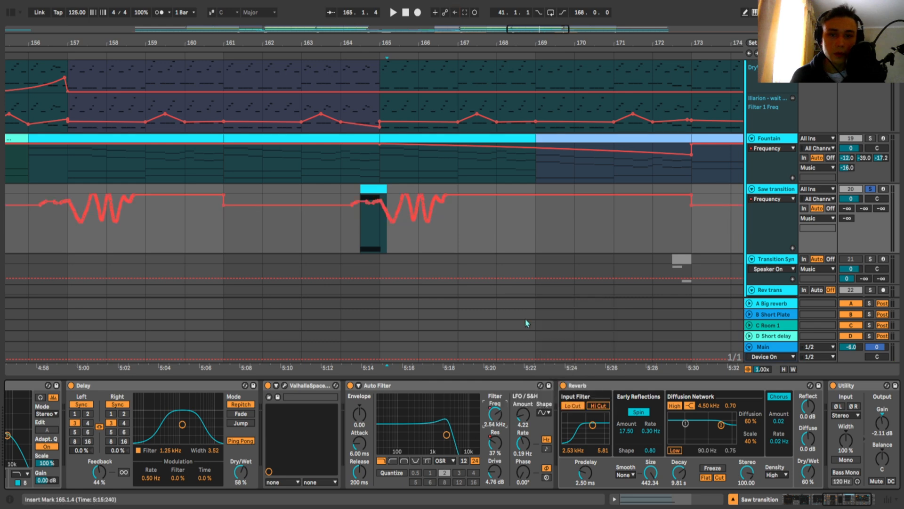
- Play the Saw transition clip from position 164.3.3 and examine its oscillating filter frequency curve
click(377, 233)
click(365, 231)
key(space)
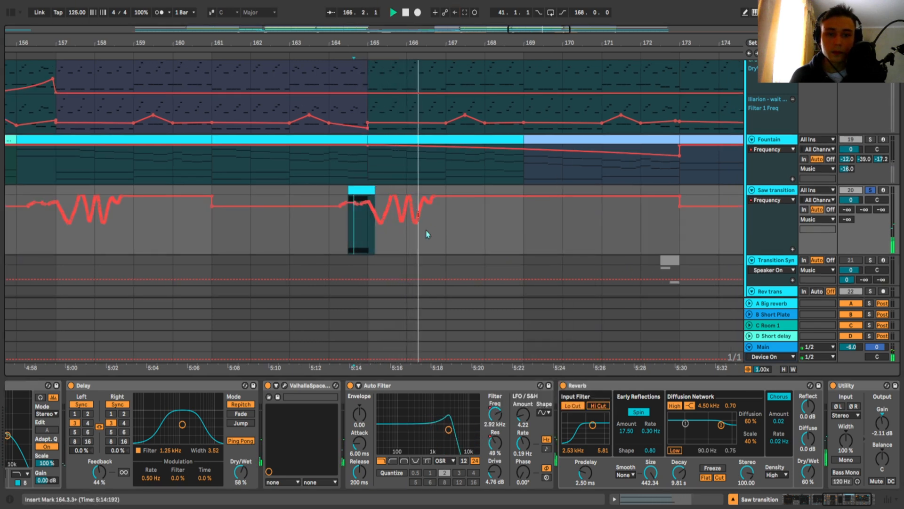
key(space)
scroll(368, 235, right, 2)
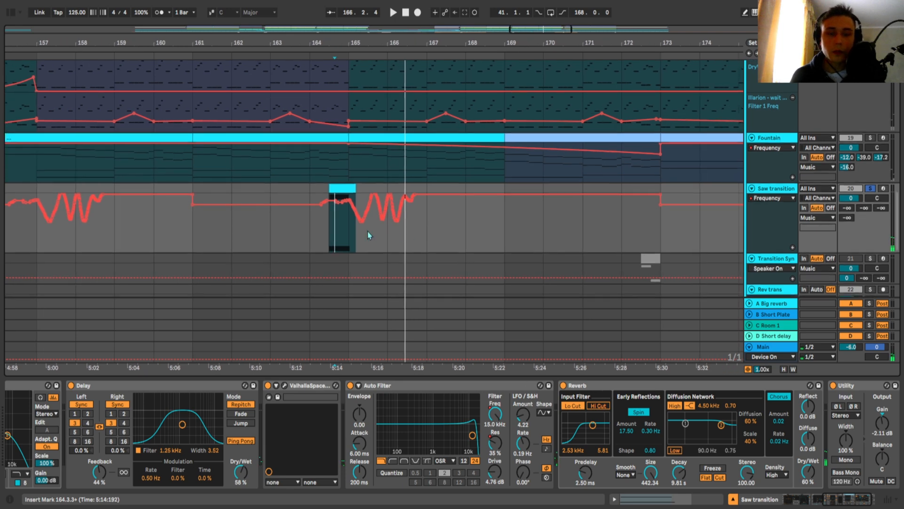
scroll(367, 241, right, 1)
scroll(382, 236, right, 1)
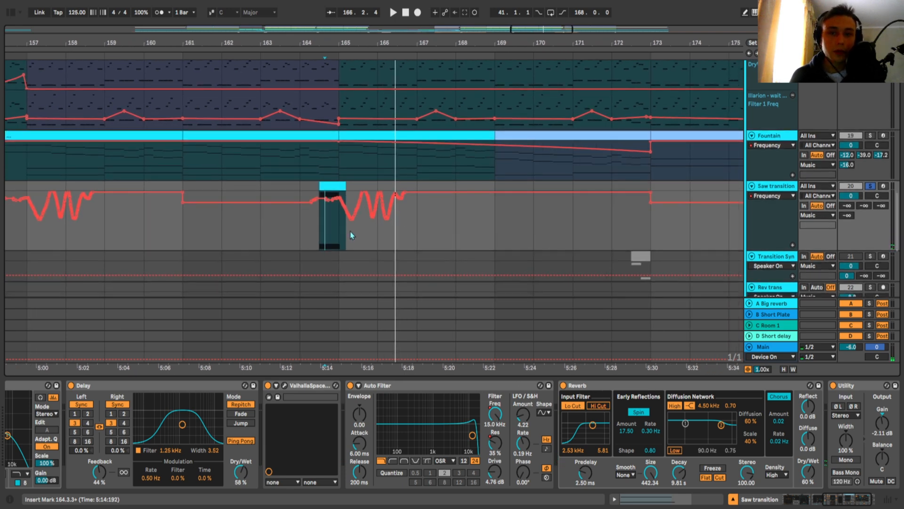
scroll(364, 233, right, 3)
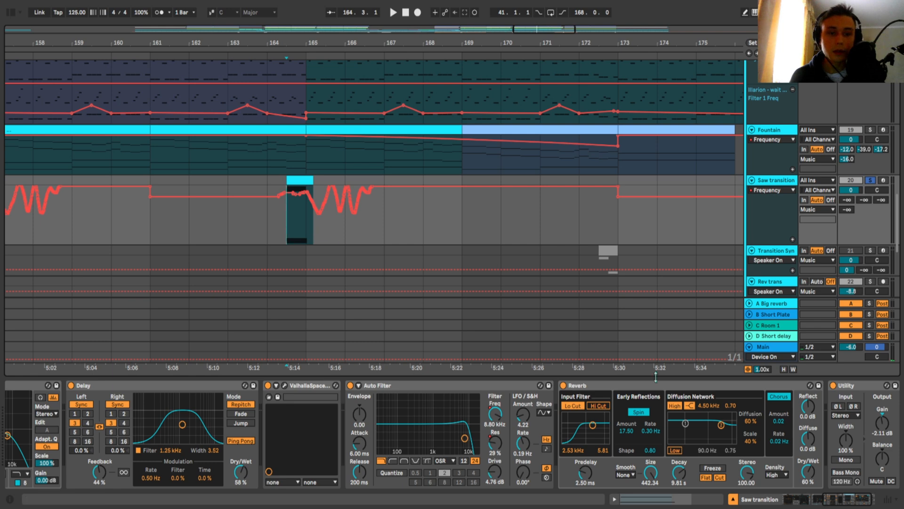
- View the Saw transition track's Reverb and Utility devices and hide the automation lanes
scroll(482, 412, right, 3)
click(534, 386)
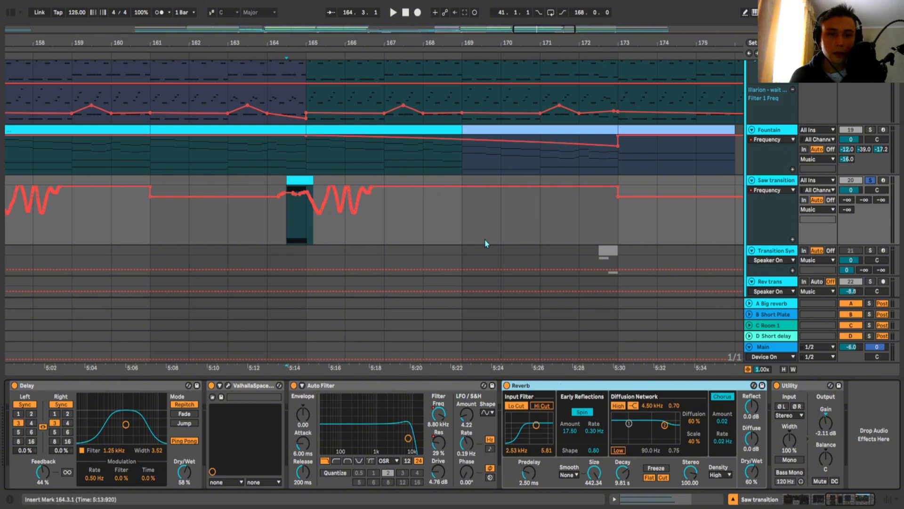
key(a)
- Solo the Transition Synth track and play its clip from position 139.3
scroll(468, 221, down, 4)
scroll(467, 207, down, 1)
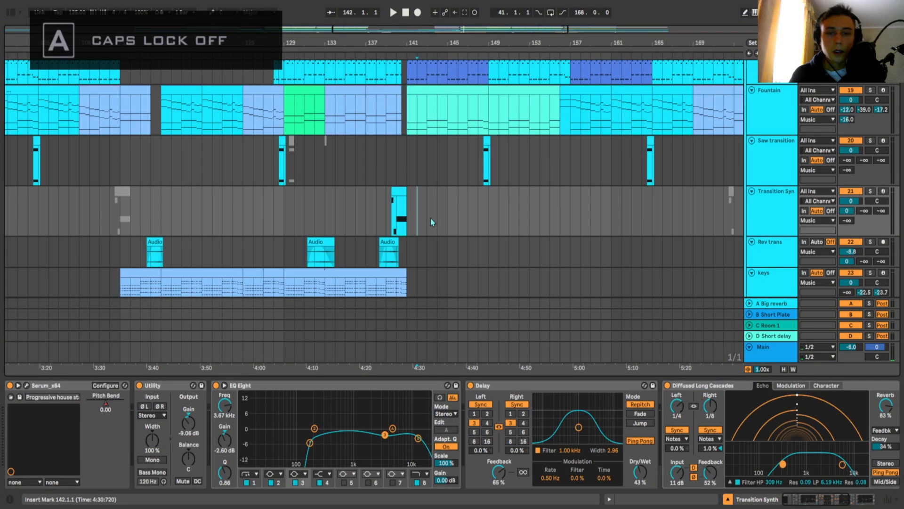
click(394, 210)
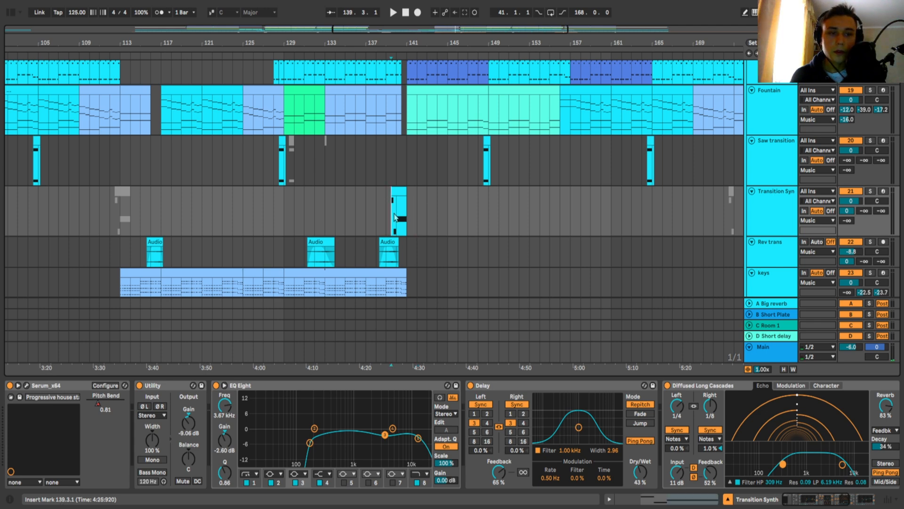
key(space)
- Open the Transition Synth's Serum plugin, inspect its effects and oscillator pages, and close it
click(27, 386)
click(392, 71)
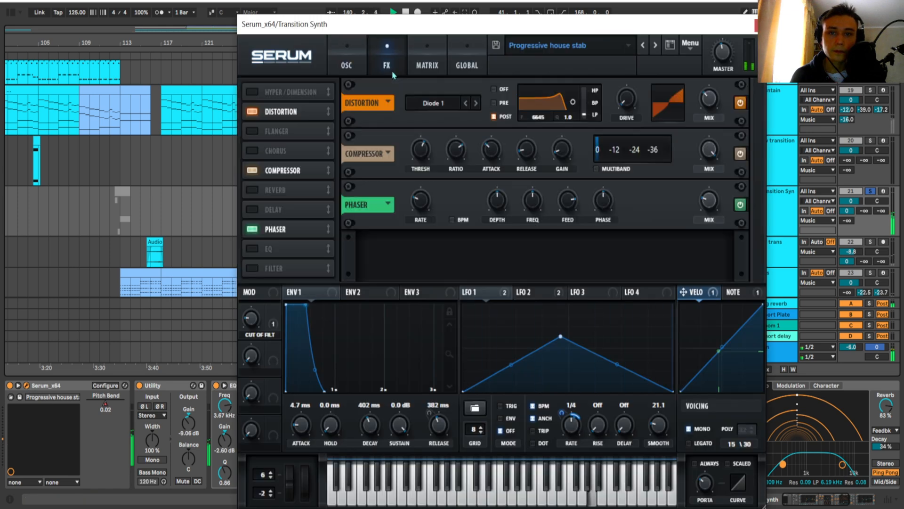
drag(404, 27, 337, 25)
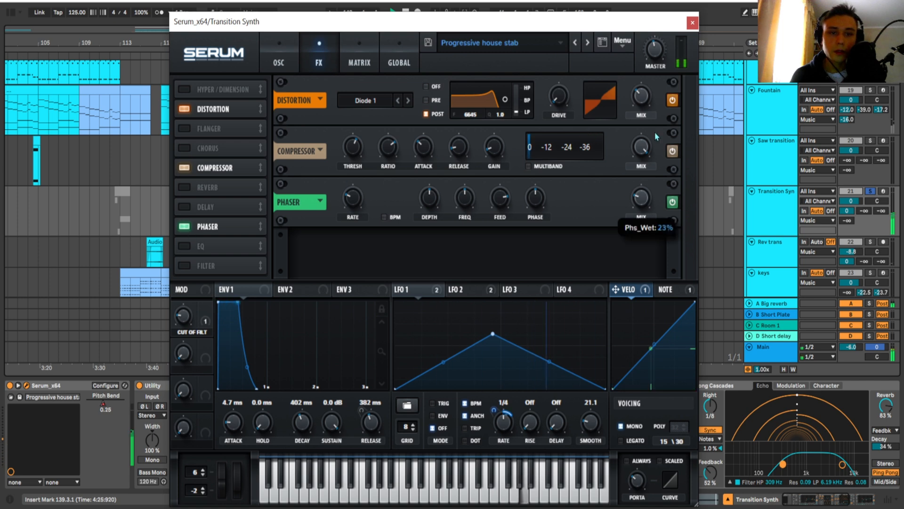
click(289, 56)
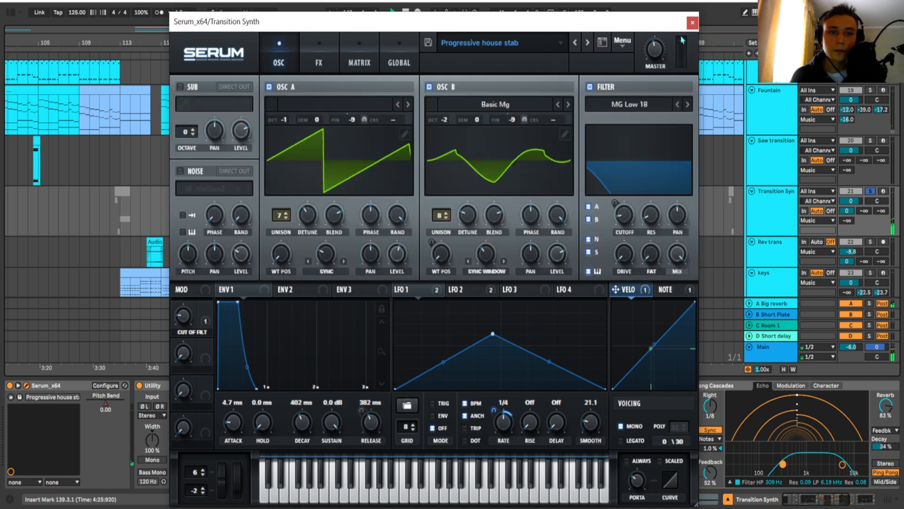
click(692, 22)
- Show the automation of the Transition Synth's Pitch Bend parameter across the arrangement
right_click(105, 407)
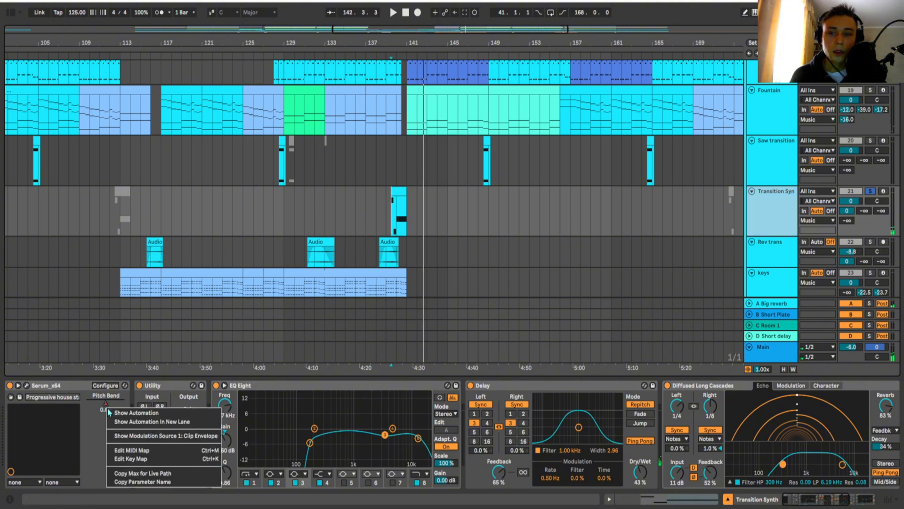
click(132, 411)
scroll(389, 203, down, 5)
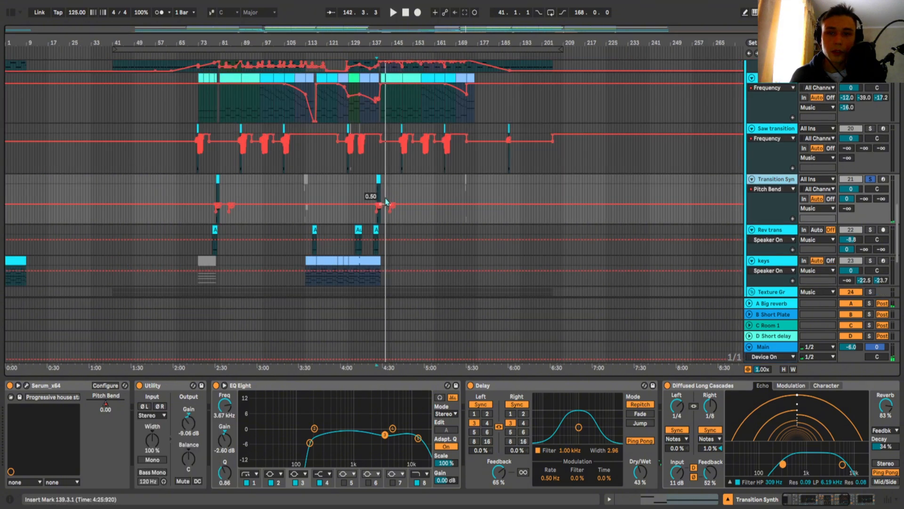
- Play the Transition Synth's pitch bend automation from position 139.4 and hide the automation lanes
scroll(379, 197, up, 10)
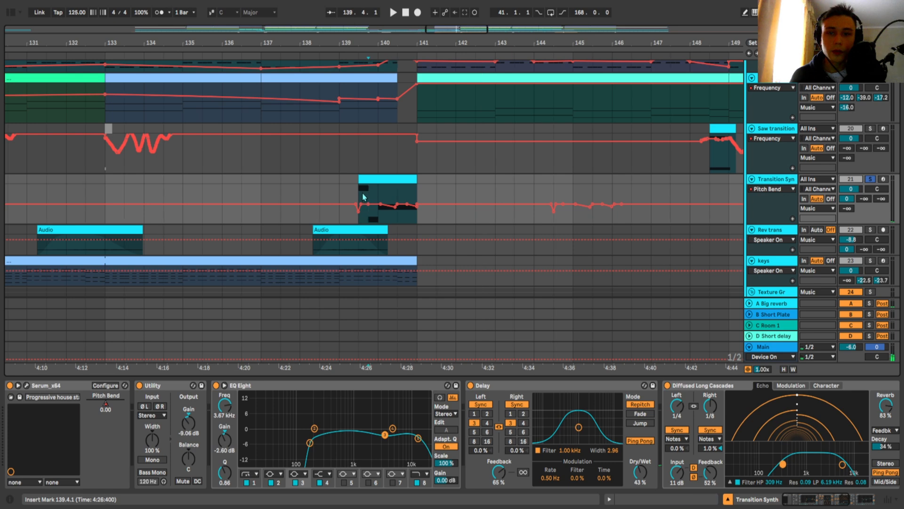
key(space)
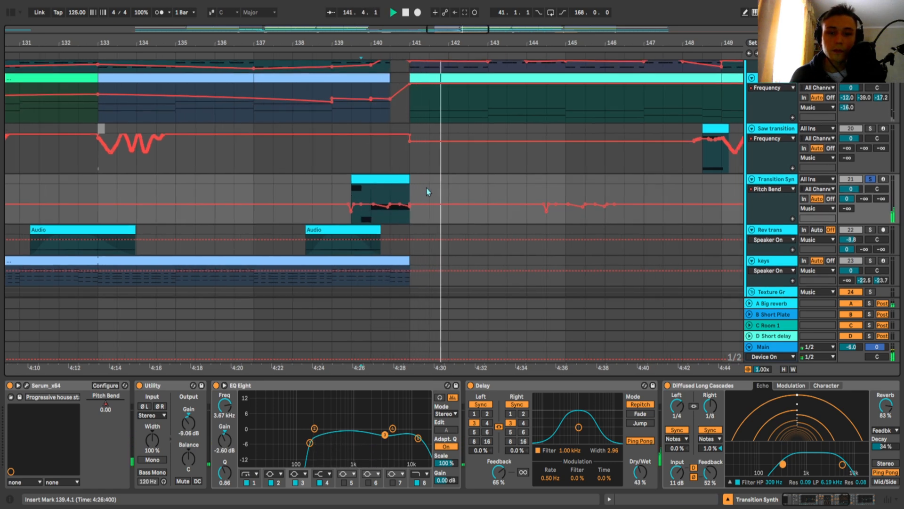
key(space)
key(a)
- Replay the Transition Synth from position 139.4 and examine its EQ Eight, Delay and Diffused Long Cascades devices
click(297, 379)
key(space)
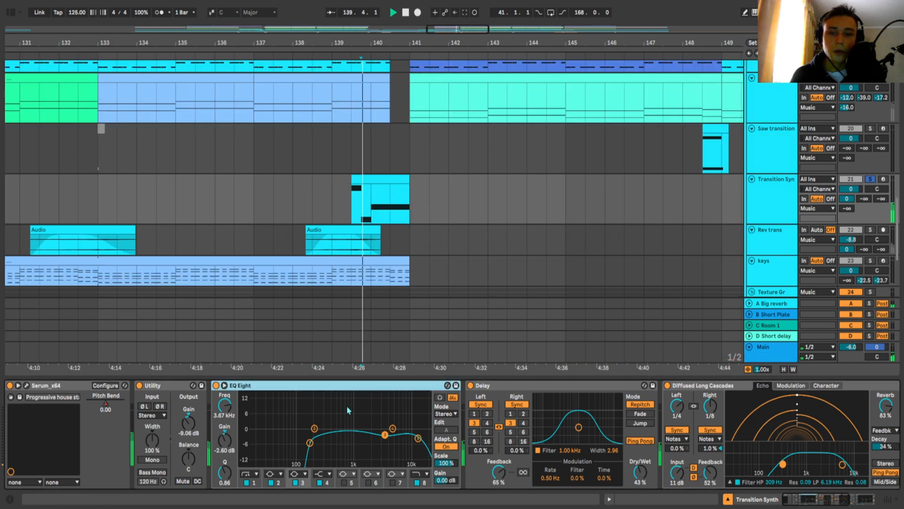
scroll(509, 387, right, 4)
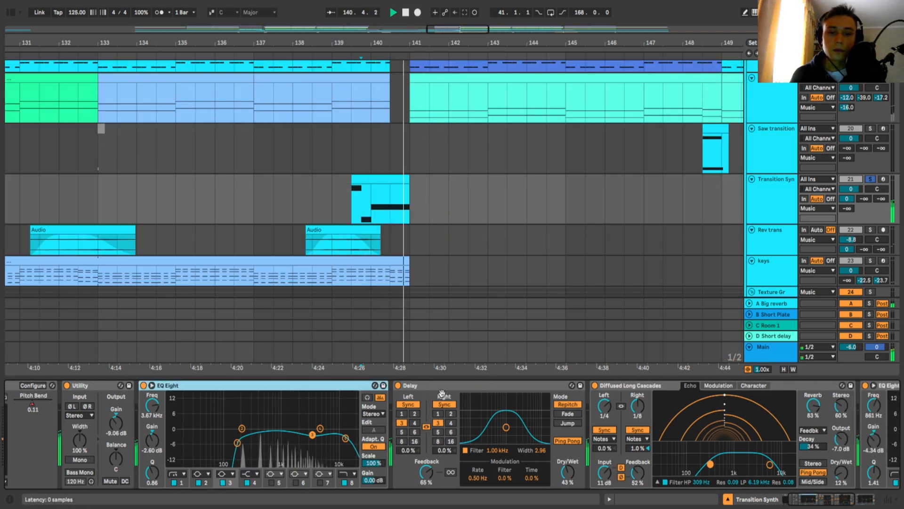
key(space)
click(375, 388)
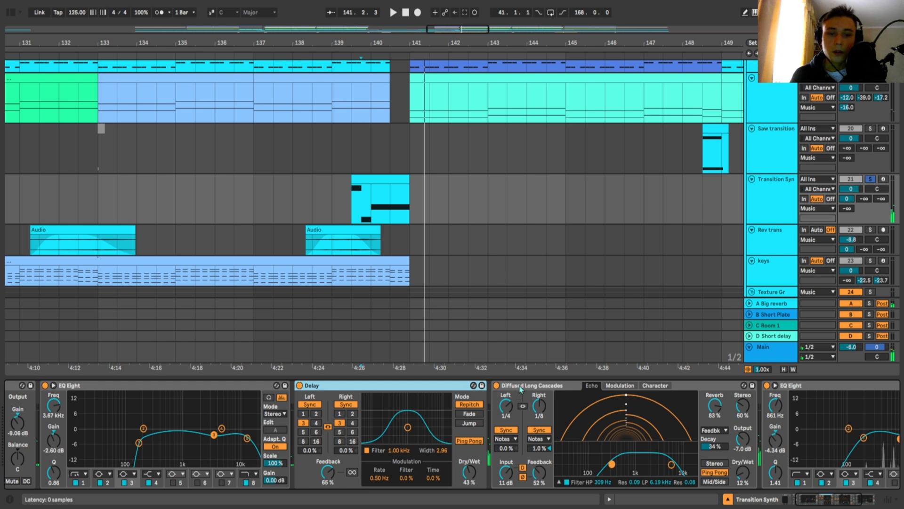
click(521, 387)
scroll(452, 388, right, 3)
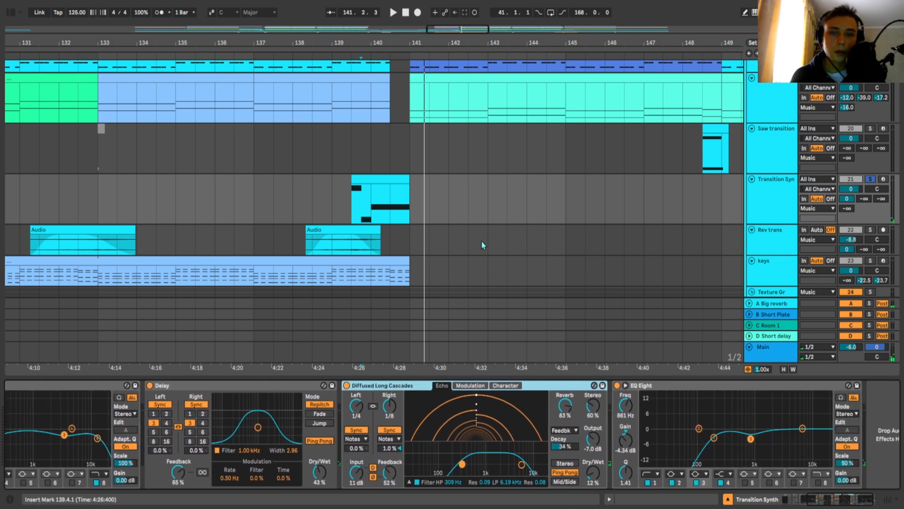
scroll(583, 406, right, 1)
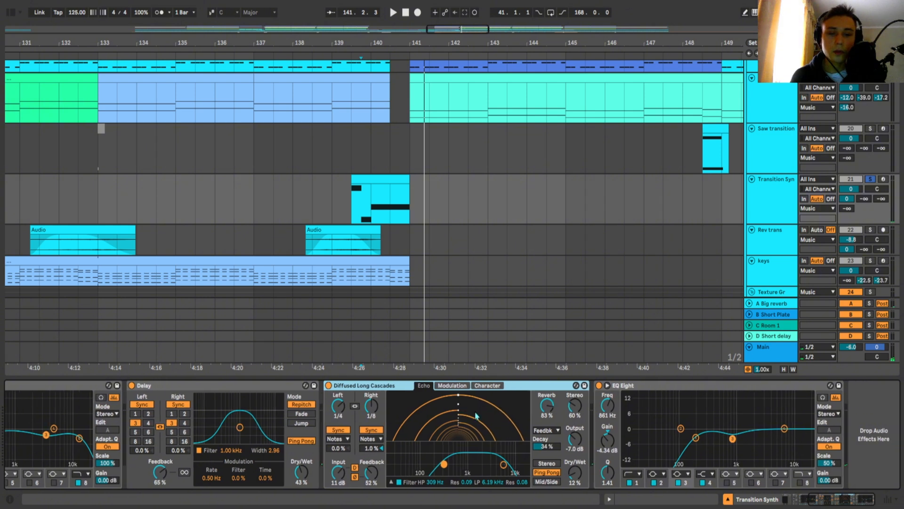
- Play the Transition Synth from position 139.3 while checking its last EQ Eight, and unsolo the track
click(363, 205)
key(space)
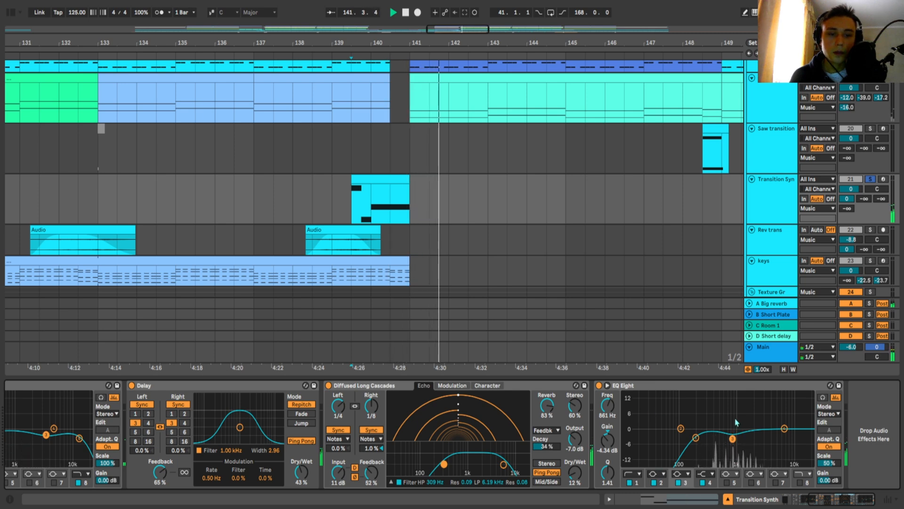
key(space)
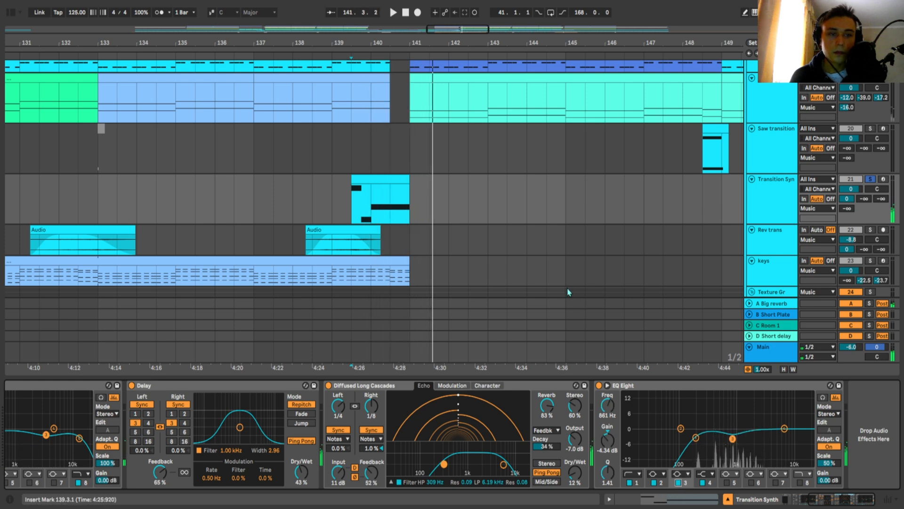
key(a)
key(a)
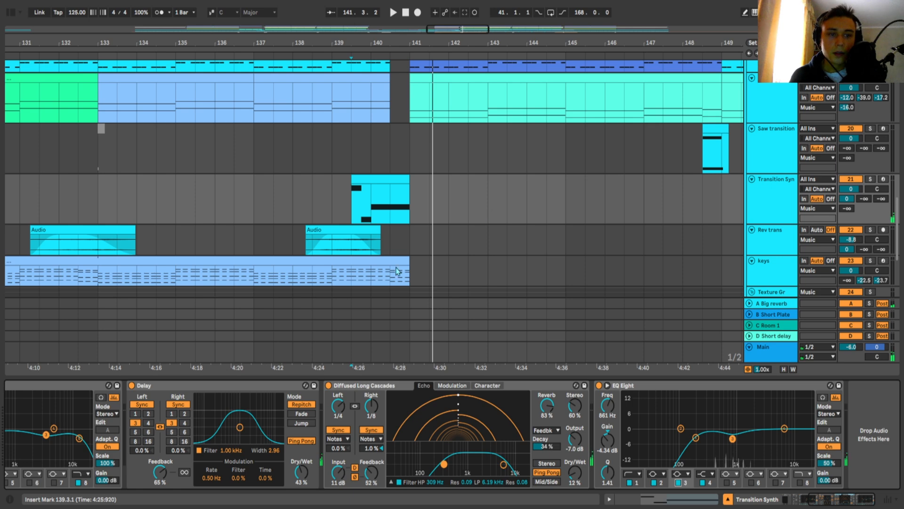
- Solo the Rev trans track and play its last audio clip from position 138.2
scroll(424, 247, up, 2)
click(759, 258)
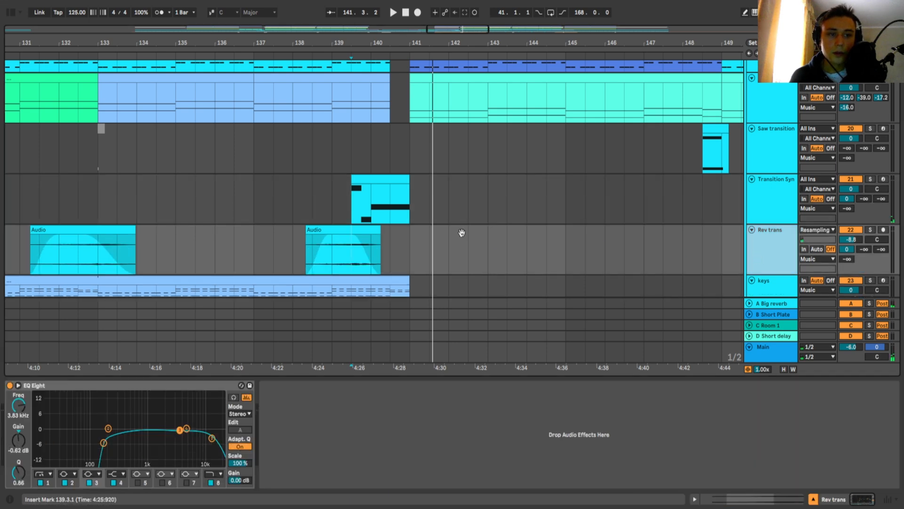
key(s)
scroll(460, 232, left, 3)
click(416, 232)
click(434, 239)
key(space)
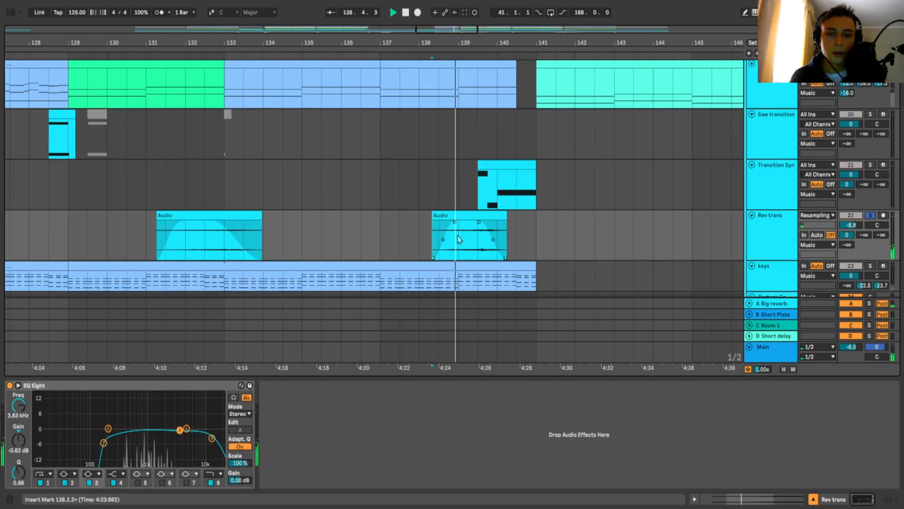
scroll(518, 202, right, 2)
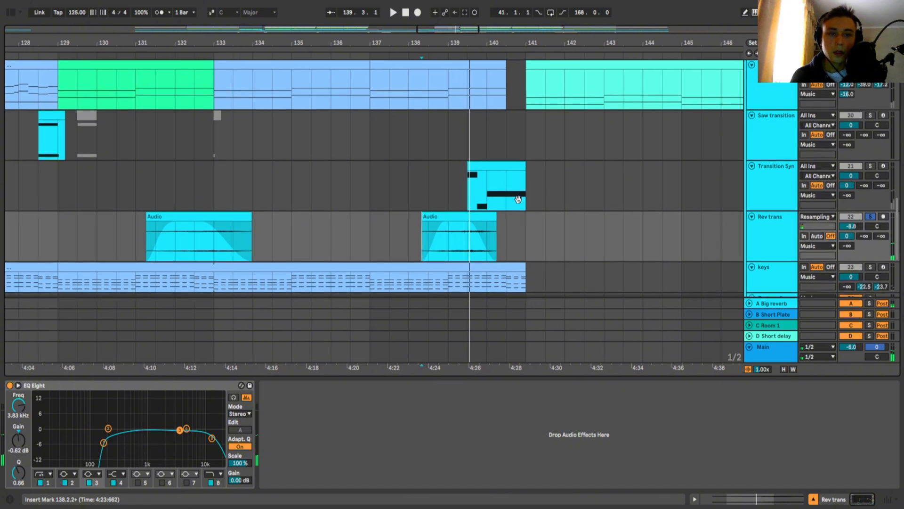
- Play the longer Rev trans audio clip from position 132.3 with that track soloed
click(871, 166)
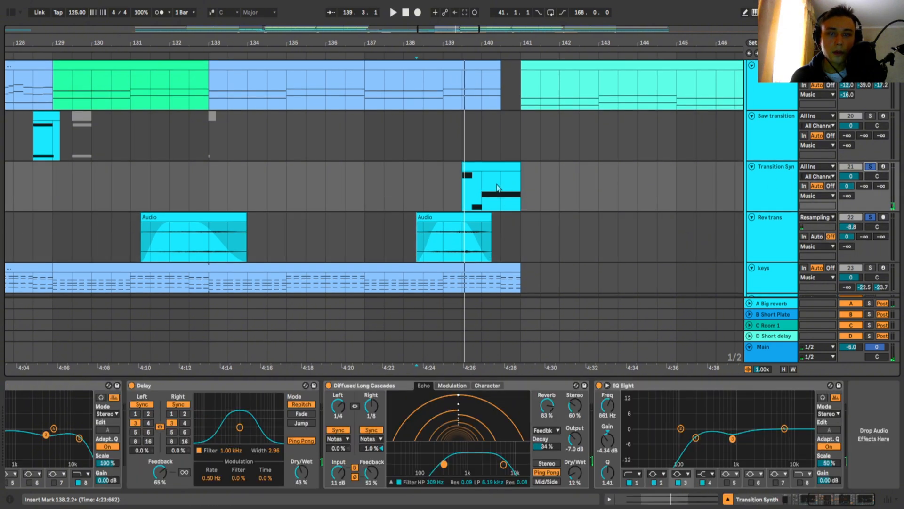
key(minus)
click(381, 236)
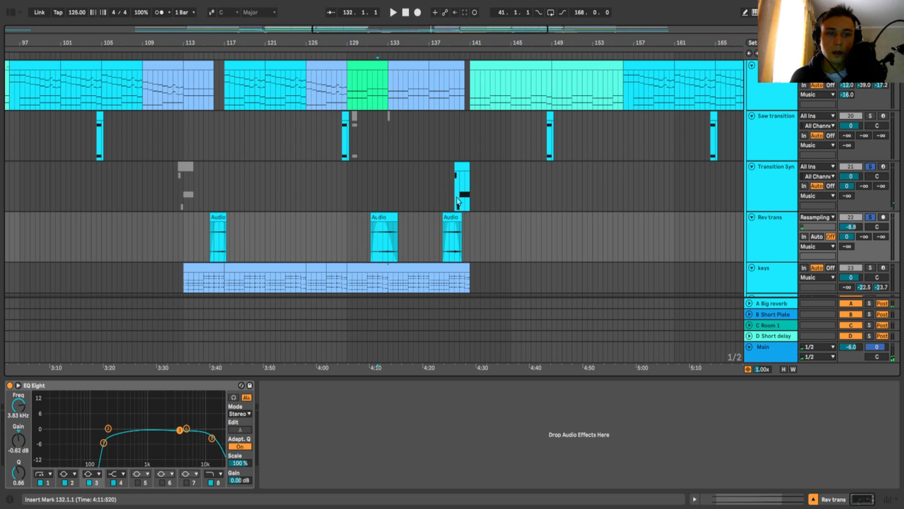
drag(377, 241, 384, 241)
scroll(383, 241, up, 5)
click(375, 246)
scroll(376, 246, down, 5)
key(space)
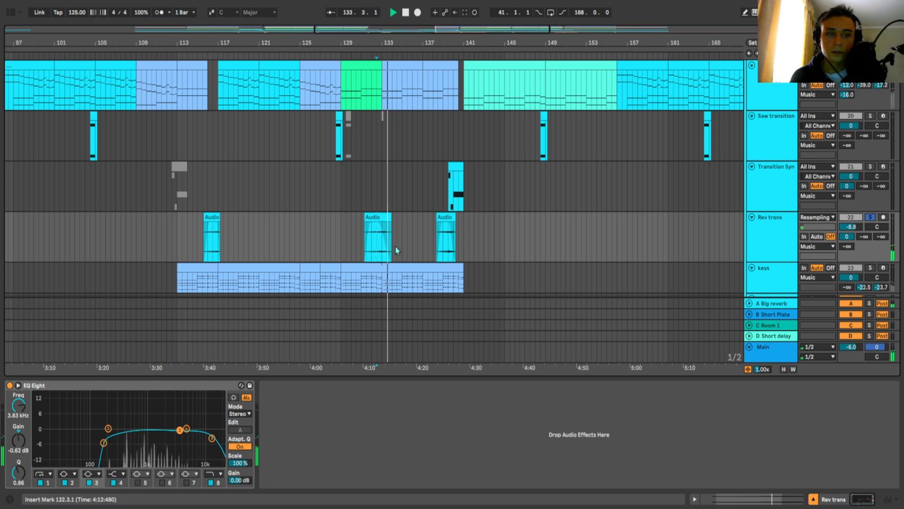
scroll(405, 226, down, 2)
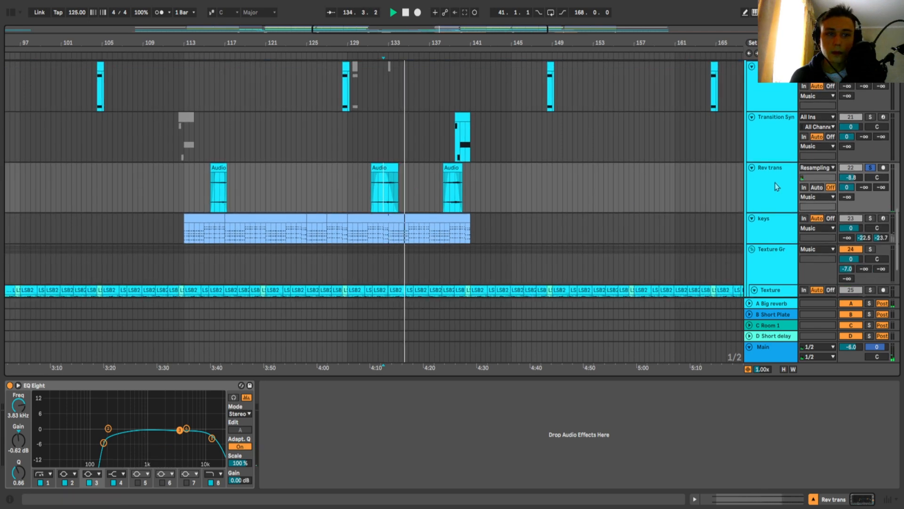
- Solo the keys track and play its section from 129.1 to 141.1
click(774, 206)
scroll(405, 201, up, 2)
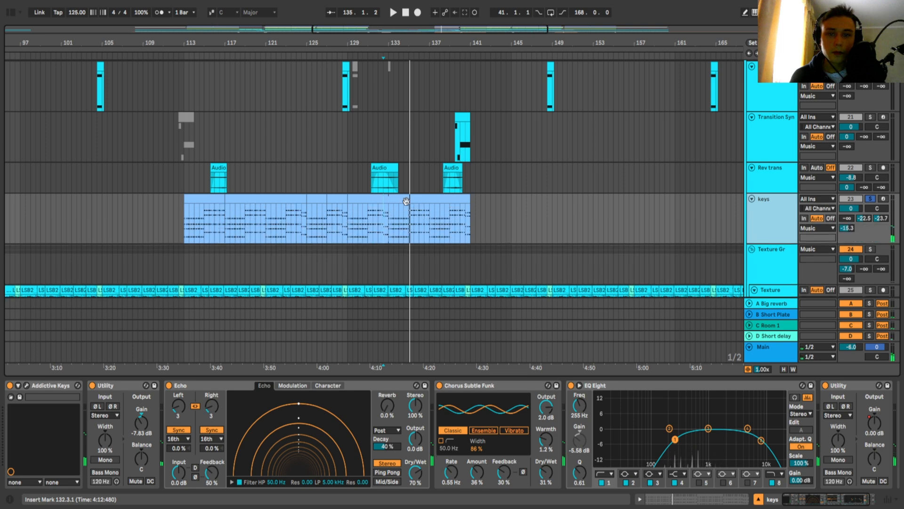
click(403, 200)
key(space)
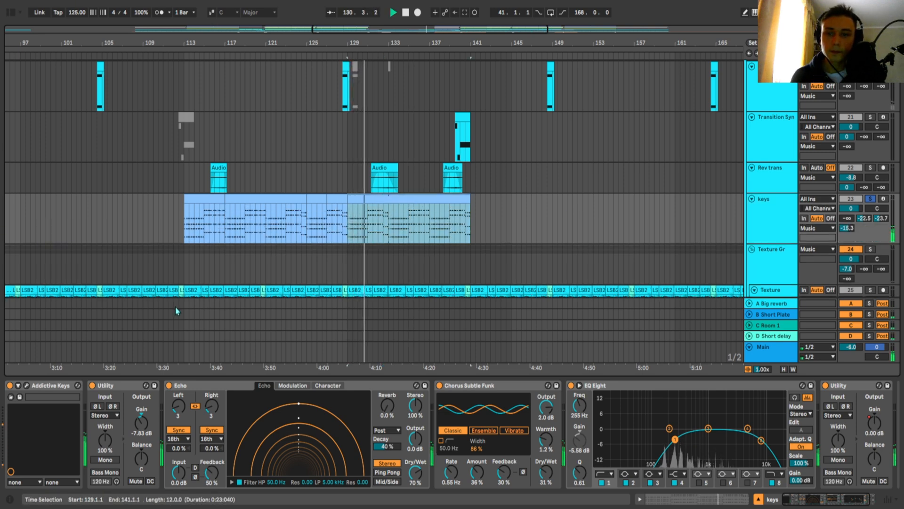
- Open the keys track's Addictive Keys plugin, inspect its Electric Grand settings, and close it
click(27, 386)
drag(281, 47, 320, 45)
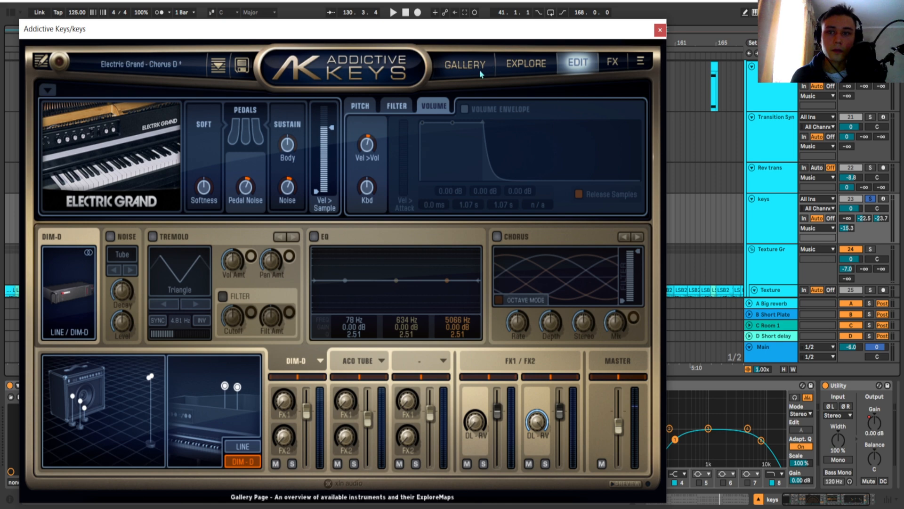
click(659, 31)
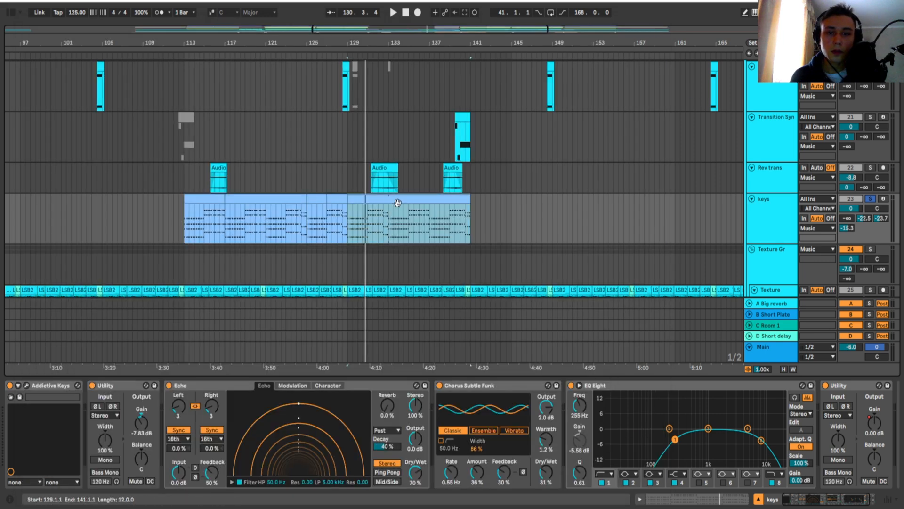
- Play the selected keys section again and examine the track's Echo device
key(space)
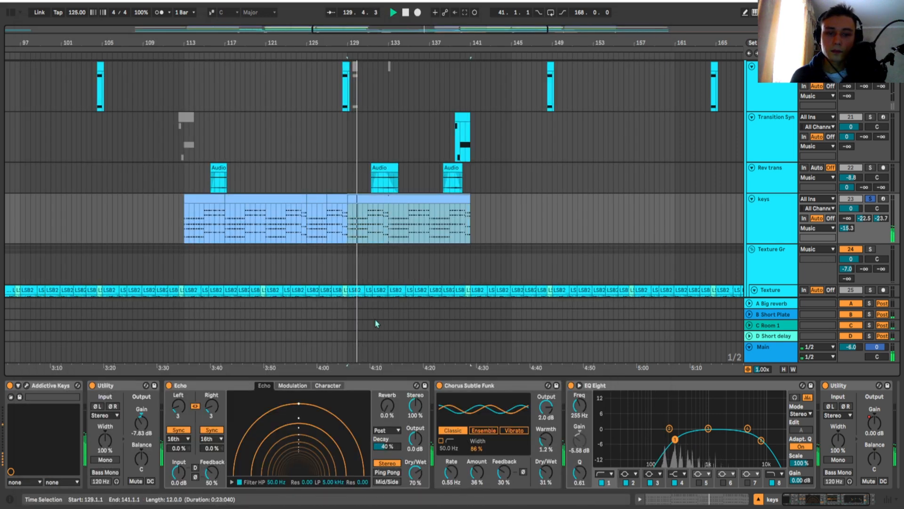
click(175, 386)
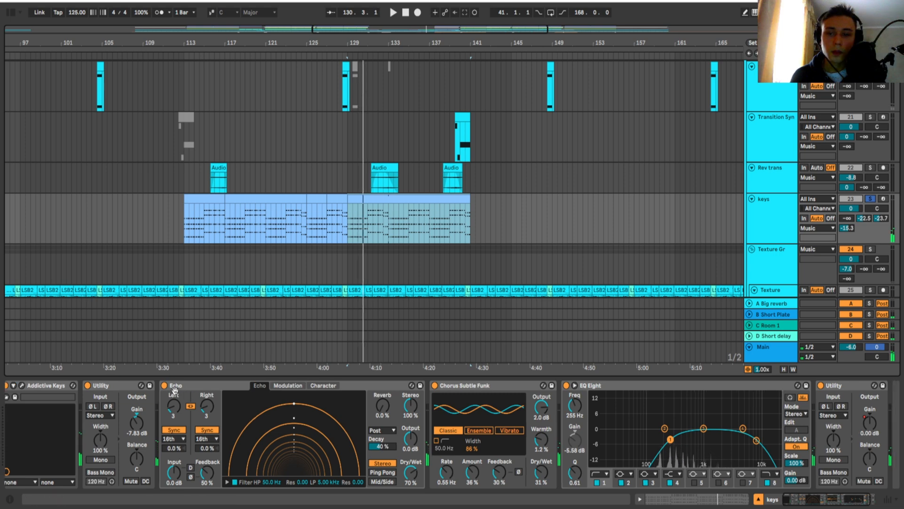
click(370, 391)
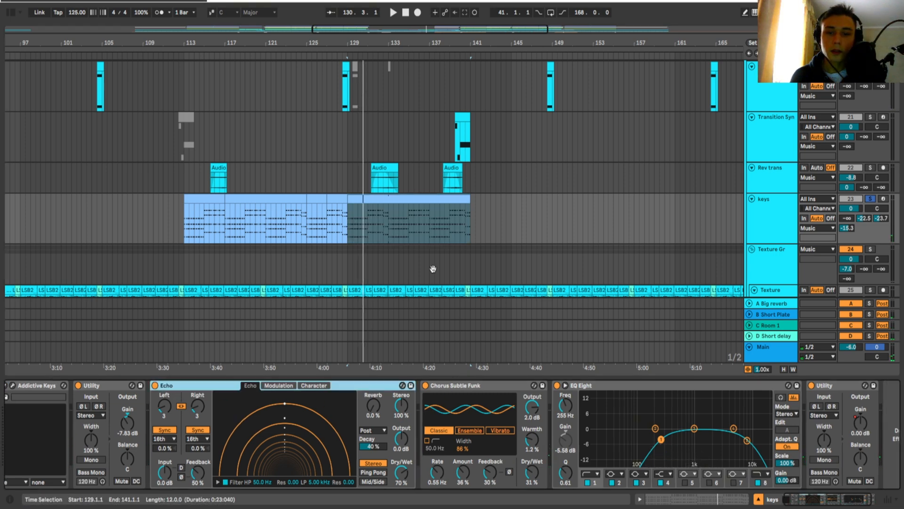
- Unsolo the keys track and play its part in the full mix from positions 113.1 and 122.1
scroll(330, 148, up, 5)
scroll(353, 178, left, 3)
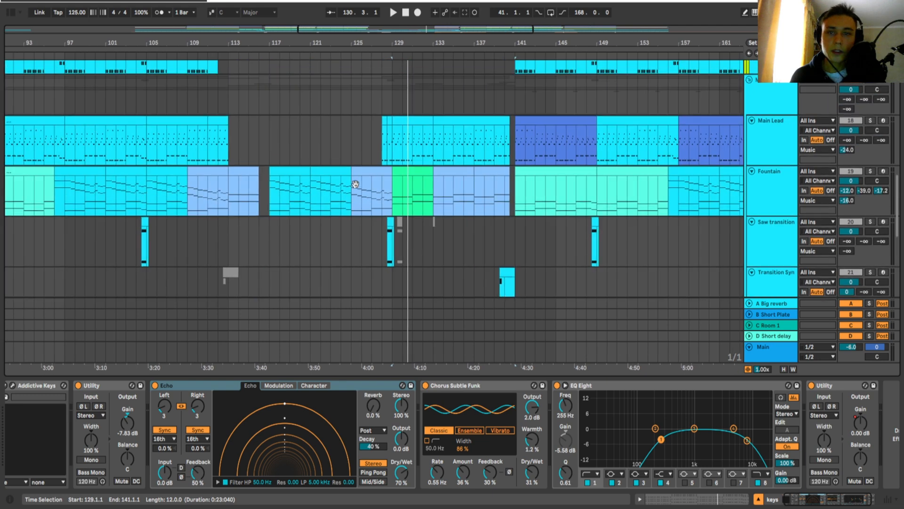
drag(424, 236, 429, 194)
drag(243, 257, 245, 257)
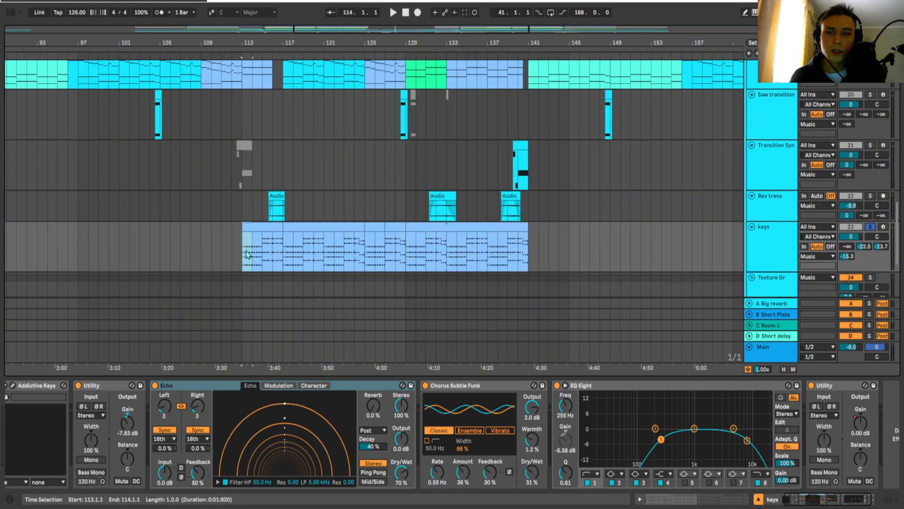
drag(245, 258, 534, 257)
key(space)
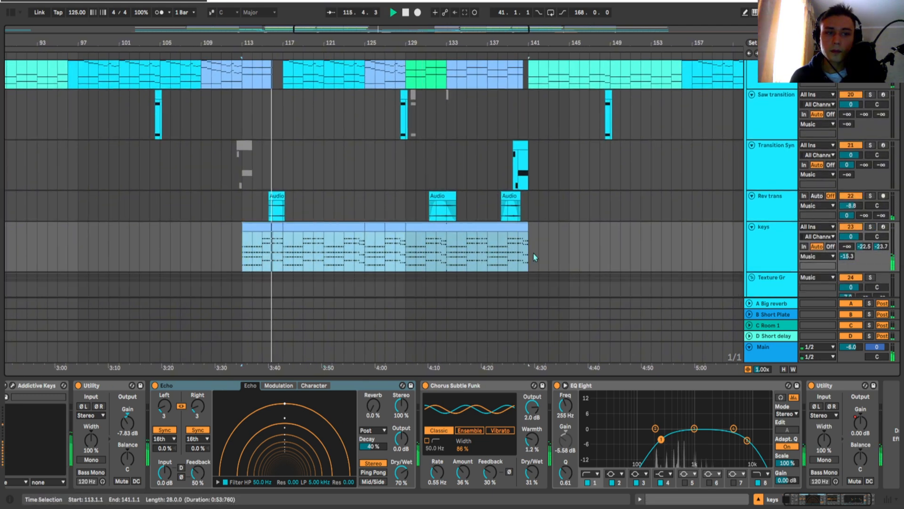
click(336, 256)
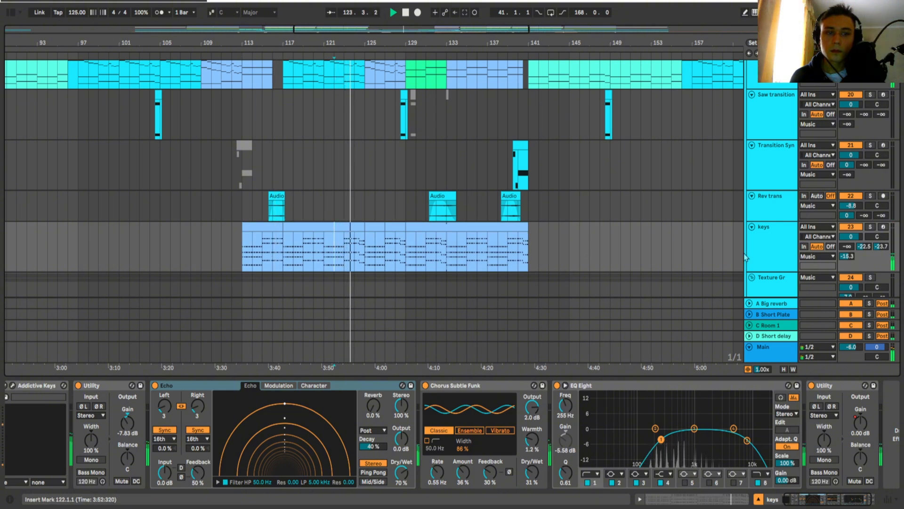
click(778, 254)
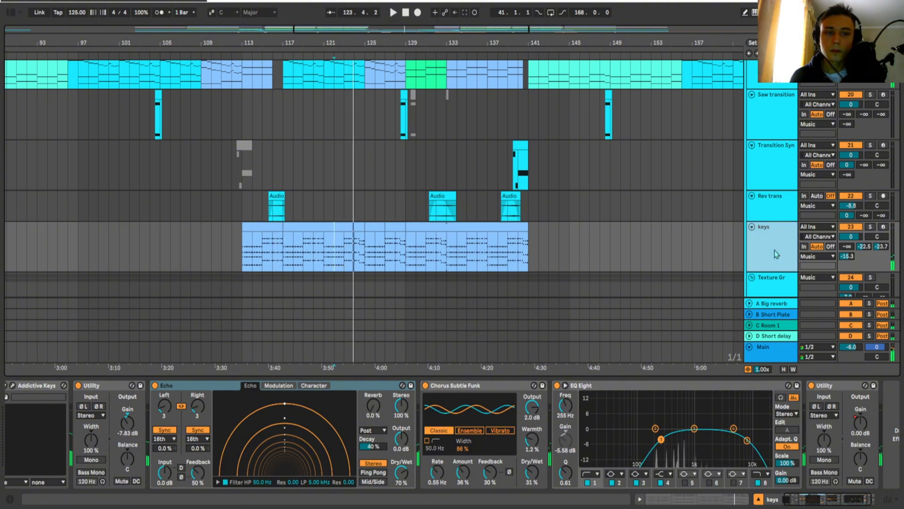
- Solo the keys, check Chorus Subtle Funk, and slightly lower the EQ Eight's high-cut frequency during playback
click(429, 394)
key(space)
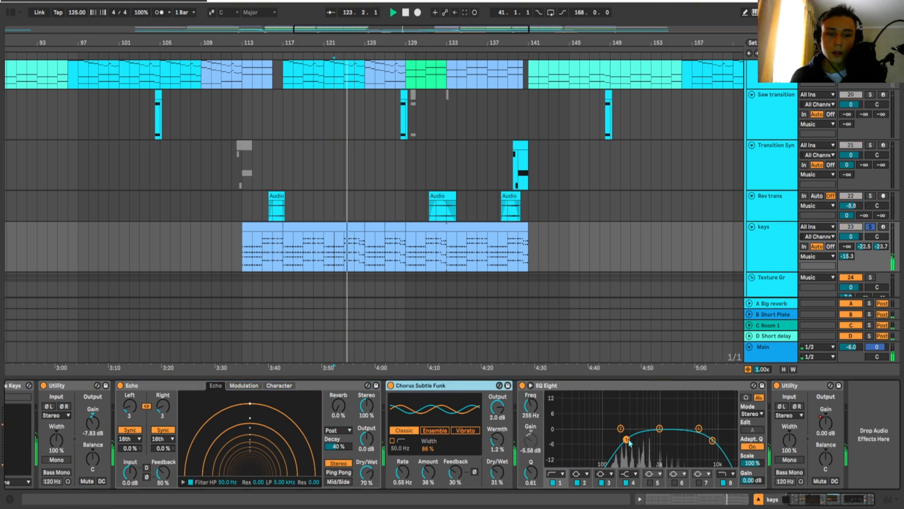
drag(626, 440, 626, 439)
click(713, 440)
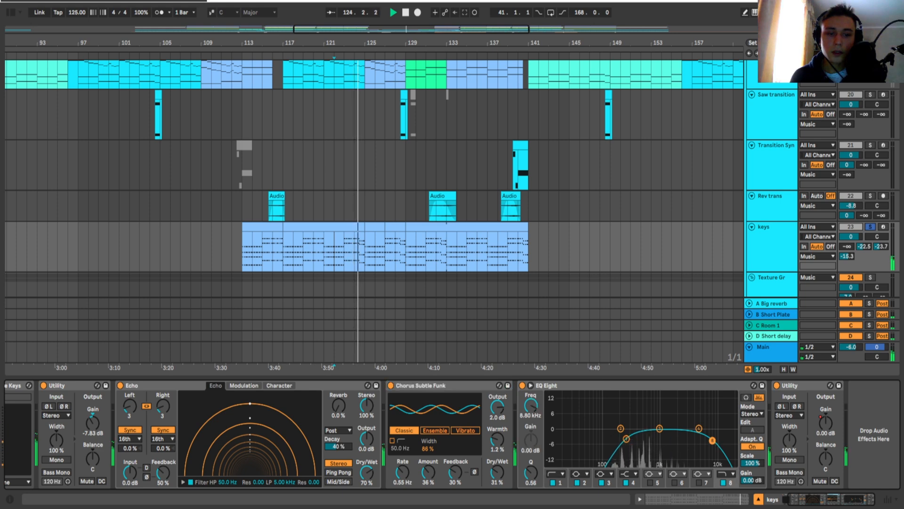
drag(712, 441, 711, 441)
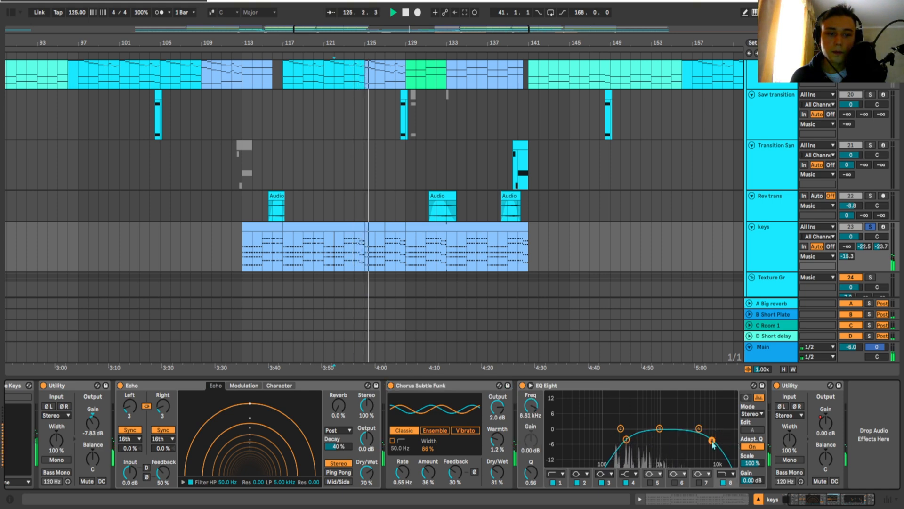
scroll(533, 245, down, 1)
scroll(533, 245, right, 1)
key(space)
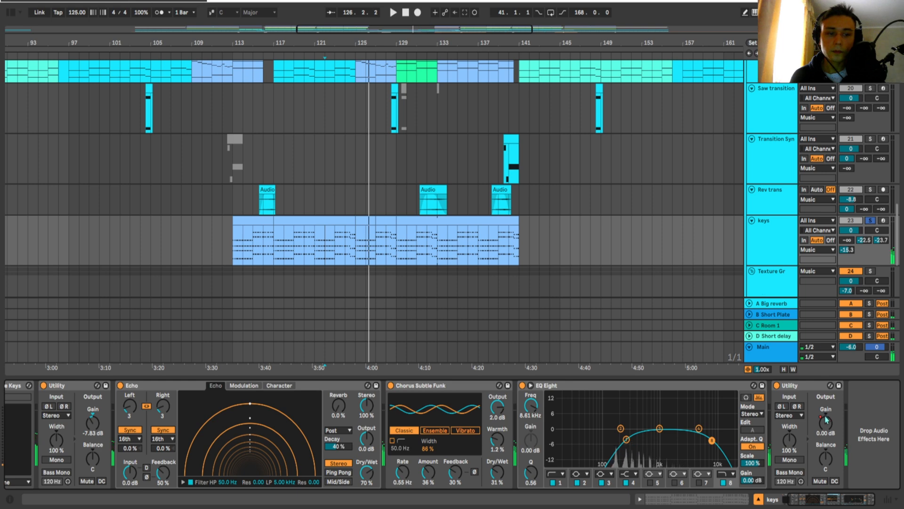
- Show the automation of the keys track's last Utility Gain across the arrangement
right_click(825, 420)
click(750, 329)
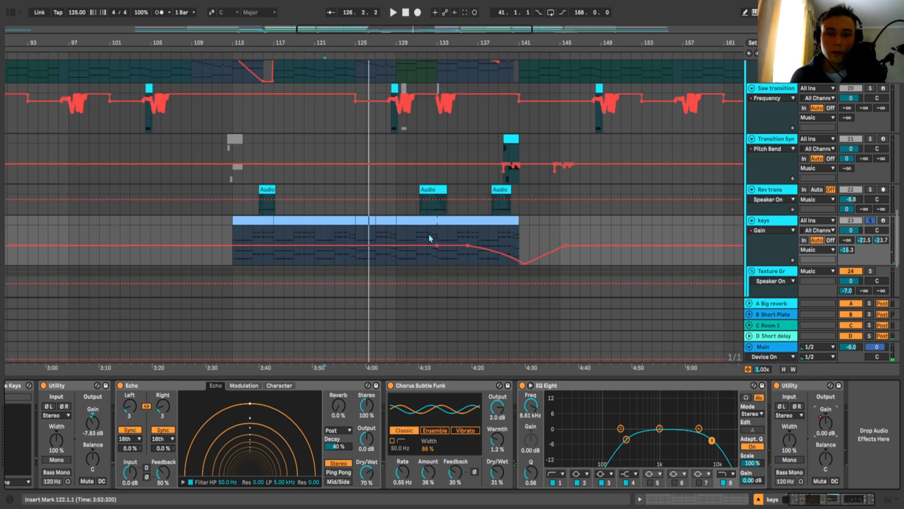
scroll(429, 238, right, 3)
- Play the keys' gain automation from position 139.1 and hide the automation lanes
click(383, 235)
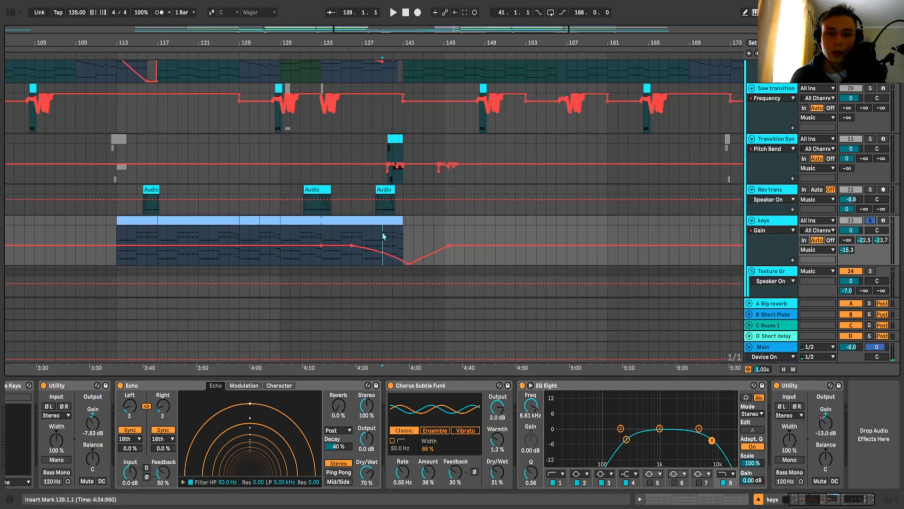
key(a)
key(ctrl+a)
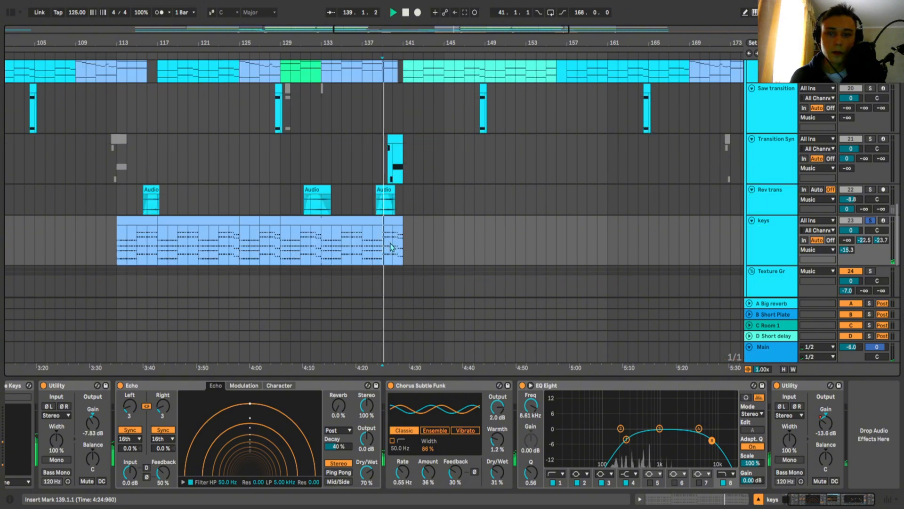
key(a)
key(a)
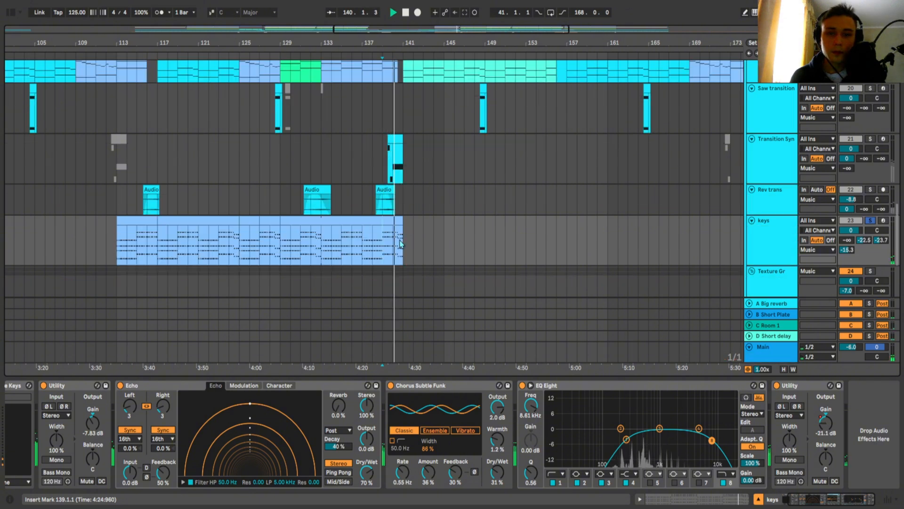
- Solo the Texture Gr group and examine its effect chain, including soothe2
scroll(423, 239, down, 1)
drag(432, 224, 445, 203)
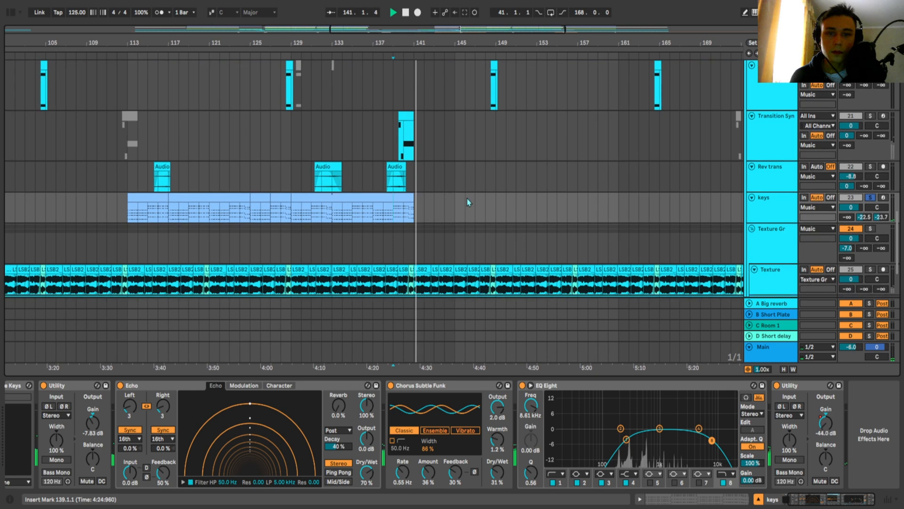
scroll(710, 207, down, 1)
click(780, 223)
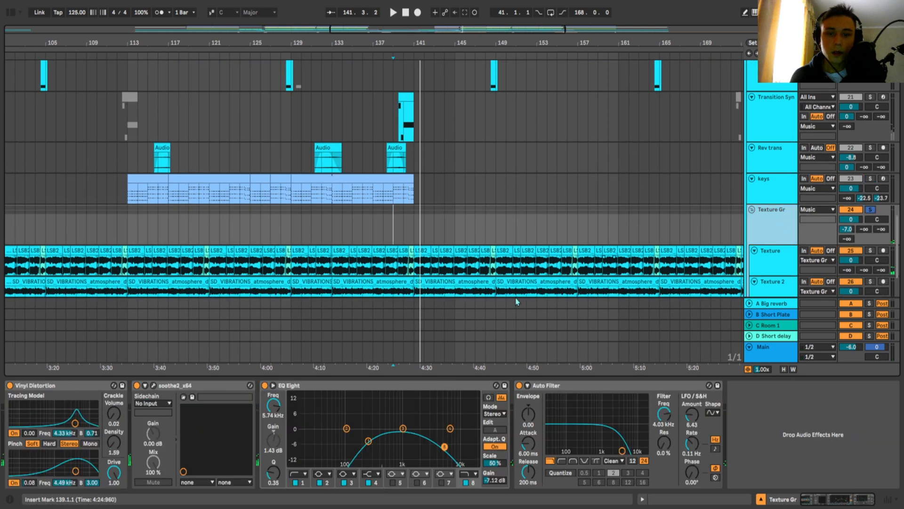
click(146, 394)
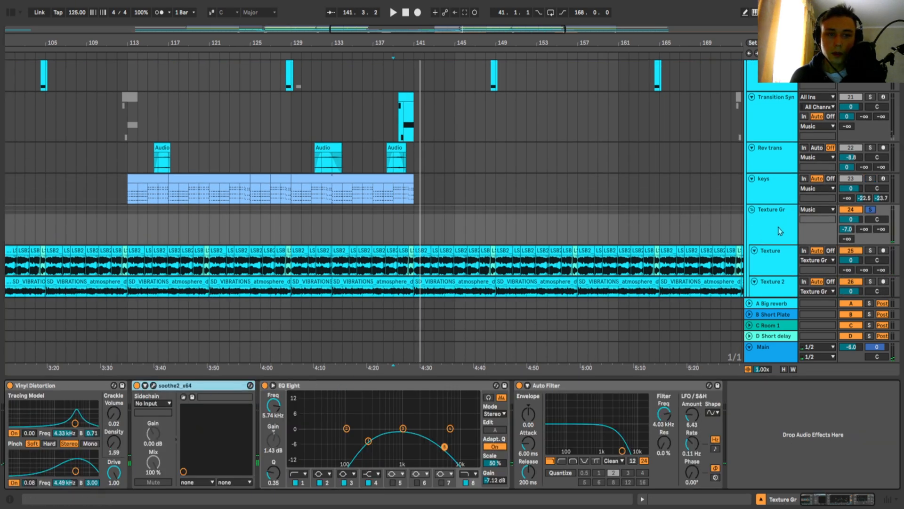
click(775, 252)
scroll(620, 268, down, 1)
scroll(621, 268, left, 2)
click(775, 222)
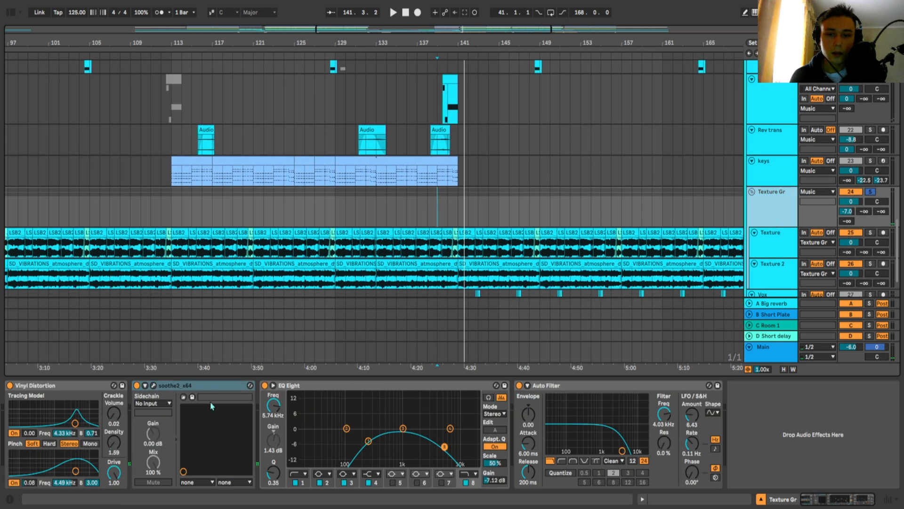
- Play the soloed texture group from position 133.1 and compare Vinyl Distortion switched off and on
click(378, 207)
key(space)
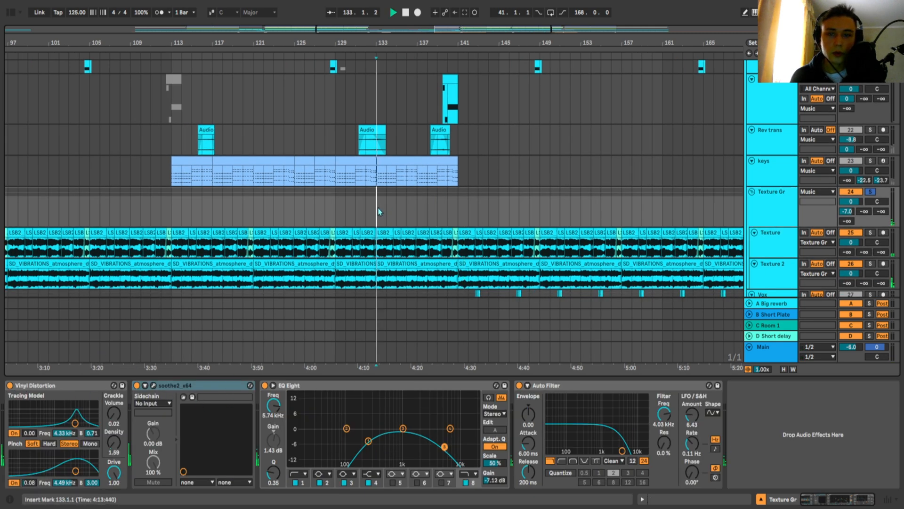
click(10, 385)
click(10, 385)
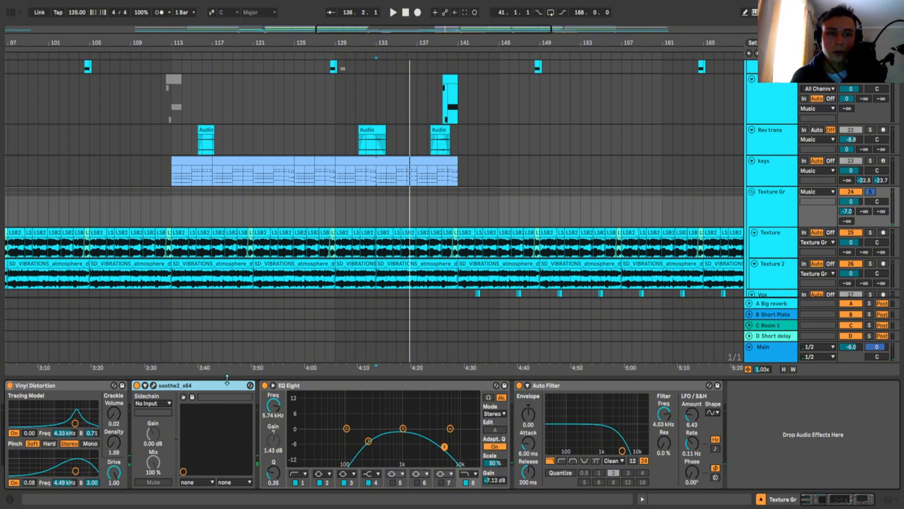
- Inspect the texture group's EQ Eight low band and compare the Auto Filter off and on during playback
scroll(348, 283, down, 1)
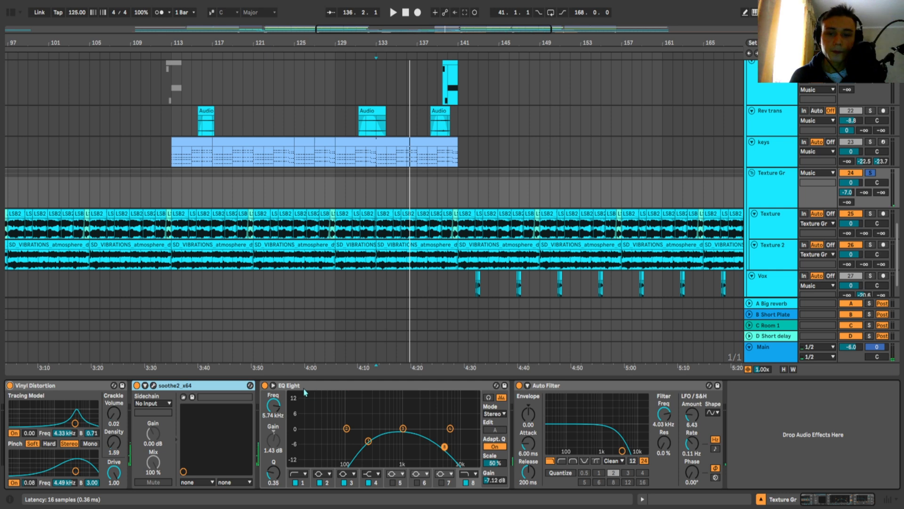
click(304, 390)
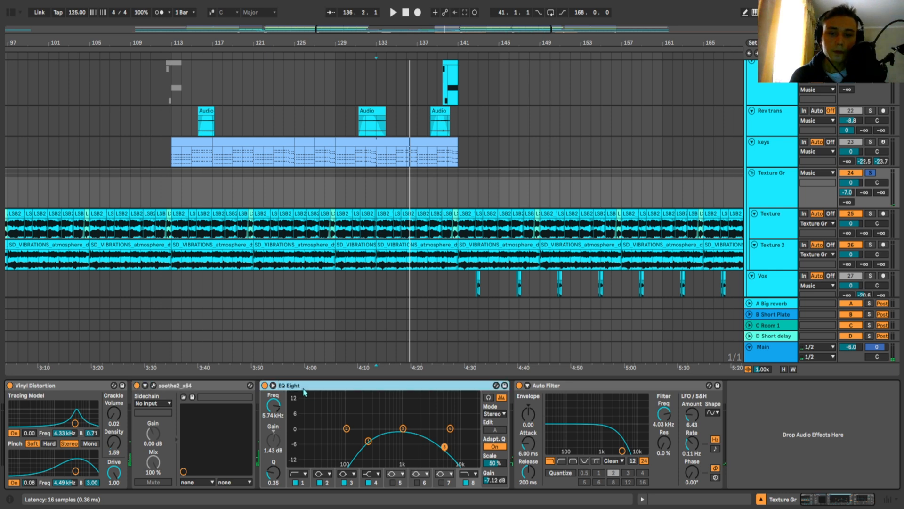
click(368, 442)
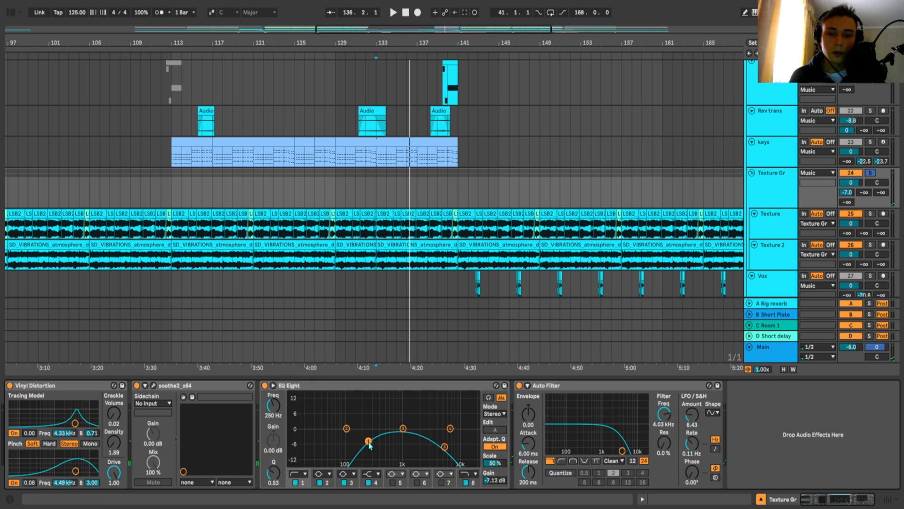
key(space)
key(space)
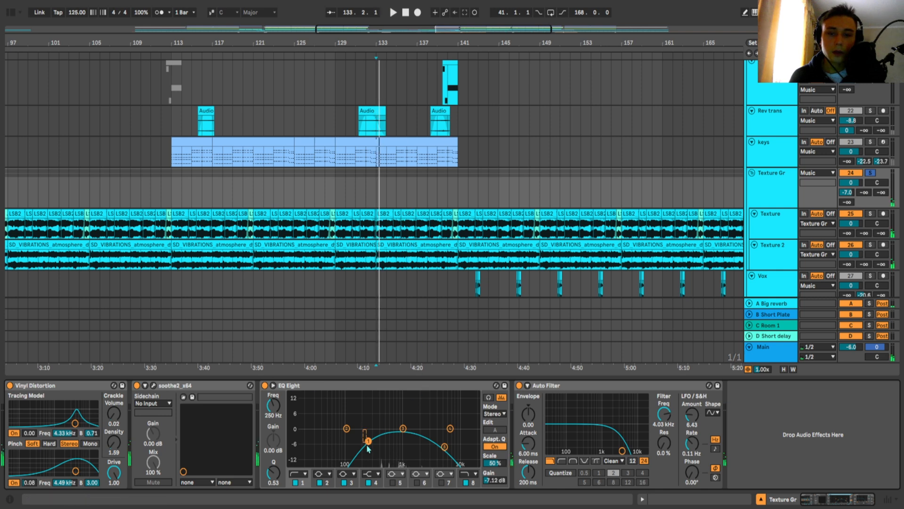
key(space)
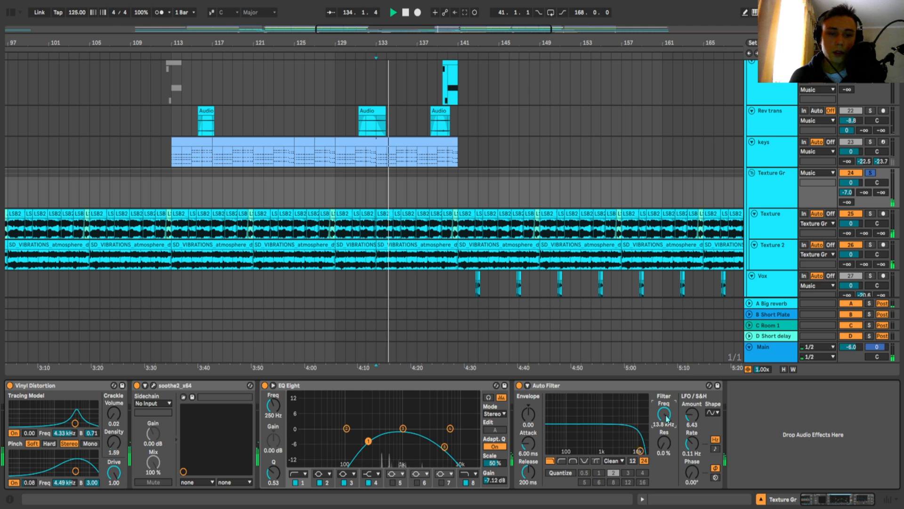
click(520, 385)
click(520, 386)
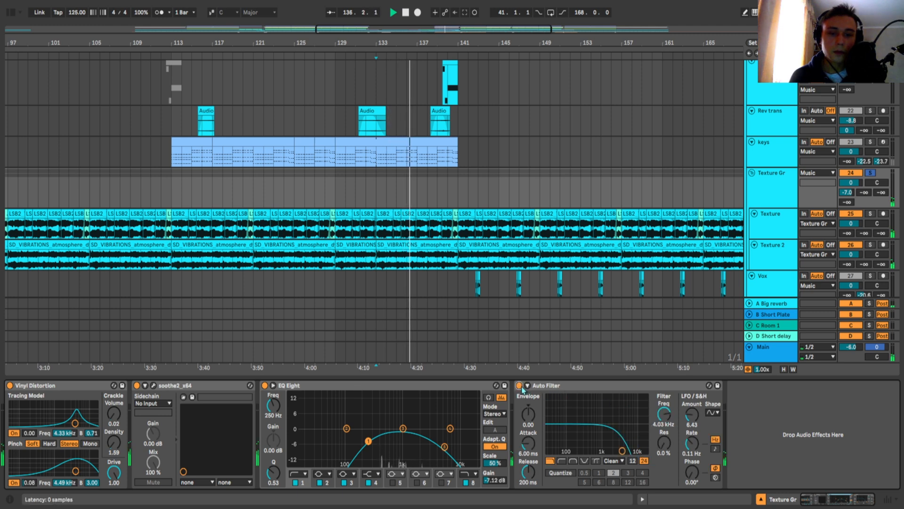
- Solo the Texture track and play its vocal tone clips from position 133.1
scroll(766, 195, down, 2)
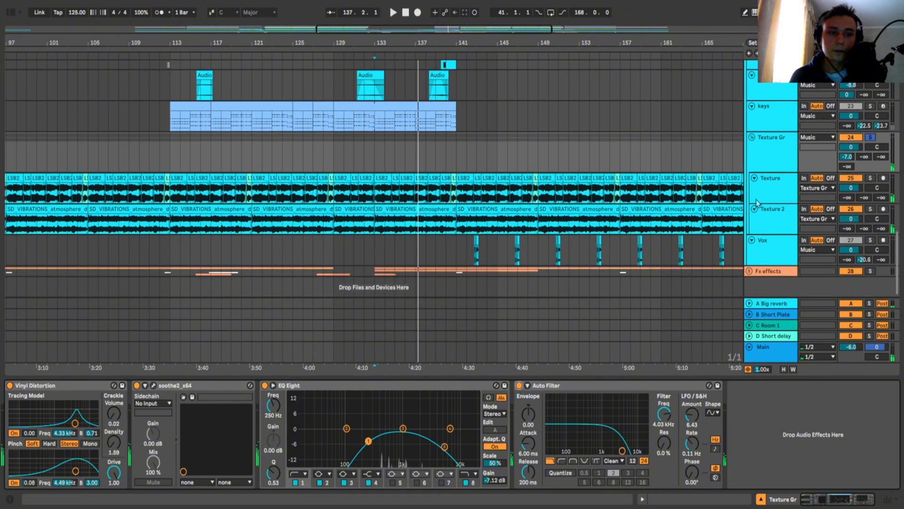
click(767, 195)
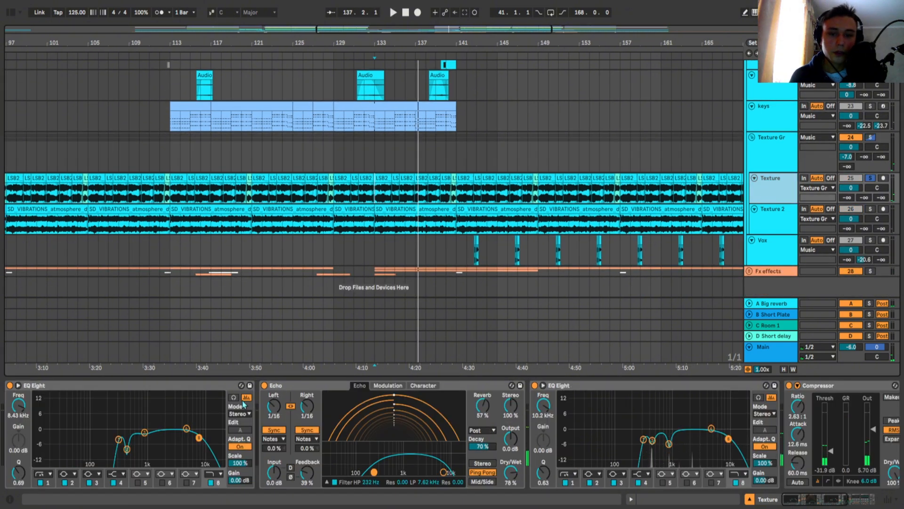
key(space)
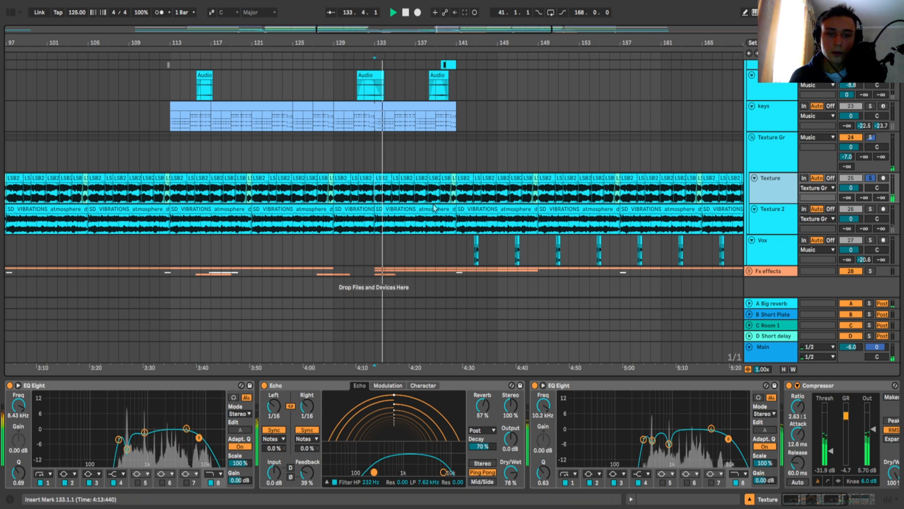
- Examine the Texture track's clips up close and across the whole arrangement, and bring its effect chain back into view
scroll(434, 209, up, 8)
scroll(435, 209, down, 3)
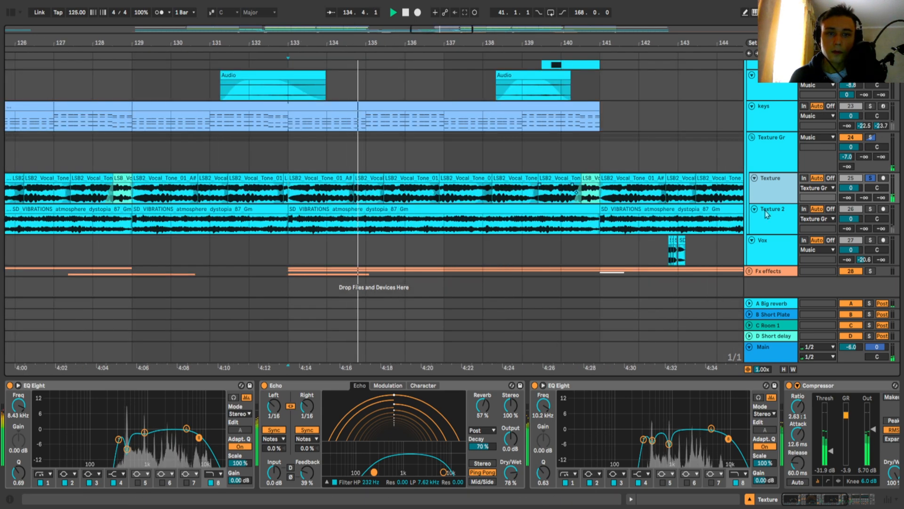
scroll(428, 198, down, 10)
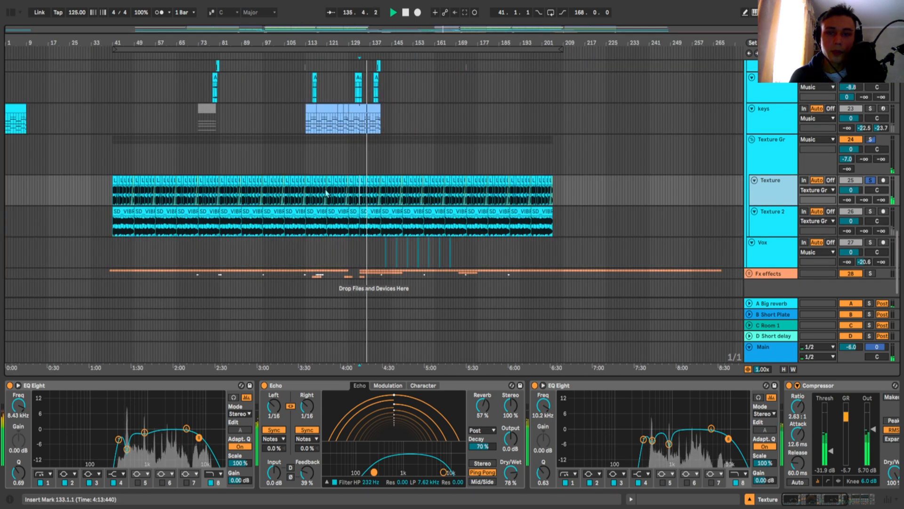
click(309, 194)
drag(114, 195, 553, 197)
scroll(351, 197, up, 5)
click(405, 200)
click(768, 194)
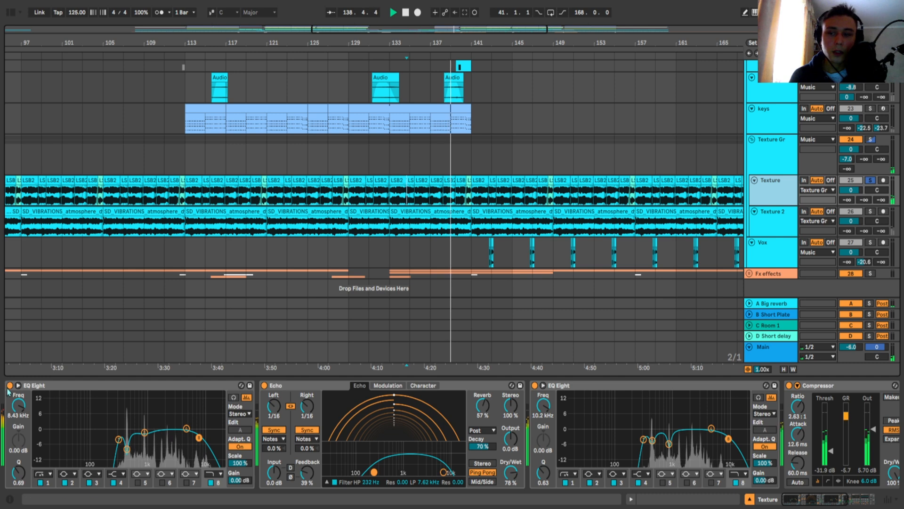
- Inspect the bands of the Texture track's first EQ Eight and compare the sound with it bypassed and active
click(127, 450)
click(94, 482)
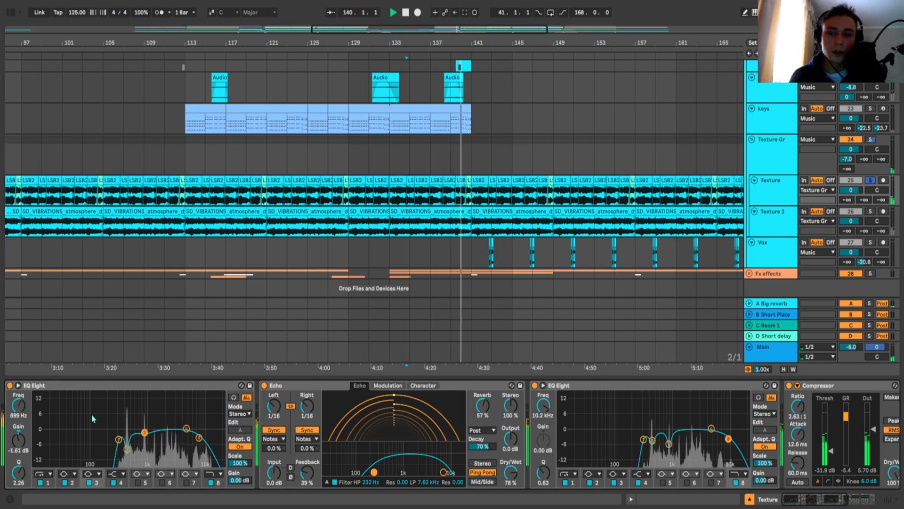
click(9, 385)
click(10, 386)
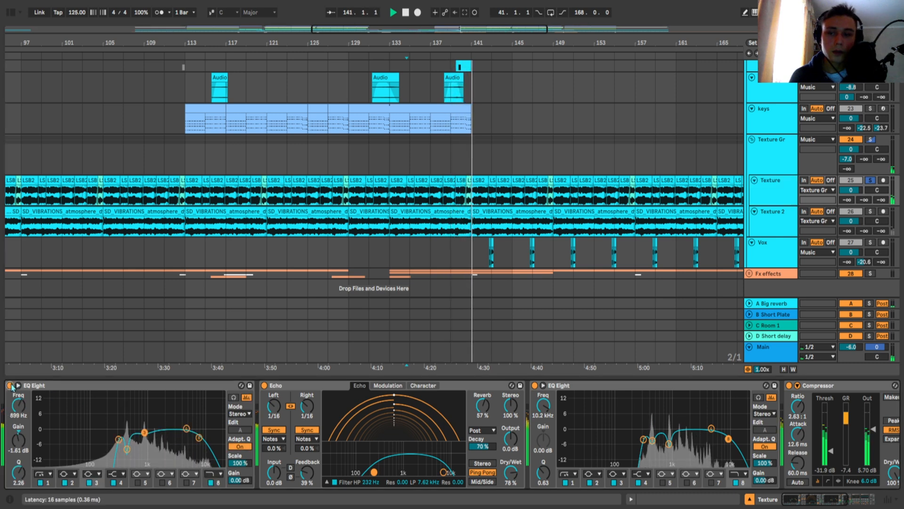
- Play the Texture track and compare the second EQ Eight, after Echo, bypassed and active
scroll(290, 405, right, 3)
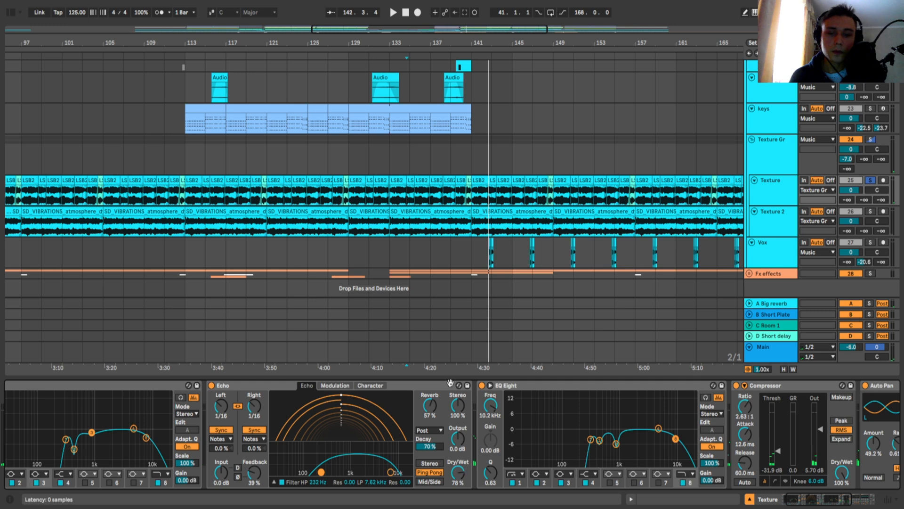
scroll(450, 406, right, 8)
key(space)
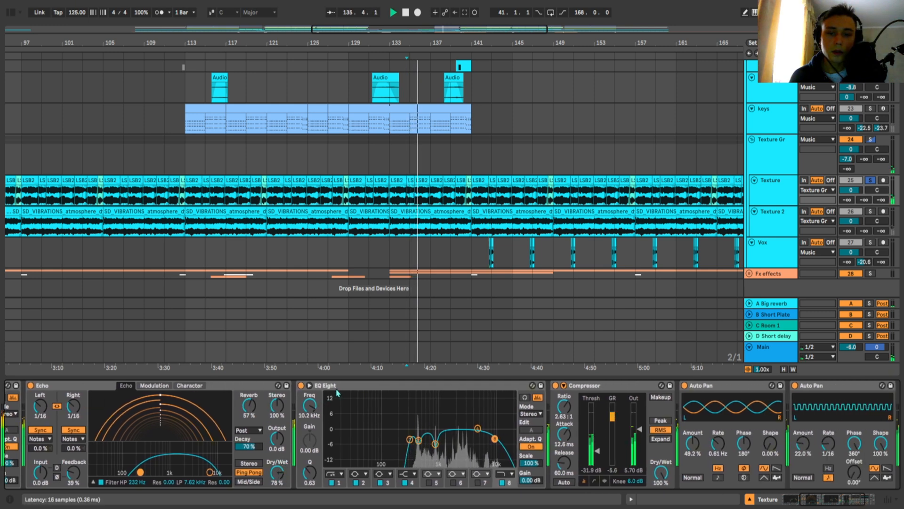
click(301, 386)
click(301, 386)
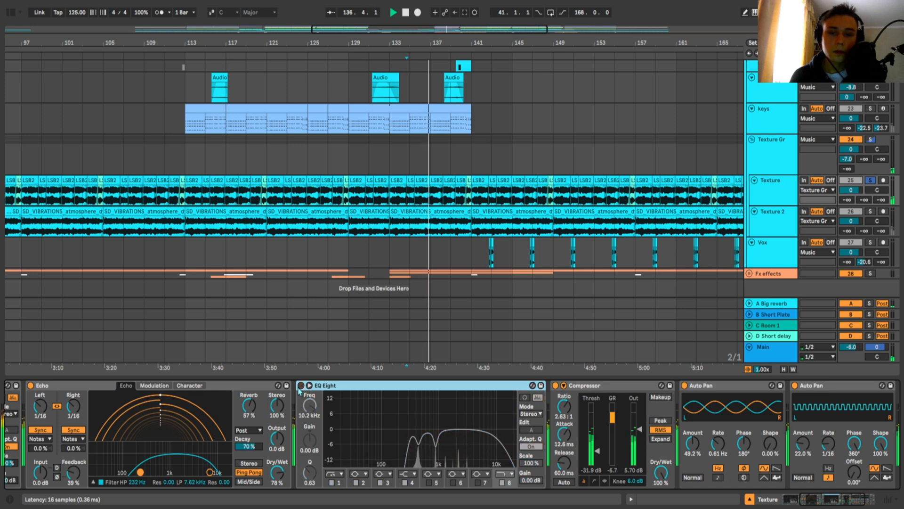
scroll(392, 430, right, 2)
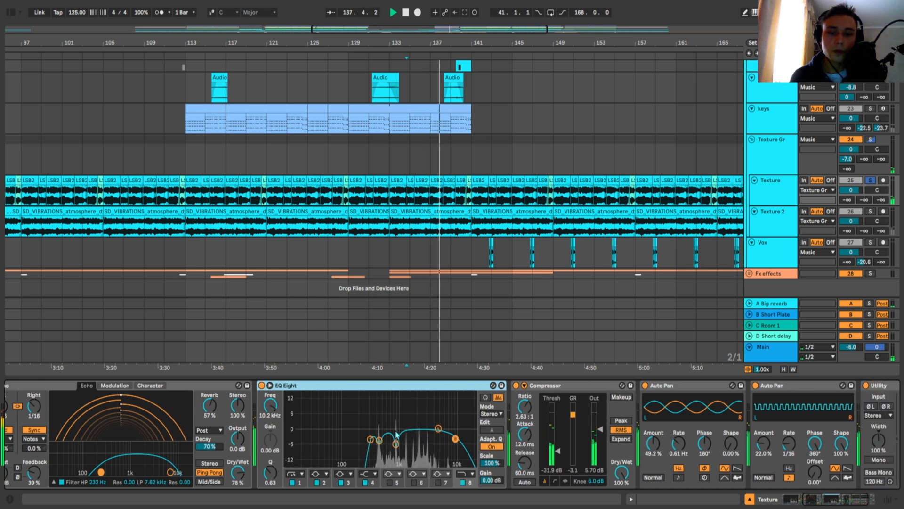
key(space)
scroll(377, 421, right, 1)
scroll(376, 420, right, 1)
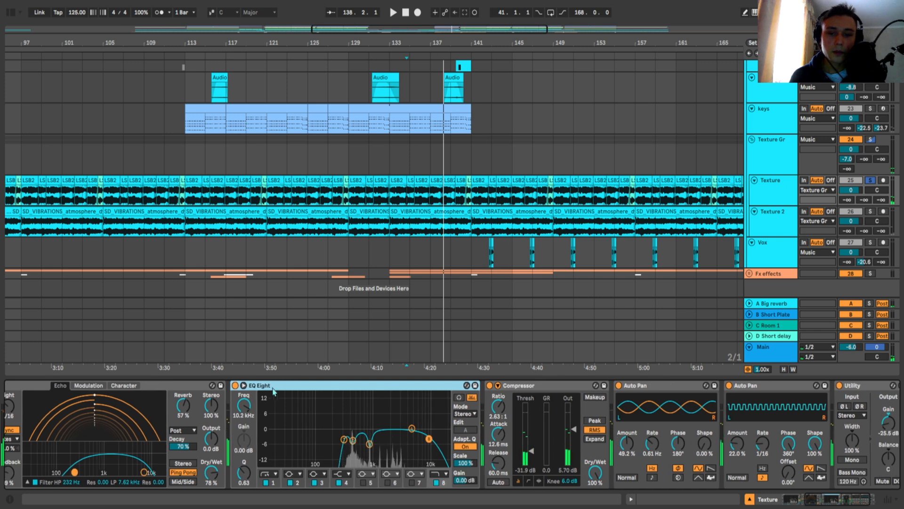
key(space)
click(235, 385)
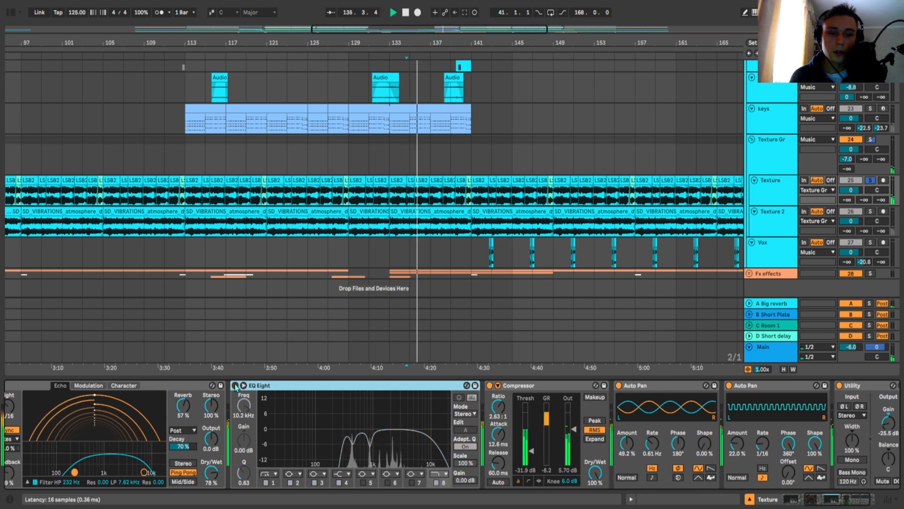
click(235, 385)
- Audition the Texture track's two Auto Pans, try the first one's Amount at 100%, and undo that change
scroll(366, 416, right, 3)
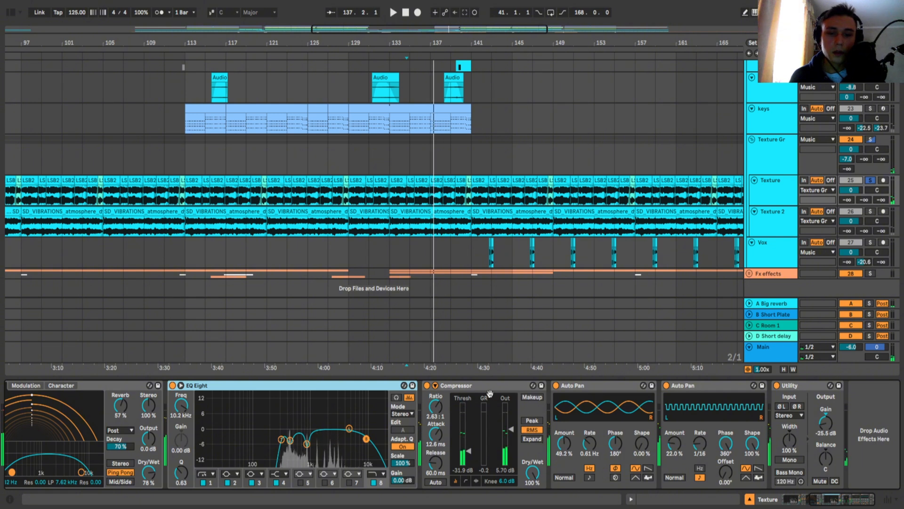
click(582, 388)
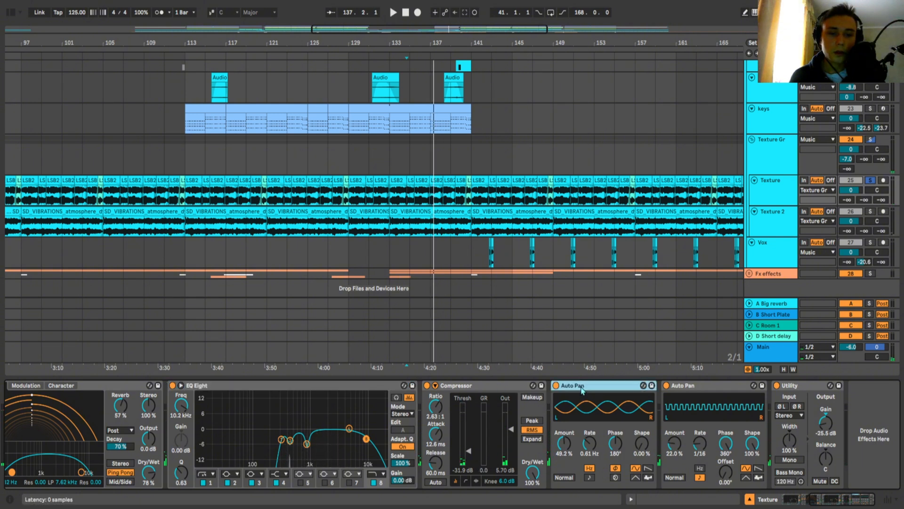
click(686, 388)
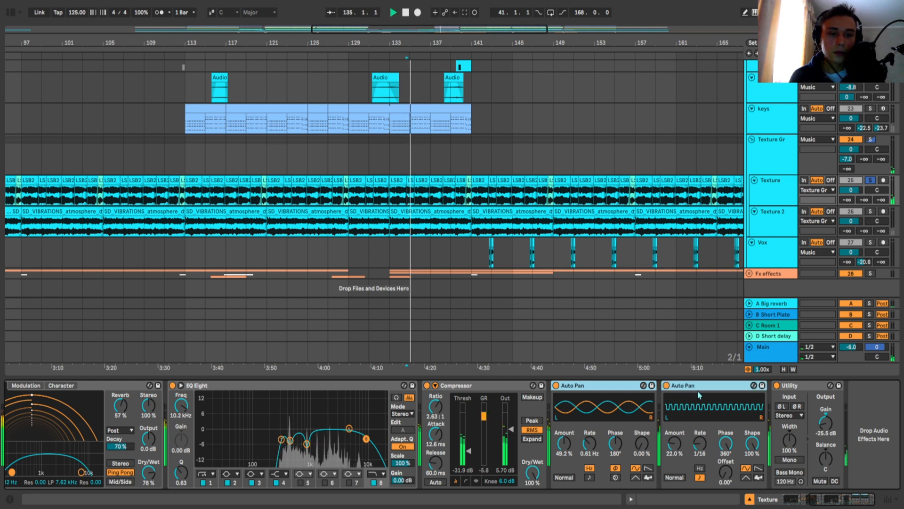
click(695, 388)
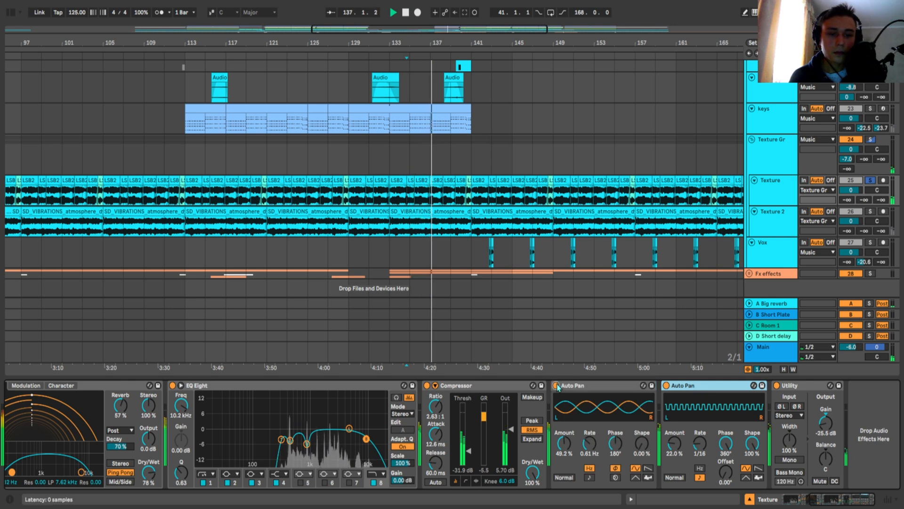
drag(563, 441, 563, 414)
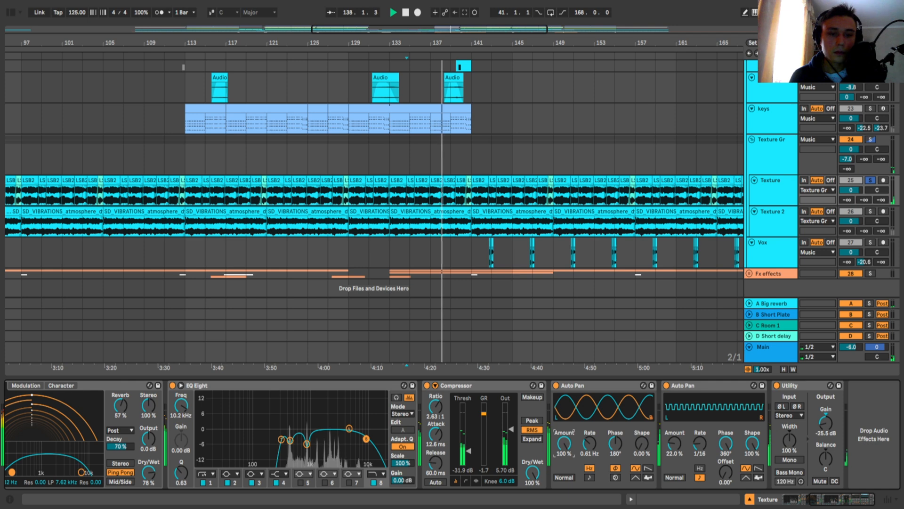
key(ctrl+z)
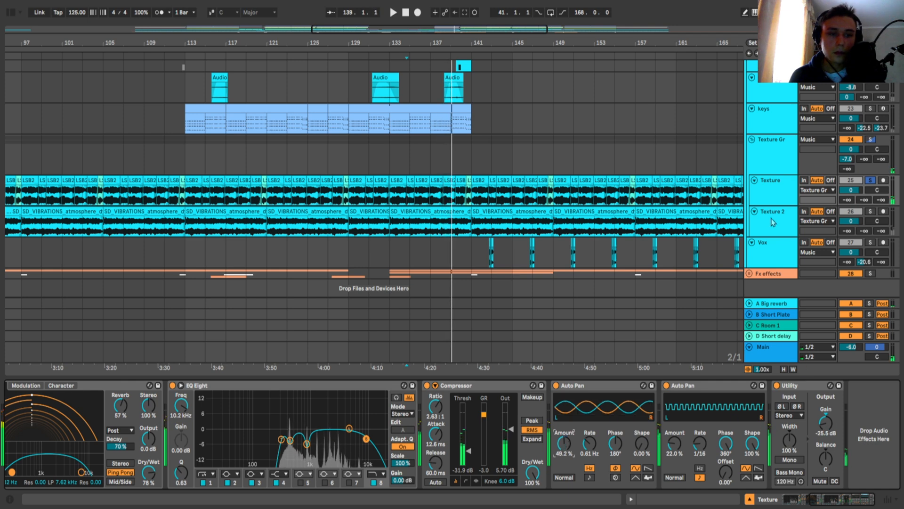
- Solo the Texture 2 track and play its atmosphere clips from position 134.3.3
click(768, 221)
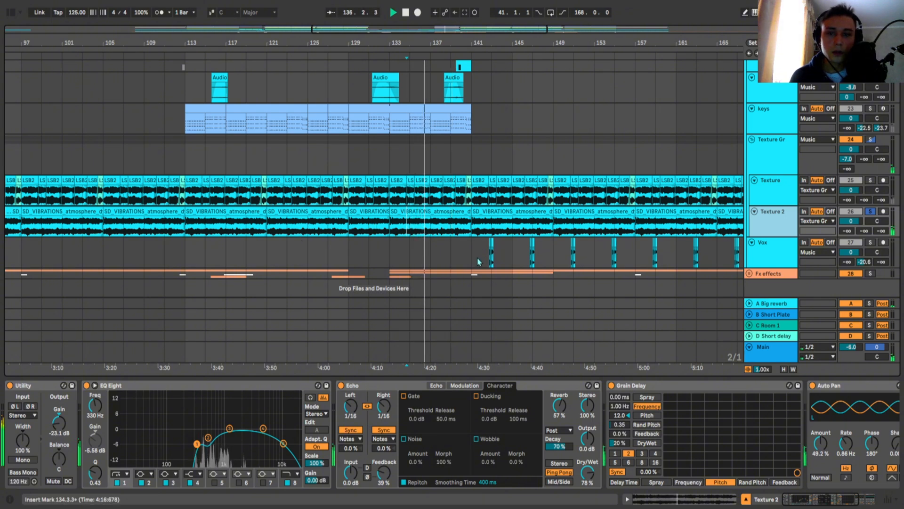
scroll(439, 230, up, 4)
scroll(435, 230, down, 4)
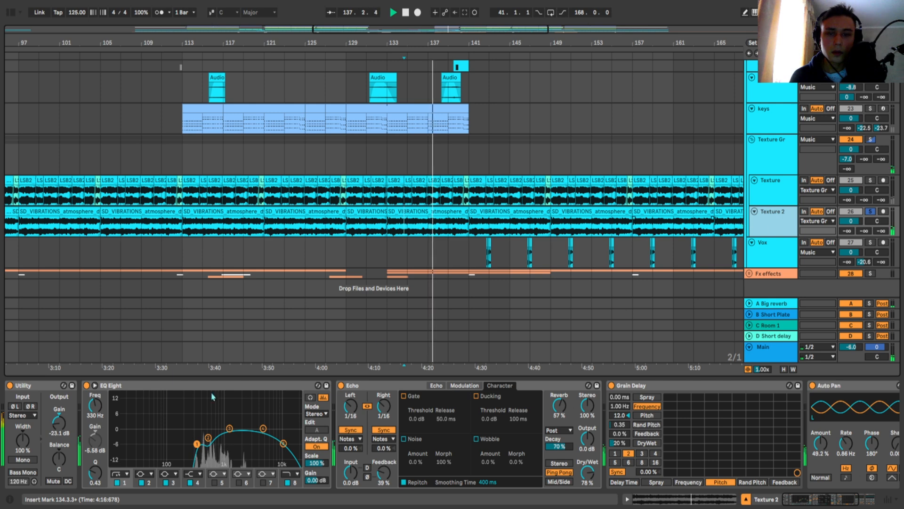
- Play the Texture 2 track and compare its EQ Eight bypassed and active
key(space)
key(space)
click(87, 386)
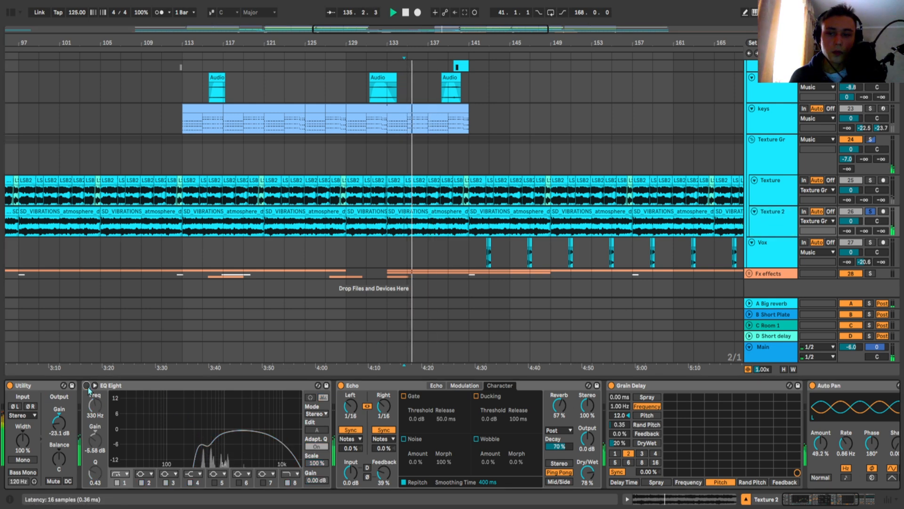
click(87, 385)
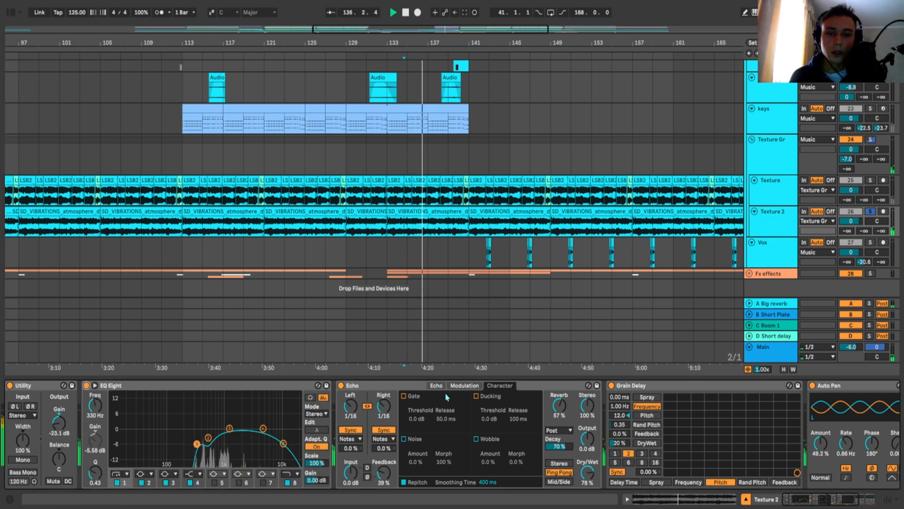
- Compare the Texture 2 track's Grain Delay bypassed and active during playback, and select the first Auto Pan after it
scroll(490, 401, right, 5)
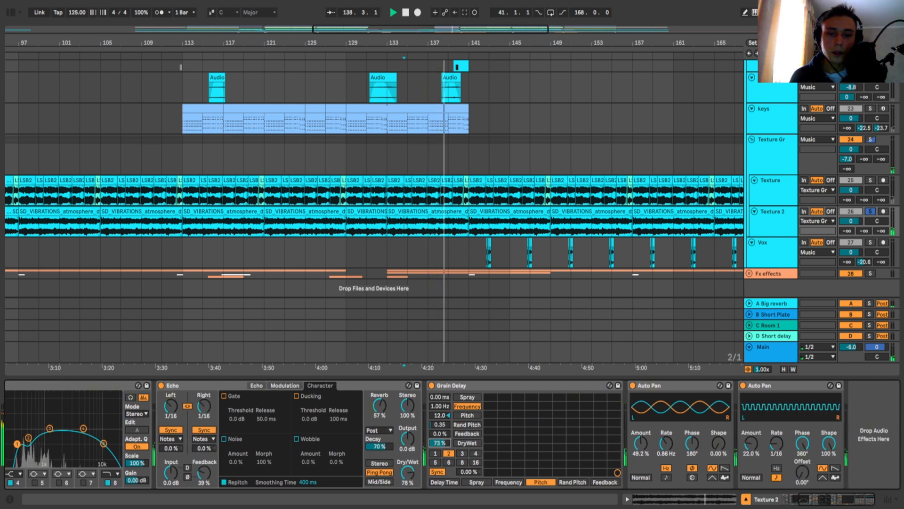
click(432, 385)
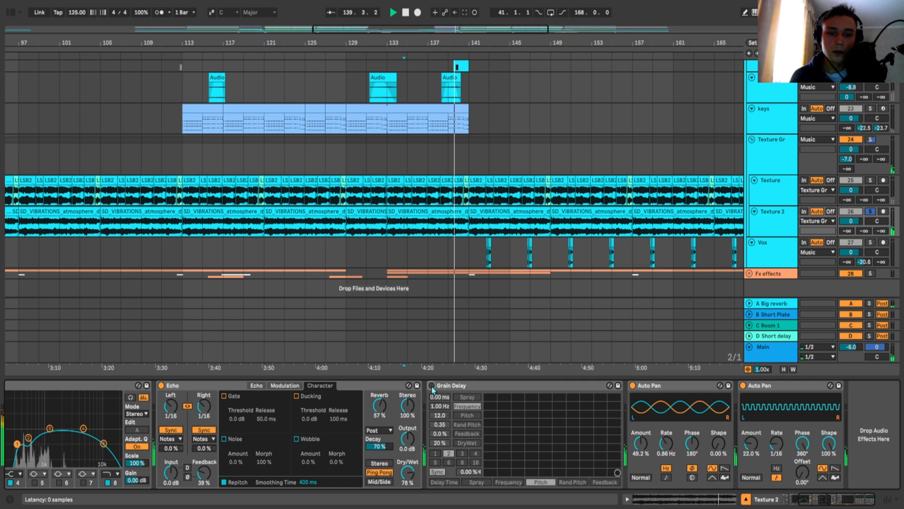
click(431, 386)
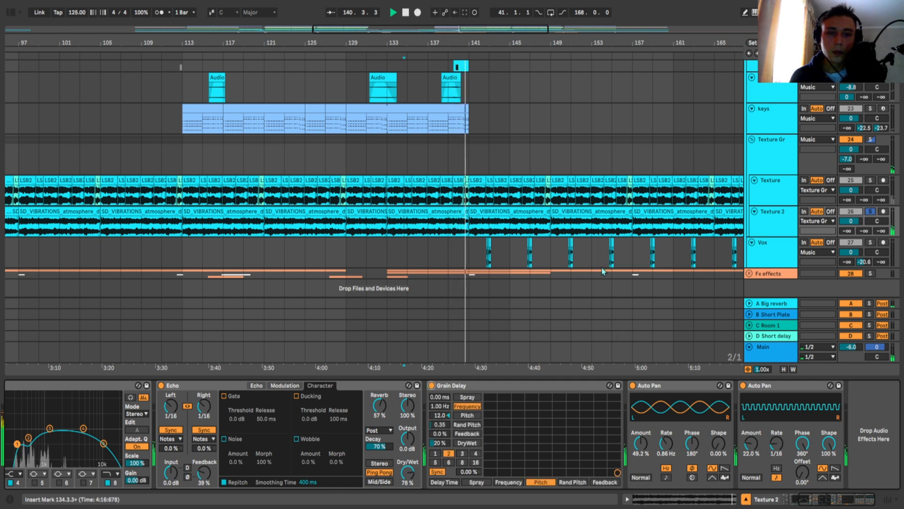
click(658, 387)
- Solo the Vox track and increase its height in the arrangement
scroll(630, 258, down, 1)
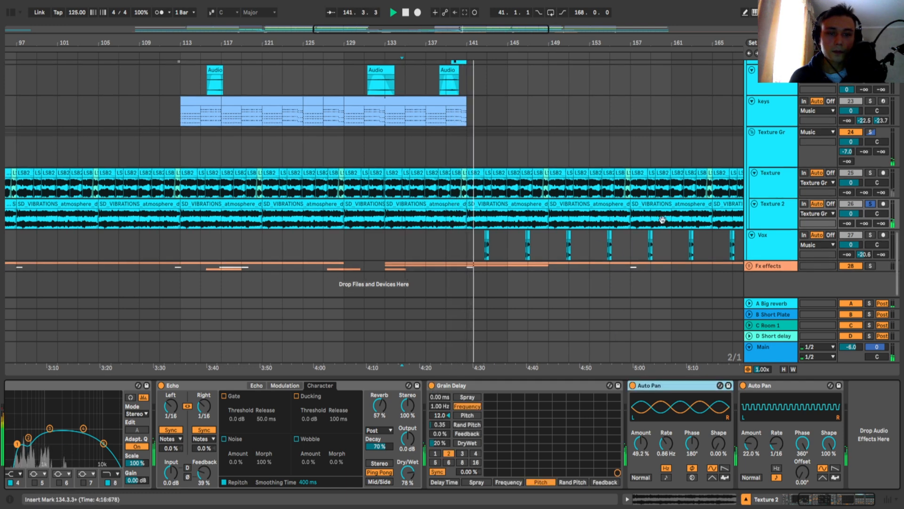
click(870, 235)
scroll(497, 247, right, 3)
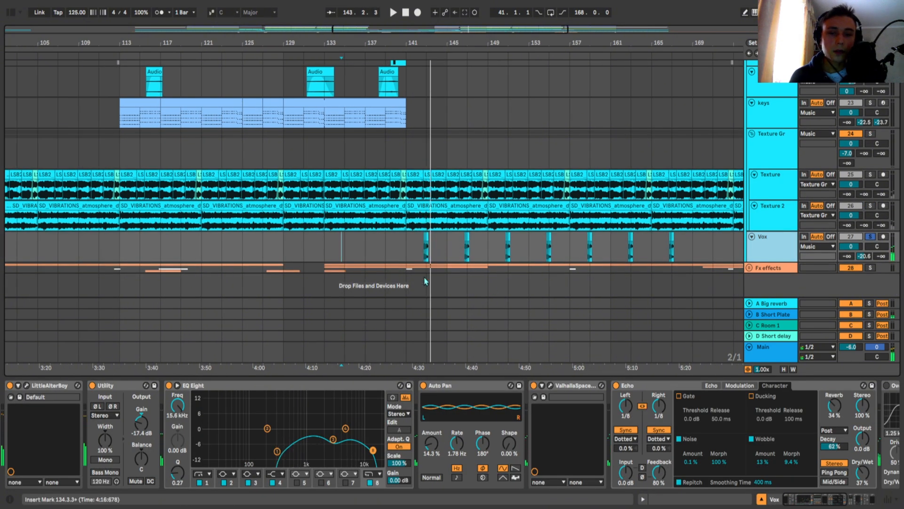
scroll(420, 240, right, 1)
scroll(421, 254, up, 1)
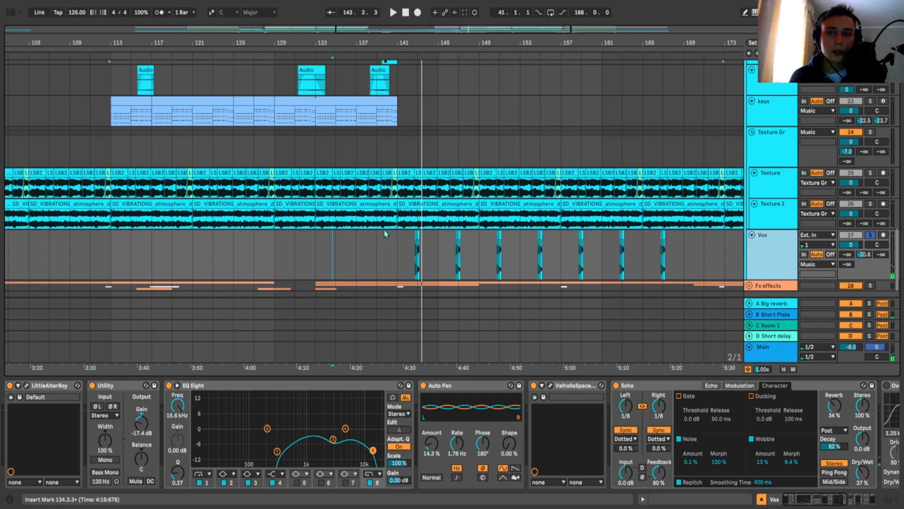
- Survey where the Vox clips sit in the whole arrangement and play them from just before the first clip, at 142.2.2
scroll(385, 234, down, 5)
scroll(400, 224, up, 1)
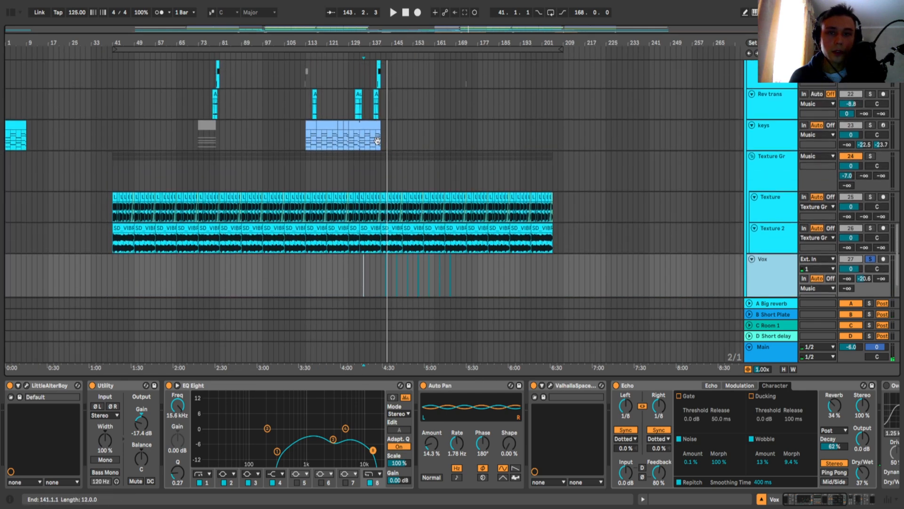
scroll(384, 141, up, 4)
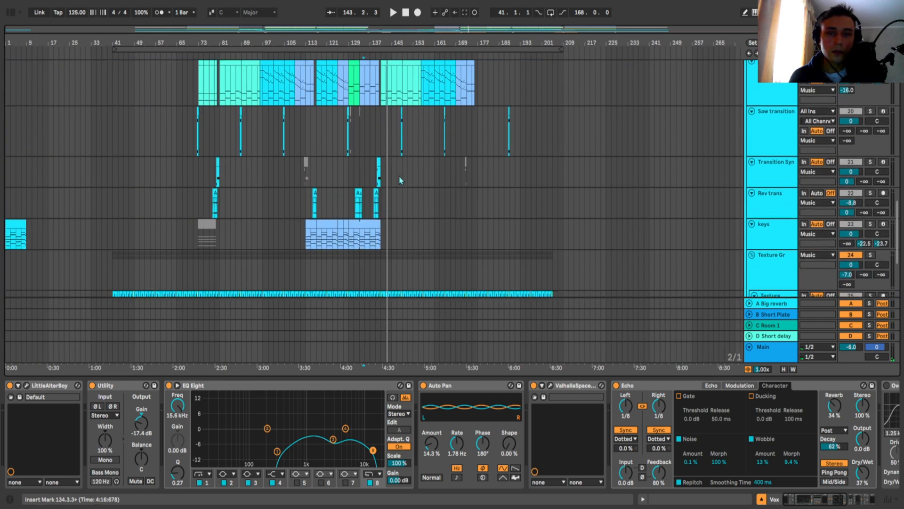
scroll(400, 180, down, 6)
click(380, 240)
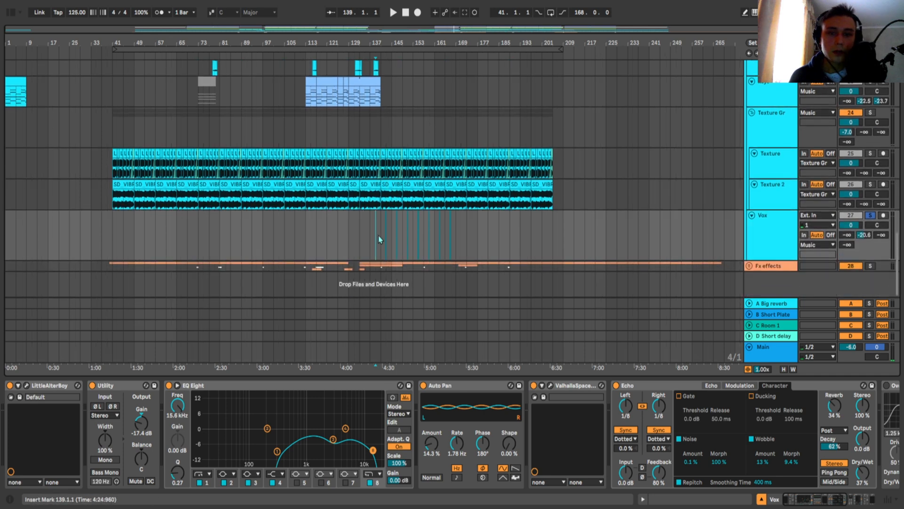
scroll(382, 237, up, 5)
scroll(368, 237, right, 3)
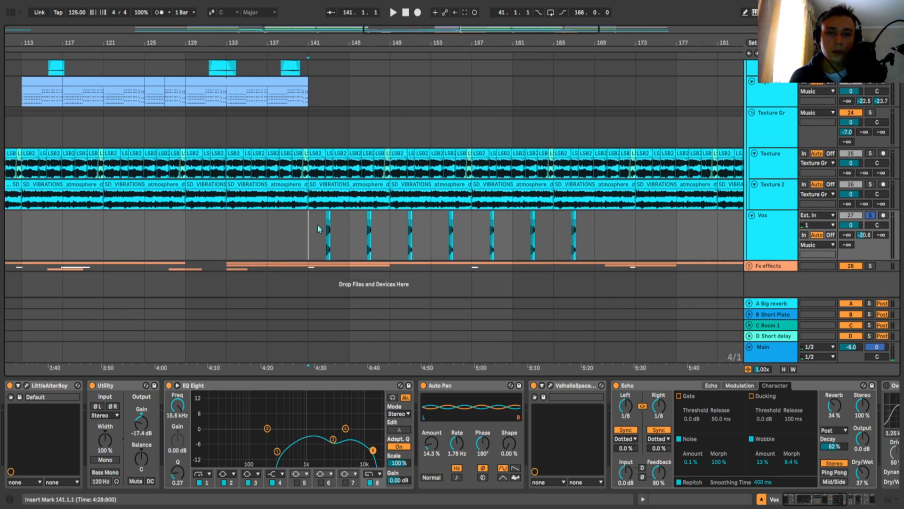
click(309, 245)
click(332, 243)
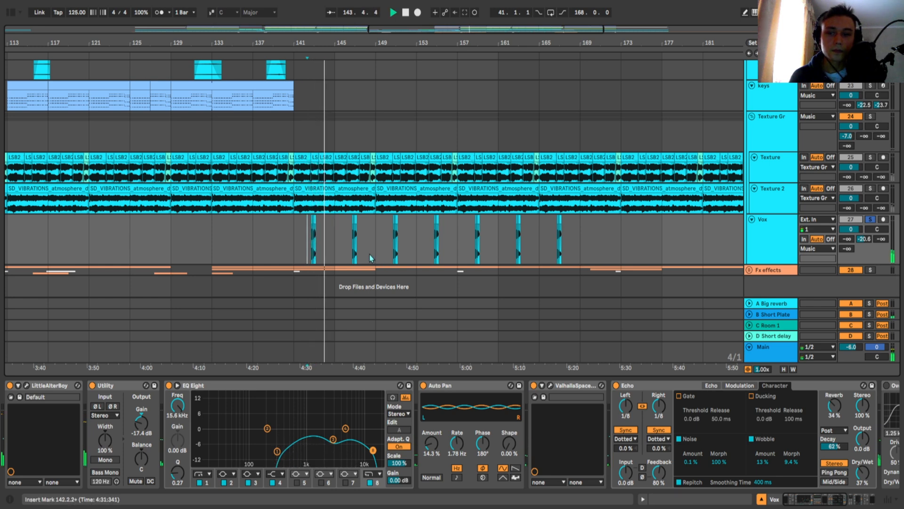
- Open LittleAlterBoy on the Vox track, examine its Pitch and Formant settings during playback, and close its window
click(27, 385)
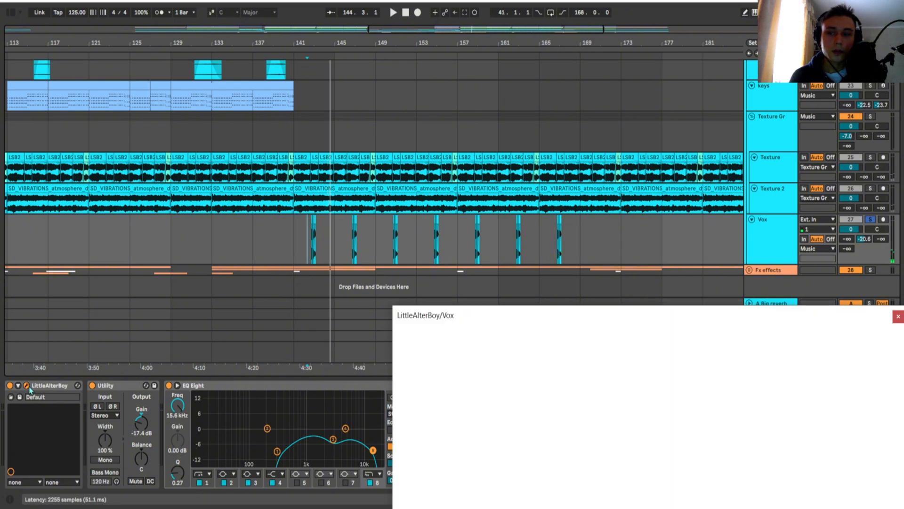
drag(469, 323, 398, 171)
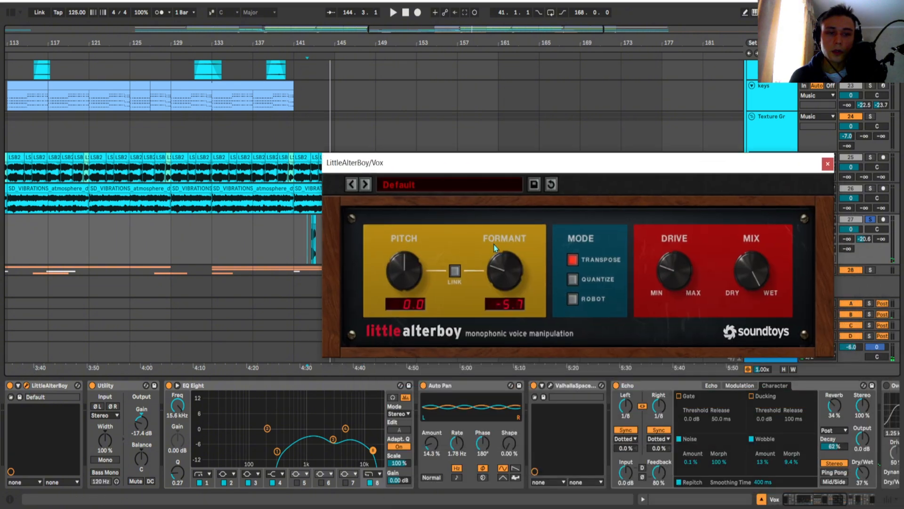
key(space)
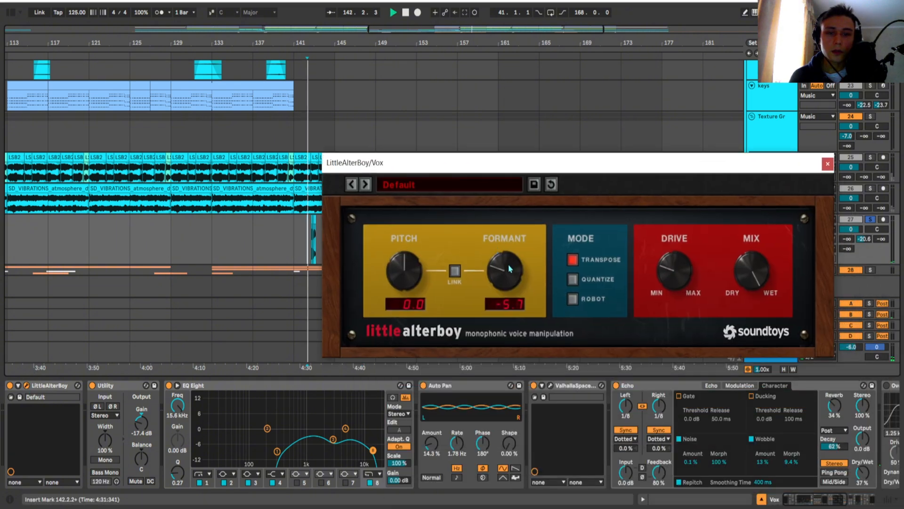
click(828, 165)
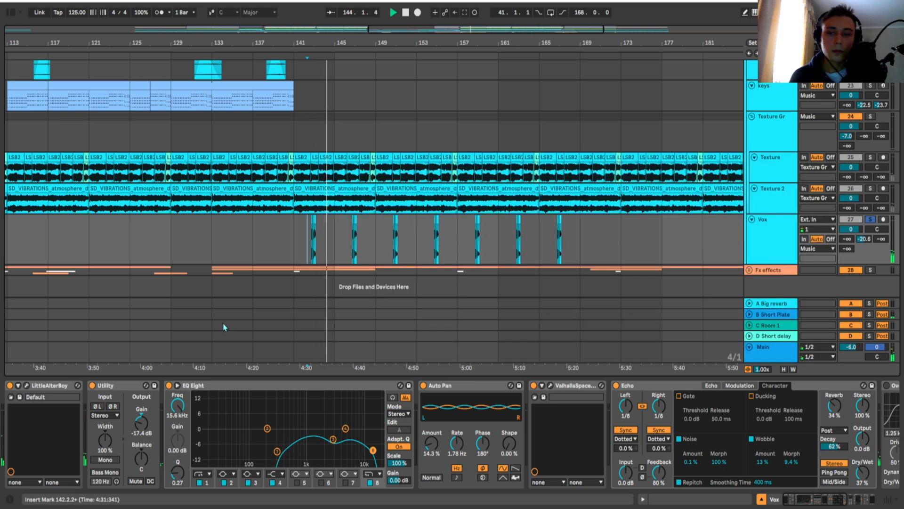
- Play the Vox clips from 142.3.4 and compare the sound with LittleAlterBoy bypassed and active
click(10, 386)
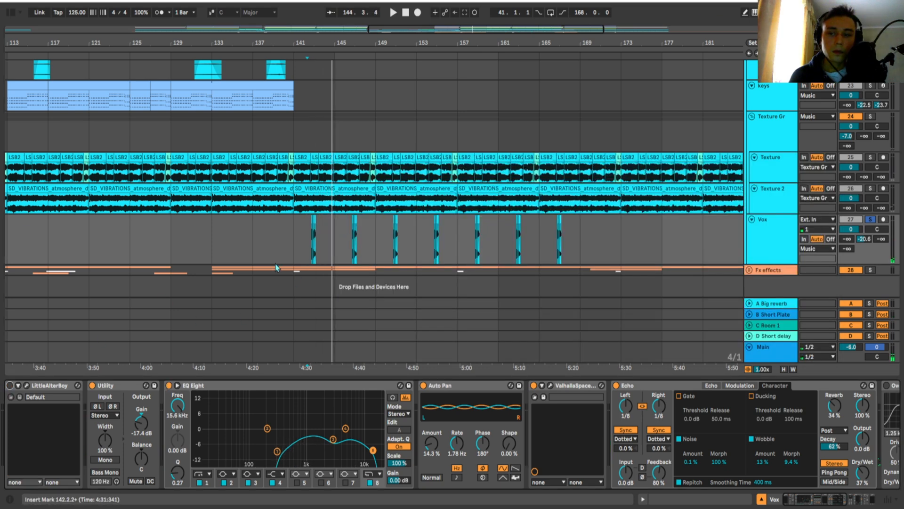
scroll(303, 242, up, 4)
key(space)
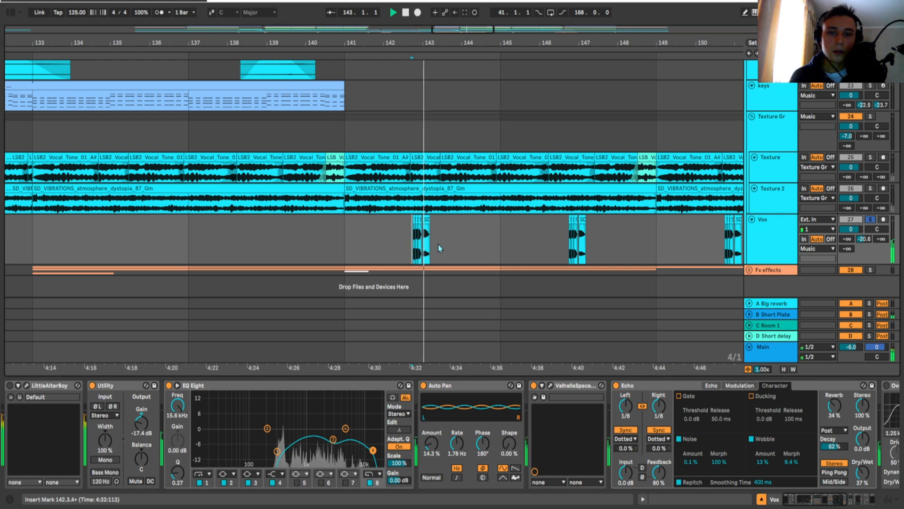
click(10, 385)
scroll(452, 238, right, 2)
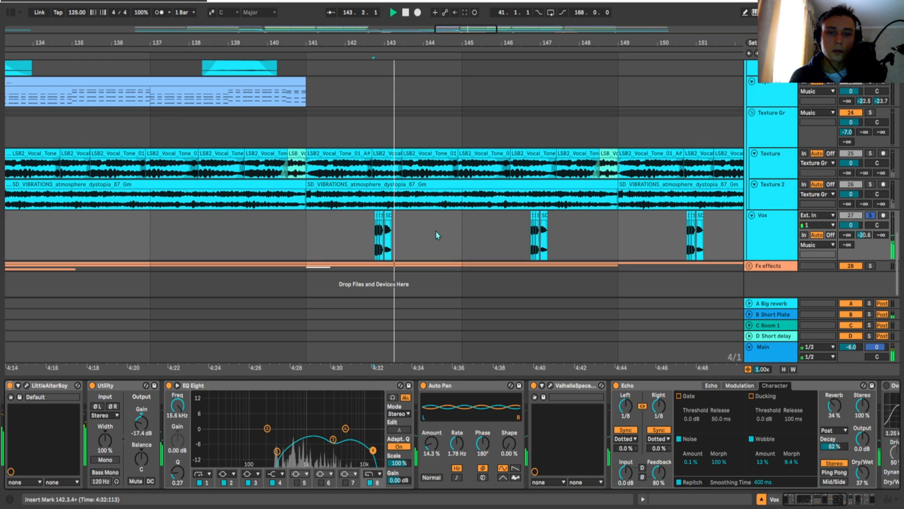
- Compare the Vox track's EQ Eight bypassed and active from position 142.4.1, and select its Auto Pan
key(space)
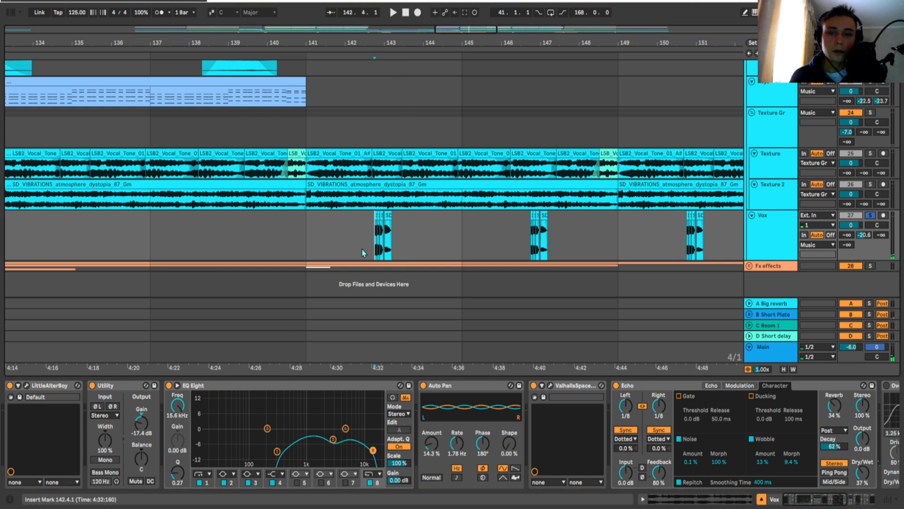
key(space)
click(169, 386)
click(168, 386)
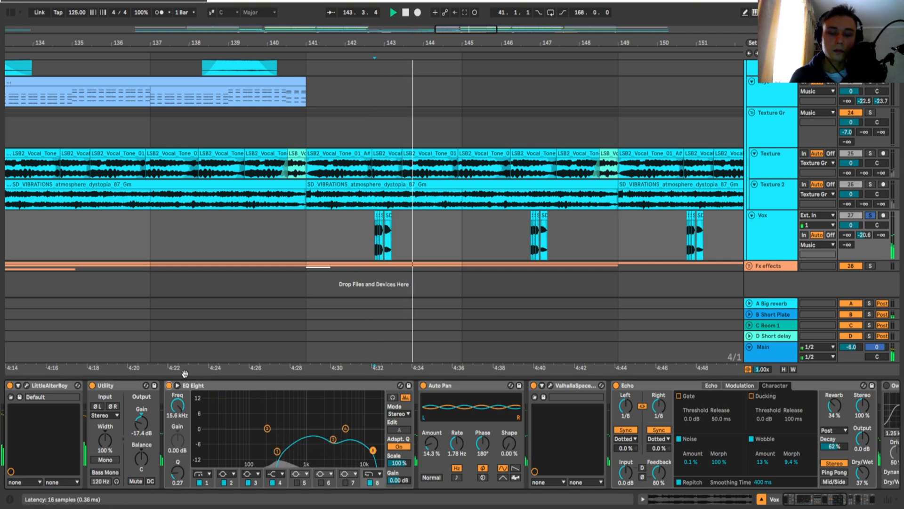
click(439, 394)
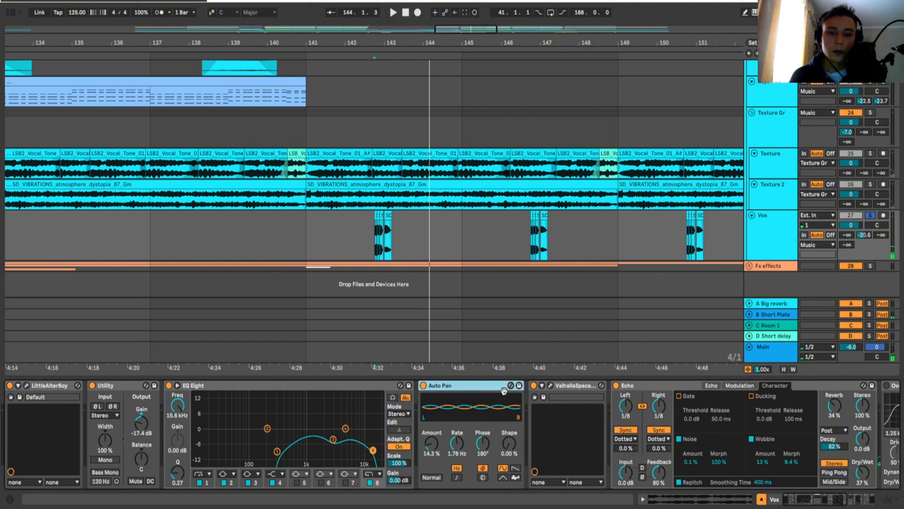
- Open ValhallaSpaceModulator on the Vox track, audition the first vocal clips with its settings in view, and close its window
scroll(453, 394, right, 4)
scroll(503, 387, right, 3)
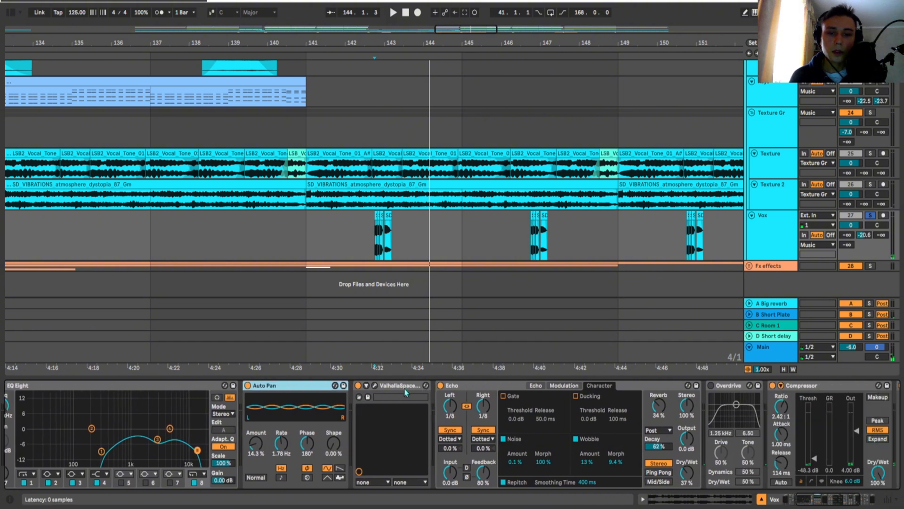
click(377, 386)
drag(710, 333, 596, 221)
scroll(405, 235, right, 1)
click(360, 246)
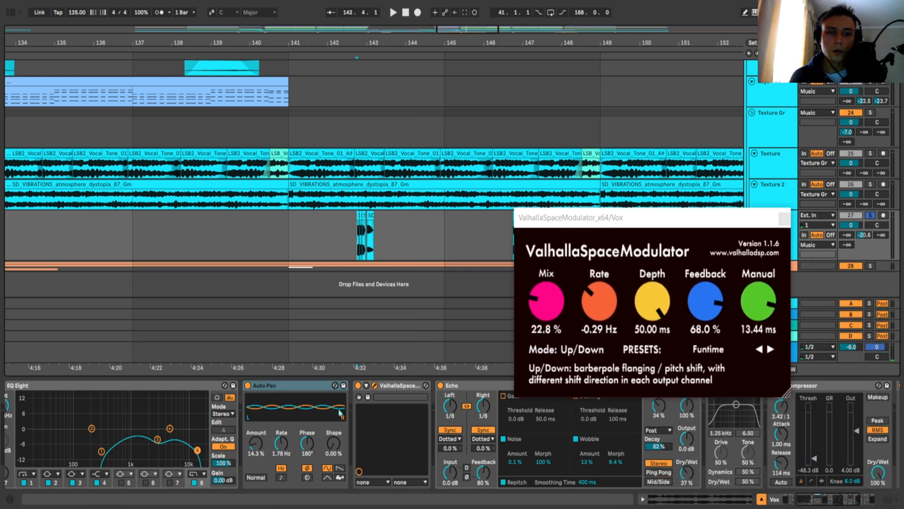
key(space)
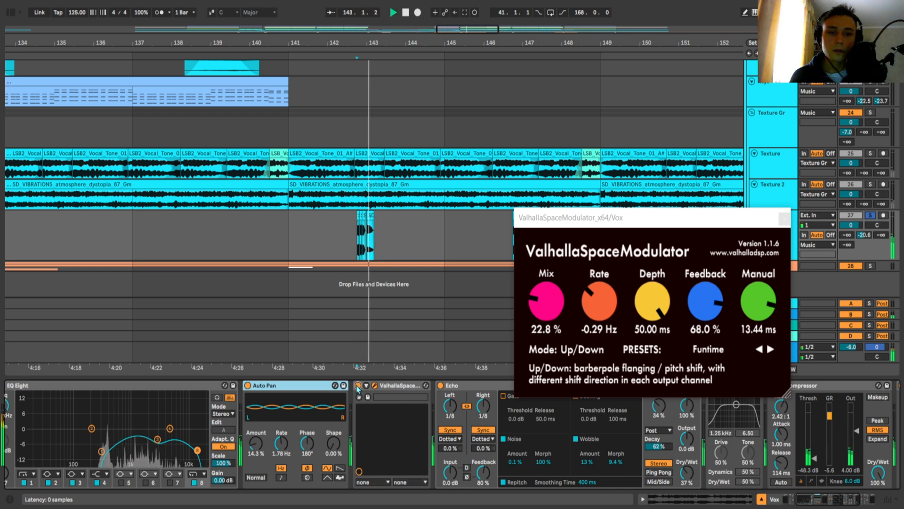
key(space)
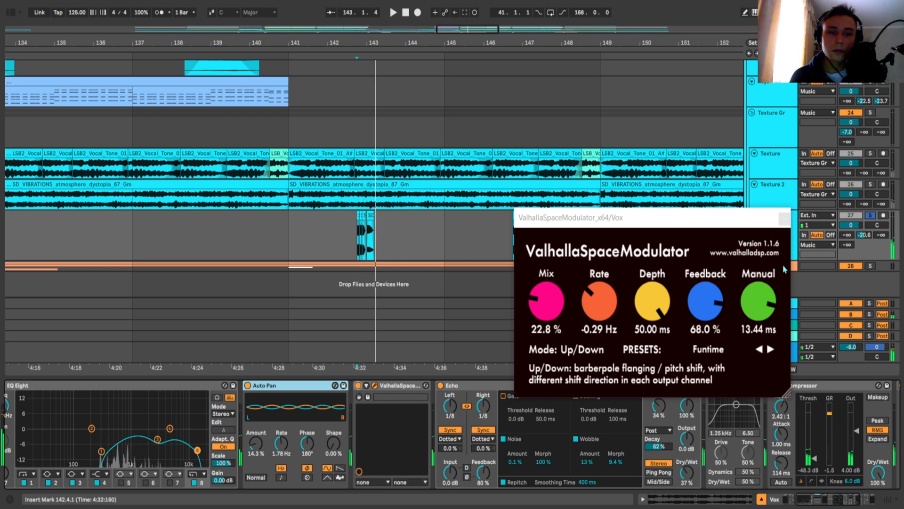
click(783, 219)
- Play the Vox track from 142.4.1 to audition its Echo device
scroll(351, 240, right, 1)
scroll(345, 244, right, 1)
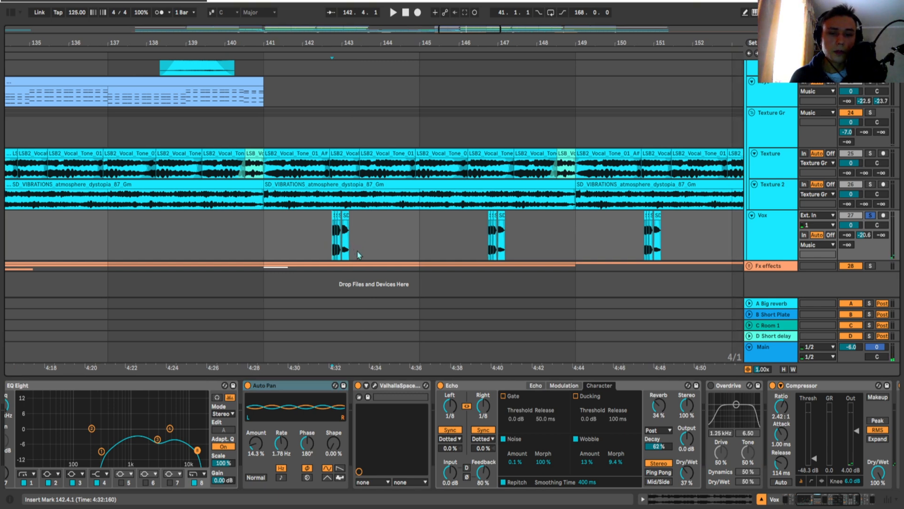
scroll(355, 242, right, 1)
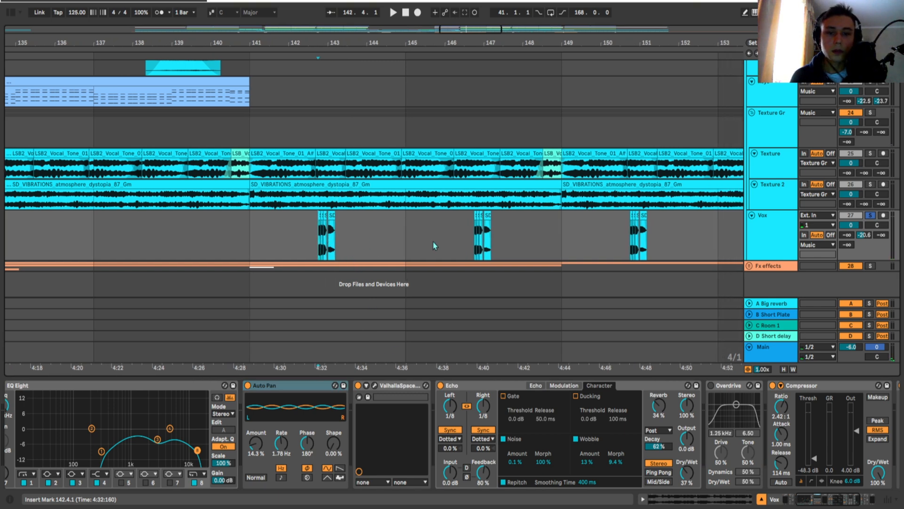
scroll(424, 243, right, 2)
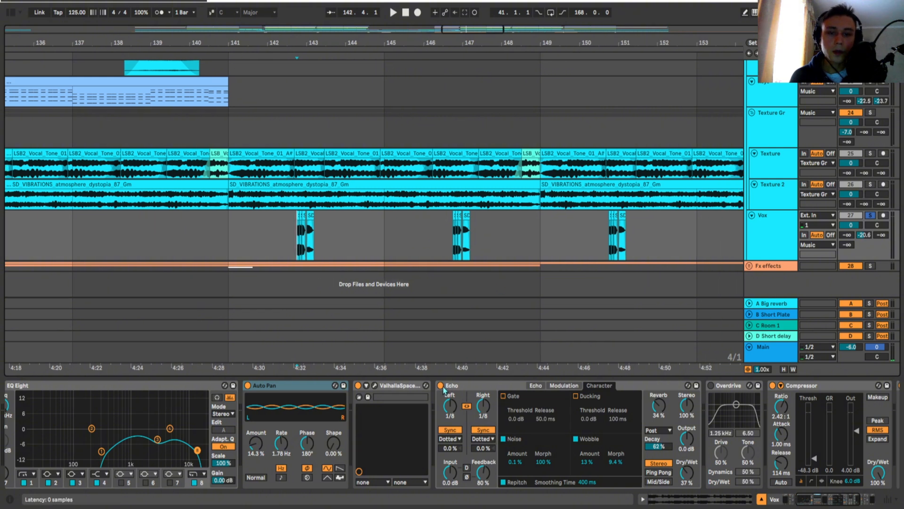
key(space)
- Fold the Vox track's Overdrive device, select the Compressor, and play the vocal clips through it
scroll(439, 397, right, 2)
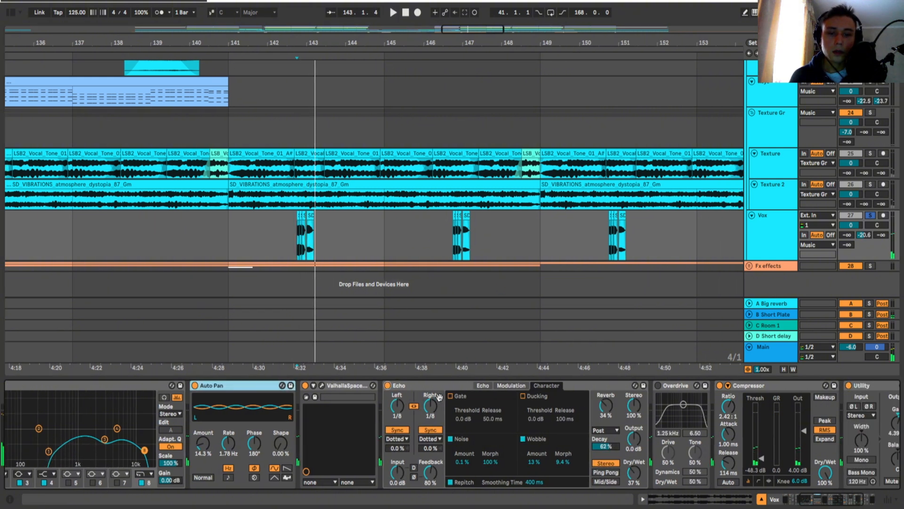
scroll(439, 397, right, 2)
scroll(582, 402, right, 4)
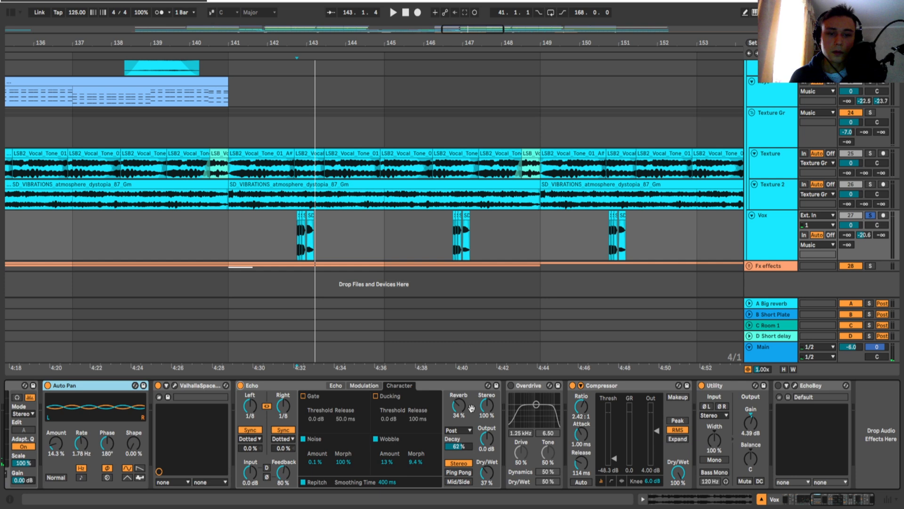
double_click(520, 389)
click(594, 428)
key(space)
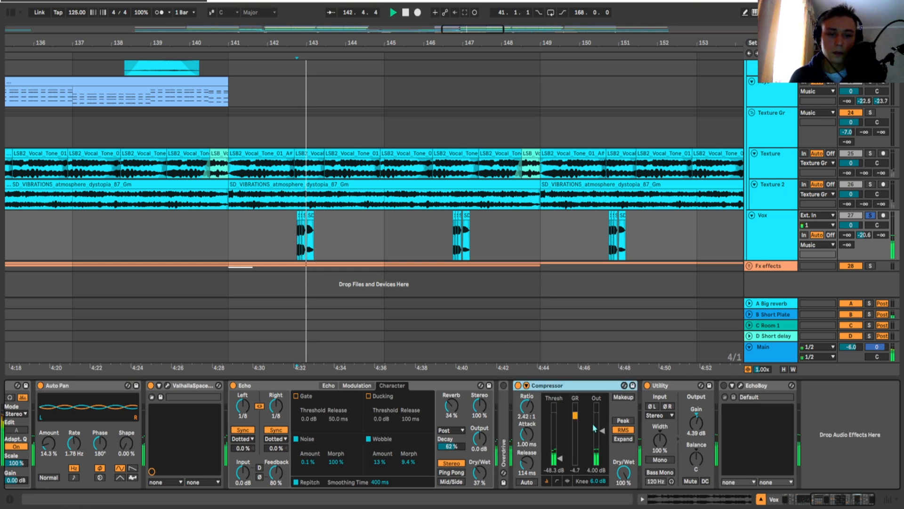
- Remove the inactive EchoBoy device from the end of the Vox track's effect chain
right_click(758, 390)
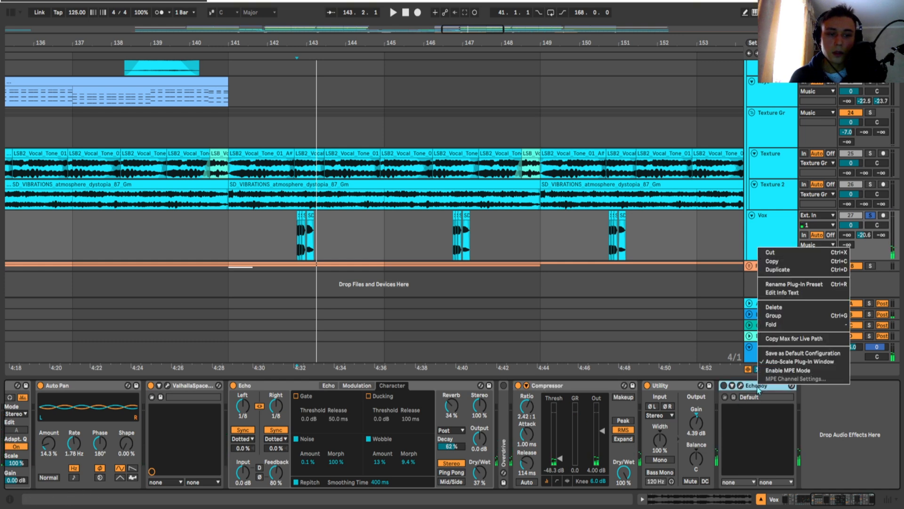
click(776, 257)
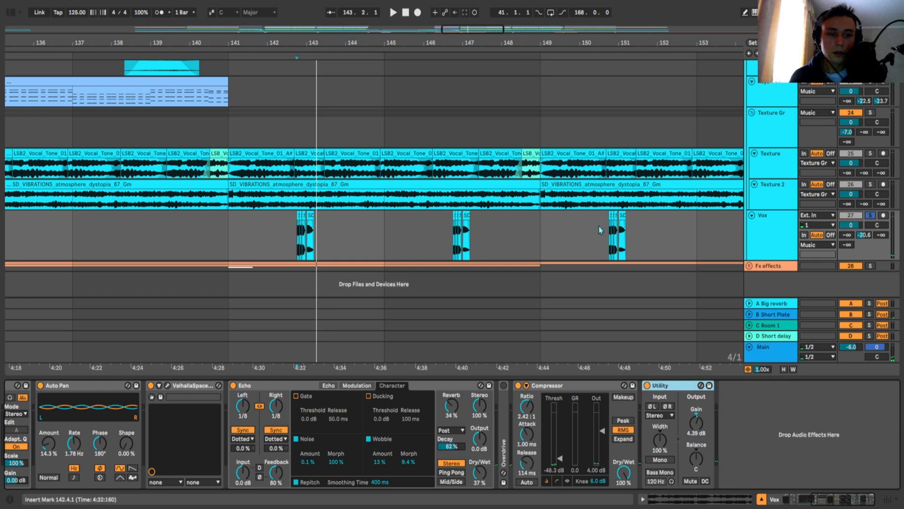
- Unfold the Fx effects group and solo its rain track
click(749, 266)
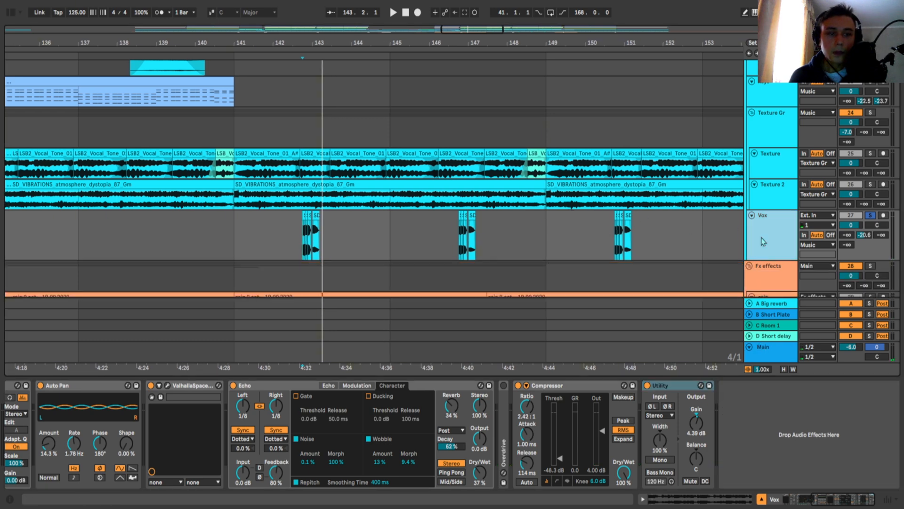
scroll(767, 232, down, 2)
scroll(669, 218, down, 3)
scroll(604, 188, down, 5)
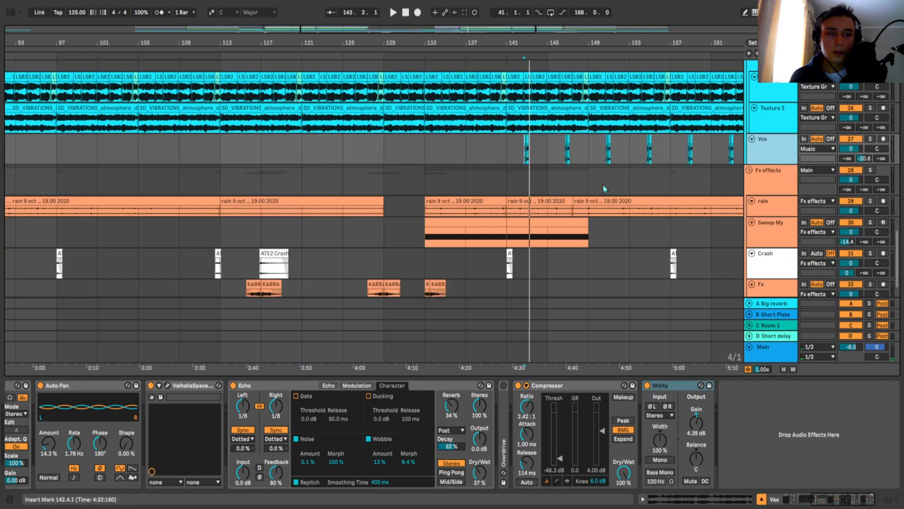
scroll(752, 190, up, 1)
click(767, 216)
key(s)
- Audition the rain recording by playing the clip that starts at 87.2.4 and moving the insert mark to 93.1.1
scroll(453, 208, left, 1)
click(460, 207)
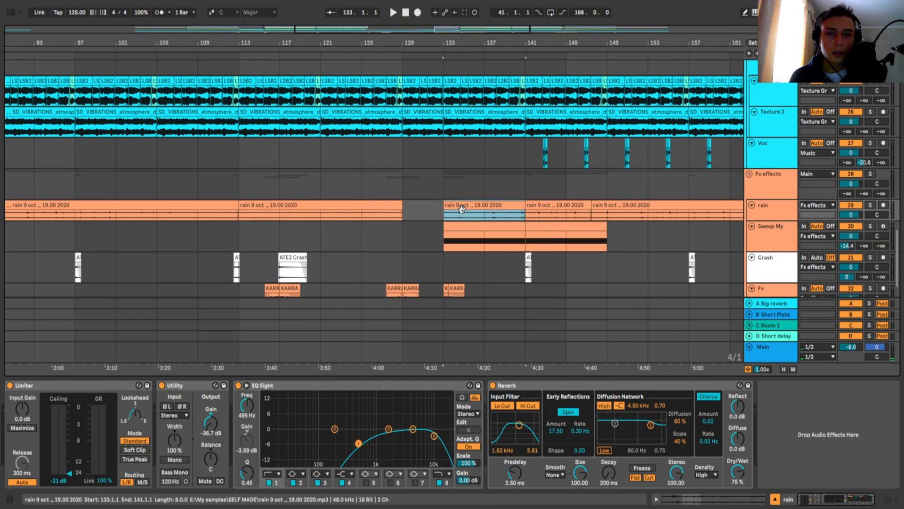
scroll(330, 216, left, 2)
click(262, 206)
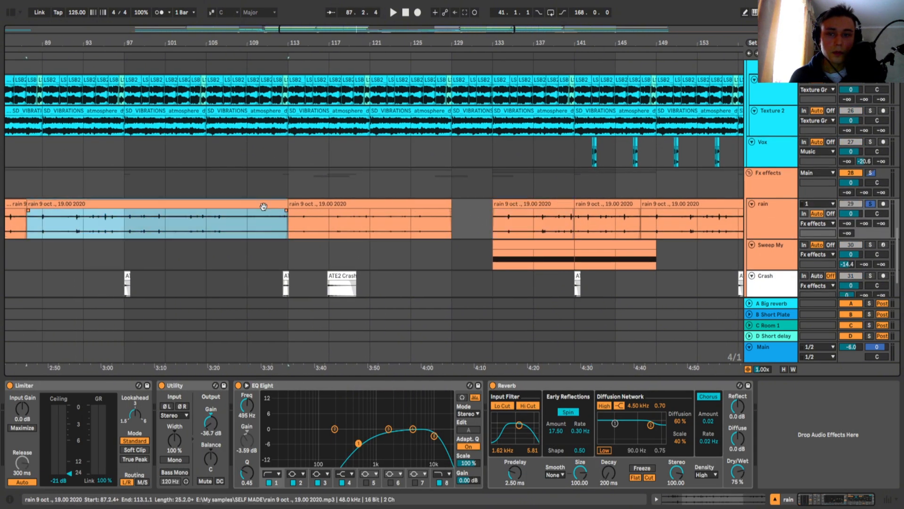
key(space)
scroll(255, 216, down, 4)
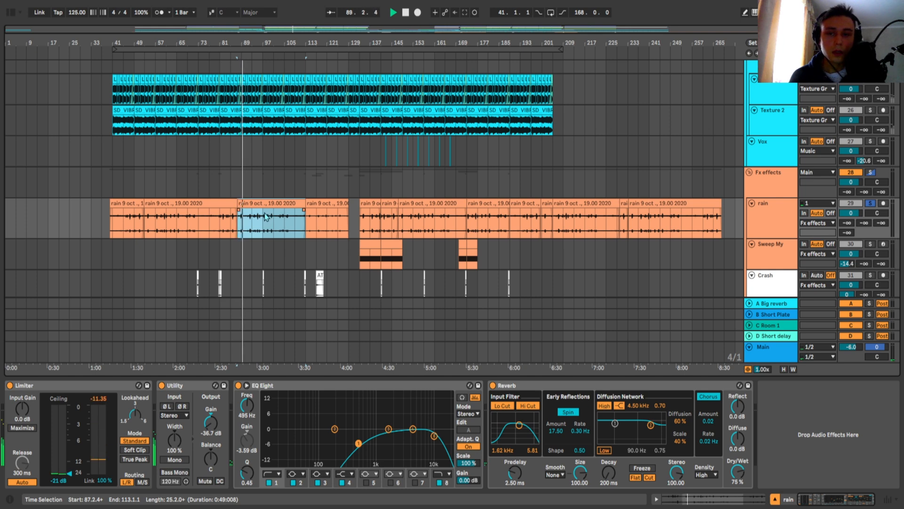
scroll(257, 217, up, 4)
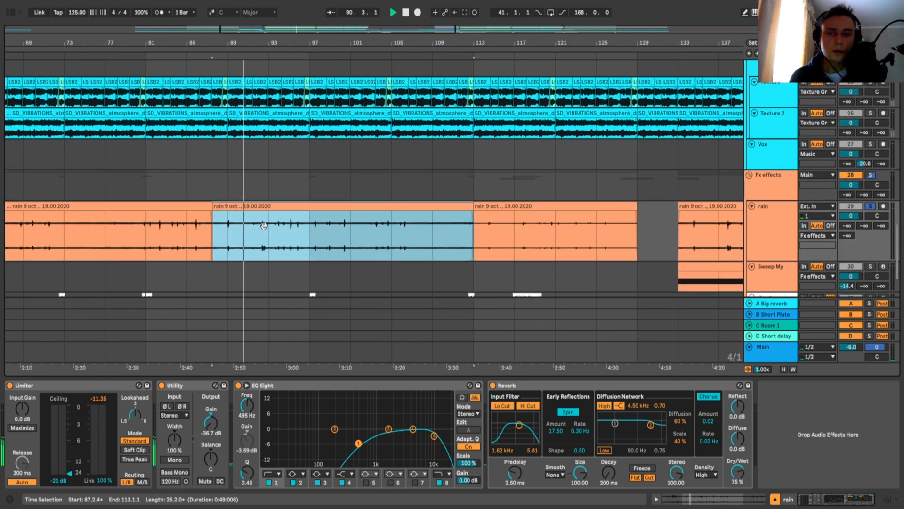
click(276, 233)
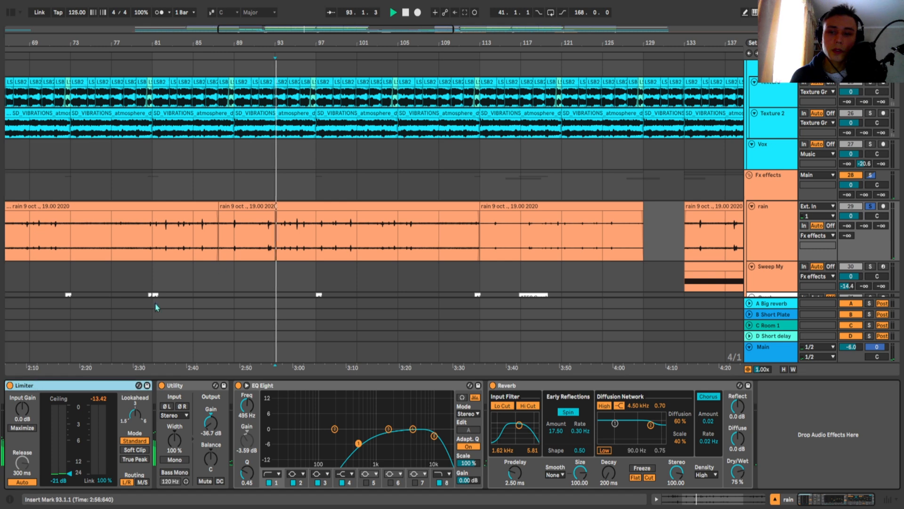
- Play the rain clip from 95.1.1 and examine the individual drop peaks in its waveform
scroll(296, 236, up, 3)
scroll(304, 240, up, 1)
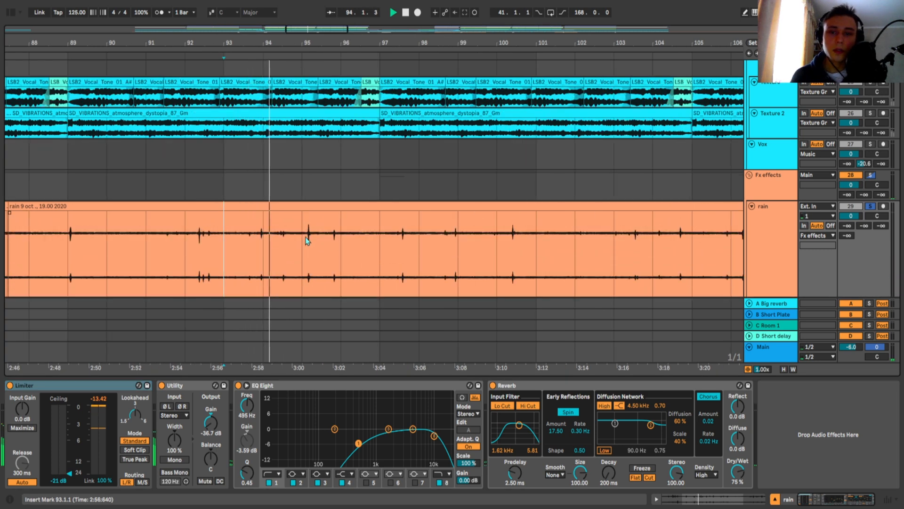
drag(306, 239, 313, 221)
click(310, 233)
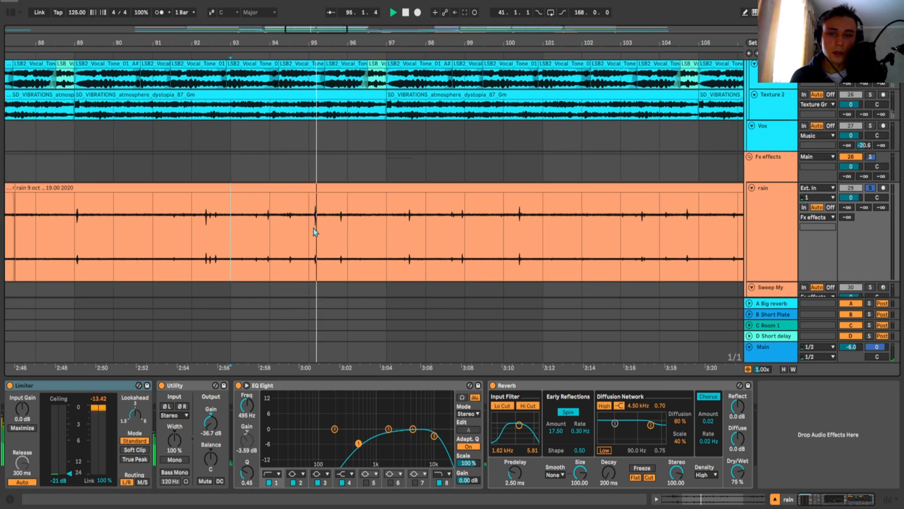
scroll(314, 236, up, 3)
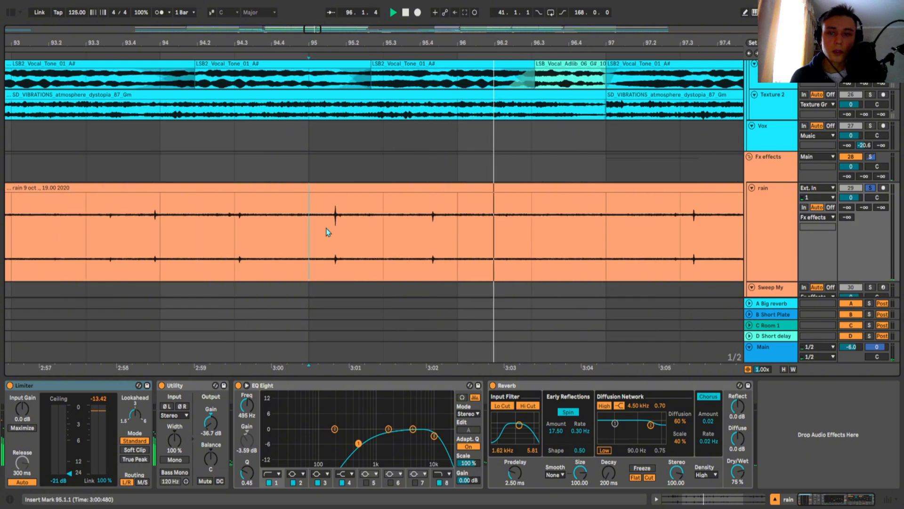
key(space)
key(space)
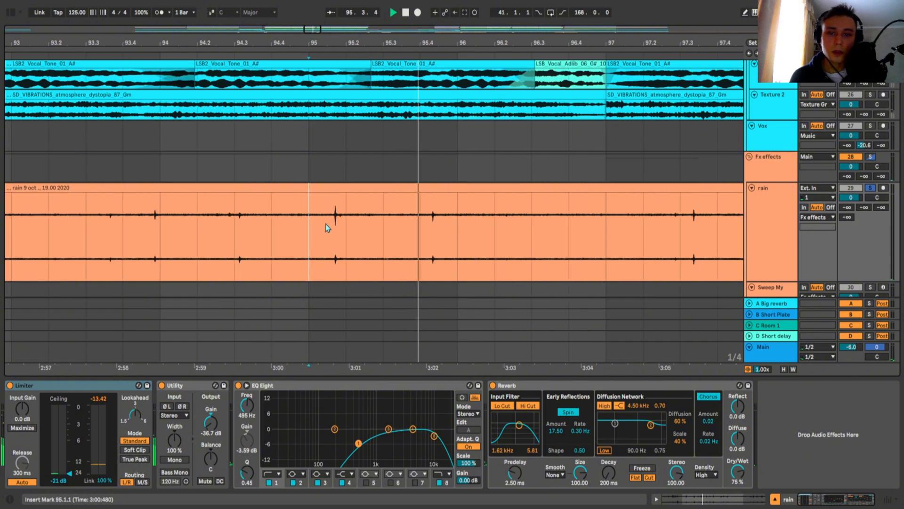
scroll(412, 239, down, 3)
scroll(478, 227, down, 3)
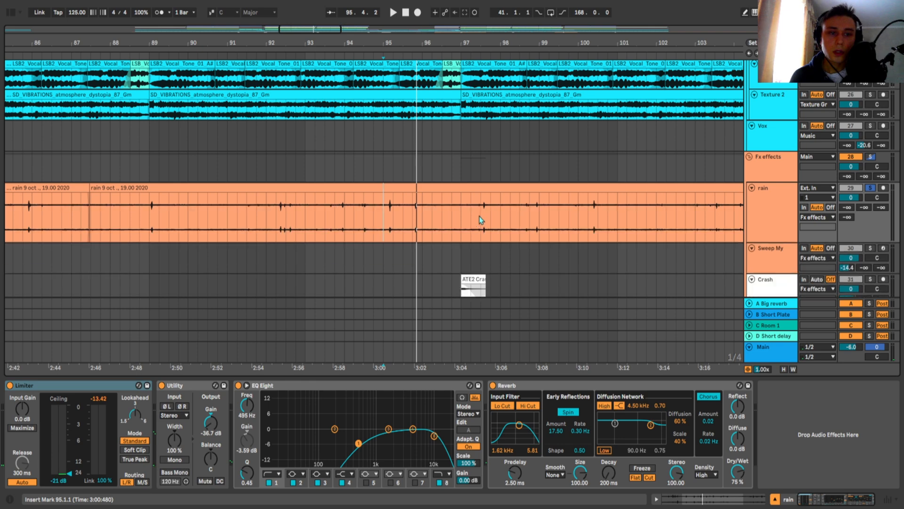
- Play the rain track from 151.4.3 and compare it with its EQ Eight bypassed and enabled again
scroll(478, 214, down, 6)
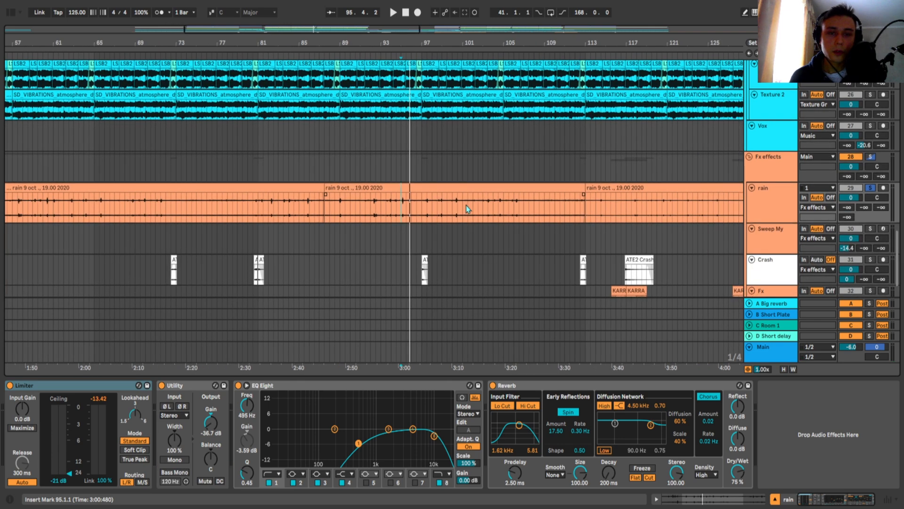
key(space)
scroll(408, 217, up, 3)
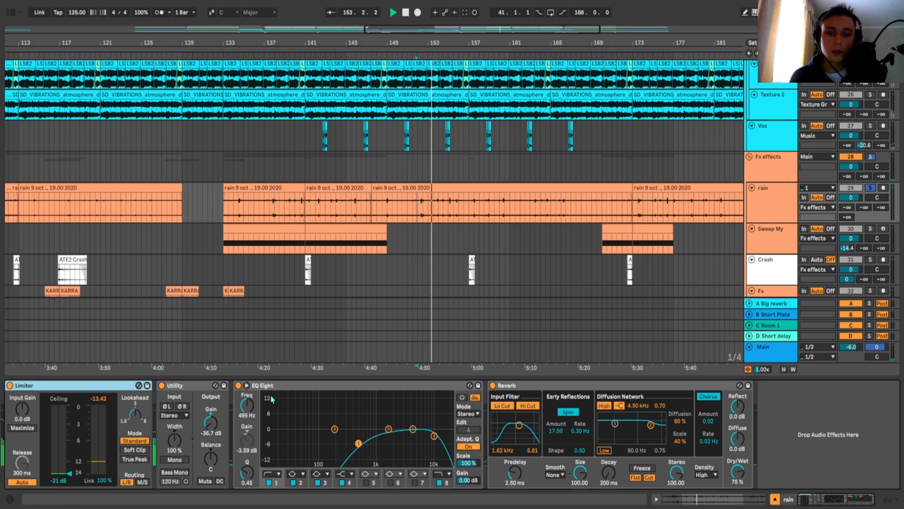
click(239, 385)
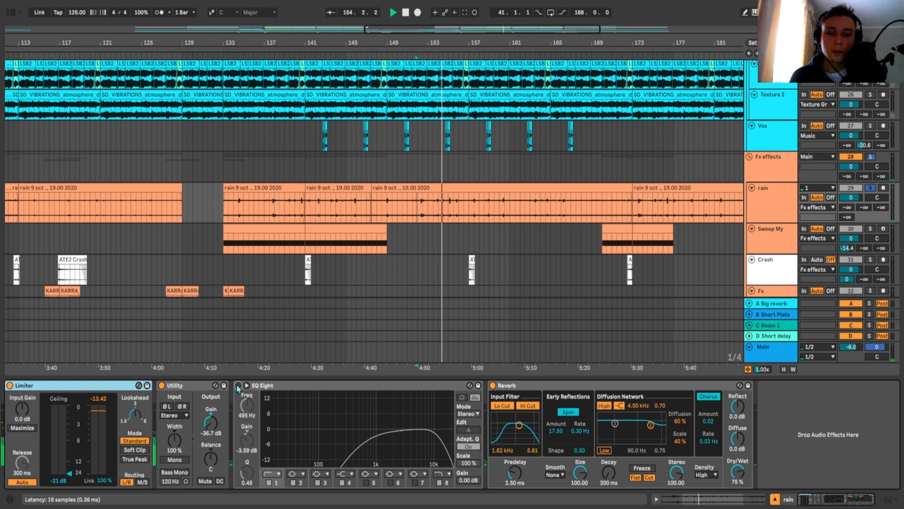
click(238, 385)
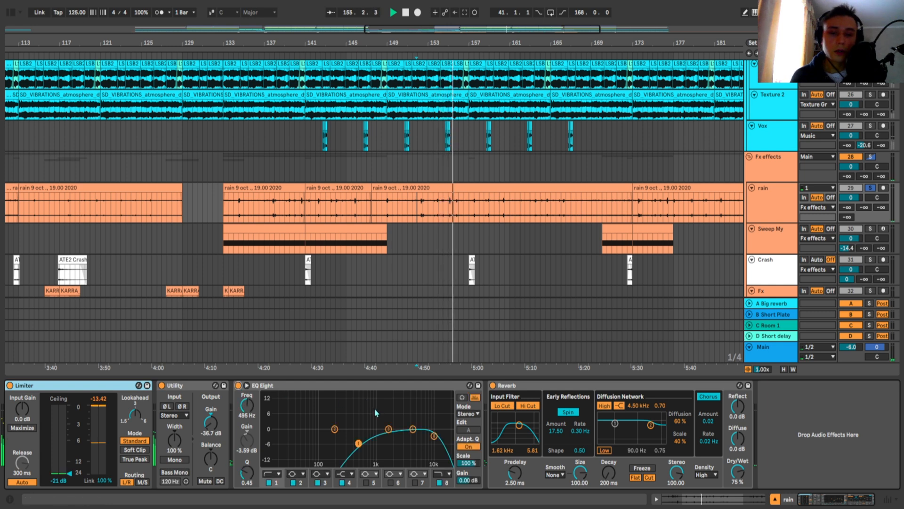
- Bypass and re-enable the rain track's Reverb during playback to compare the sound
click(465, 412)
click(467, 422)
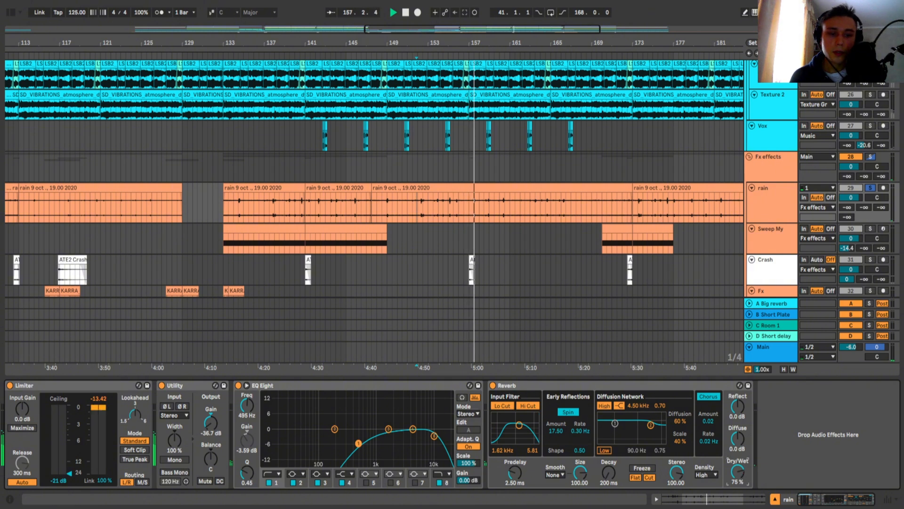
click(493, 387)
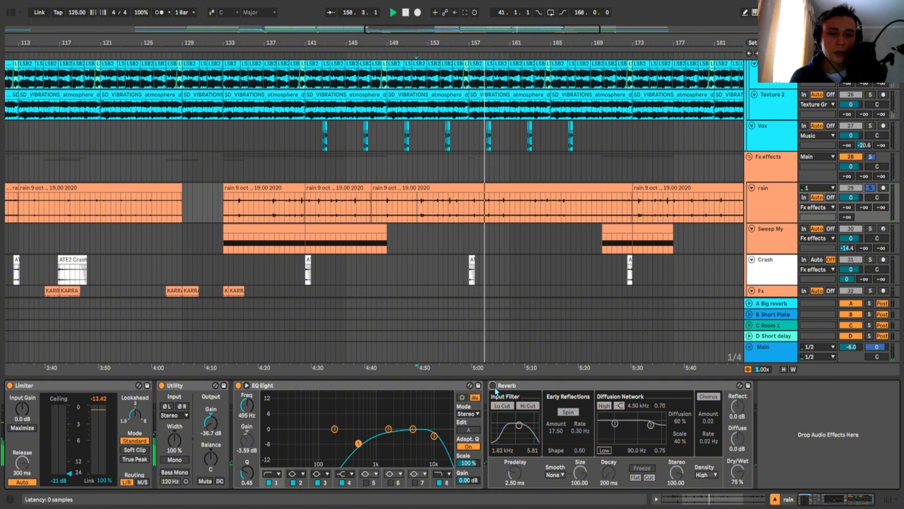
click(493, 386)
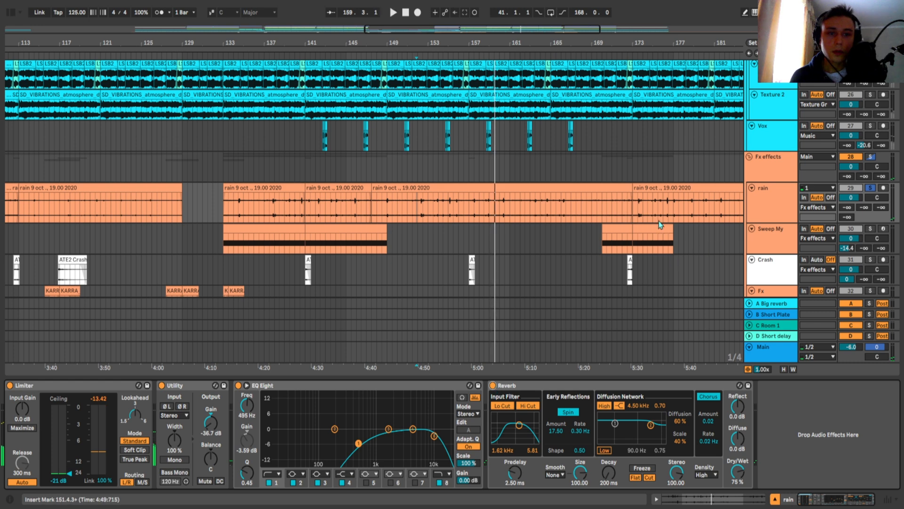
- Solo the Sweep My track and audition its clips from 141.1.1 and 172.2.1
scroll(534, 211, down, 2)
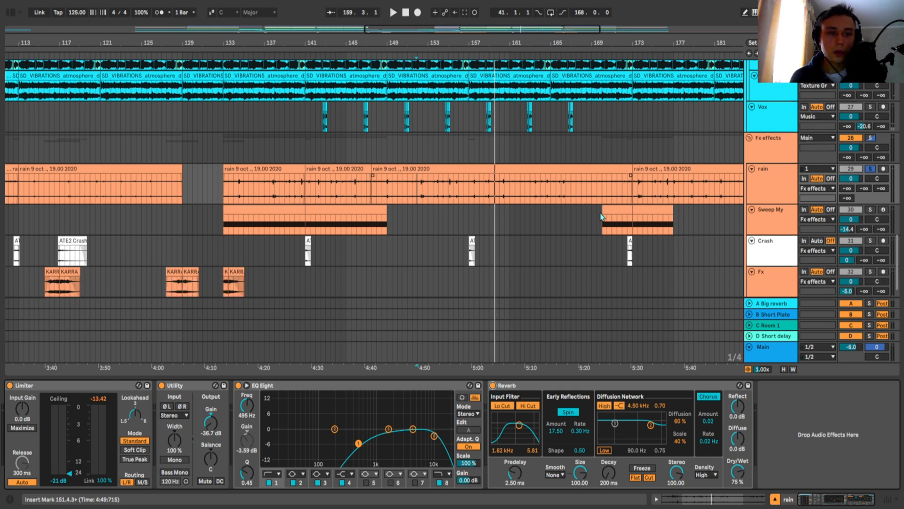
click(299, 212)
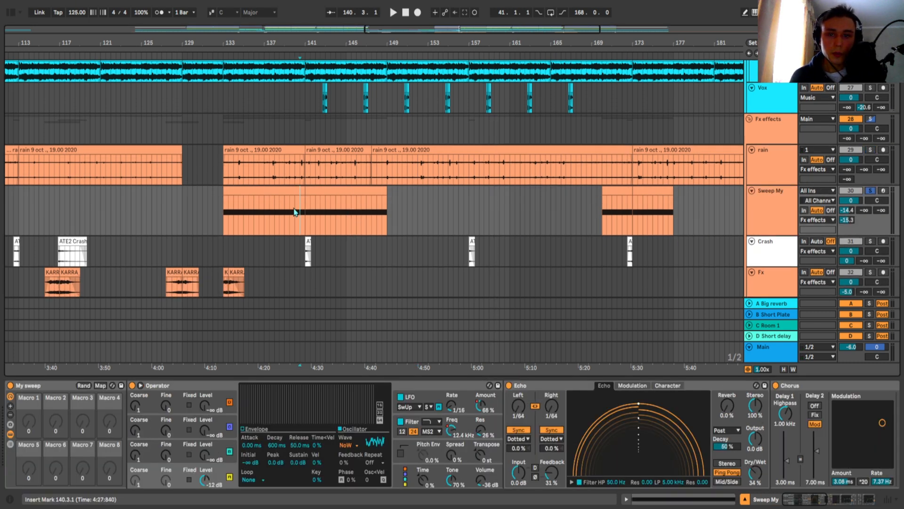
click(303, 216)
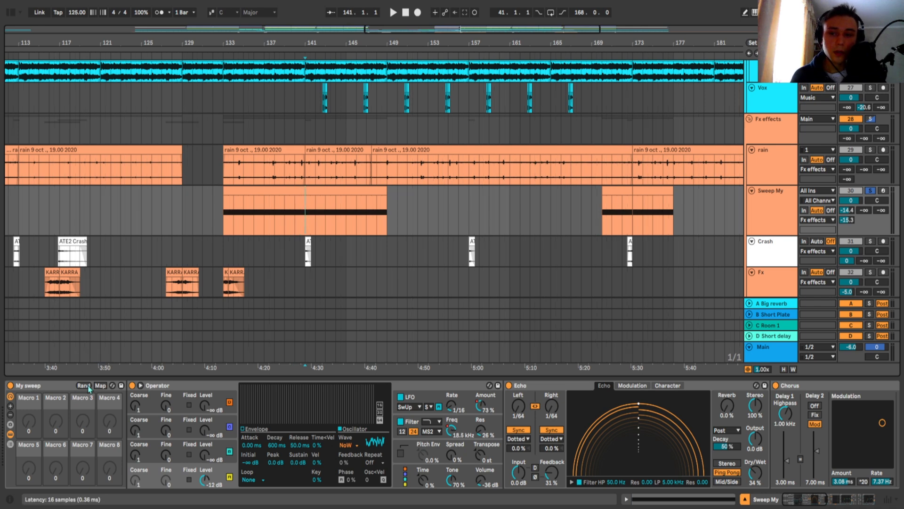
key(space)
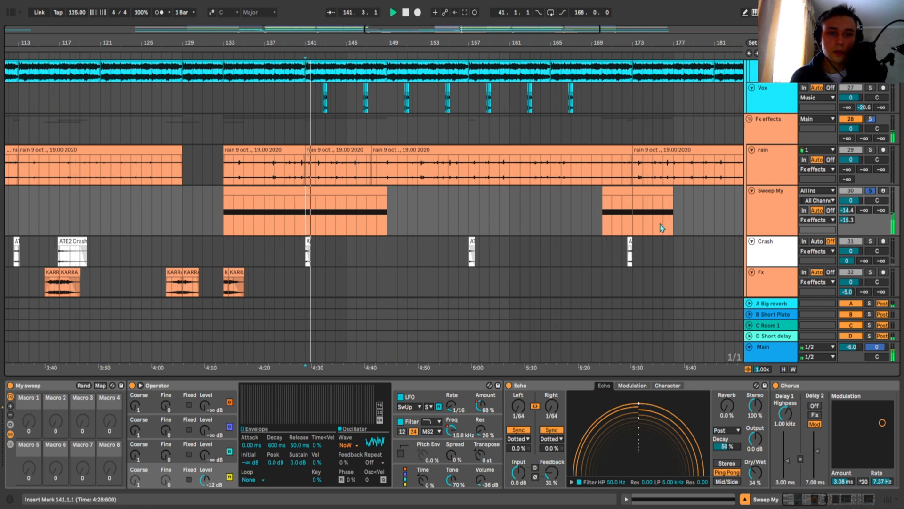
click(627, 214)
scroll(575, 399, right, 2)
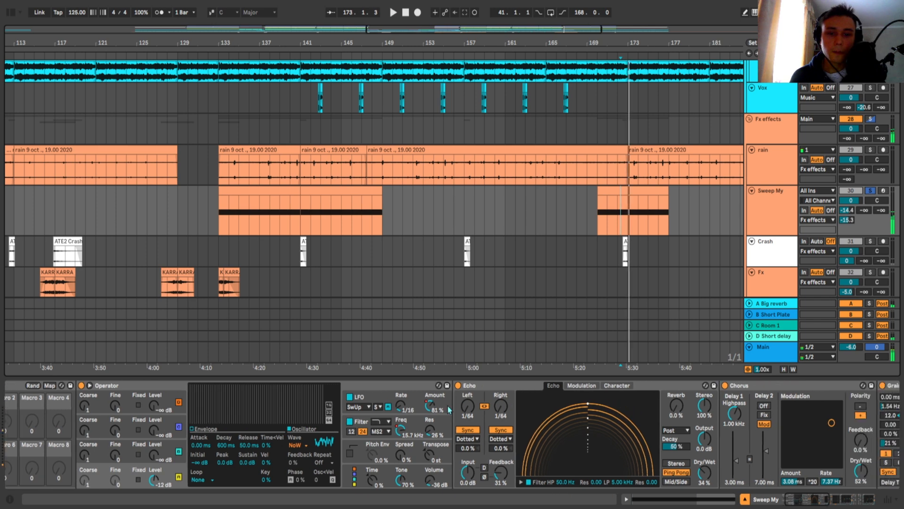
- Show the automation of Operator's LFO Amount and Filter Frequency on the Sweep My track
right_click(432, 407)
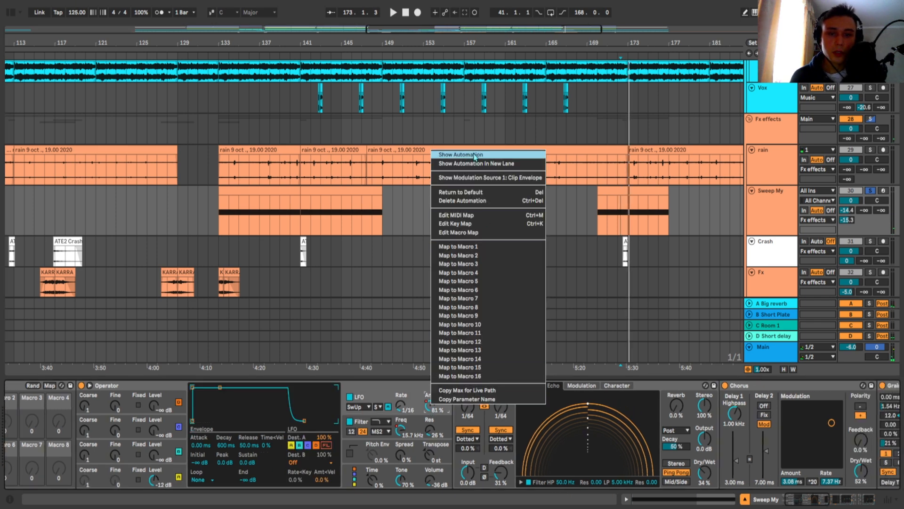
click(475, 155)
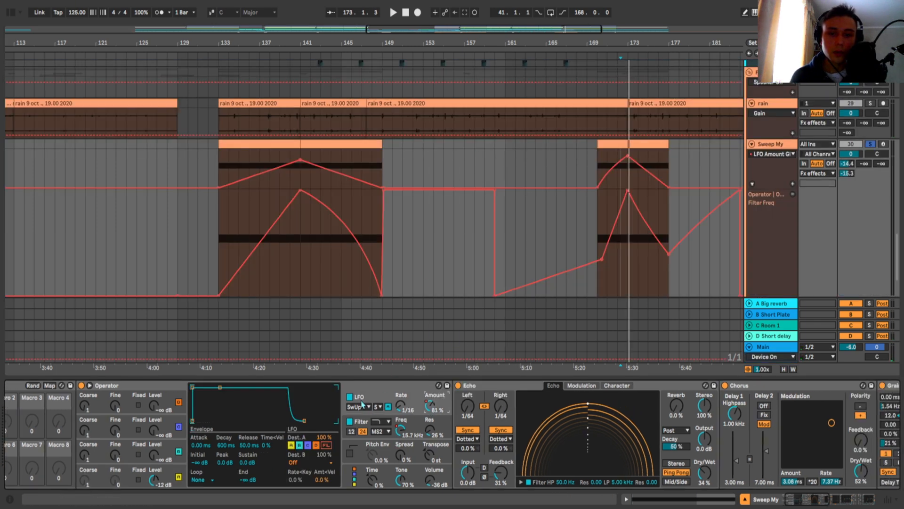
scroll(462, 267, down, 1)
right_click(402, 431)
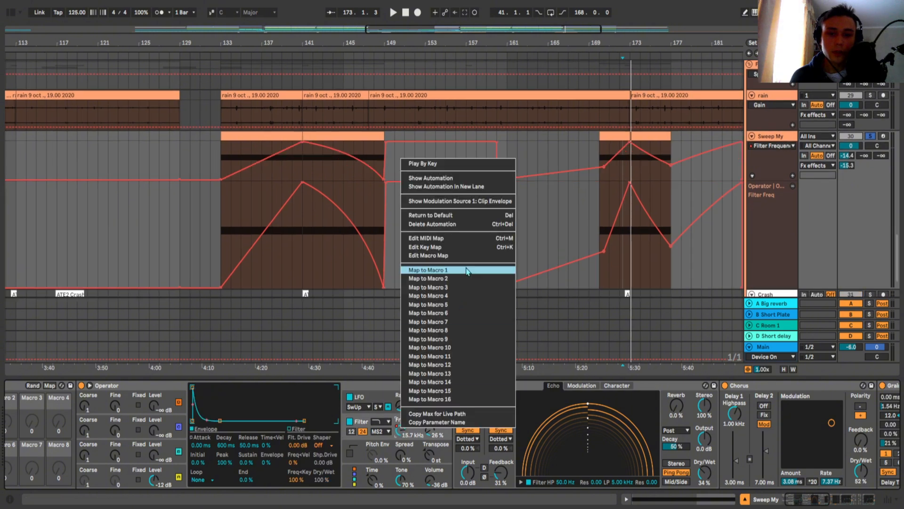
click(451, 188)
click(792, 162)
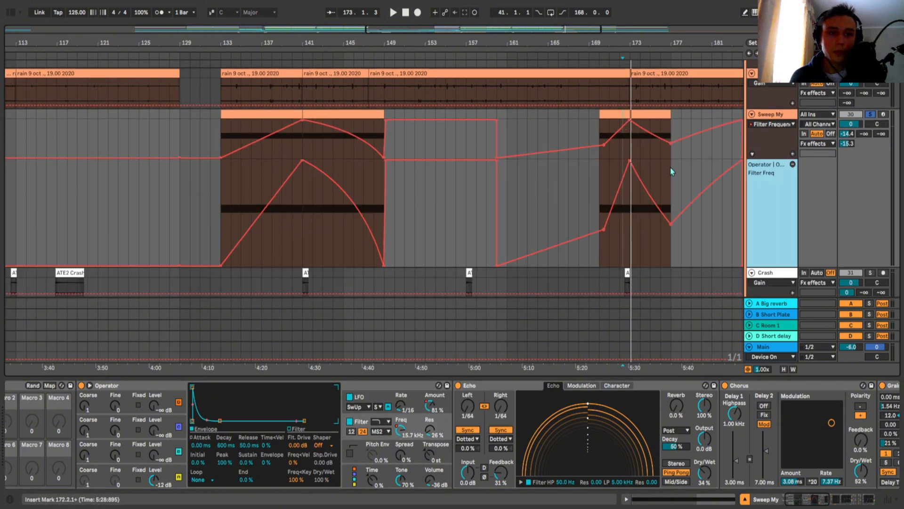
- Play the sweep from 148.1.1 and 139.3.4 with its automation curves in view, and hide the automation
click(376, 171)
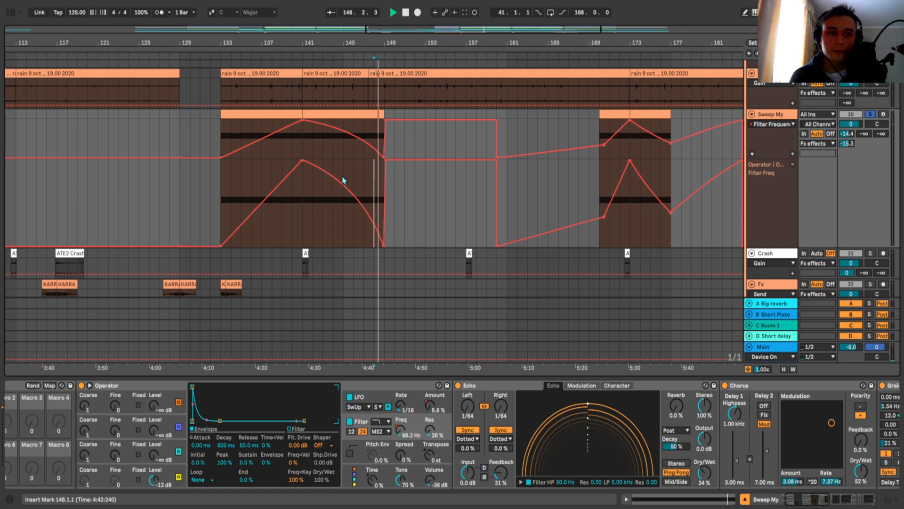
click(291, 219)
key(space)
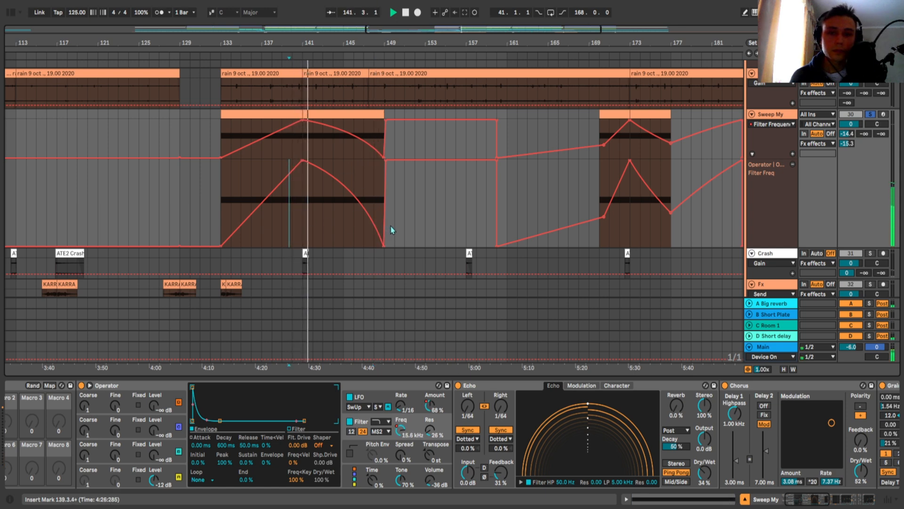
key(a)
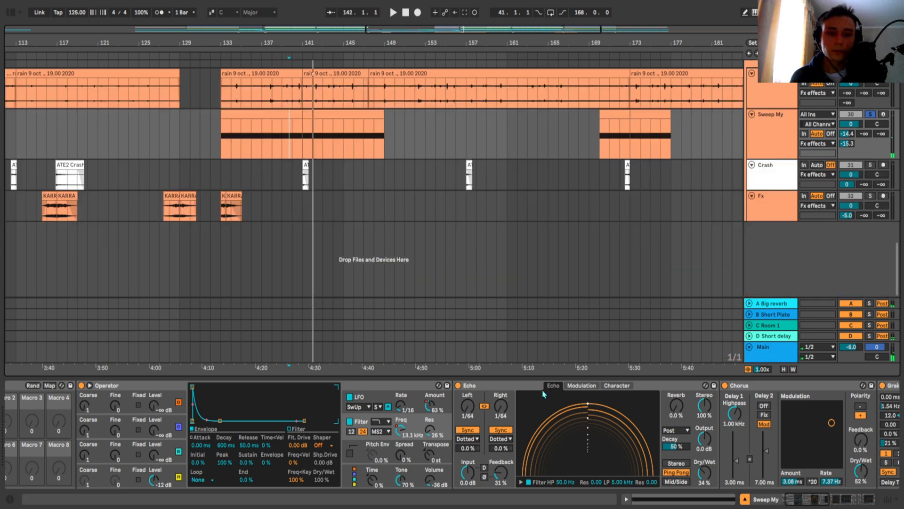
- Review the Sweep My effect chain from Echo through Chorus and Grain Delay to the last EQ Eight
scroll(499, 406, right, 5)
scroll(498, 404, right, 2)
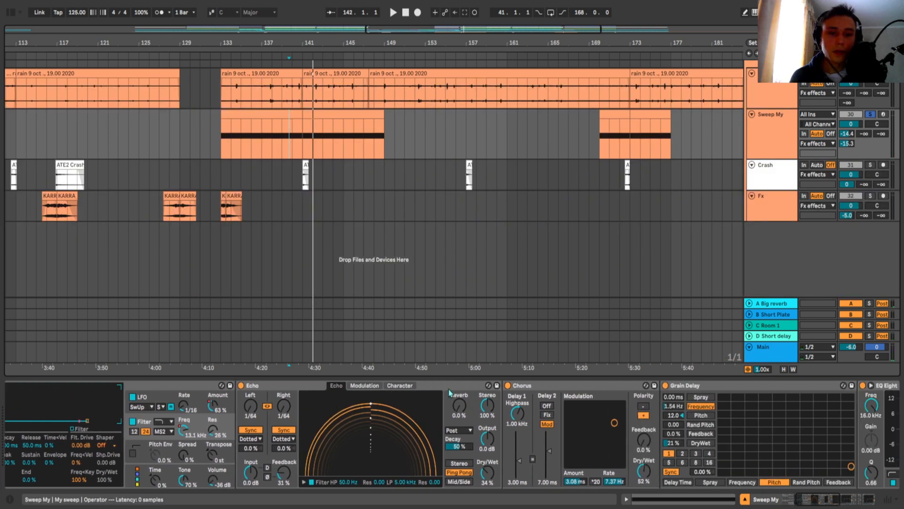
click(464, 386)
click(549, 387)
scroll(550, 389, right, 4)
click(586, 387)
scroll(588, 395, right, 10)
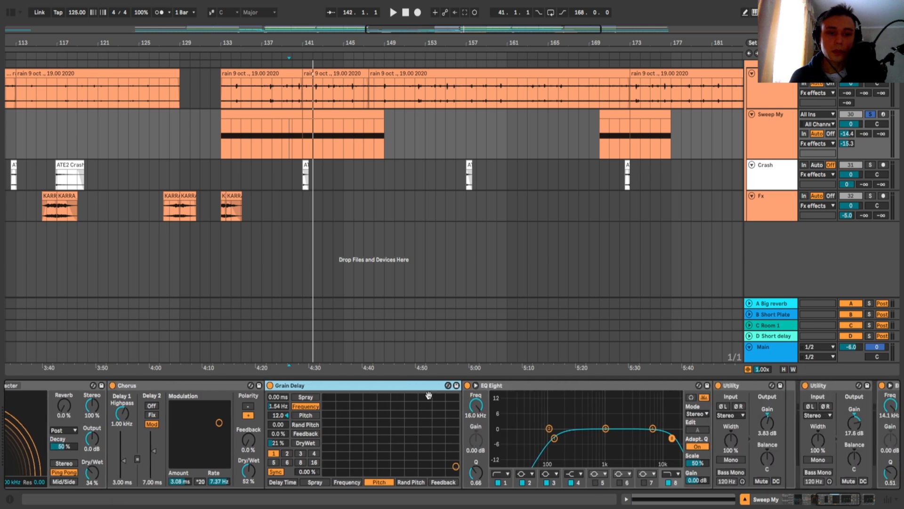
- Solo the Crash track and audition its clip from 157.1.1, with its Utility and EQ Eight in view
scroll(669, 194, up, 2)
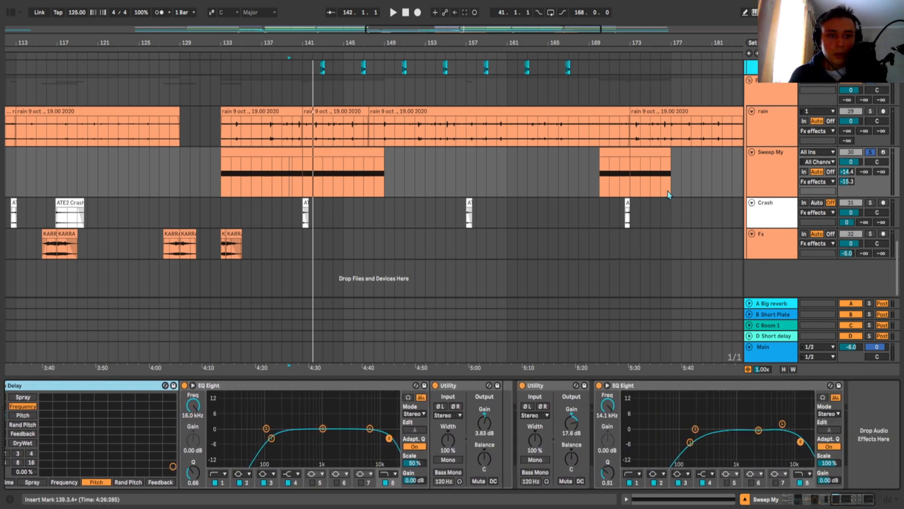
click(763, 217)
scroll(528, 227, up, 2)
click(468, 228)
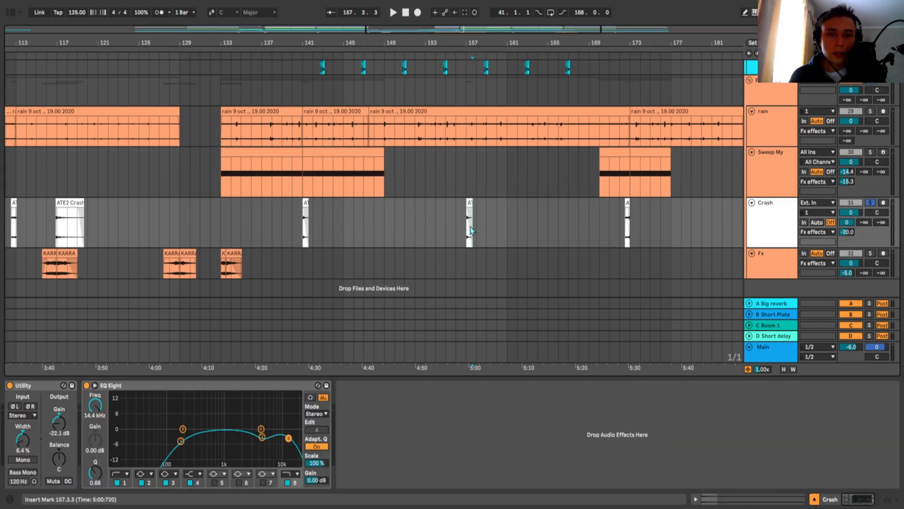
key(space)
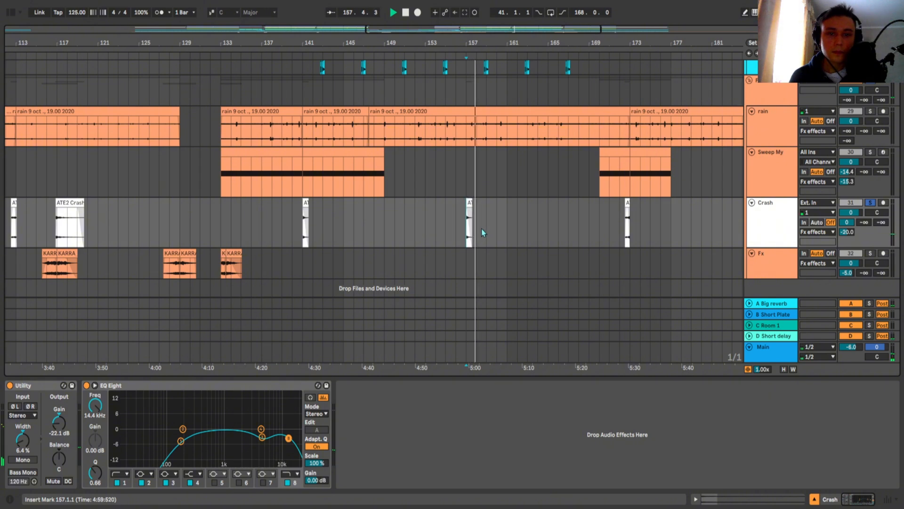
scroll(476, 229, down, 4)
scroll(432, 226, up, 4)
key(space)
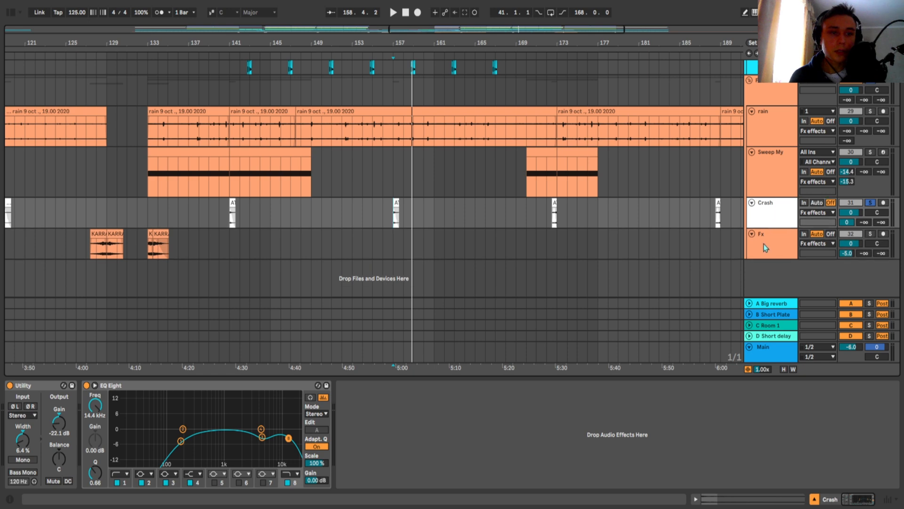
- Solo the Fx track and play its reversed KARRA vocal clips from 128.1.1
click(766, 247)
click(131, 255)
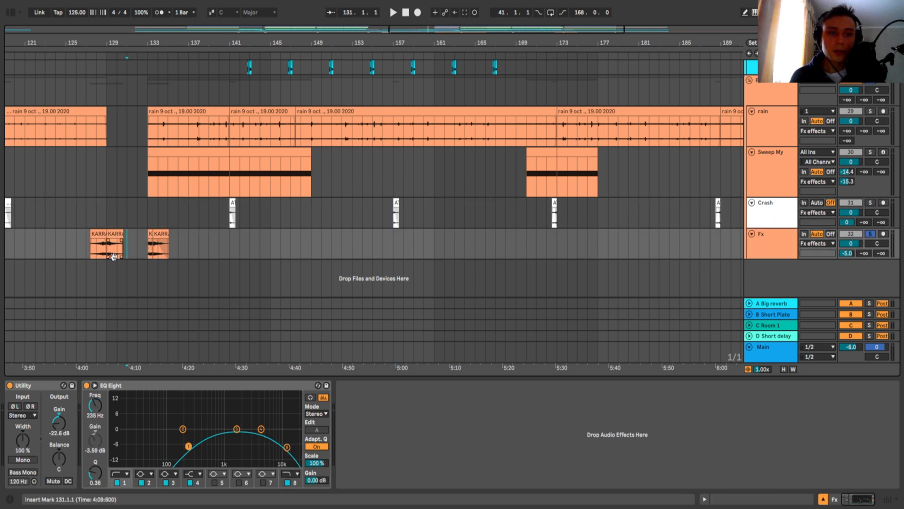
drag(113, 256, 329, 244)
scroll(354, 252, up, 2)
click(357, 264)
key(space)
scroll(362, 265, up, 4)
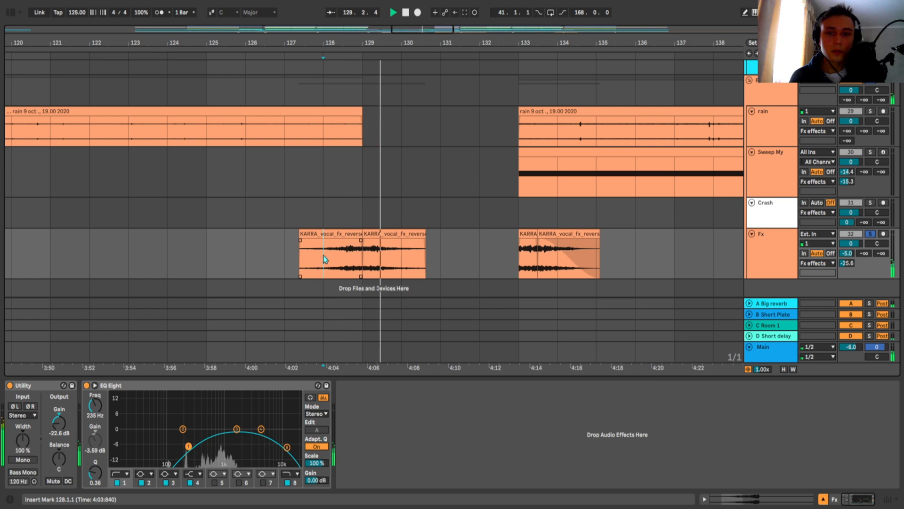
scroll(365, 259, up, 2)
scroll(367, 260, down, 6)
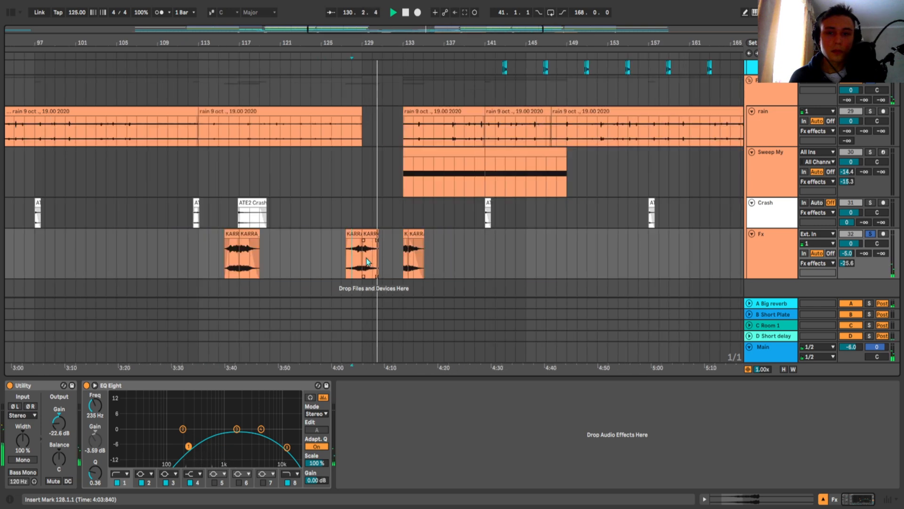
scroll(367, 262, down, 6)
scroll(346, 258, up, 6)
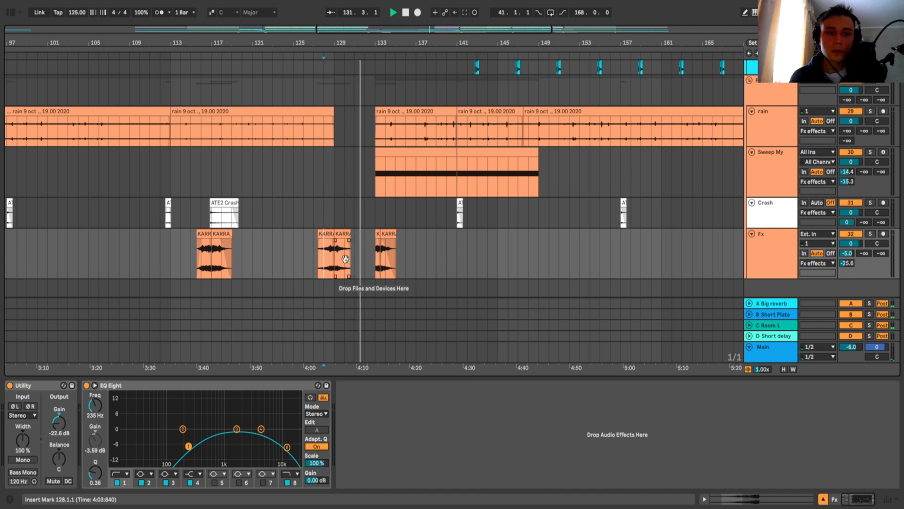
- Replay the Fx vocal clips from 128.1.4, and audition the earlier pair from 116.1.4
click(351, 268)
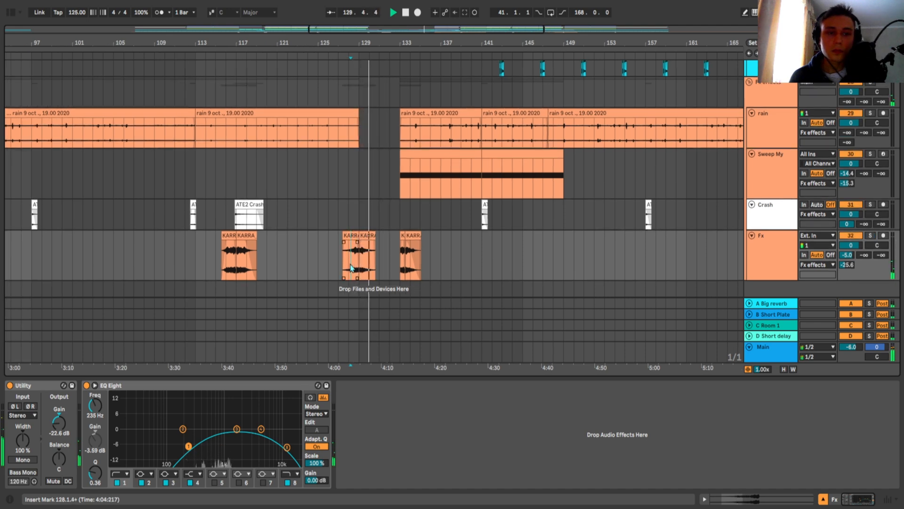
click(228, 263)
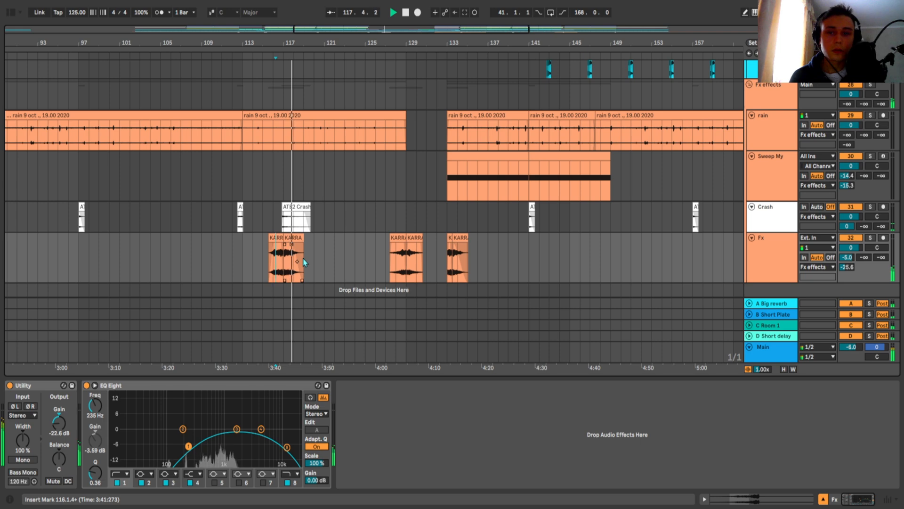
scroll(348, 261, down, 1)
scroll(466, 258, up, 1)
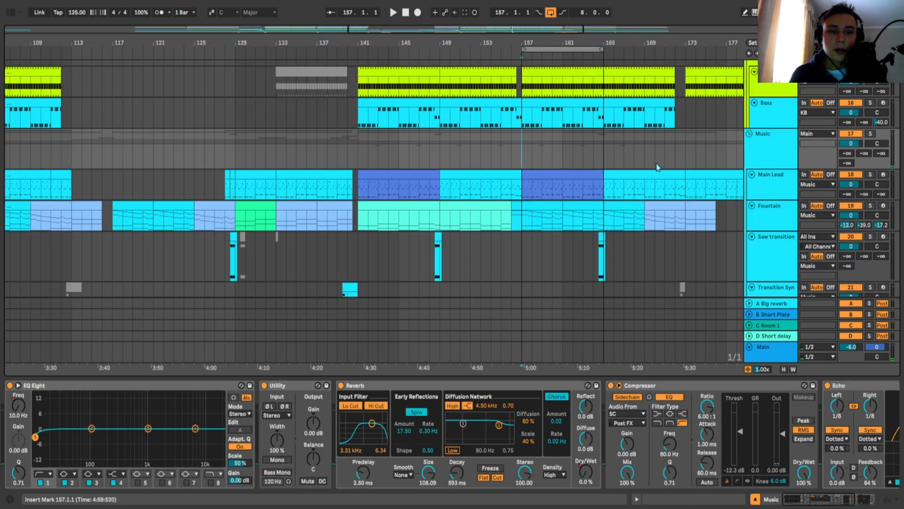
- Select the Main track and show the Device On automation of its Endless Smile 64 plug-in
scroll(680, 187, down, 2)
click(765, 348)
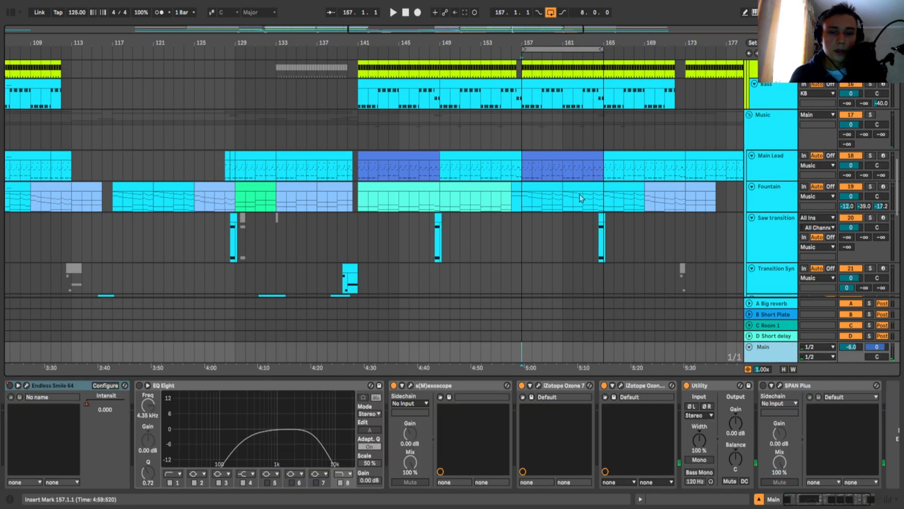
scroll(581, 198, up, 1)
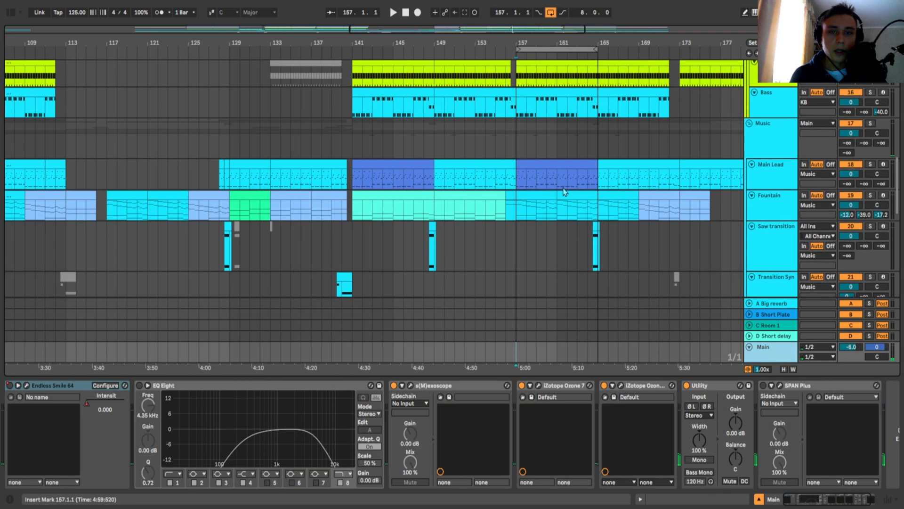
right_click(9, 389)
click(38, 394)
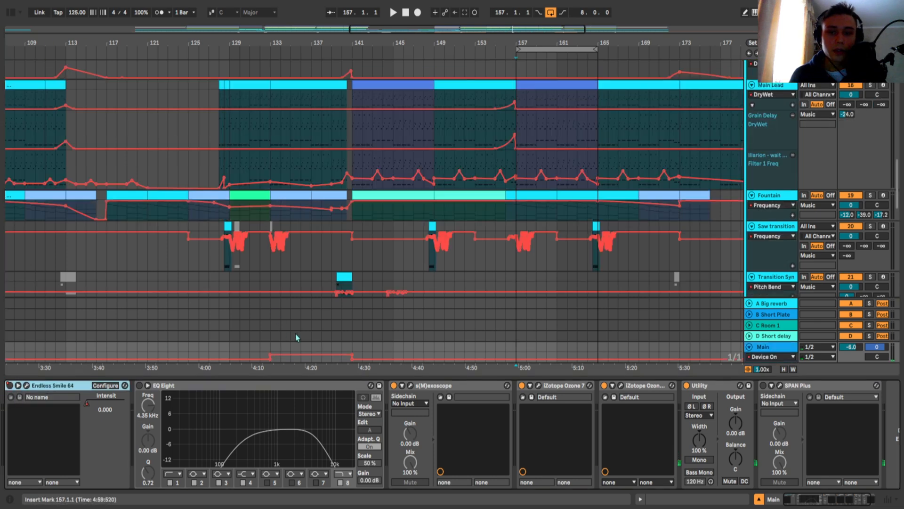
- Play the build-up from 138.3.3 with the Endless Smile 64 automation in view, and hide the automation
click(329, 350)
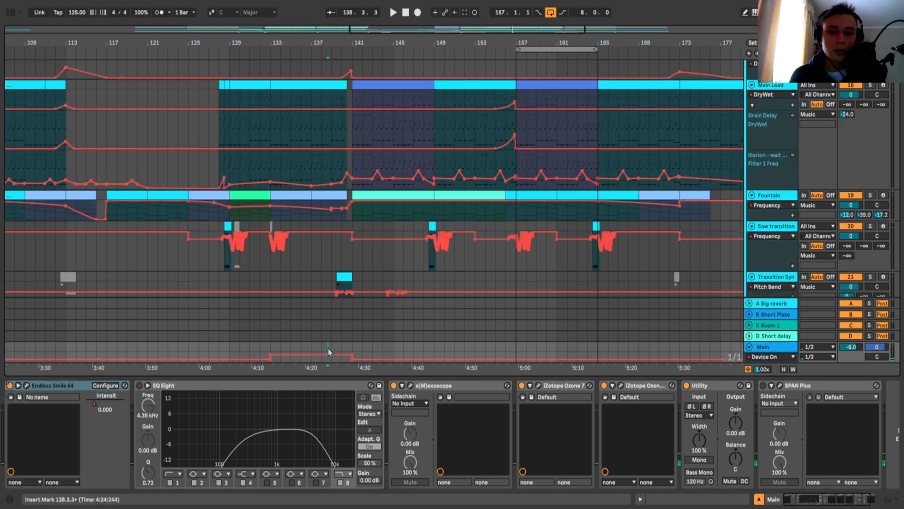
key(space)
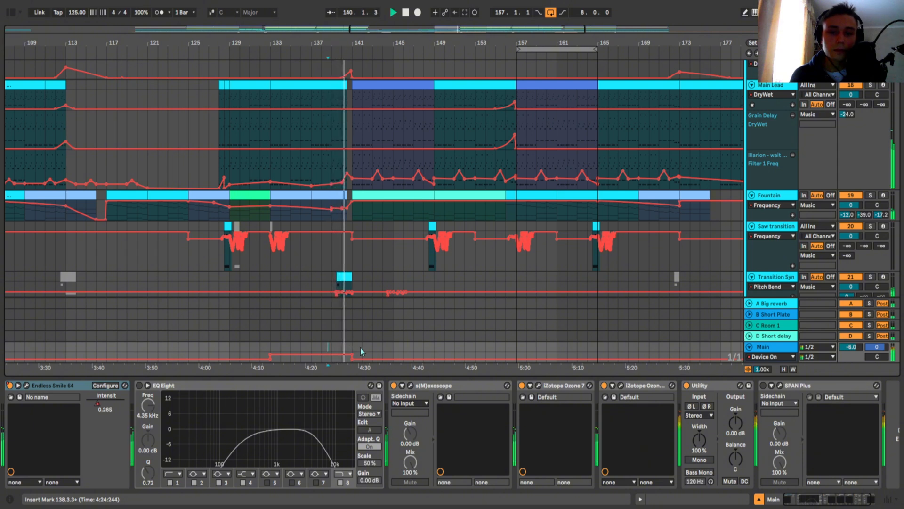
key(space)
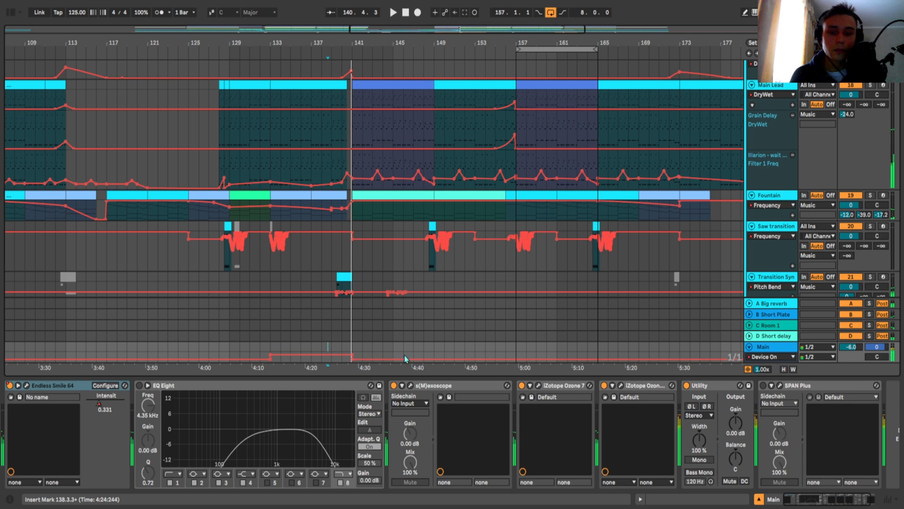
key(a)
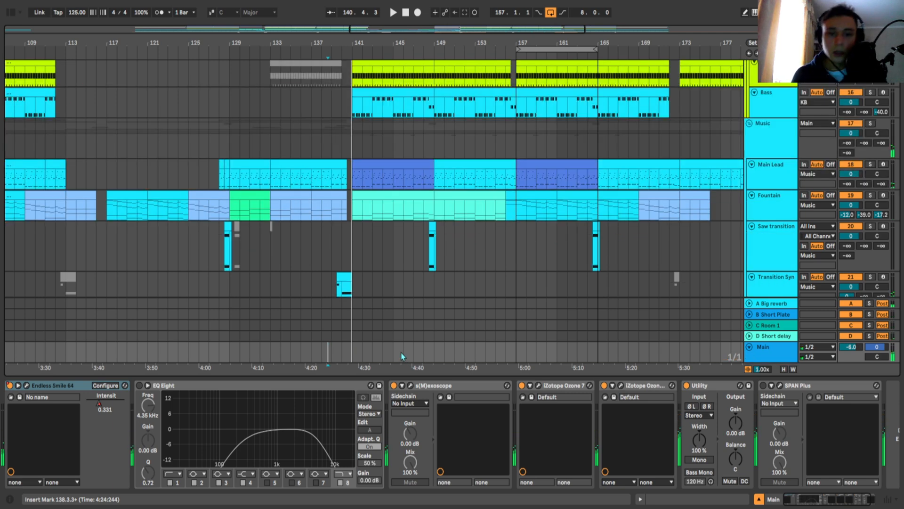
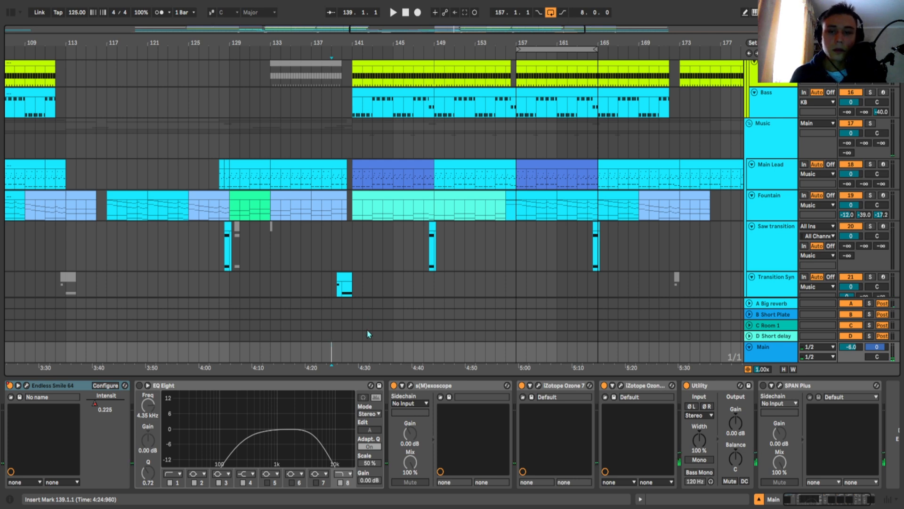
- Play the transition into the drop from 140.3.4, stop at 141.1.1, and select Endless Smile 64 on the Main track
click(349, 356)
key(space)
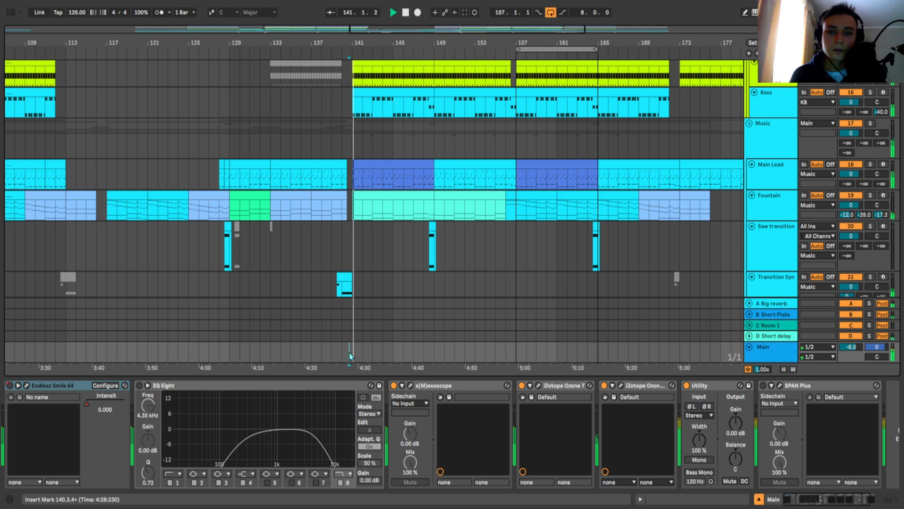
click(357, 357)
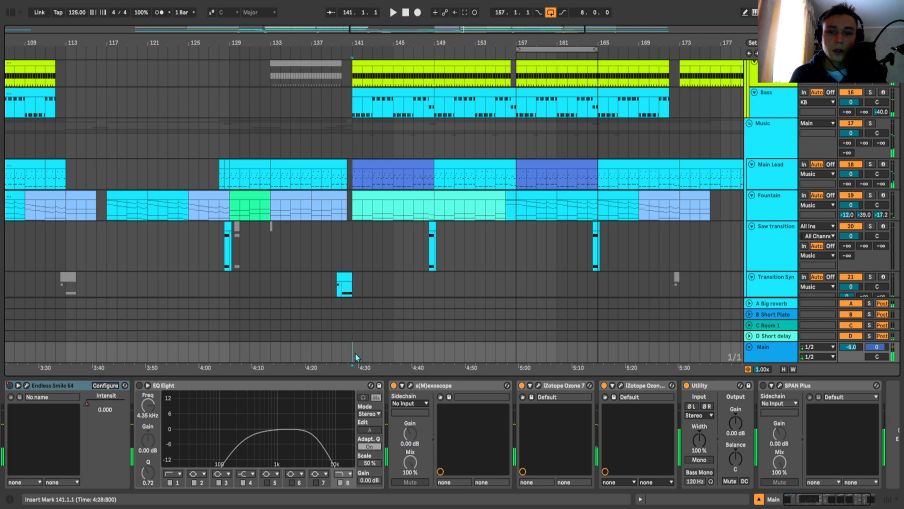
click(61, 390)
scroll(393, 317, right, 3)
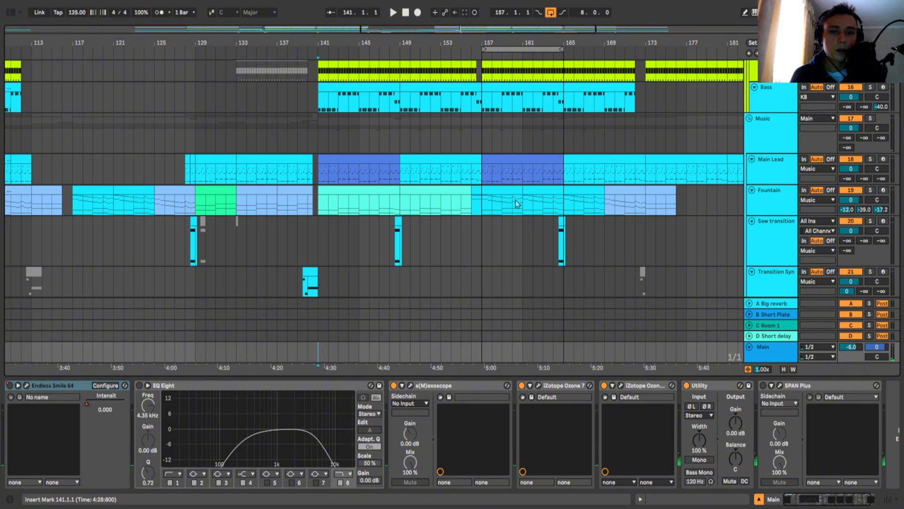
- Play the drop from 157.1.1 and switch the Main track's EQ Eight on and back off to hear its filtering
scroll(521, 227, down, 1)
scroll(504, 230, right, 2)
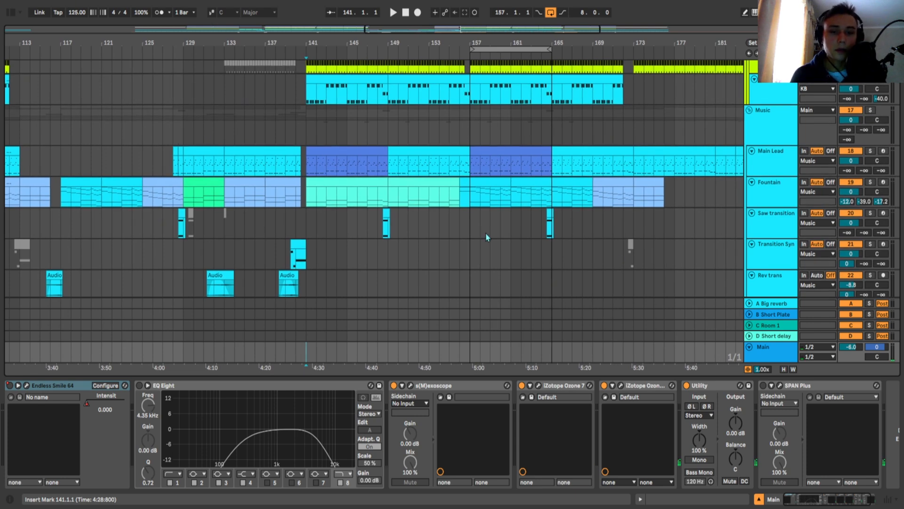
scroll(484, 233, down, 1)
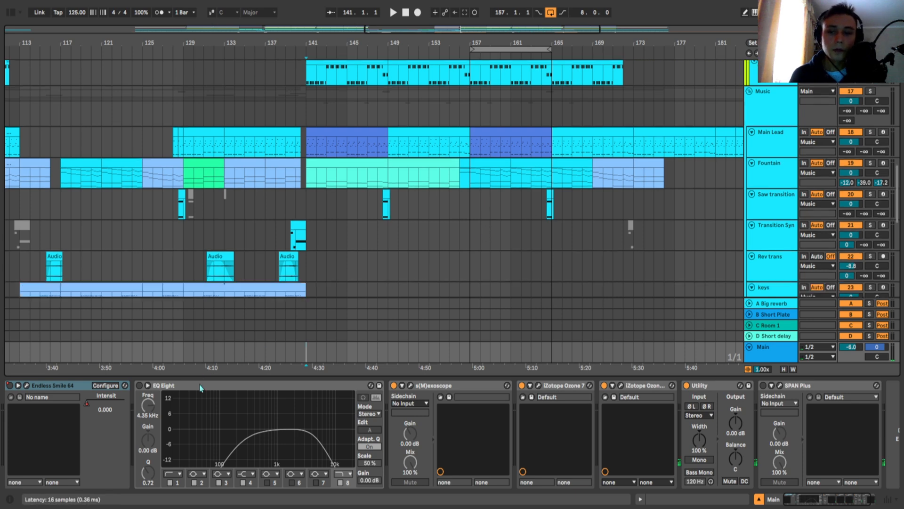
click(459, 263)
scroll(454, 276, right, 1)
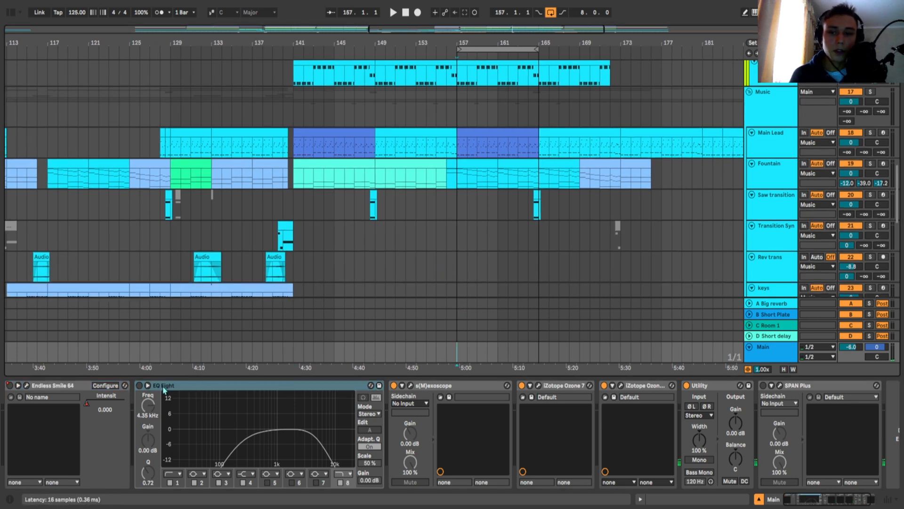
key(space)
click(140, 386)
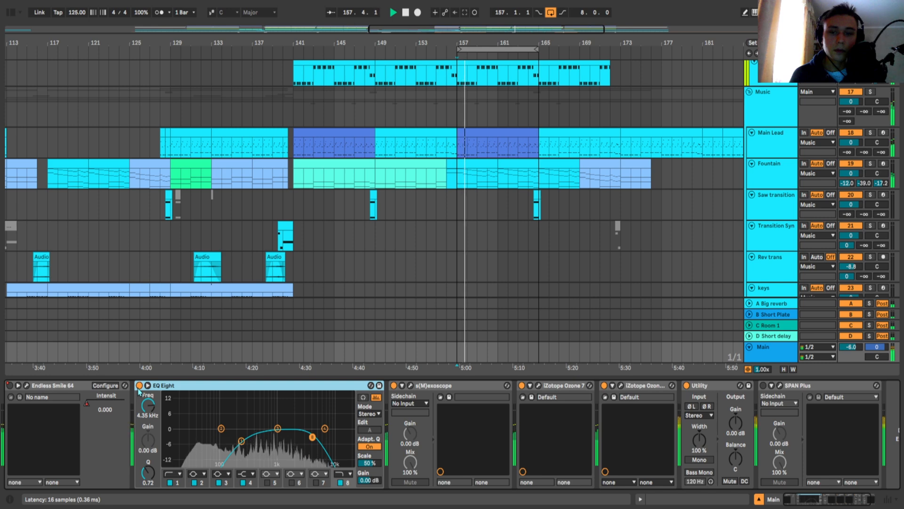
click(140, 385)
scroll(424, 317, right, 2)
key(space)
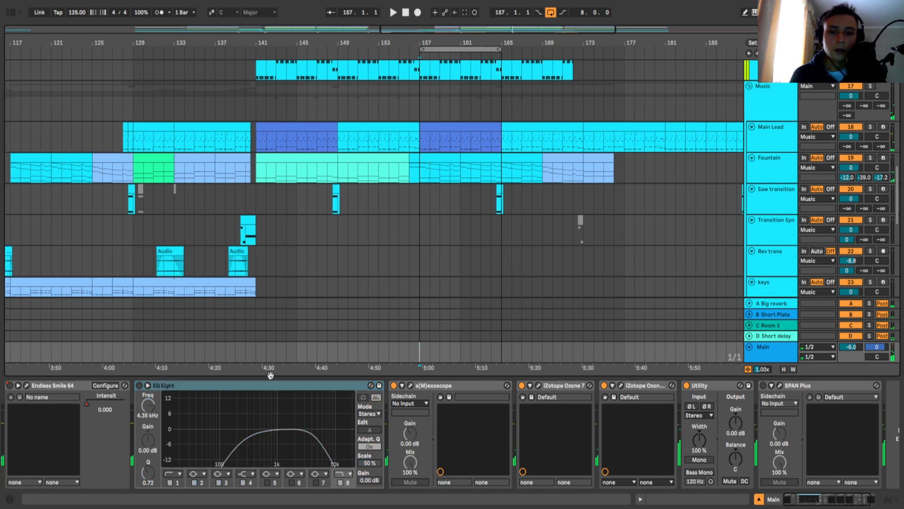
- Replay the section from 157.1.1 with EQ Eight briefly enabled, and reset the insert marker to 157.1.1
click(235, 385)
key(space)
click(139, 385)
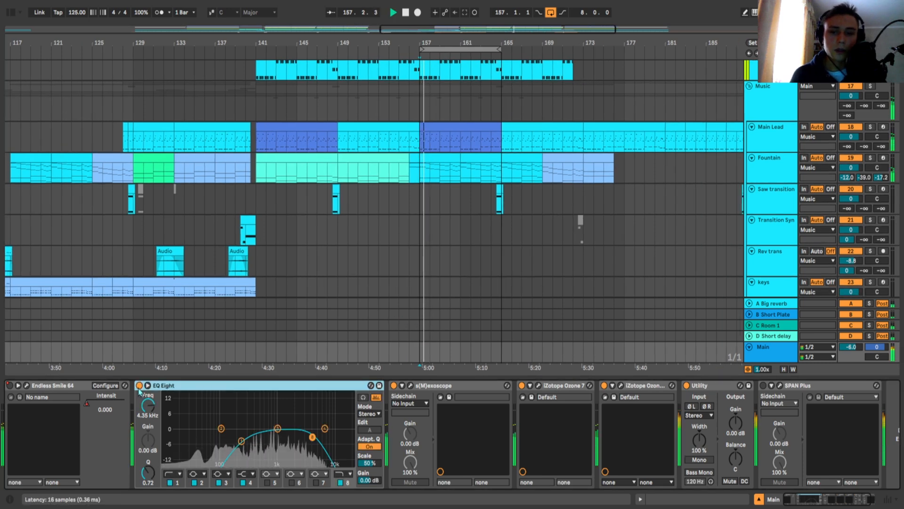
click(139, 385)
key(space)
scroll(398, 349, right, 1)
click(398, 356)
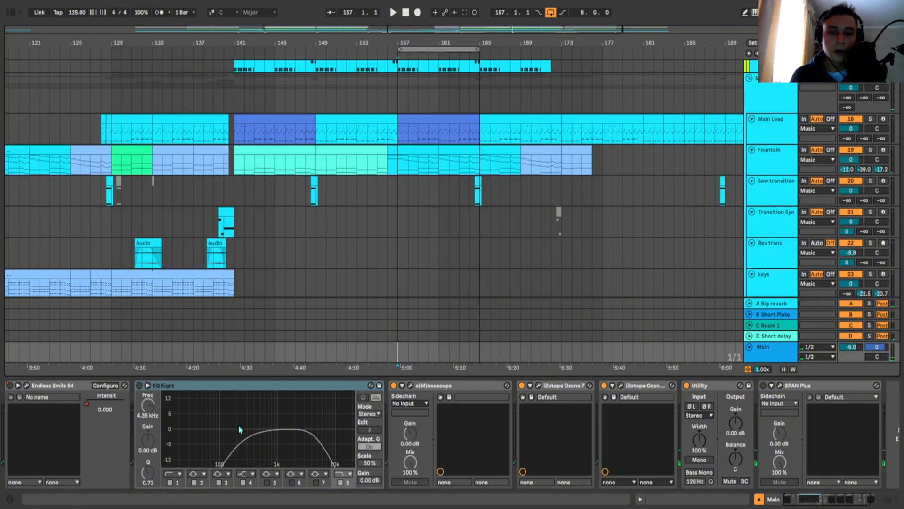
- Compare the full mix at 157.1.1 with the Main track's EQ Eight enabled and bypassed, and stop playback
scroll(394, 354, down, 1)
scroll(393, 355, right, 1)
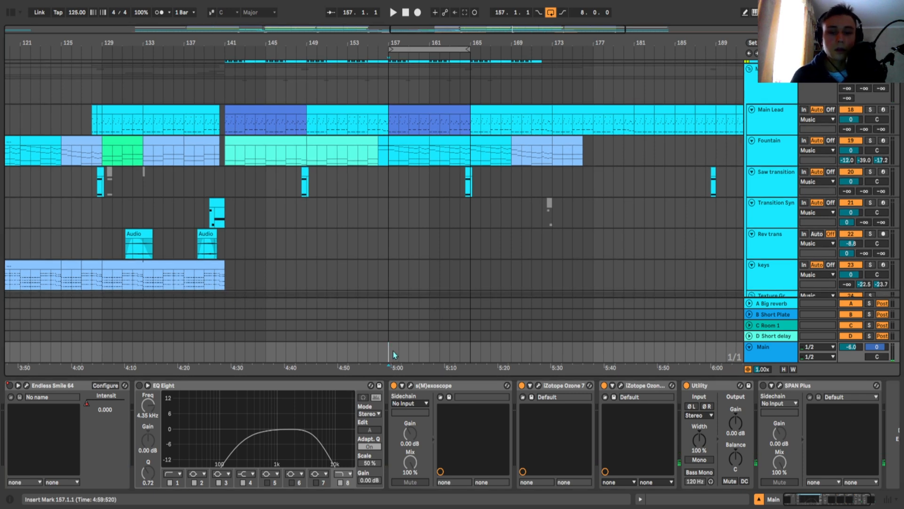
click(205, 386)
key(space)
click(139, 385)
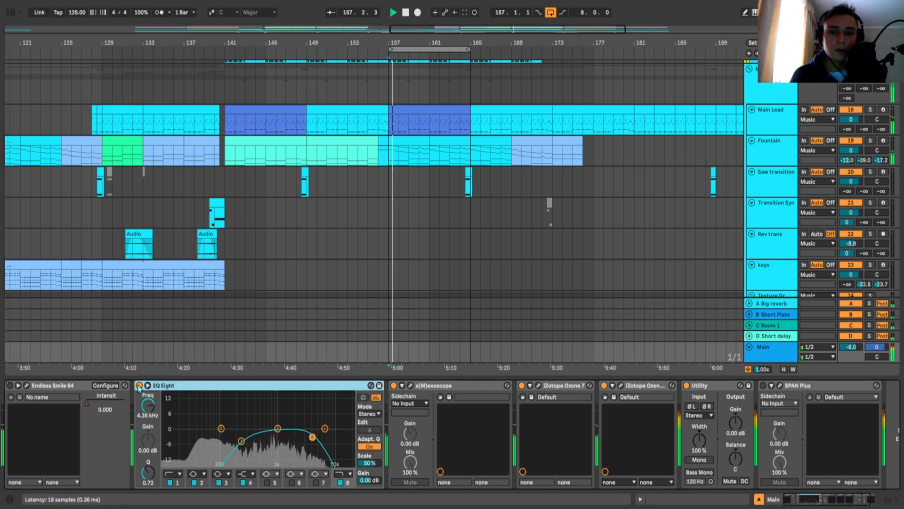
click(139, 385)
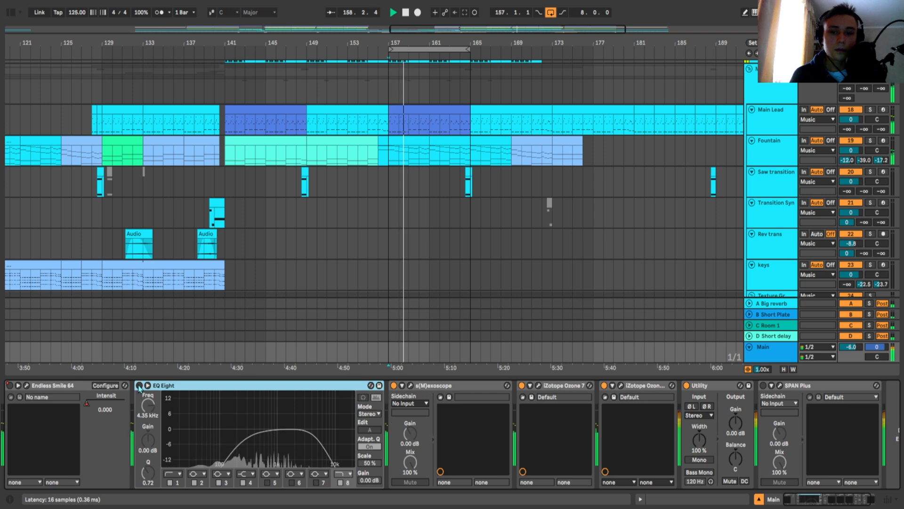
scroll(458, 397, right, 2)
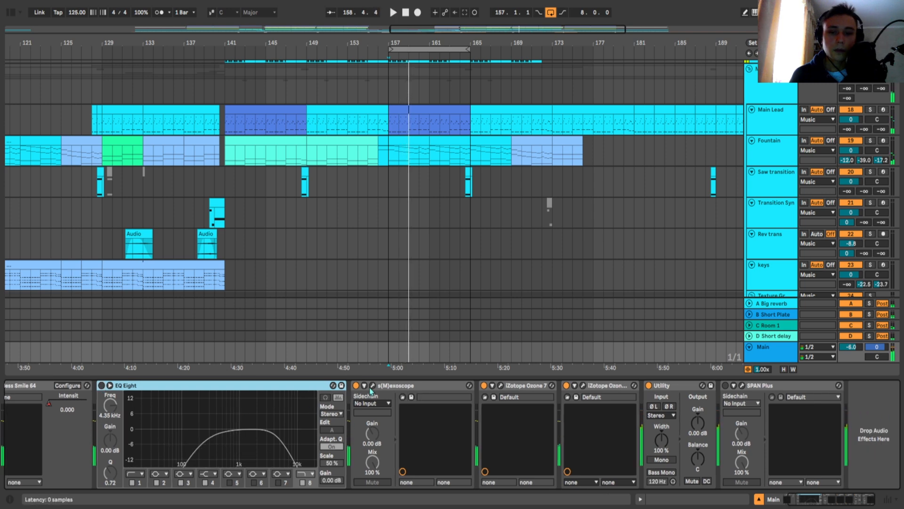
- View the s(M)exoscope window on the Main track, close it, and open the first iZotope Ozone 7 plug-in window
click(373, 386)
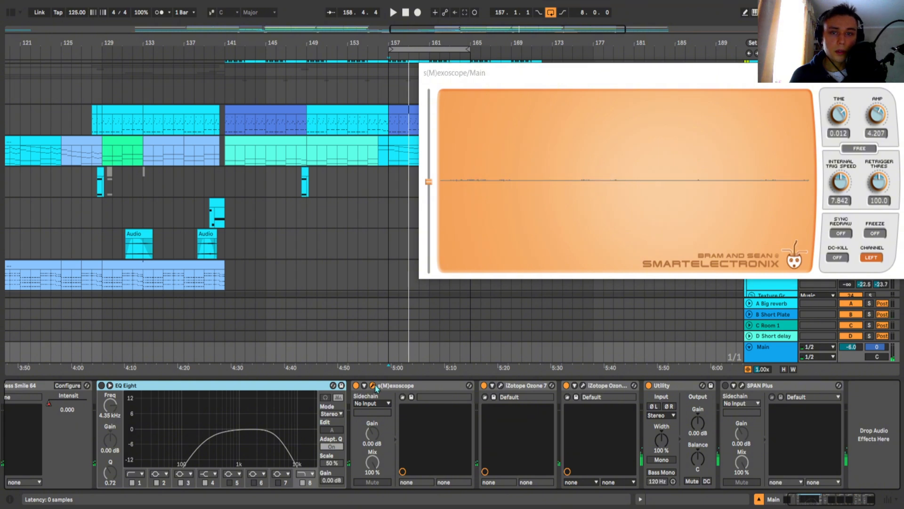
click(373, 386)
click(397, 386)
drag(679, 410, 843, 419)
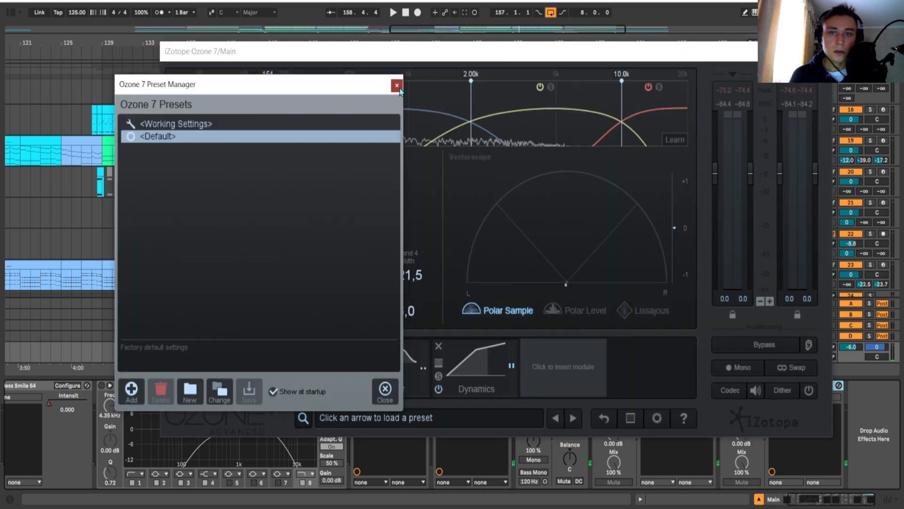
- Close the Ozone 7 preset manager, show the Exciter module, and compare the mix with it bypassed and enabled
click(398, 85)
drag(427, 55, 297, 20)
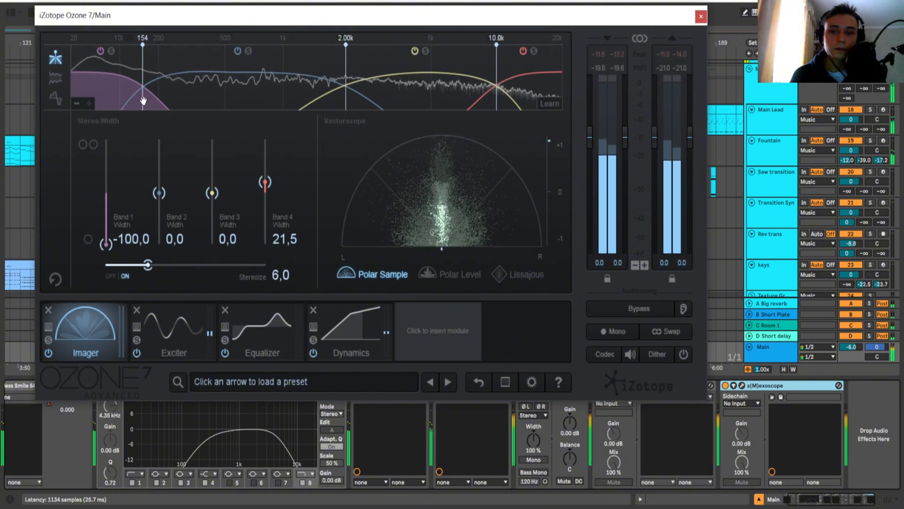
click(162, 342)
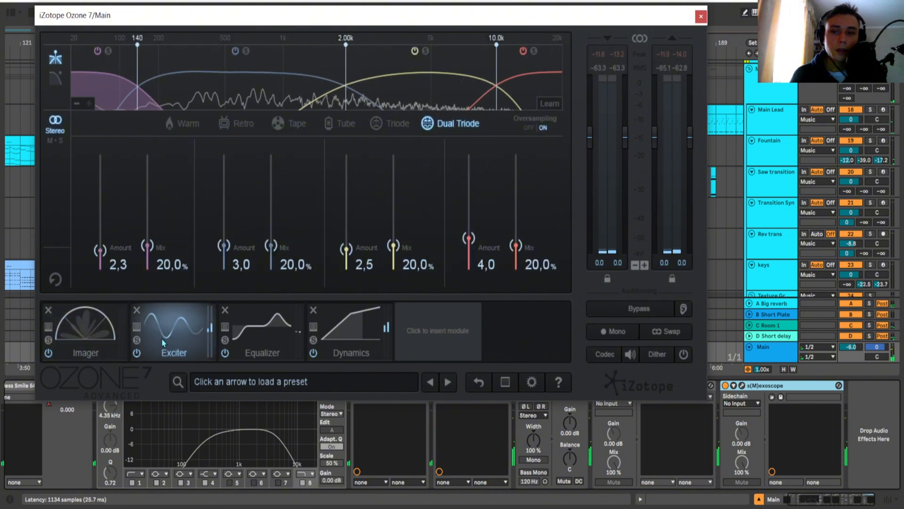
click(137, 353)
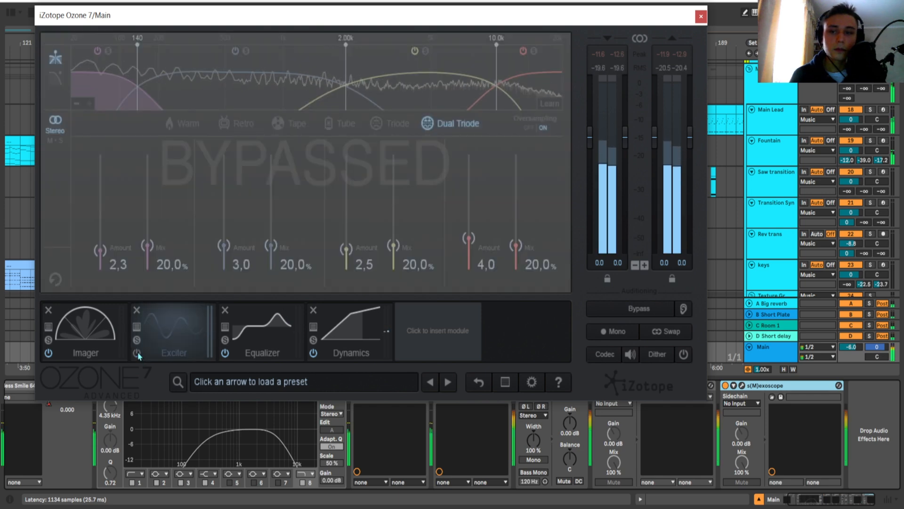
click(137, 353)
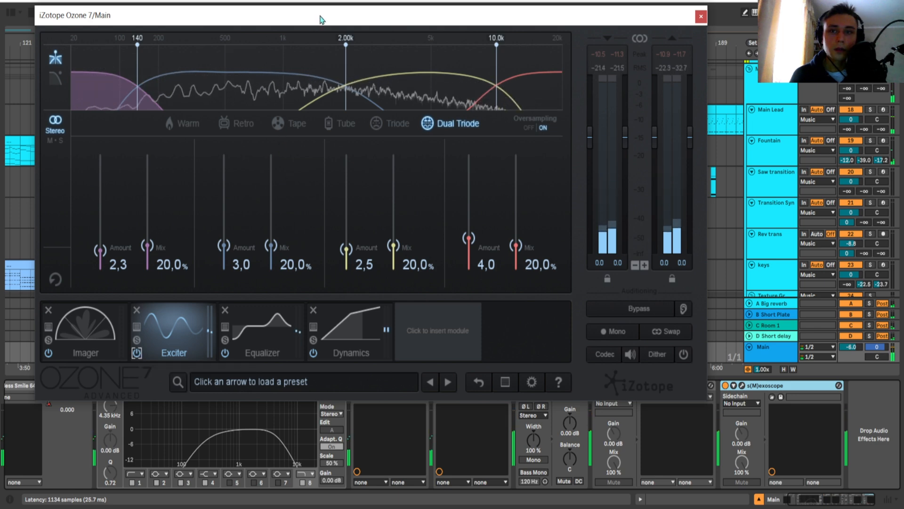
drag(318, 16, 326, 7)
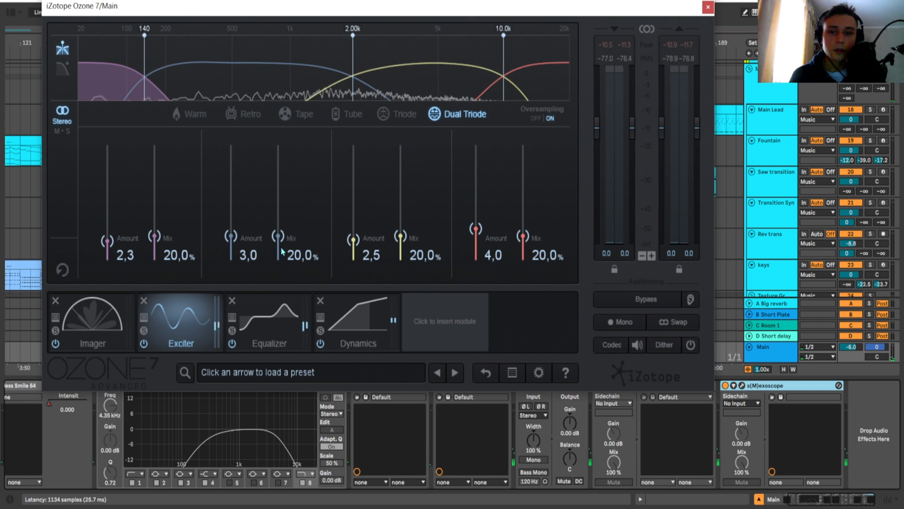
- Show Ozone's Equalizer module and compare the mix with it bypassed and enabled, twice
click(258, 336)
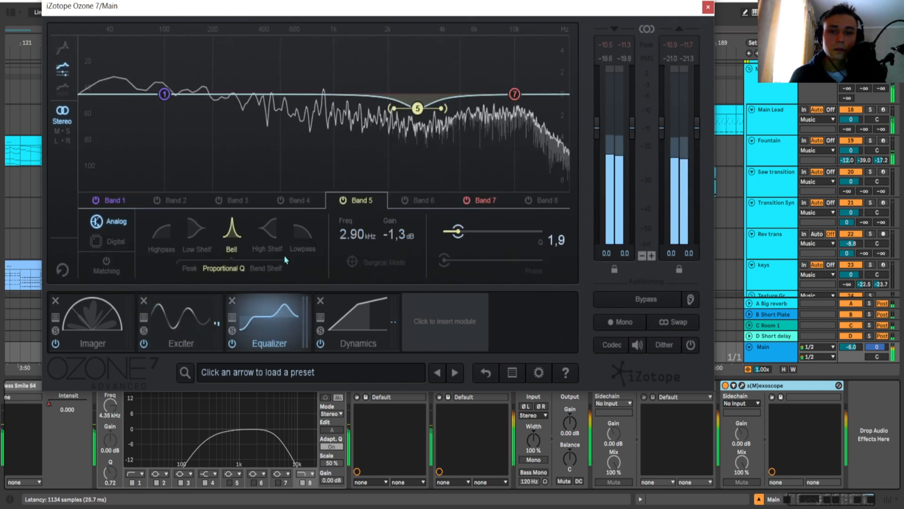
click(232, 343)
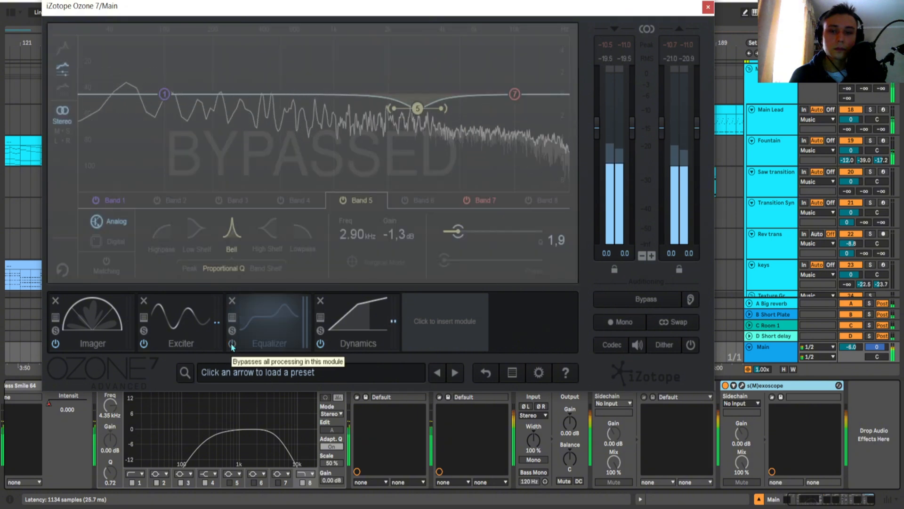
click(232, 344)
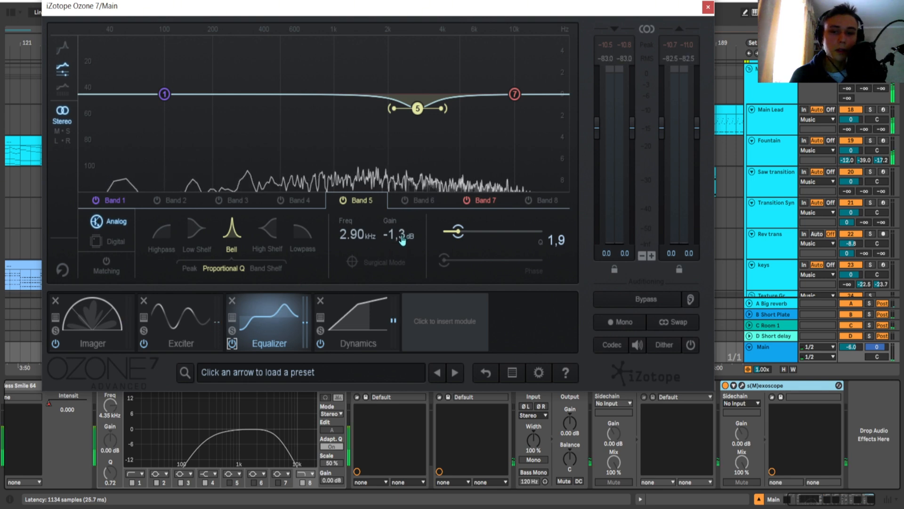
mouse_move(398, 235)
mouse_down()
mouse_move(400, 185)
mouse_move(400, 239)
mouse_up()
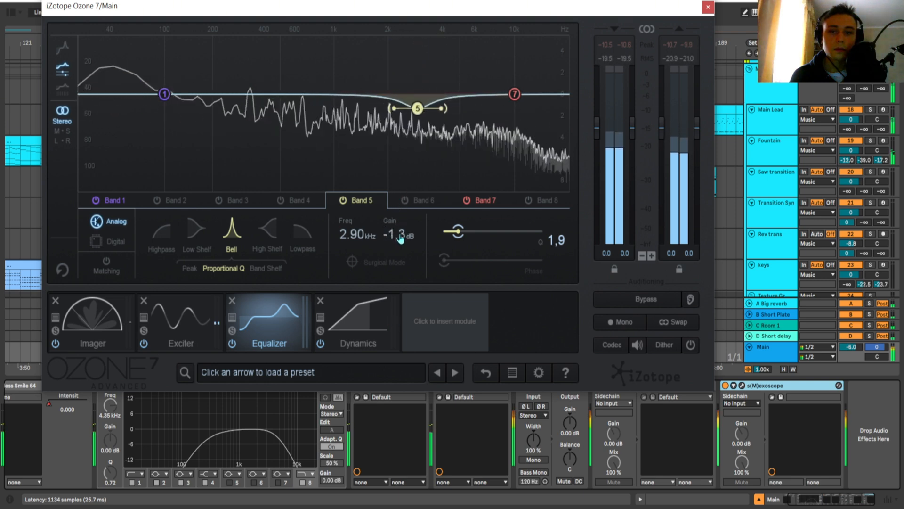
click(232, 344)
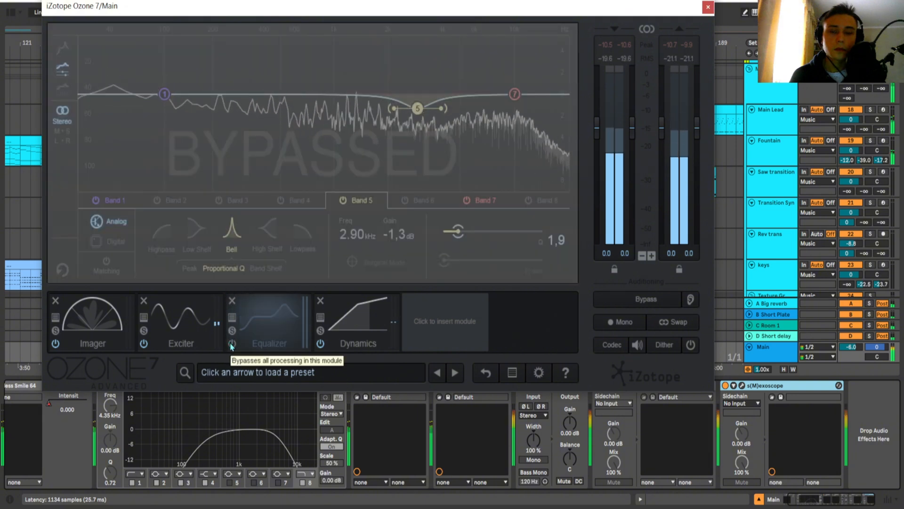
click(232, 344)
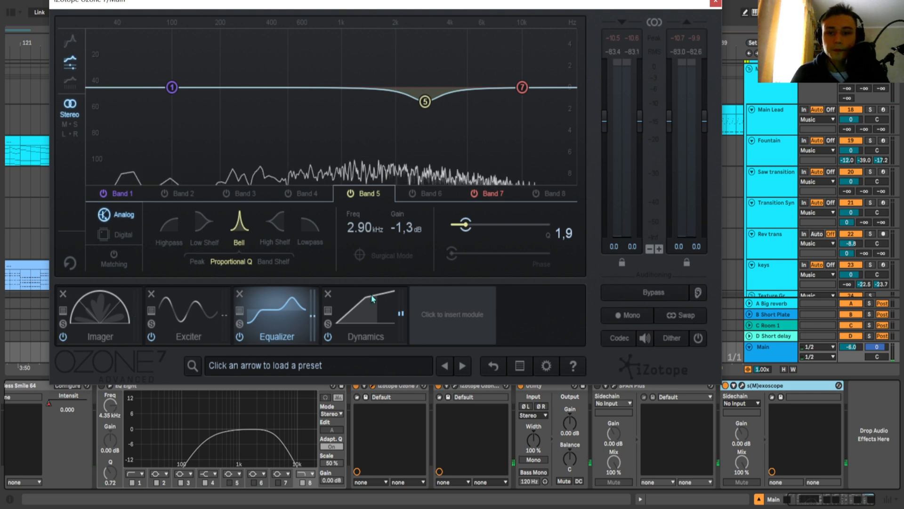
- Show Ozone's Dynamics module and view the compressor settings of Bands 1 to 4 in turn
click(351, 313)
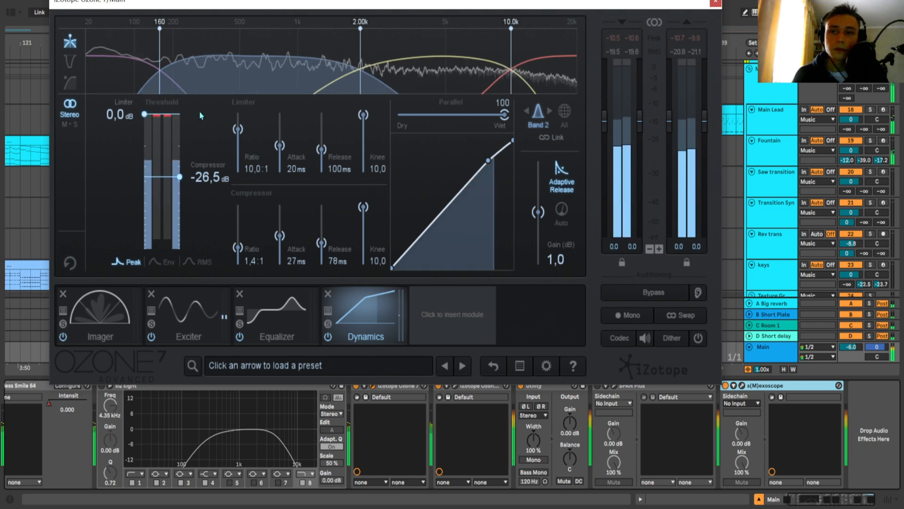
click(138, 86)
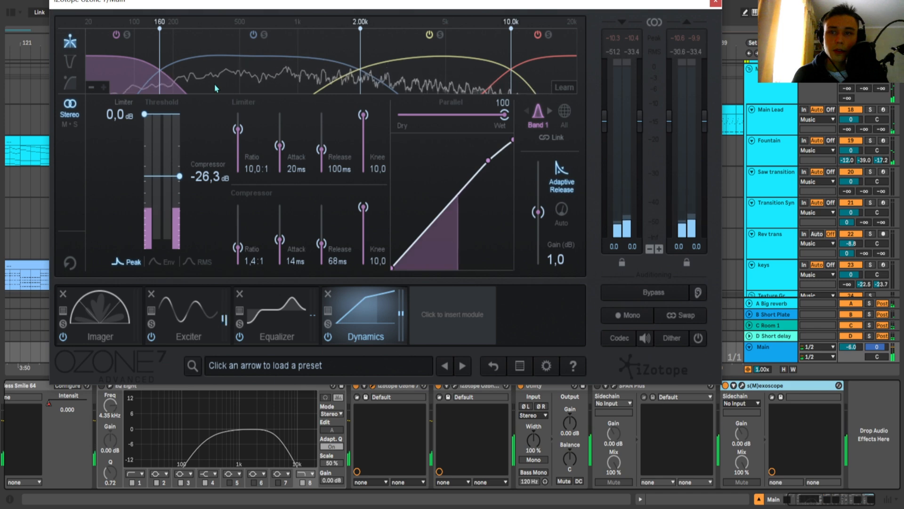
click(282, 86)
click(476, 83)
click(545, 79)
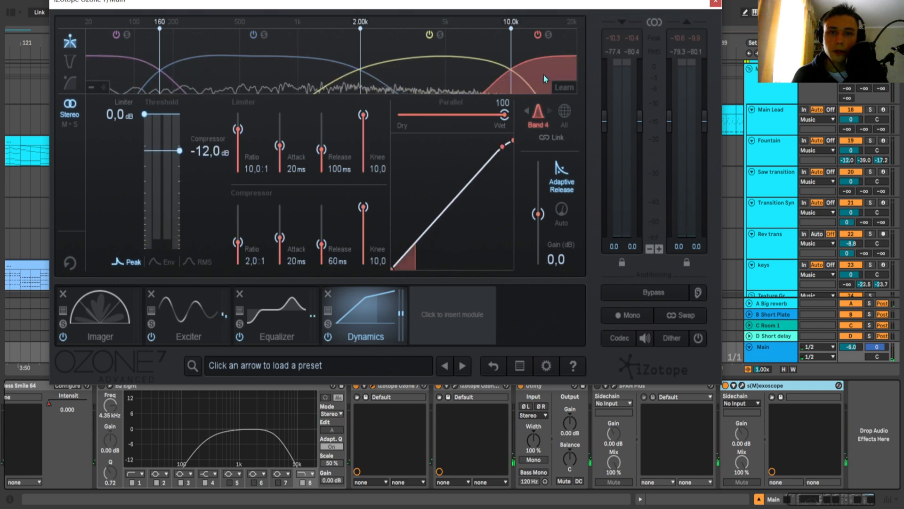
- Go through the Dynamics bands' compressor settings again, then play the track and select Band 2
click(433, 79)
click(287, 77)
click(123, 75)
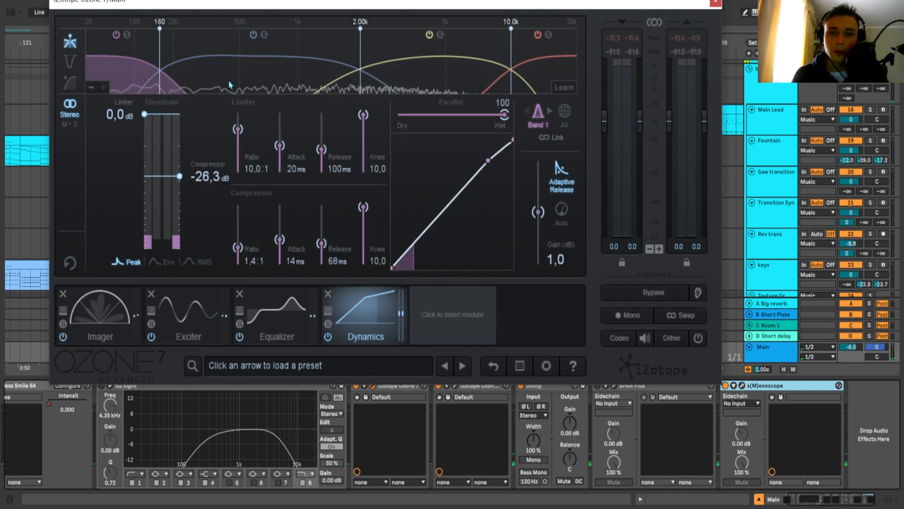
click(256, 69)
click(395, 73)
click(542, 78)
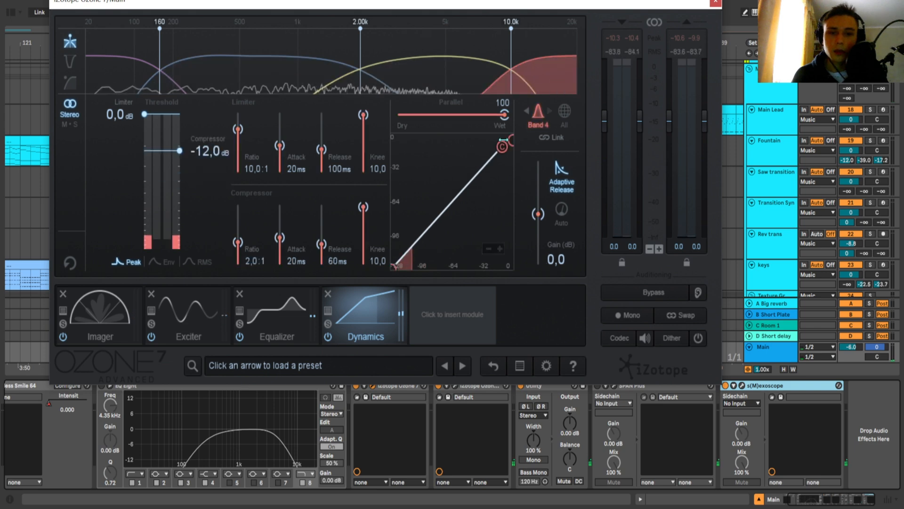
click(446, 79)
key(space)
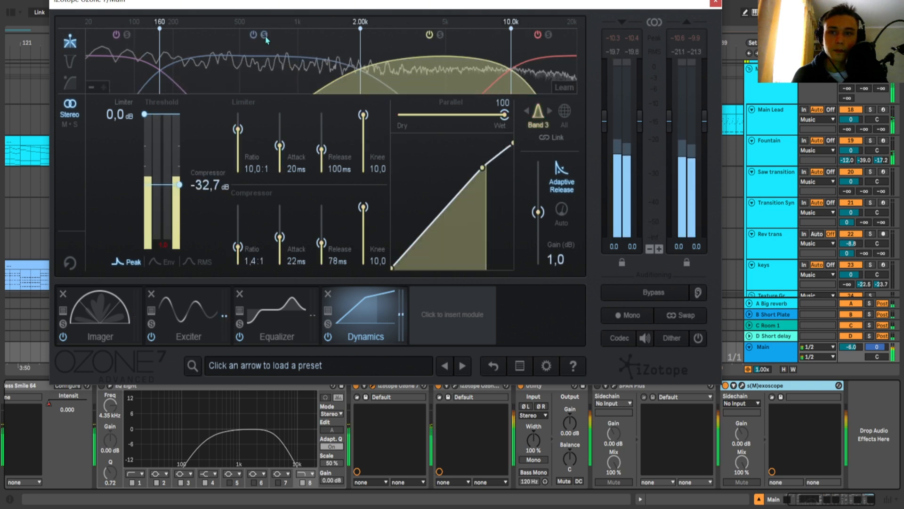
click(330, 93)
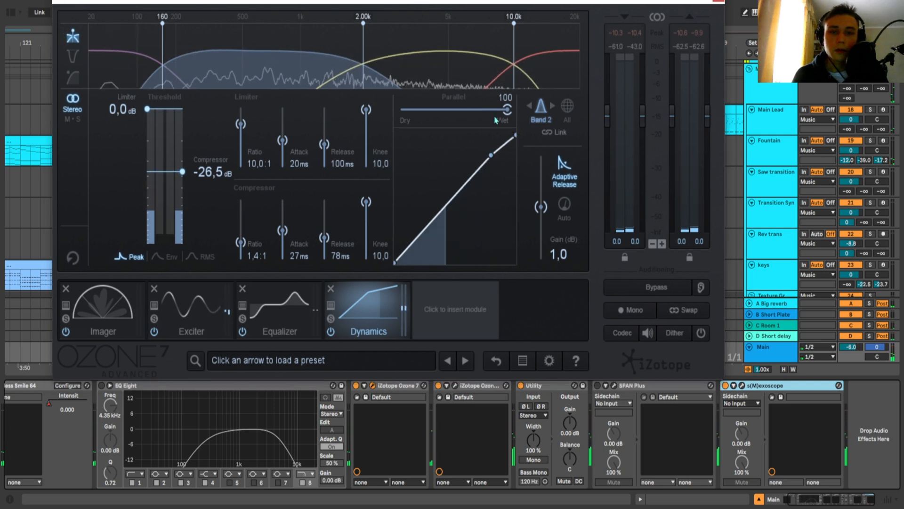
drag(500, 2, 471, 1)
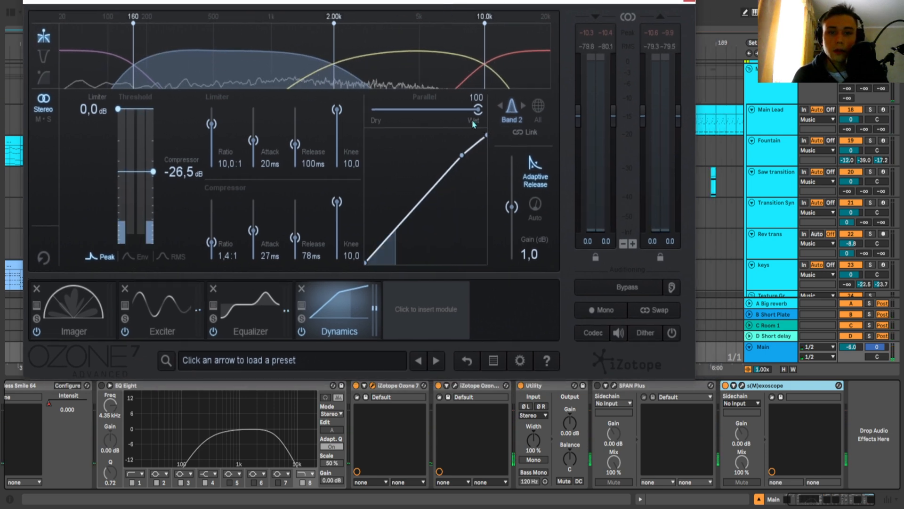